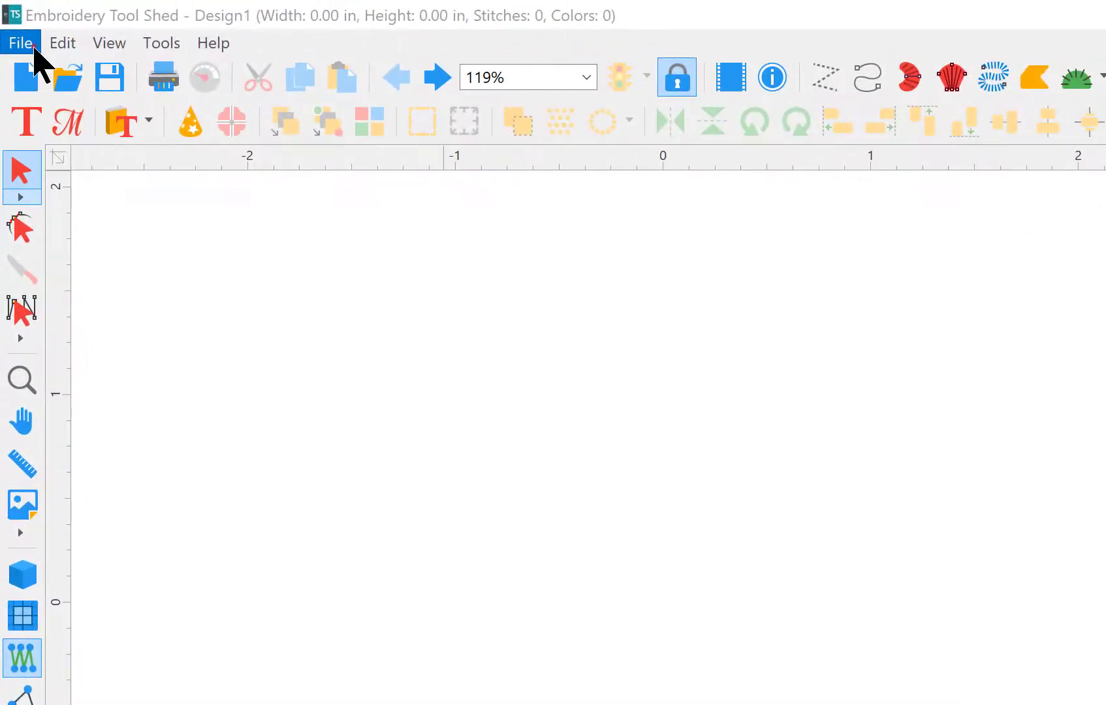
Step: Load CupCake.png from the dime Images folder as the design's backdrop
click(34, 50)
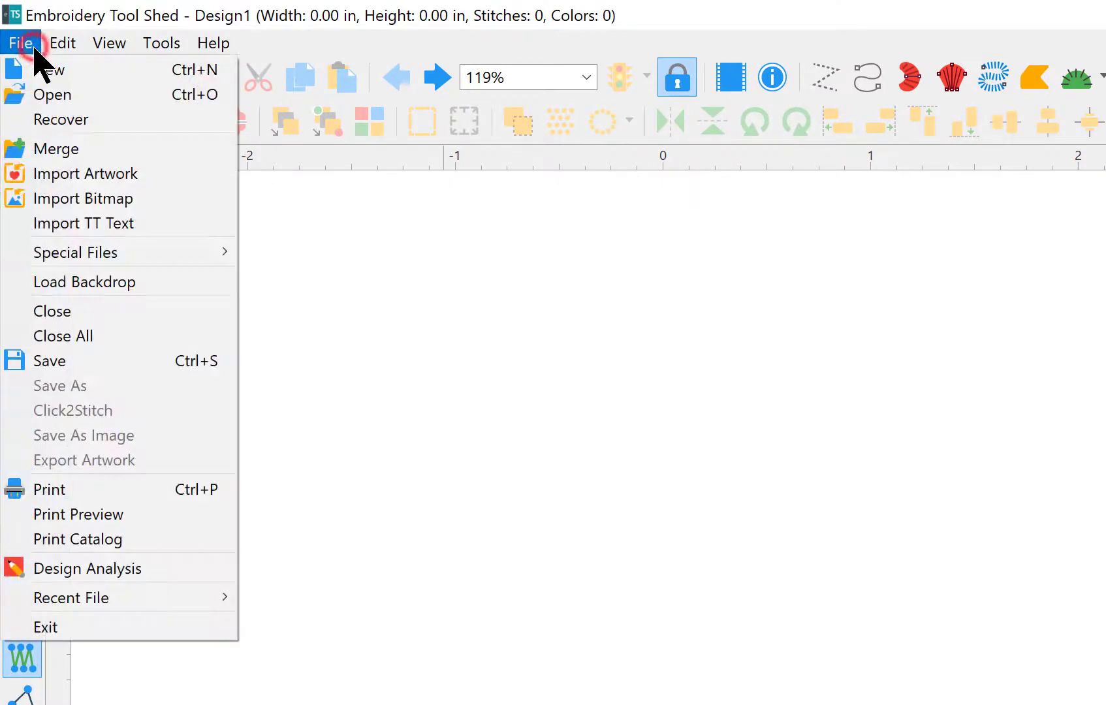
click(166, 286)
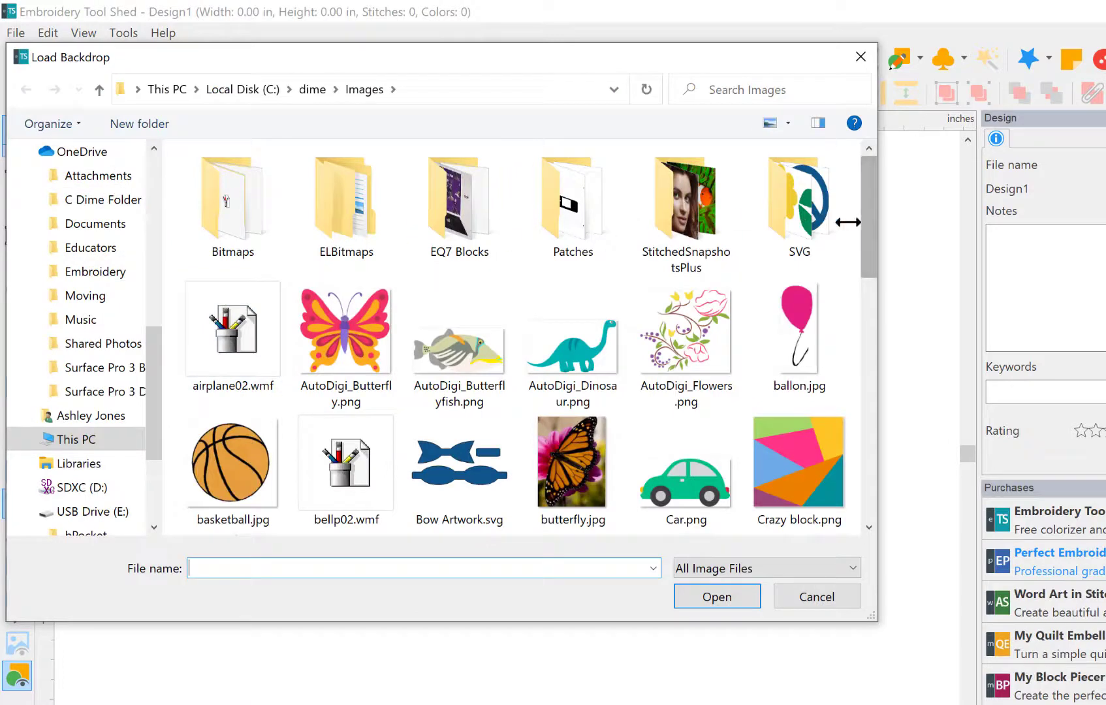
drag(873, 233, 868, 299)
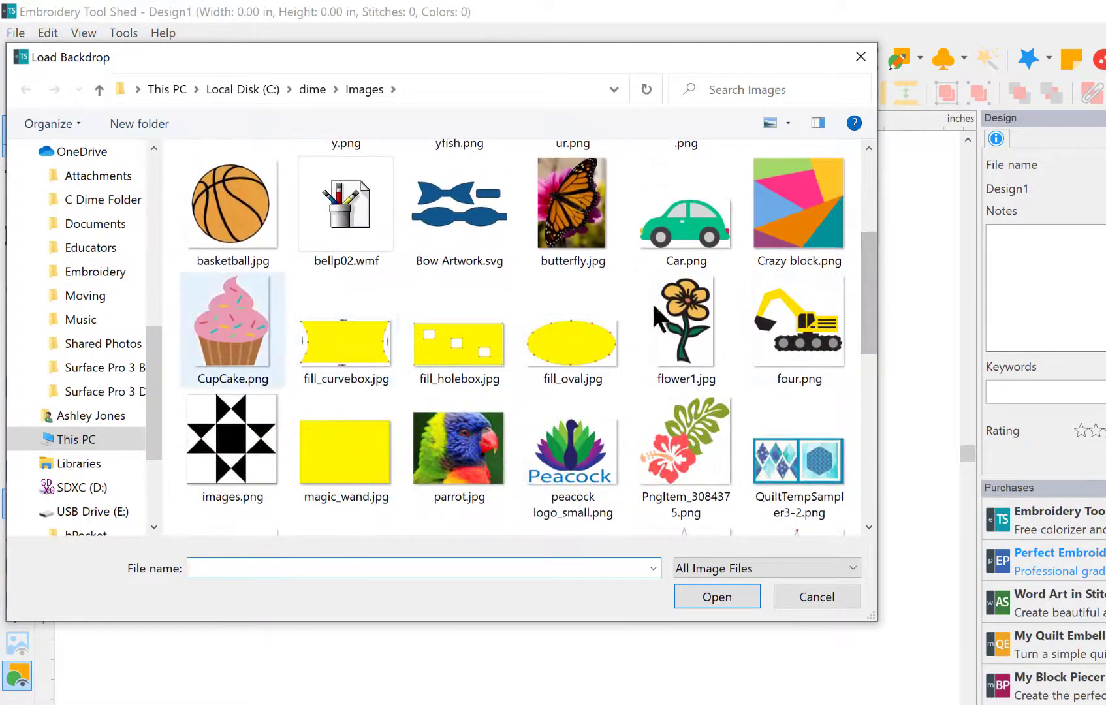
click(232, 330)
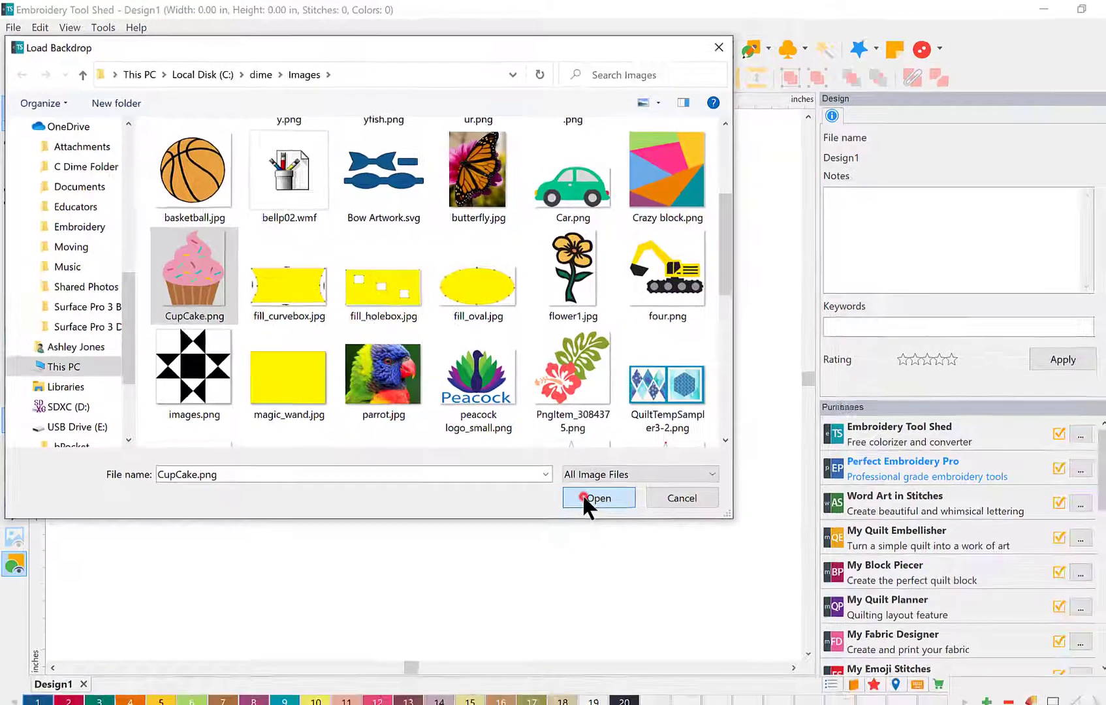
click(692, 595)
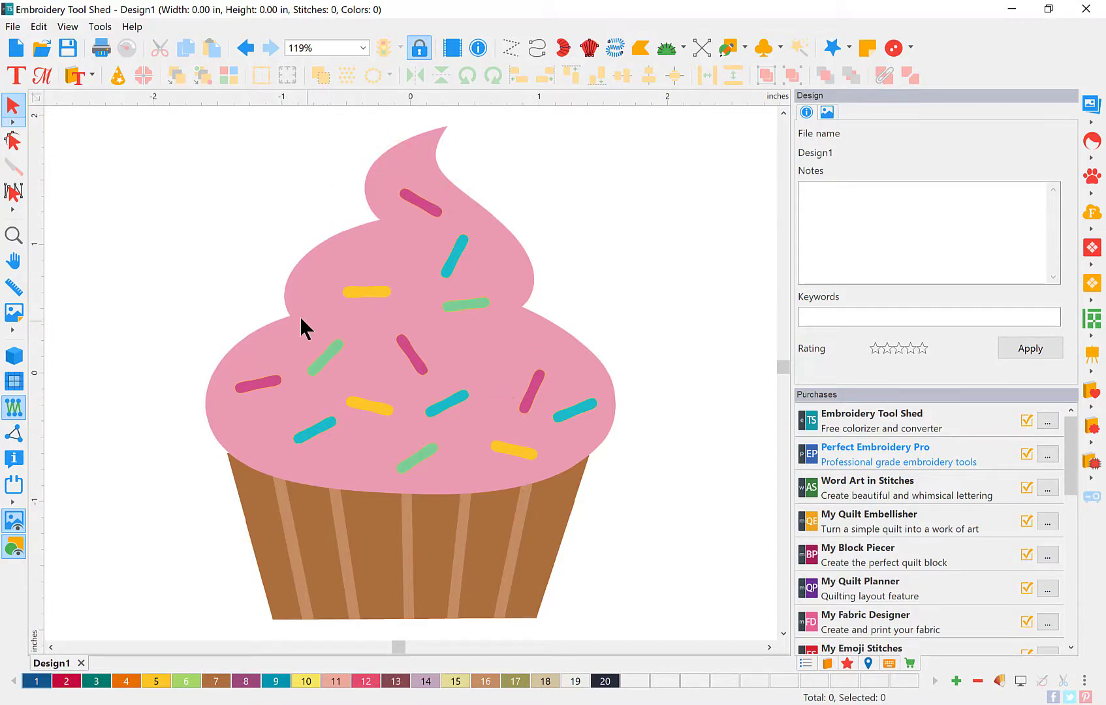
Step: Lighten the cupcake backdrop to about the middle of the lightness range and apply the change
click(828, 113)
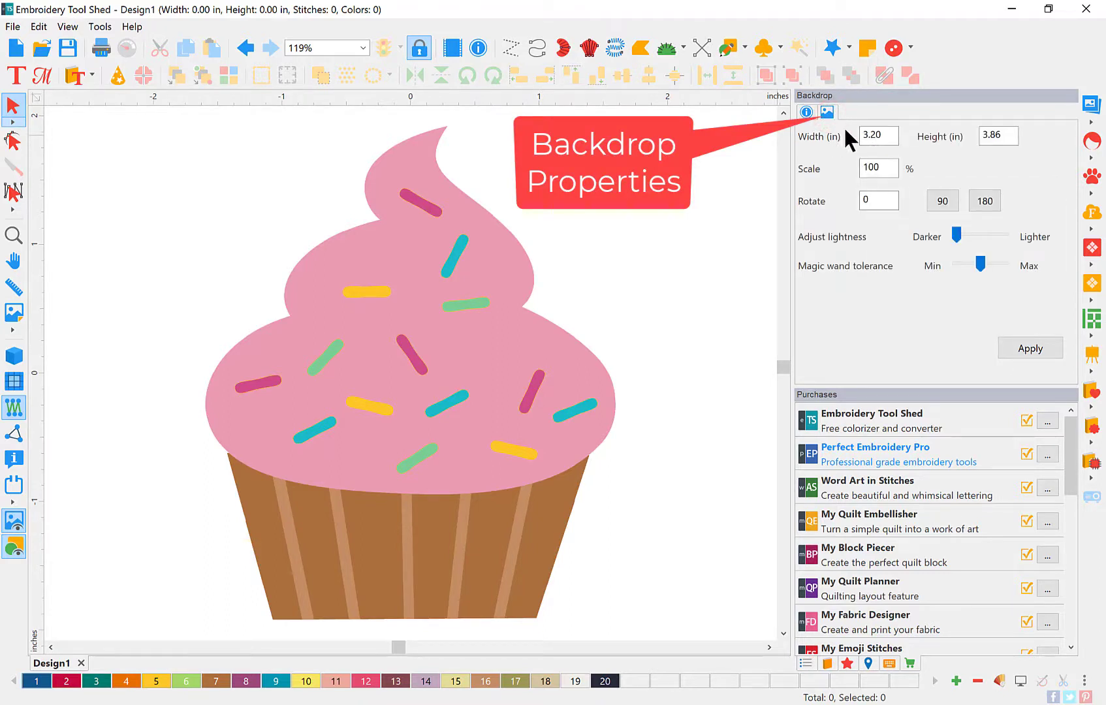
click(958, 233)
drag(962, 233, 988, 233)
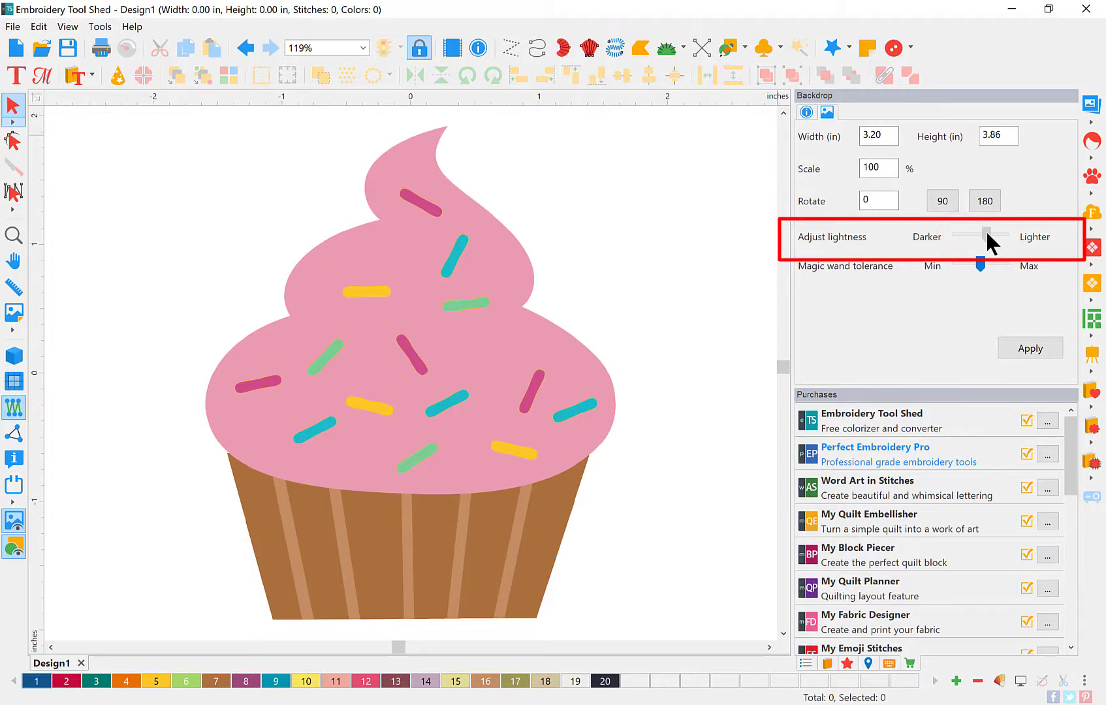
click(1048, 345)
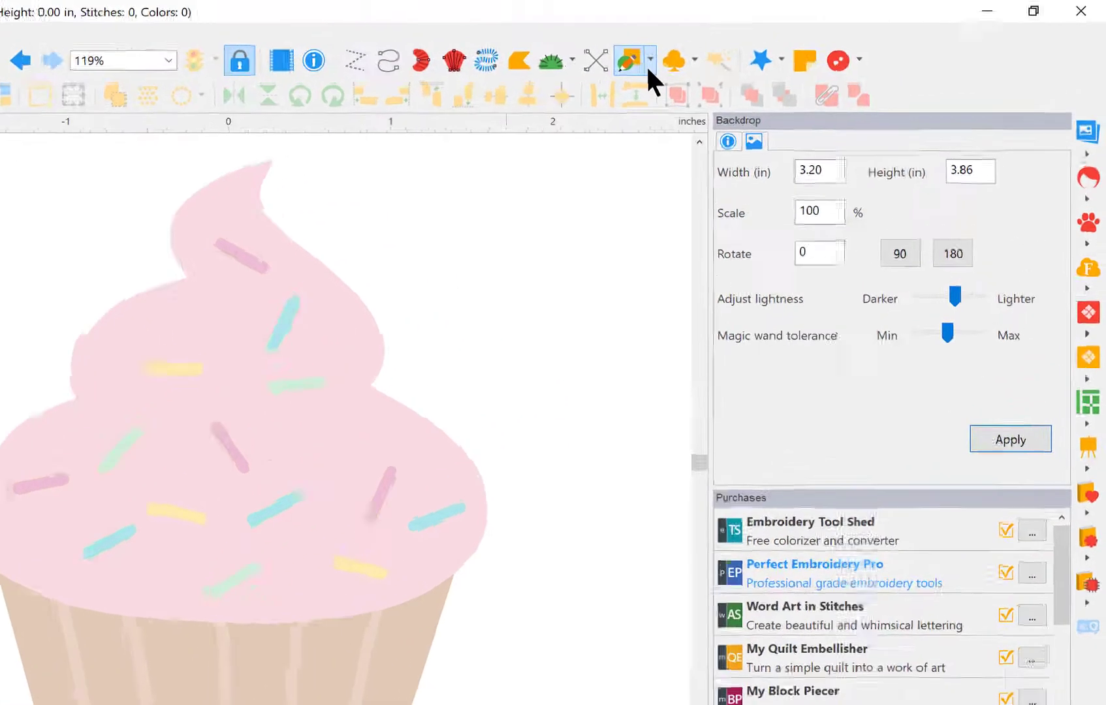
Step: Start a Pen artwork outline with straight points at the cupcake wrapper's four corners, from upper left down and around to upper right
click(744, 55)
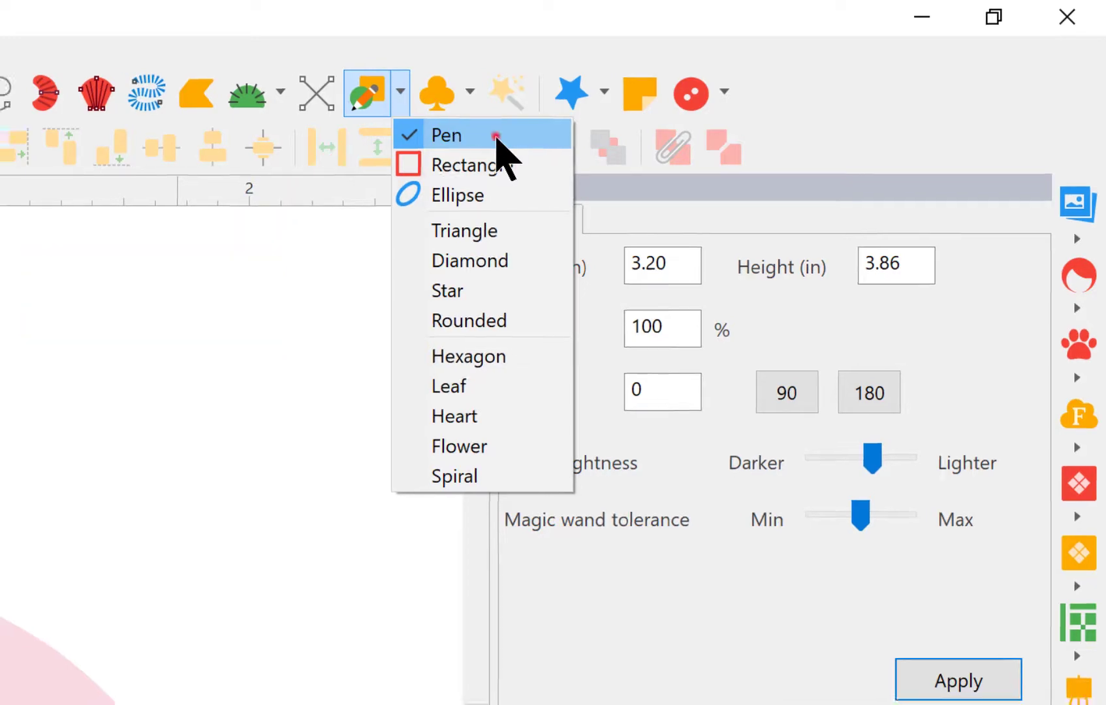
click(491, 137)
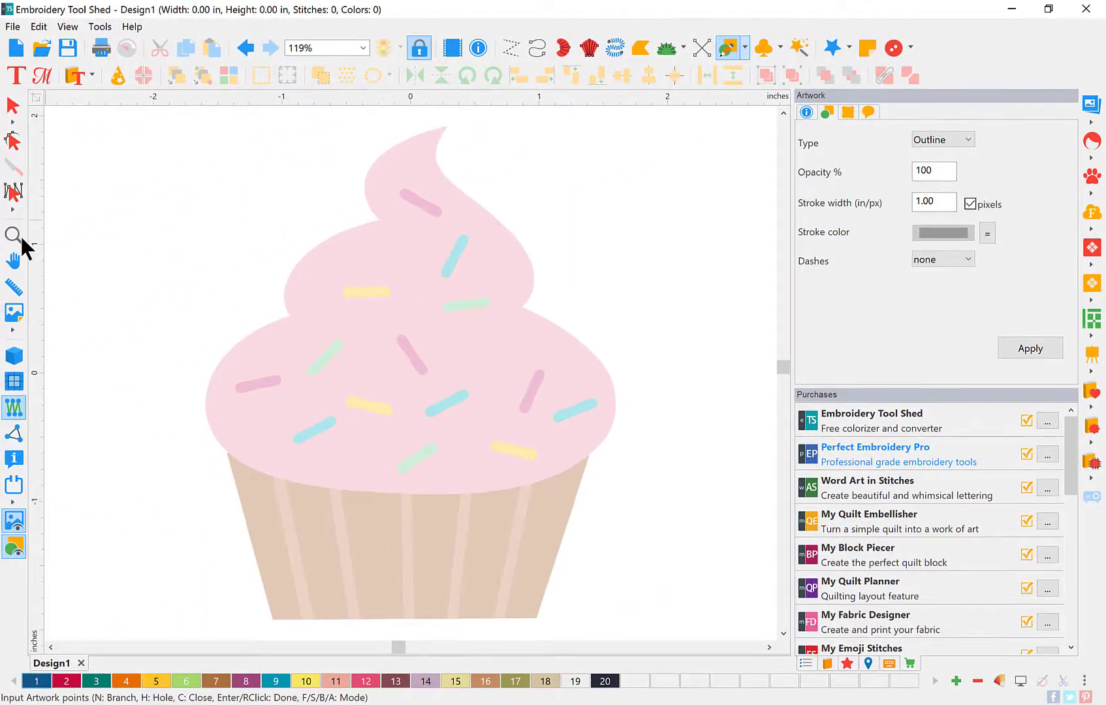
click(24, 247)
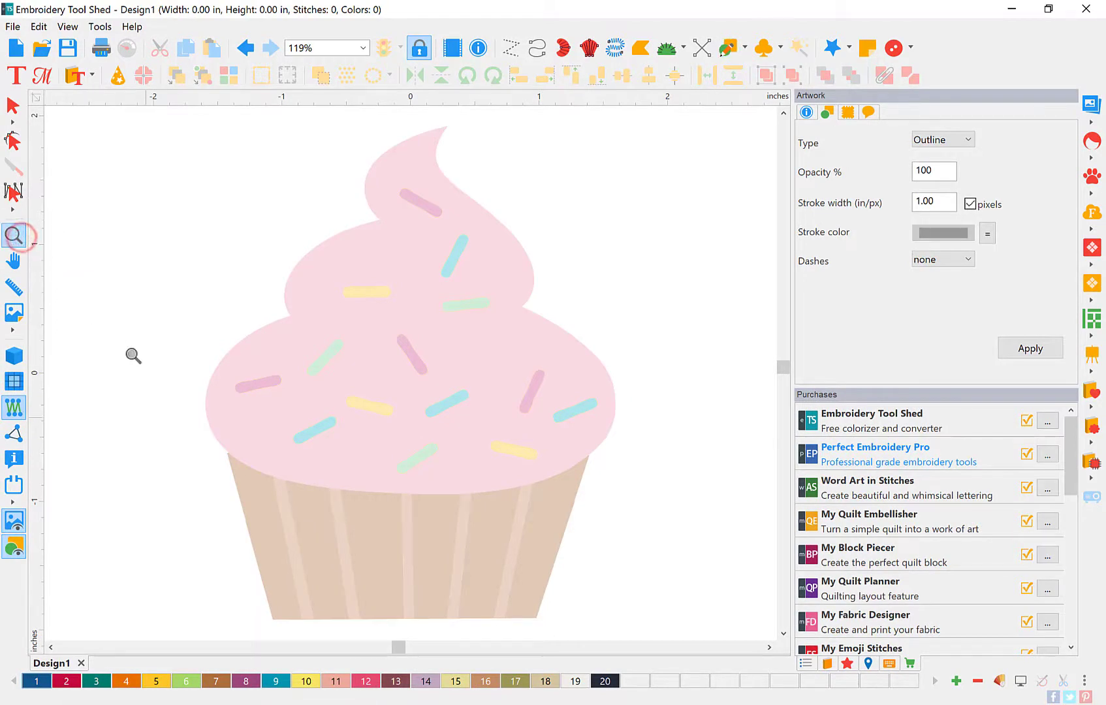
drag(198, 425, 616, 637)
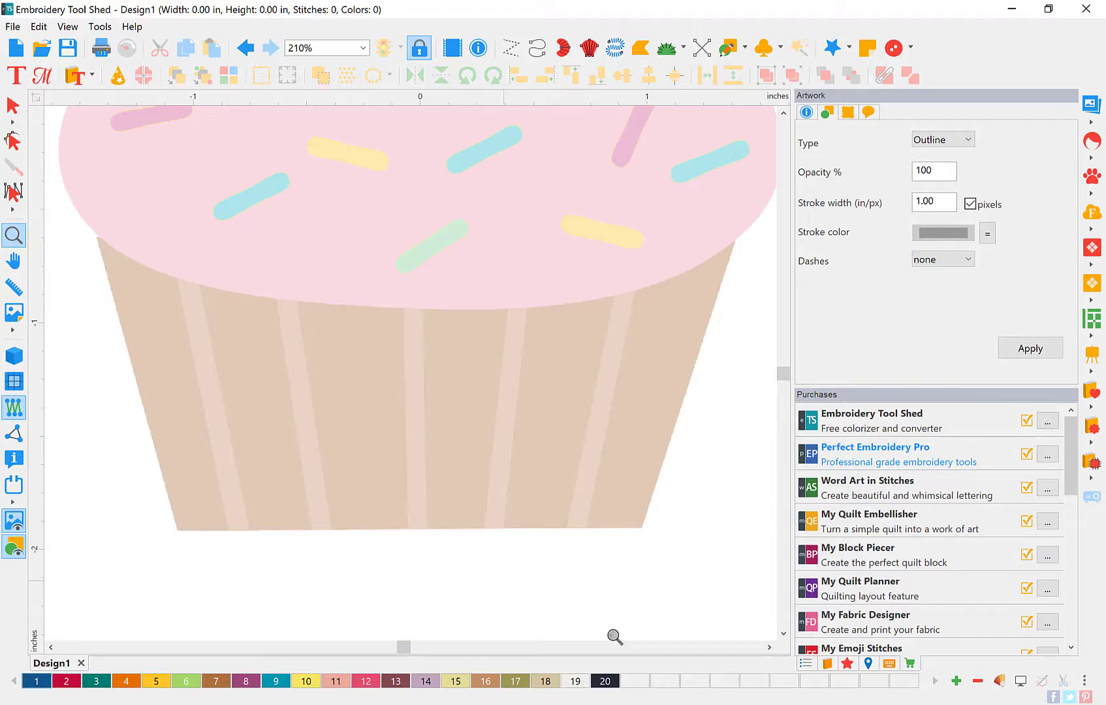
click(745, 47)
click(753, 69)
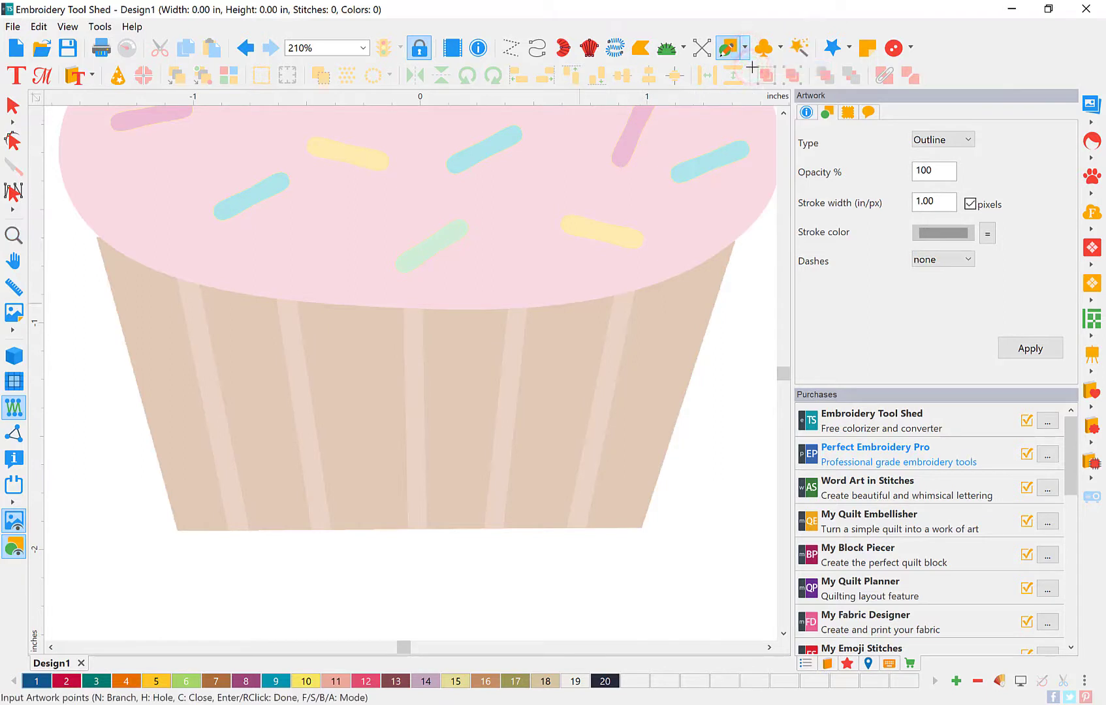
click(98, 234)
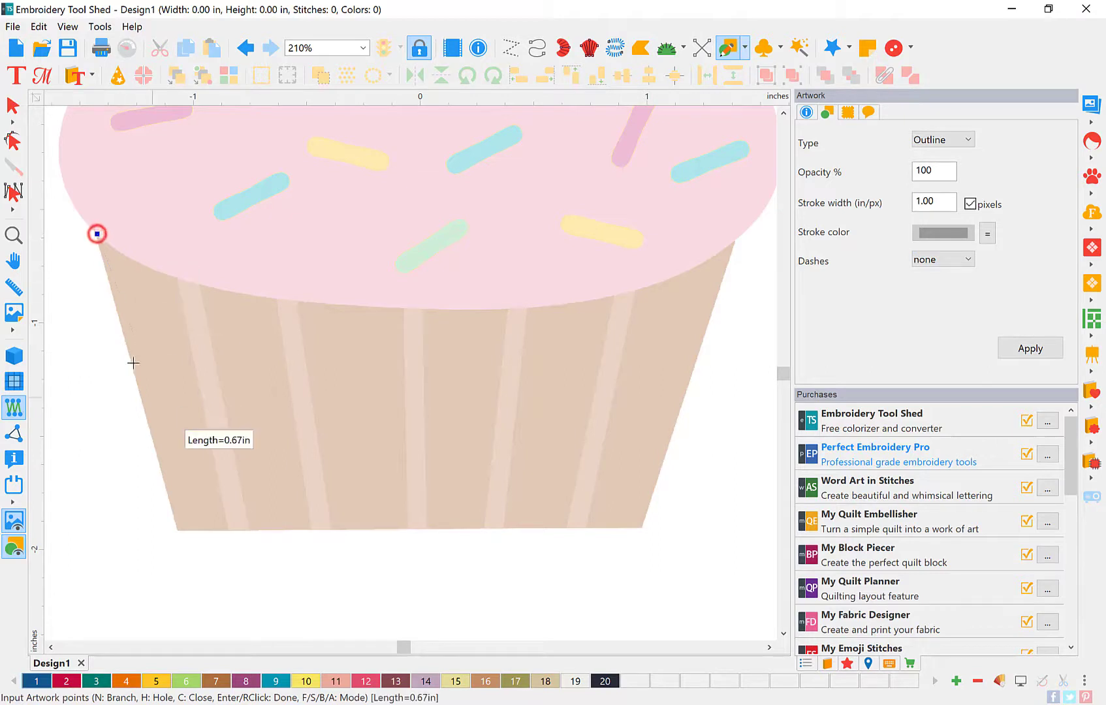
click(180, 531)
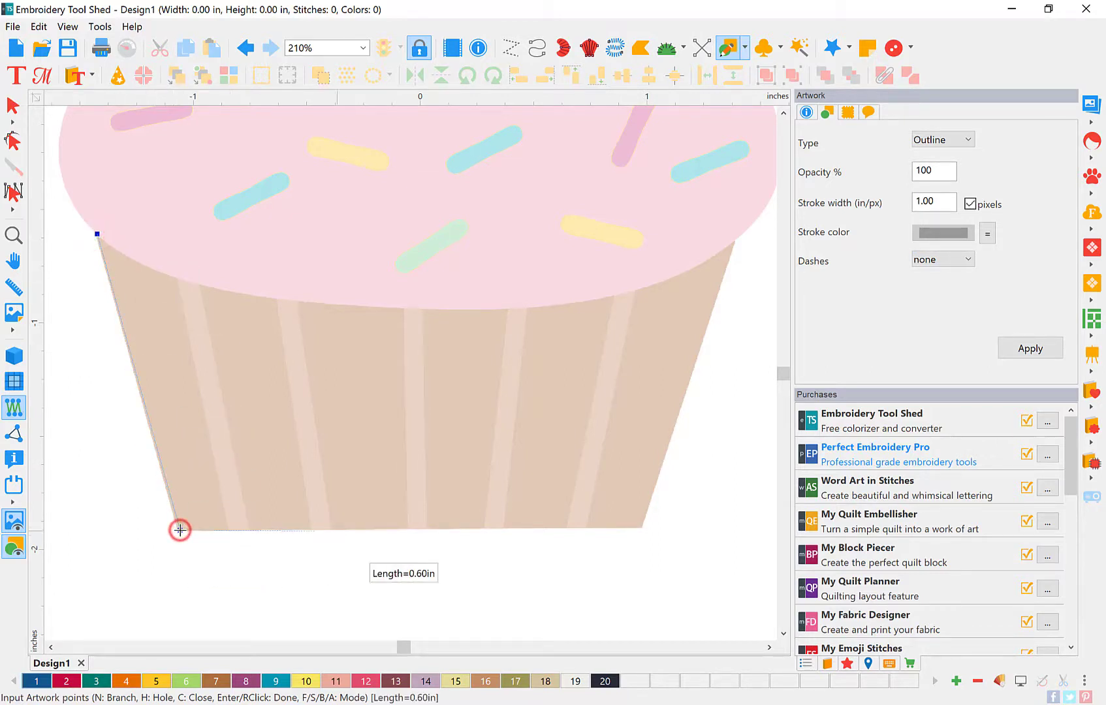
click(642, 527)
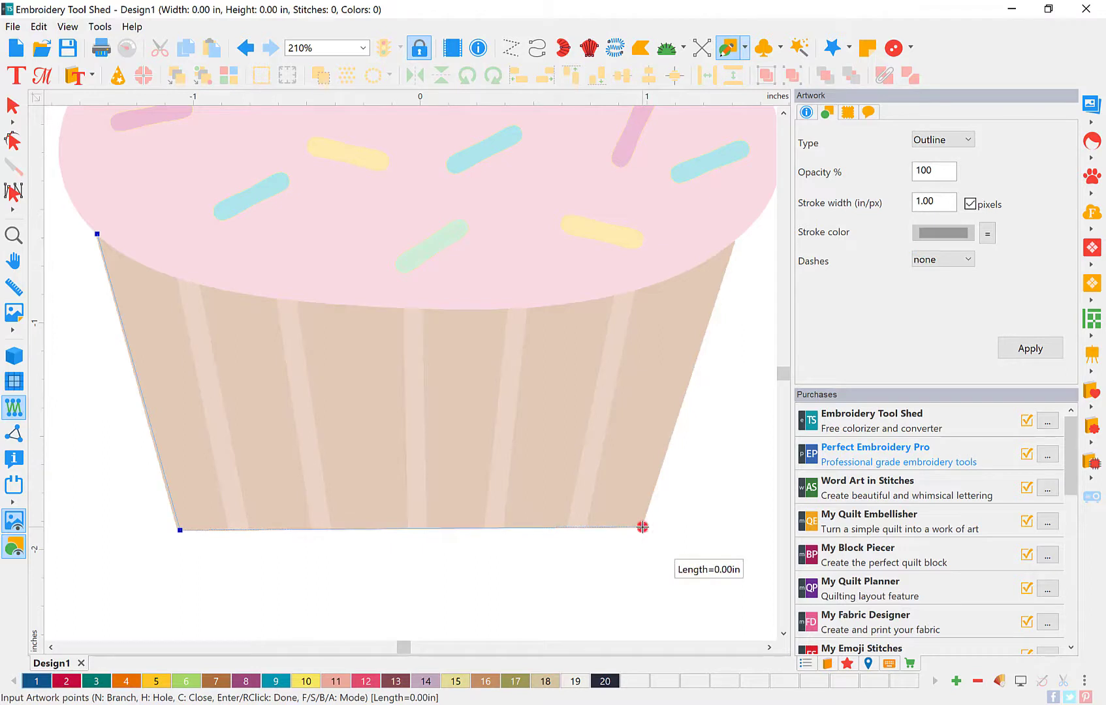
click(736, 231)
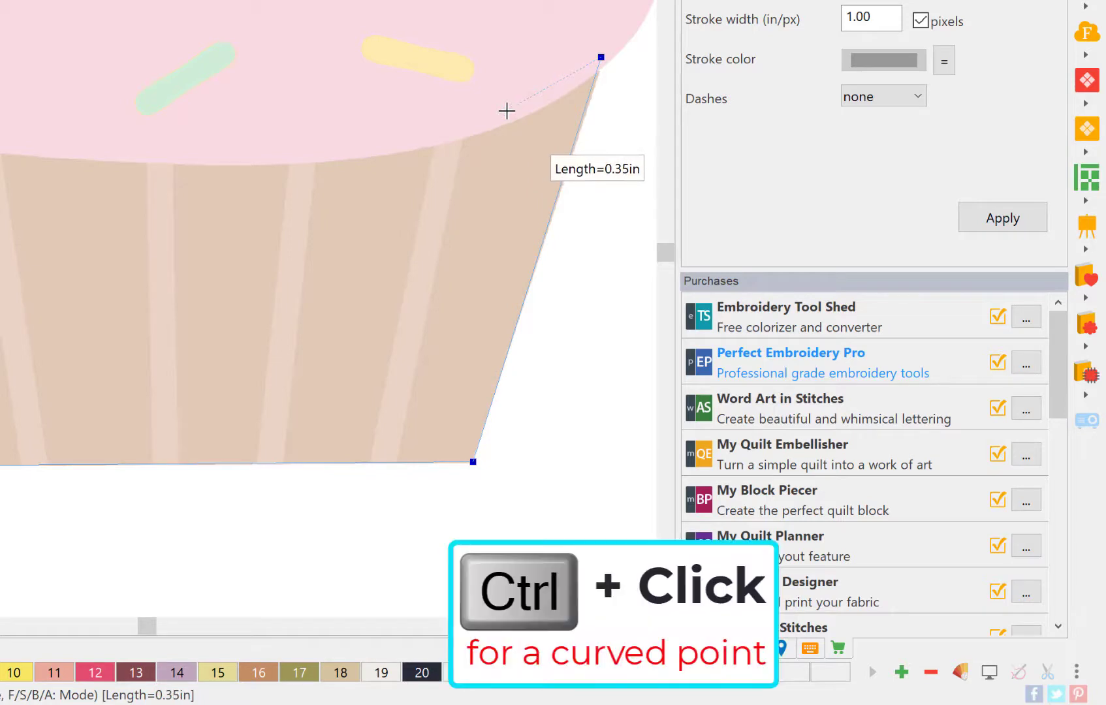
Step: Add seven curved points just inside the frosting along the wrapper's top edge, and close and finish the outline at its starting corner
ctrl+click(506, 111)
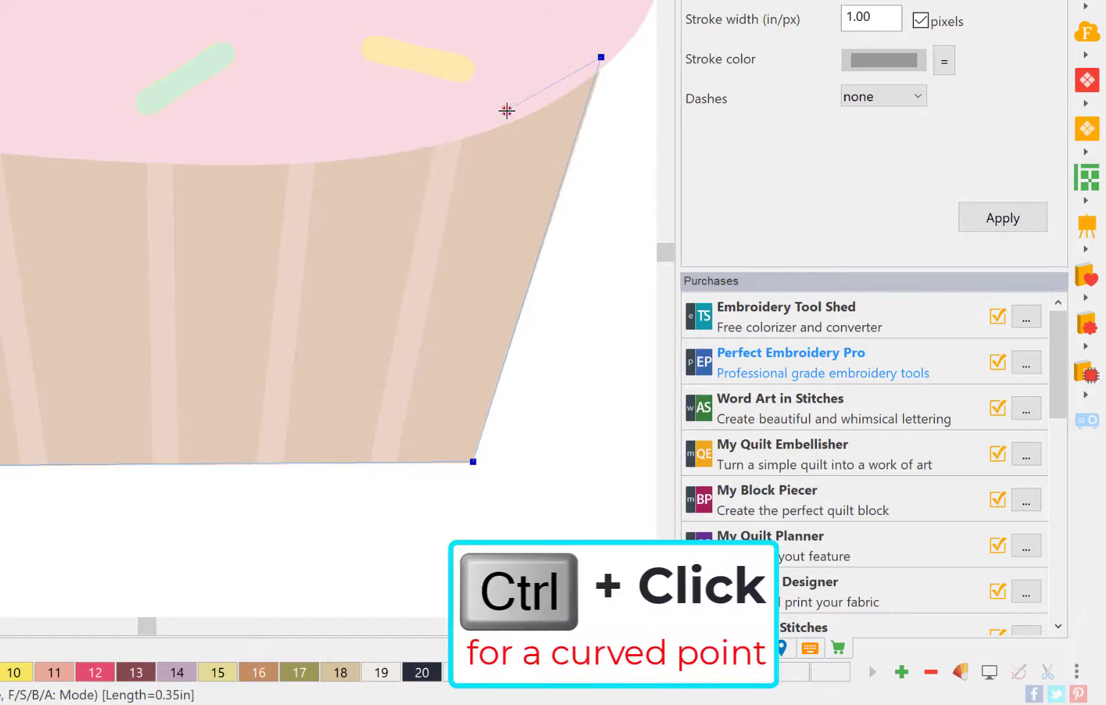
ctrl+click(380, 137)
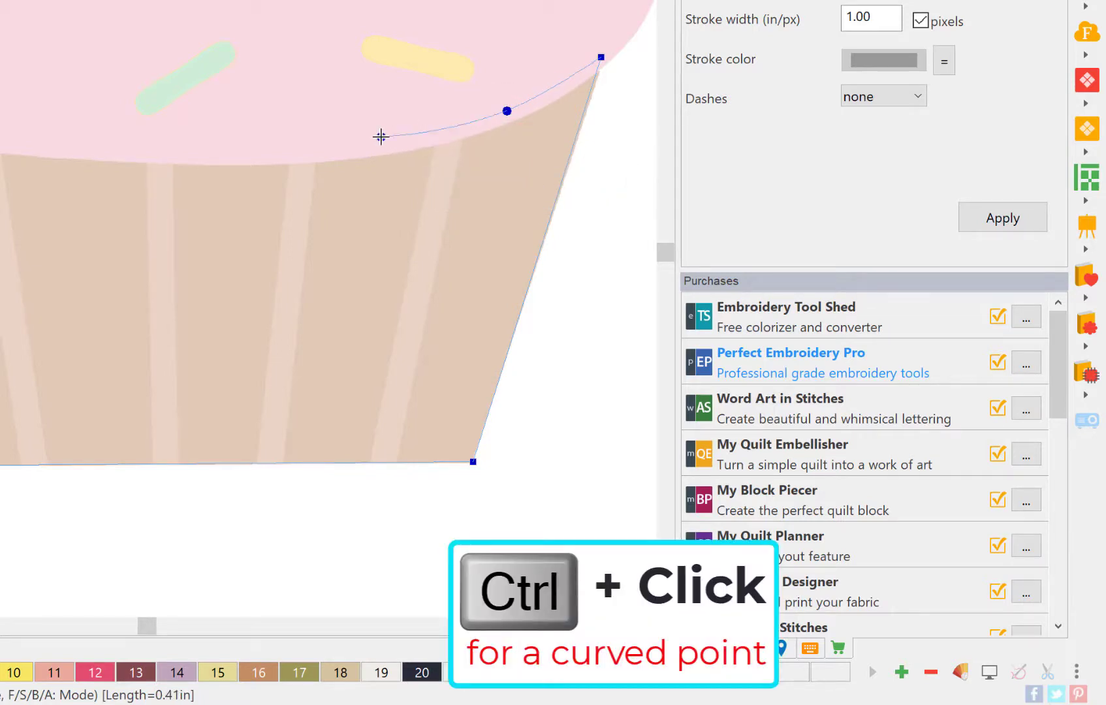
ctrl+click(236, 150)
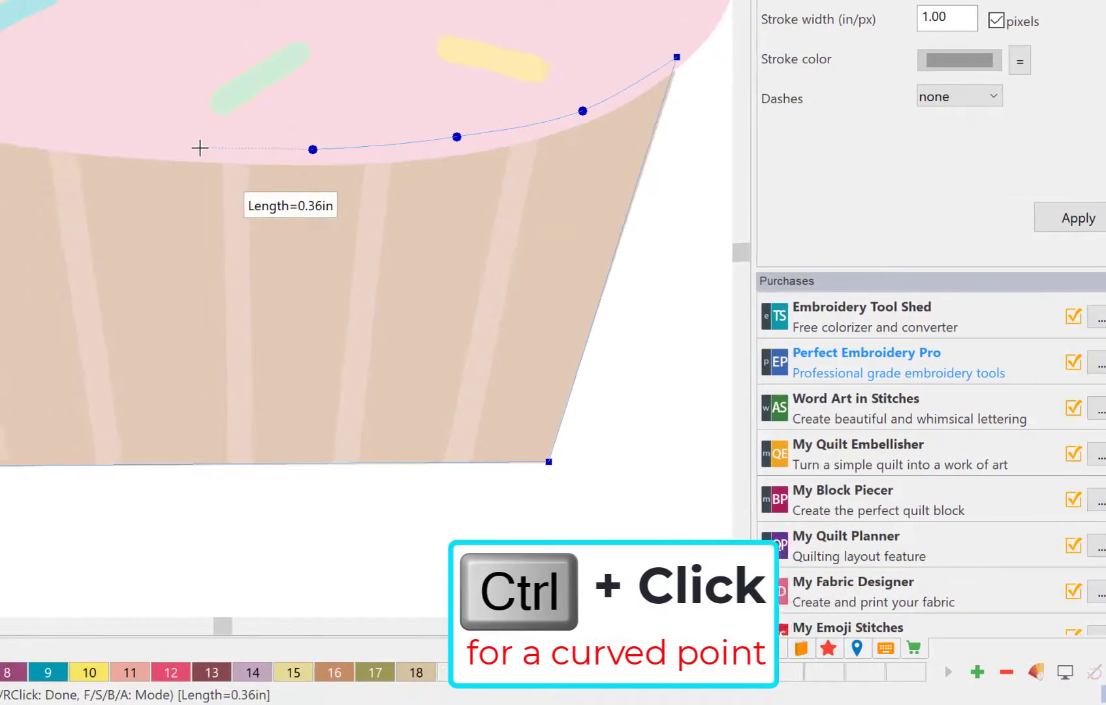
ctrl+click(124, 148)
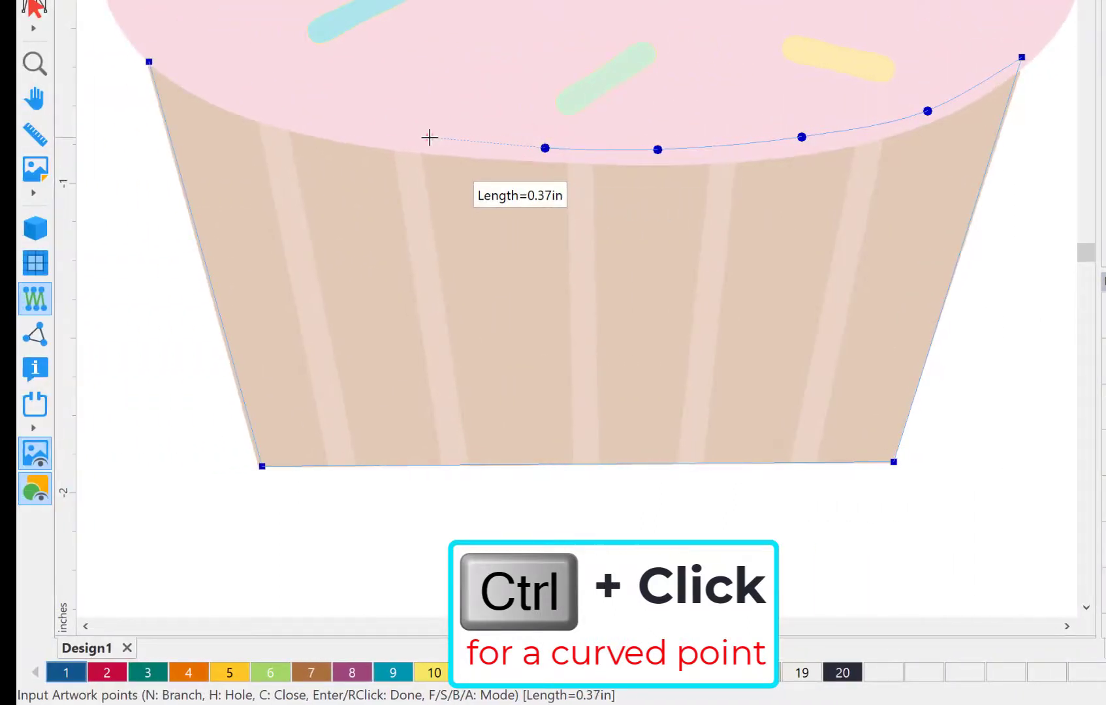
ctrl+click(429, 137)
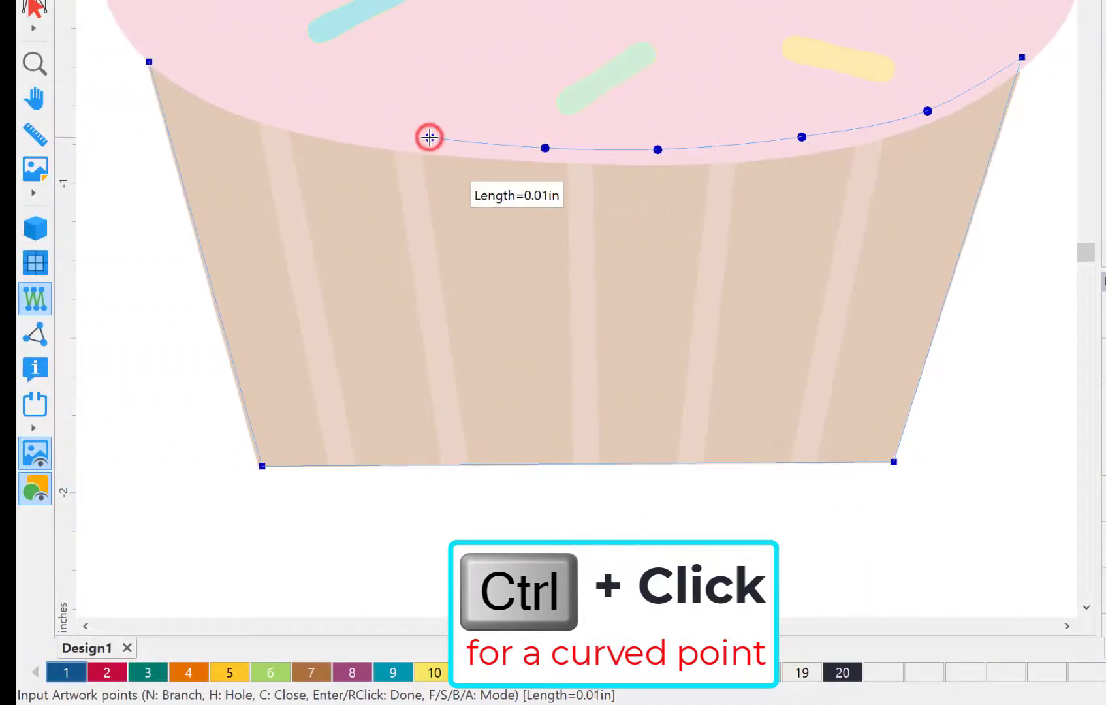
ctrl+click(311, 111)
ctrl+click(237, 86)
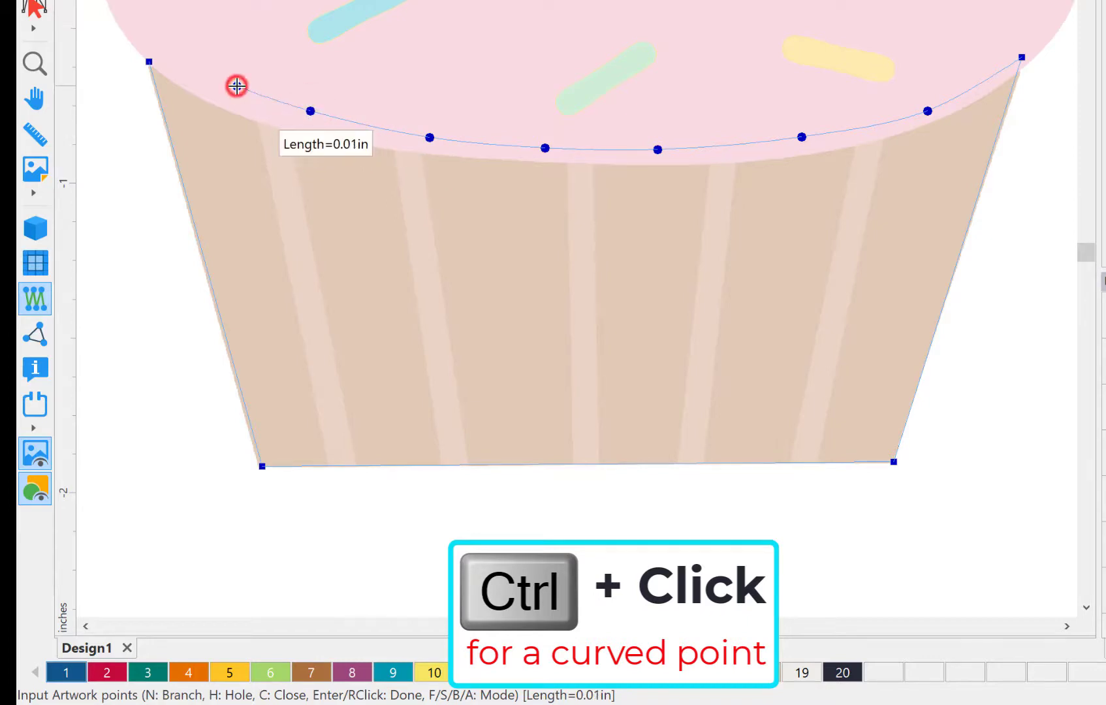
click(149, 60)
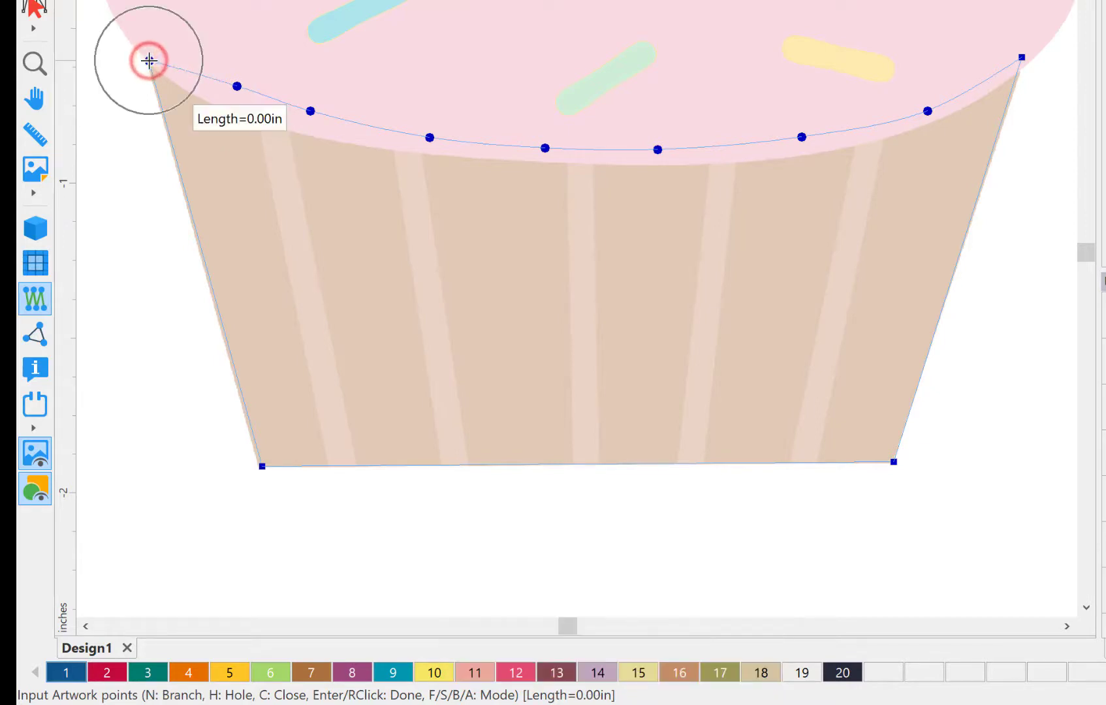
right_click(149, 60)
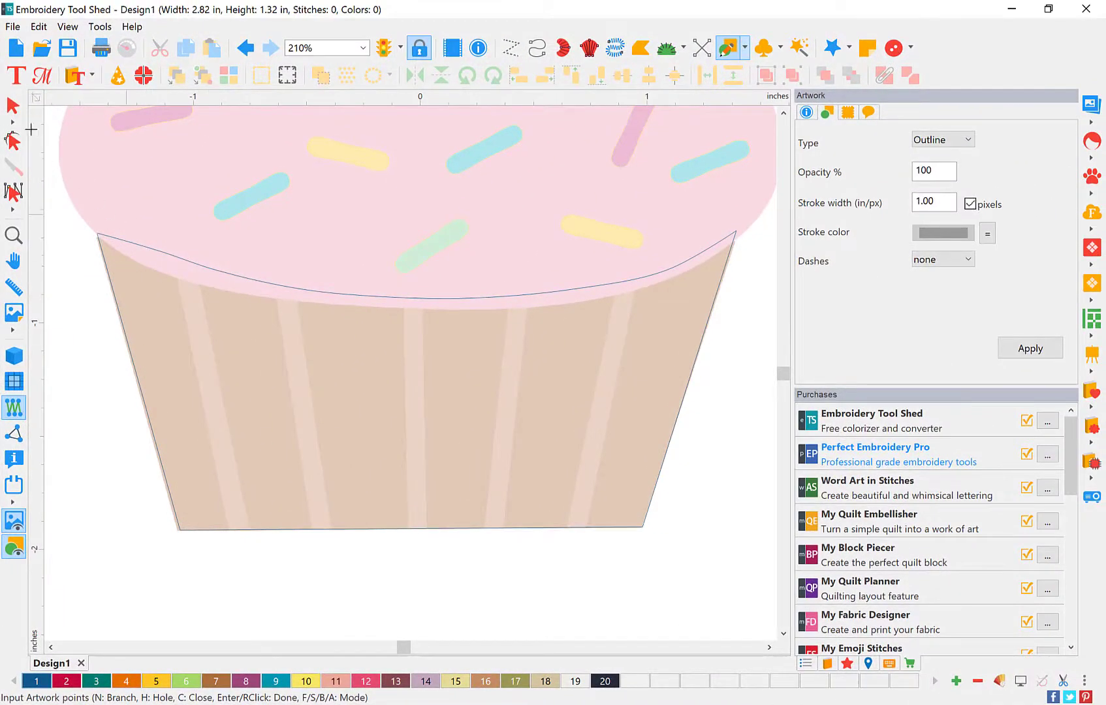
Step: Select the wrapper outline and convert it to a standard fill with the Effects options
click(12, 105)
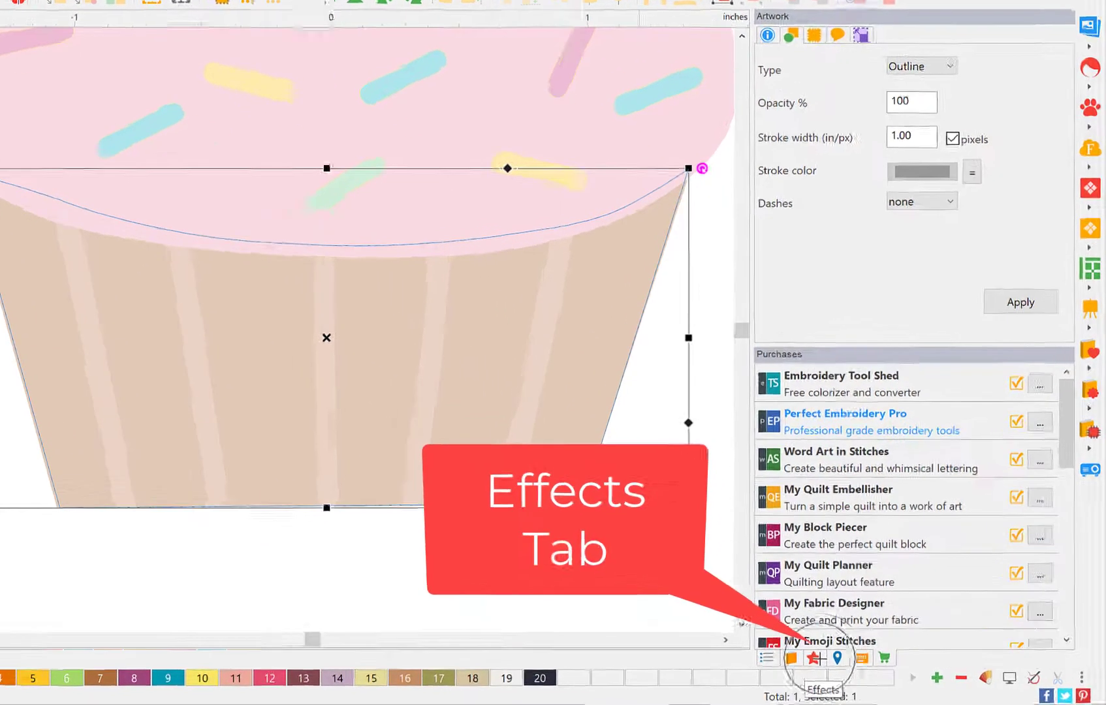
click(847, 663)
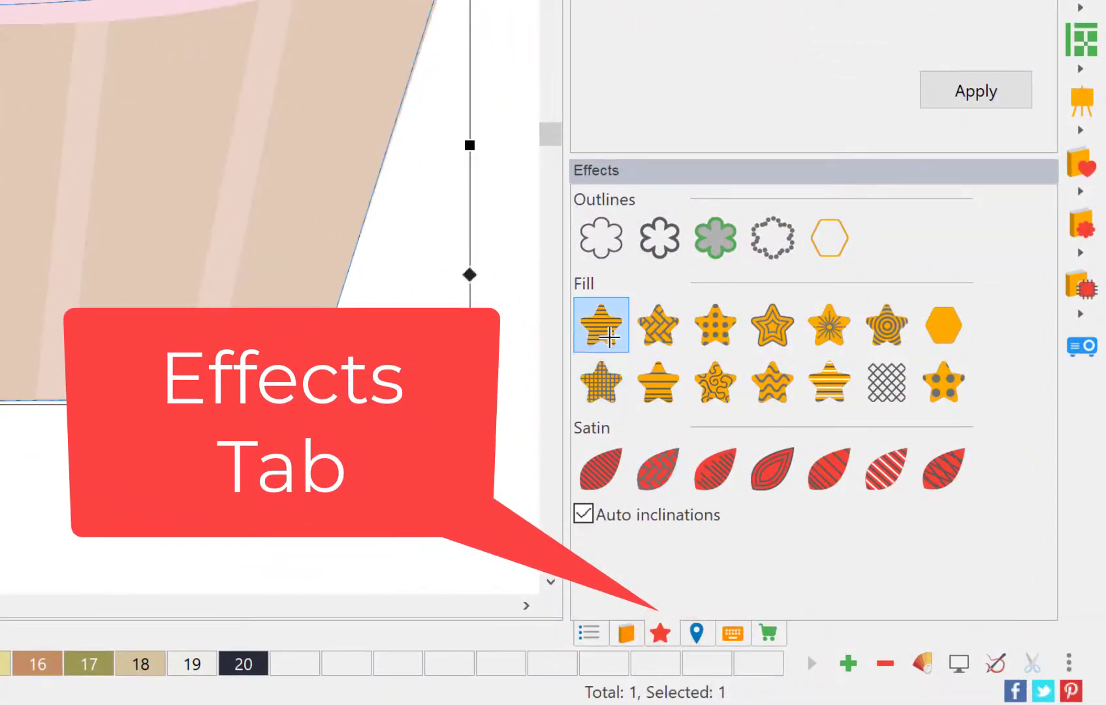
click(609, 336)
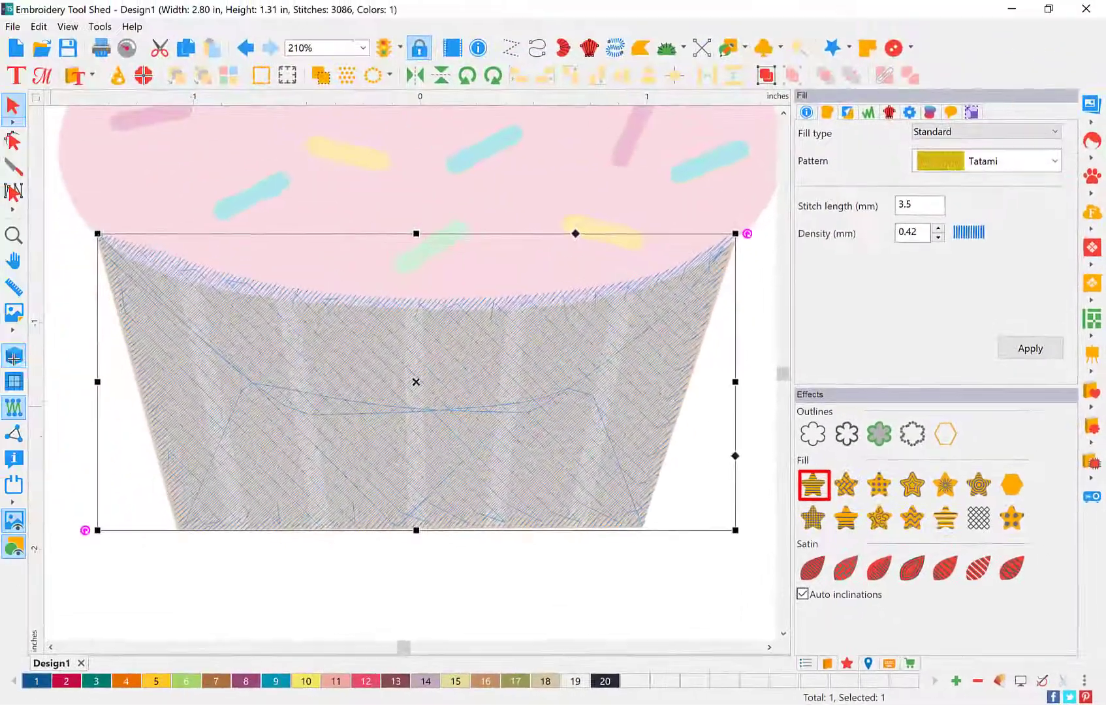
Step: Show the stitches in 3D and recolor the wrapper fill with palette color 18, Croissant
click(13, 357)
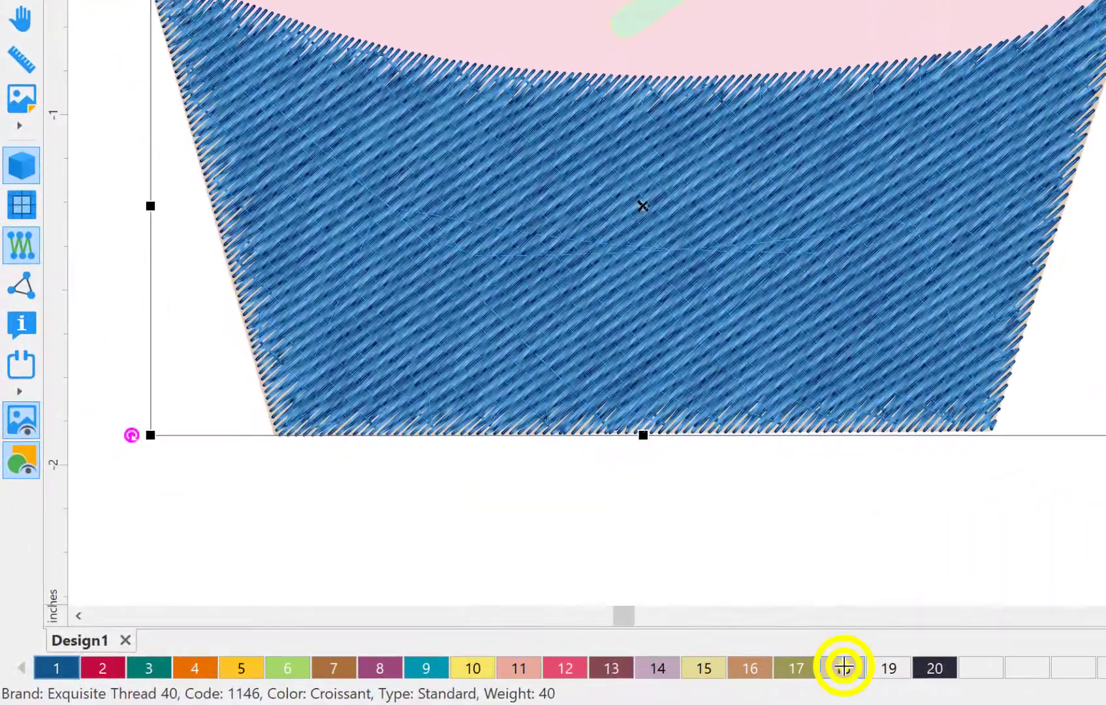
right_click(844, 666)
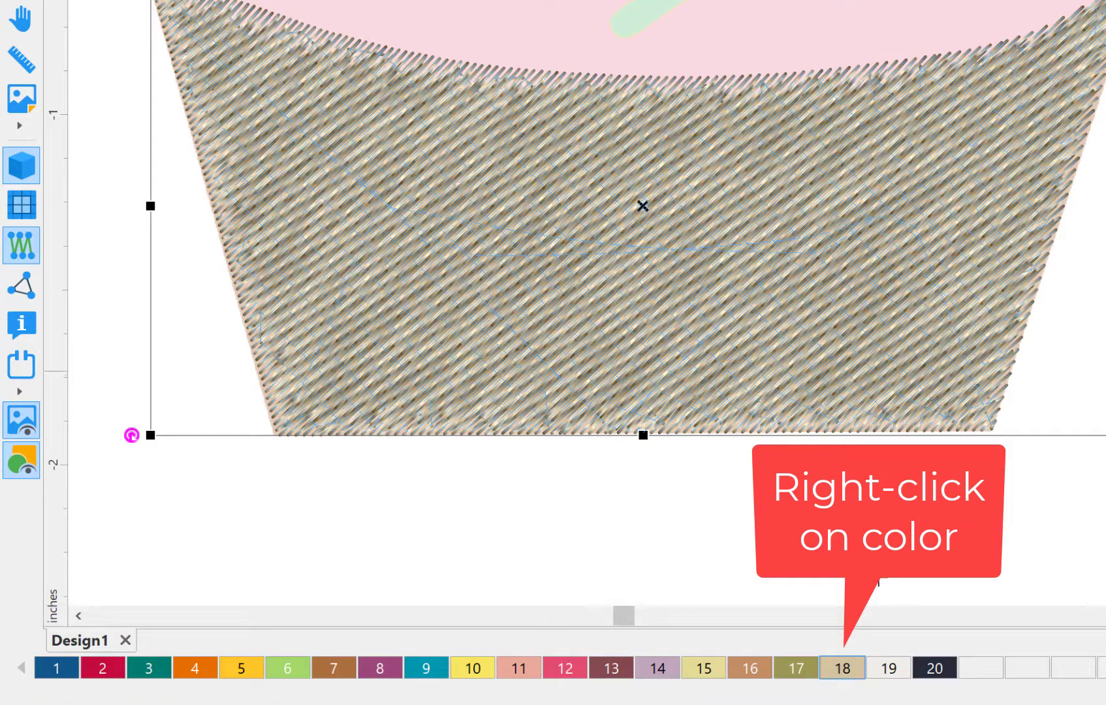
scroll(882, 568, down, 1)
scroll(902, 519, up, 2)
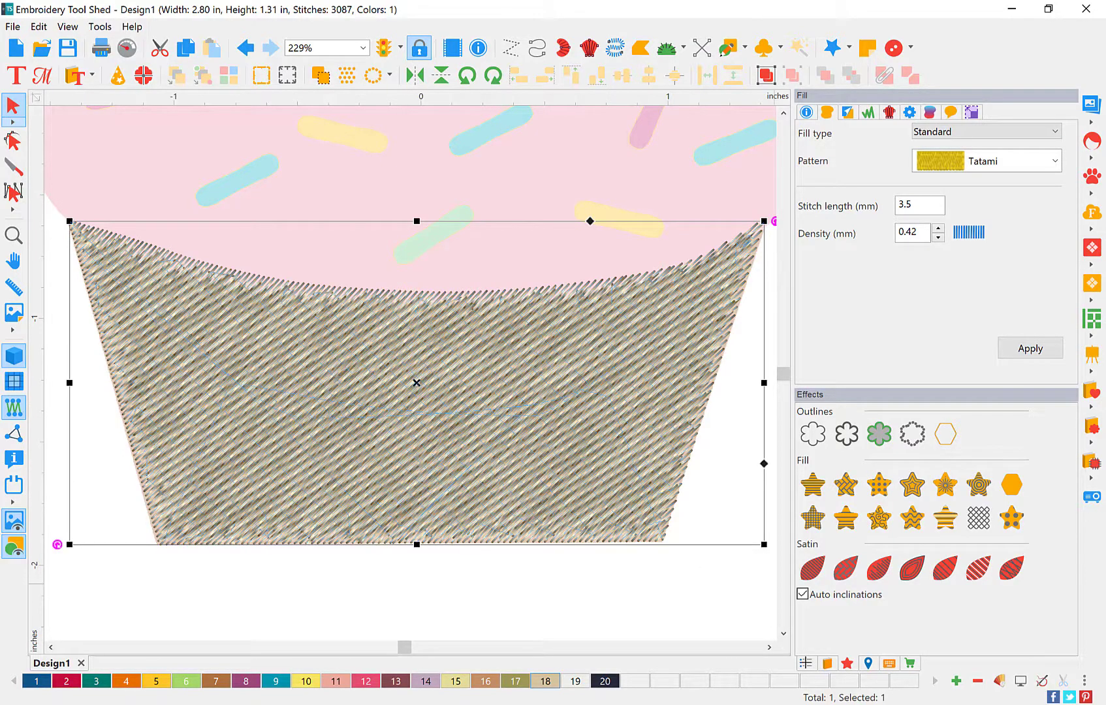
Step: Hide the wrapper fill object in the sequence list so the backdrop beneath it can be traced
click(806, 663)
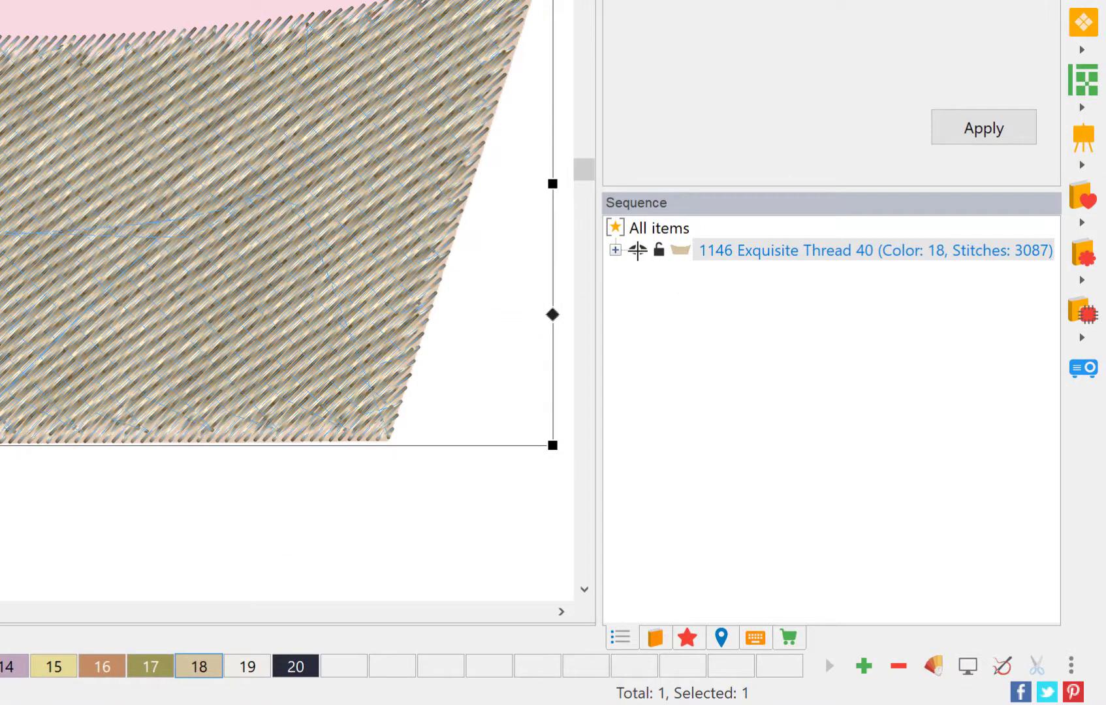
click(637, 250)
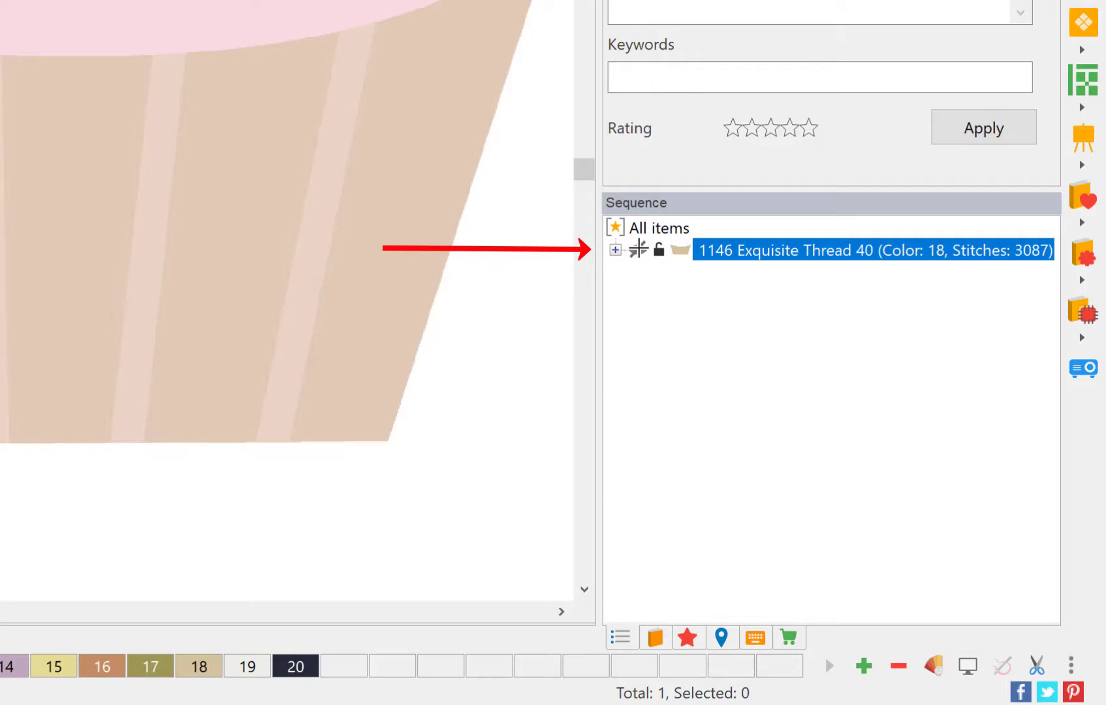
click(637, 250)
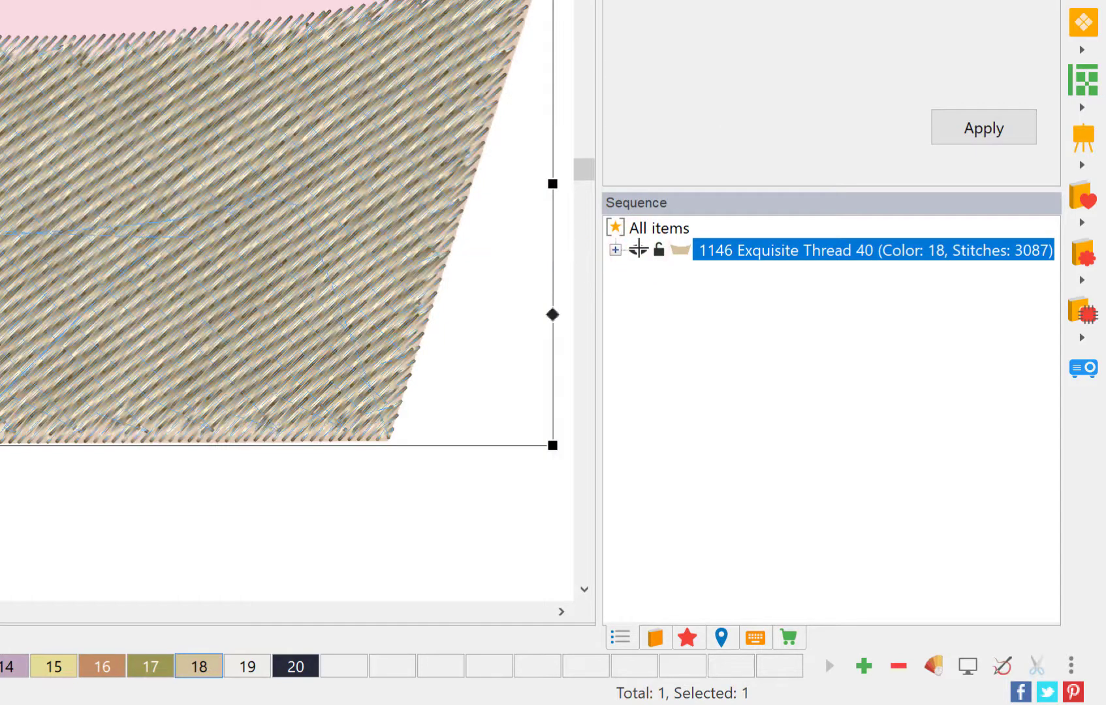
click(638, 250)
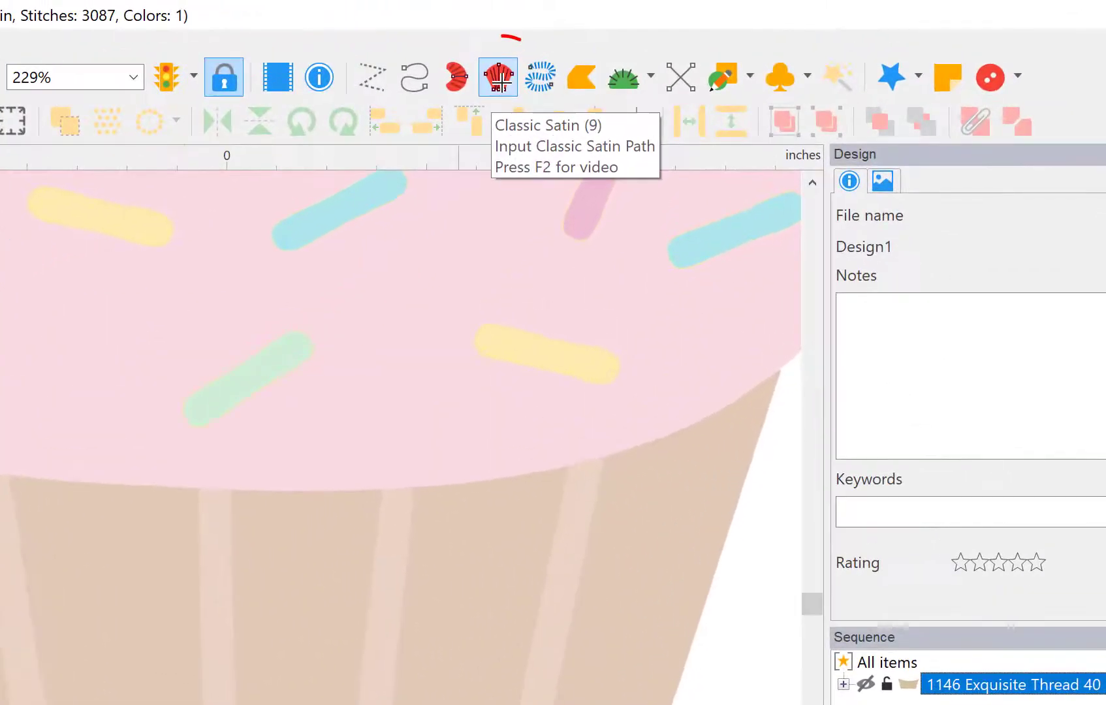
Step: Try Classic Satin input with a four-point test block about 0.4 in wide below the wrapper's base, and undo it
click(500, 77)
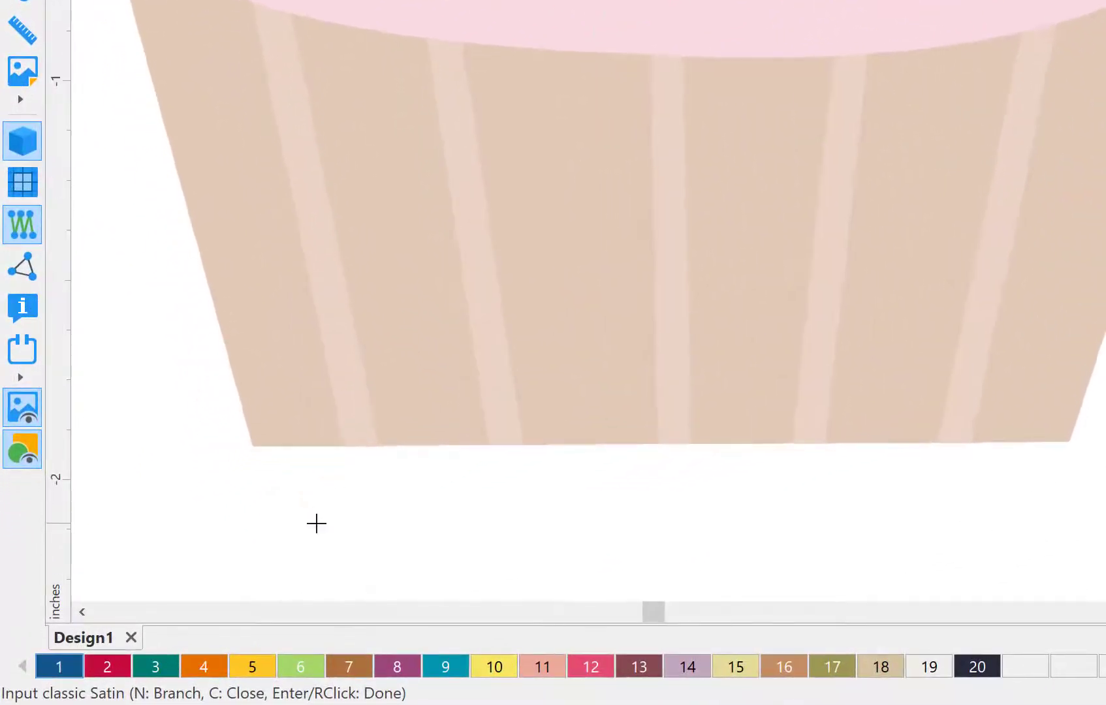
click(218, 580)
click(499, 526)
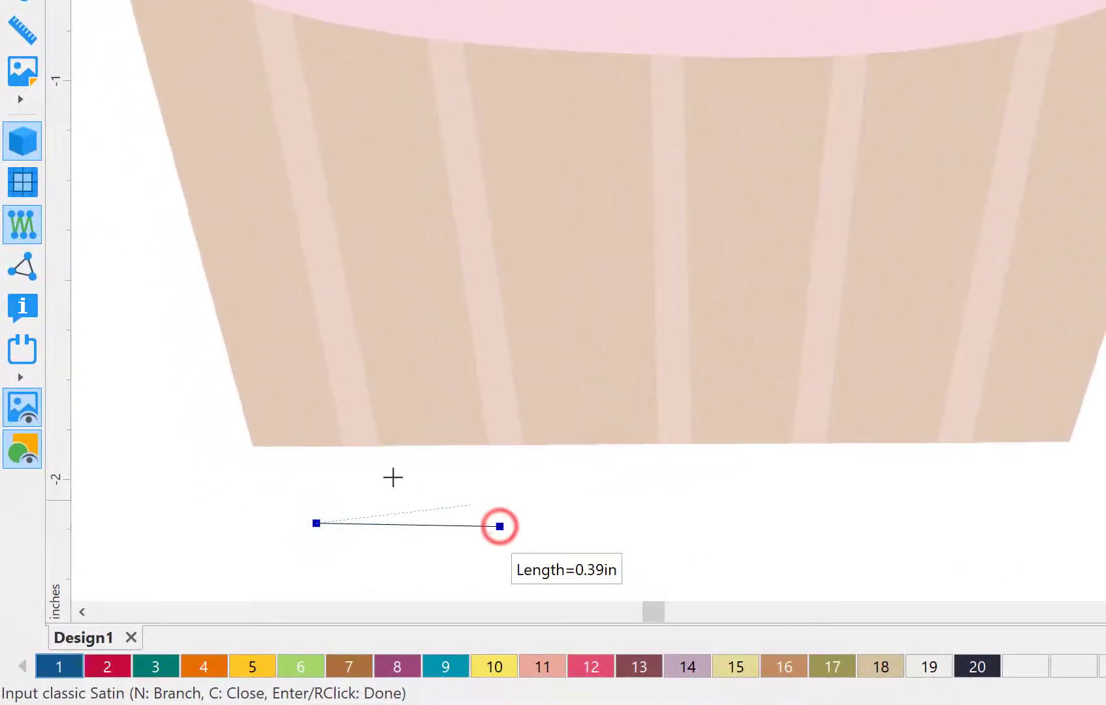
click(310, 439)
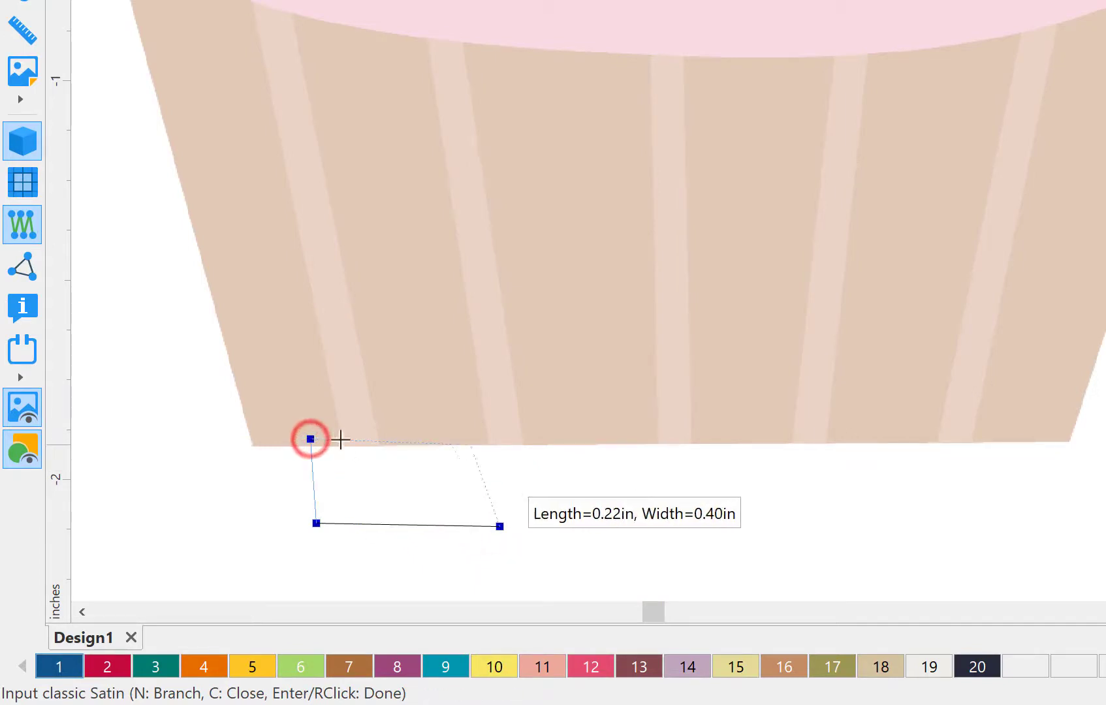
click(502, 442)
right_click(502, 442)
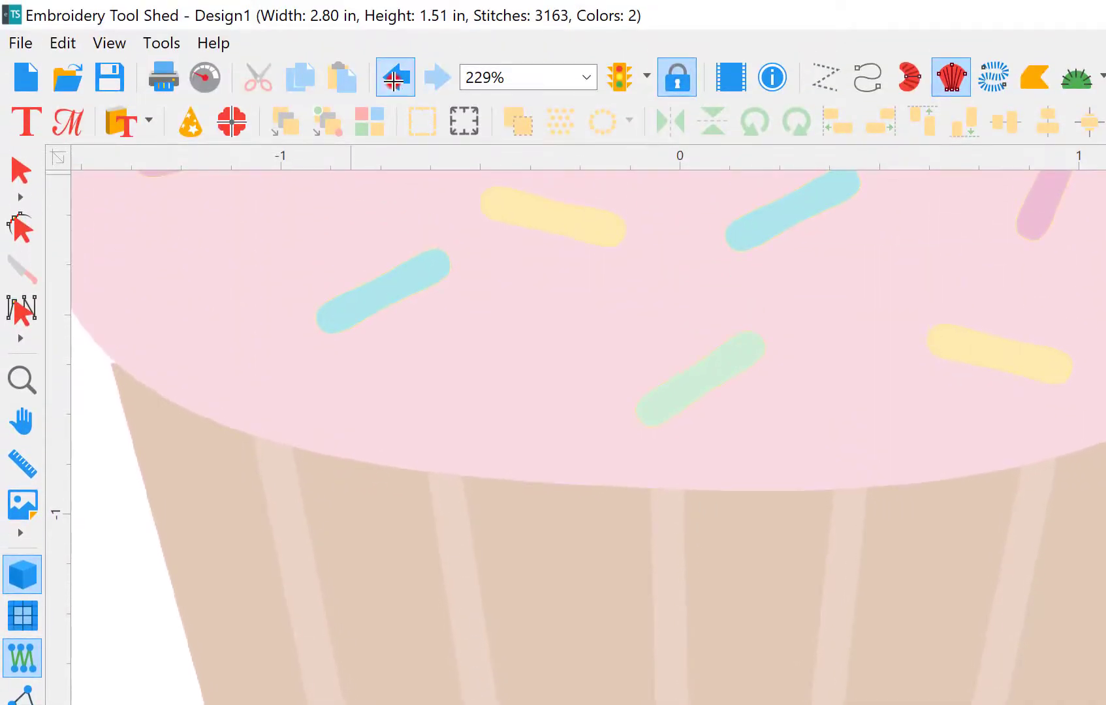
click(394, 79)
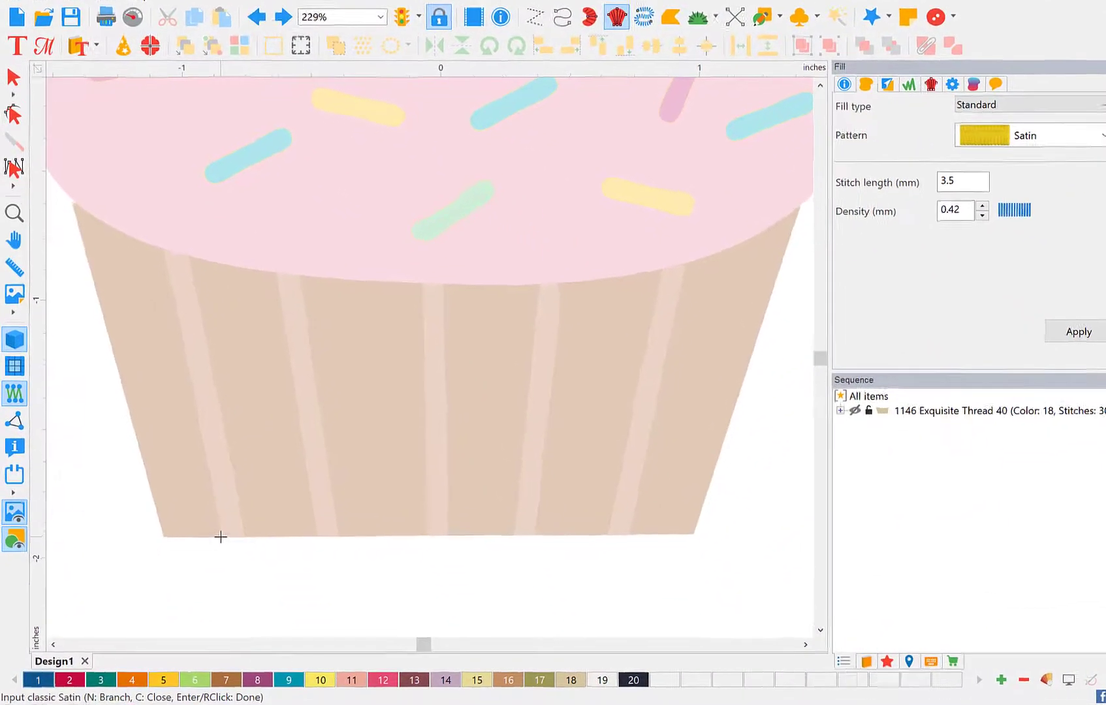
Step: Trace the leftmost wrapper stripe as a four-point Classic Satin column, about 0.11 in wide at its top, reaching slightly into the frosting
click(211, 543)
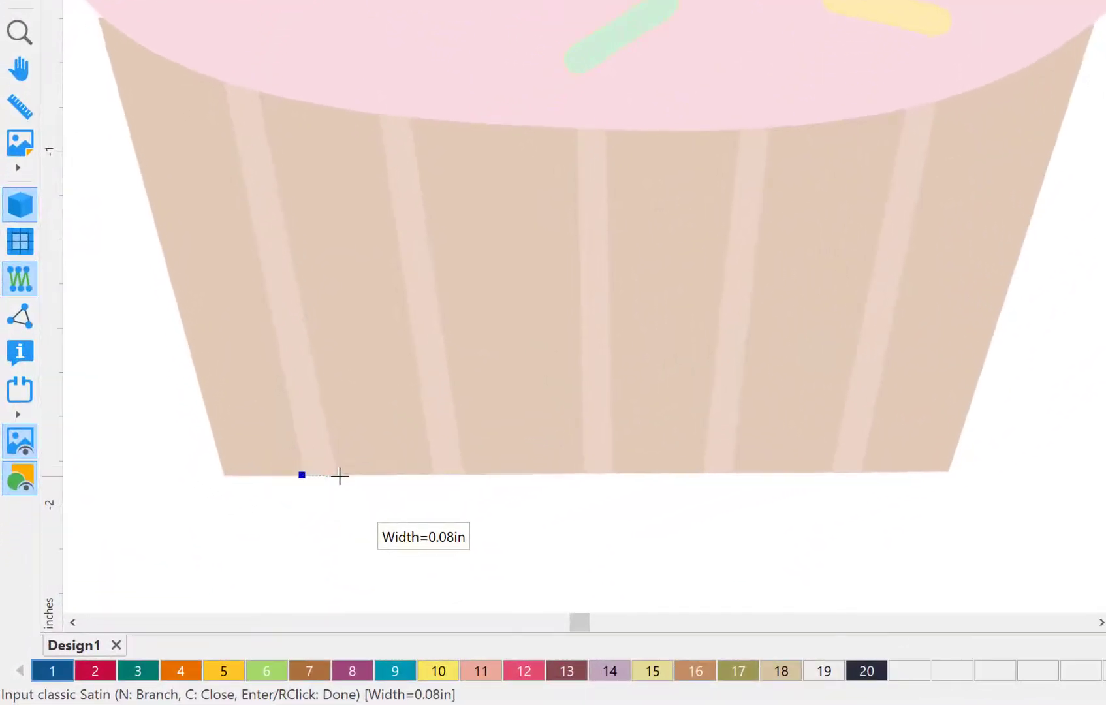
click(340, 477)
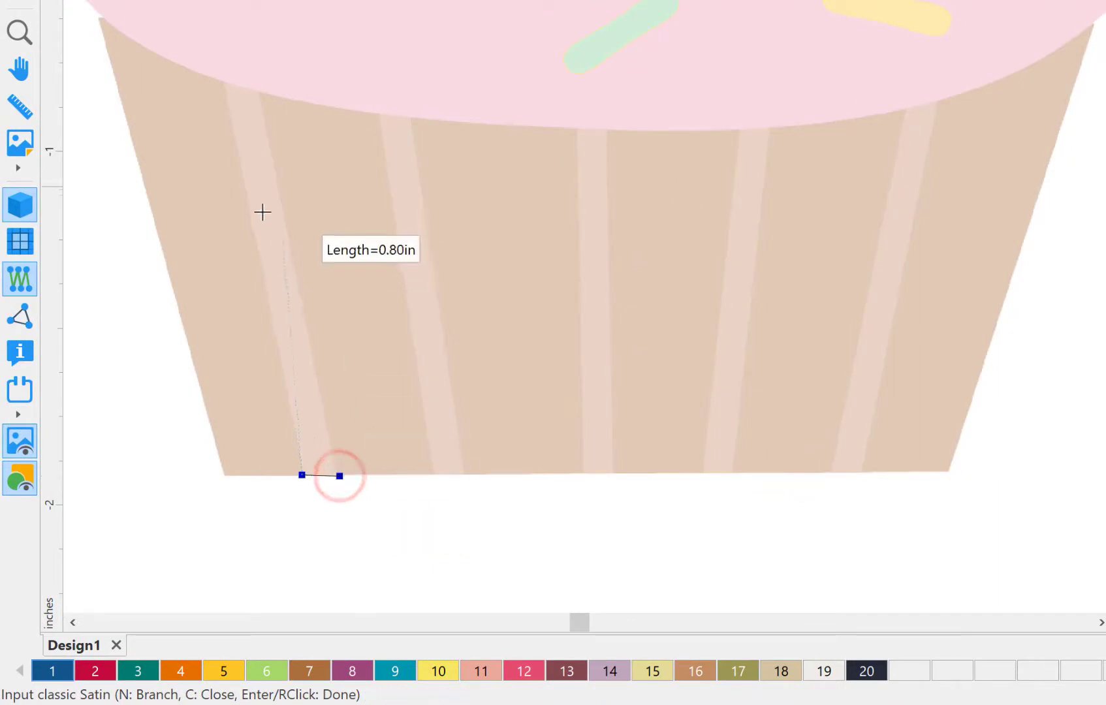
click(222, 74)
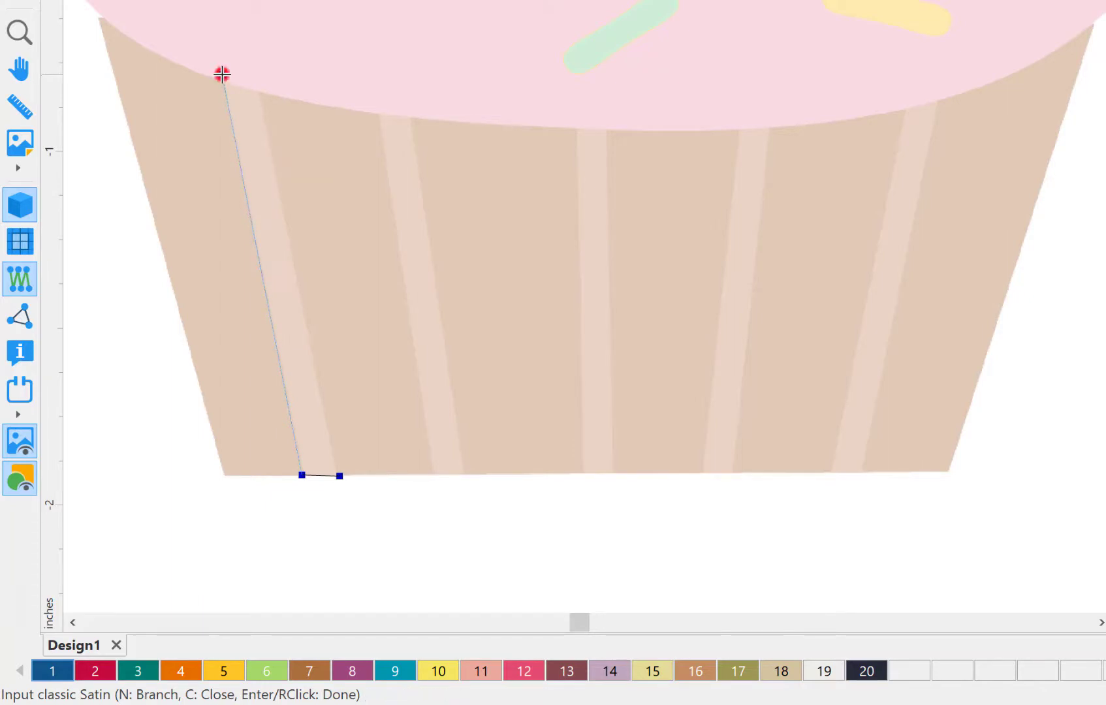
click(258, 81)
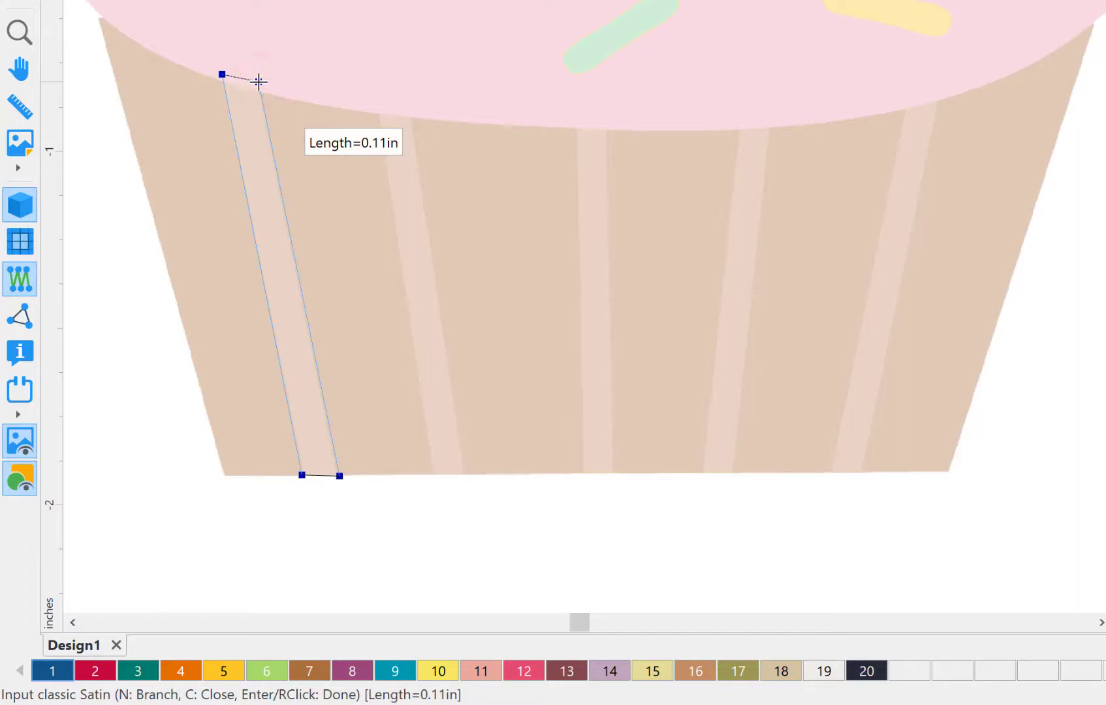
right_click(258, 81)
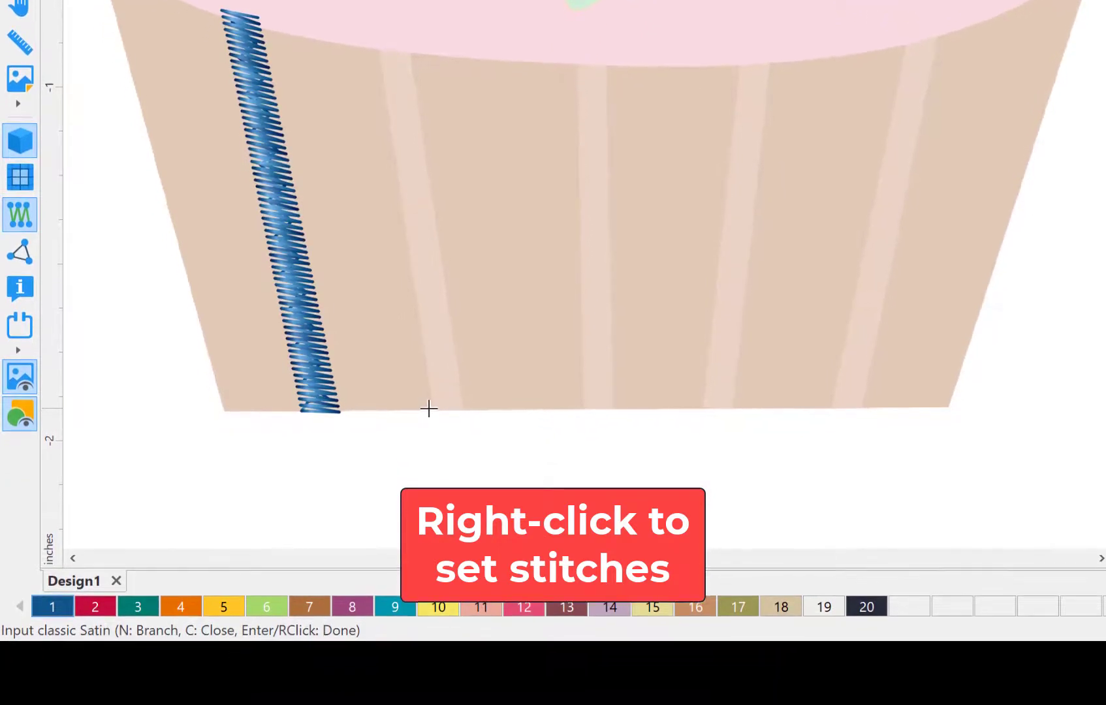
Step: Trace the second wrapper stripe from the left as a Classic Satin column about 1.05 in long and 0.09 in wide at its top
click(429, 473)
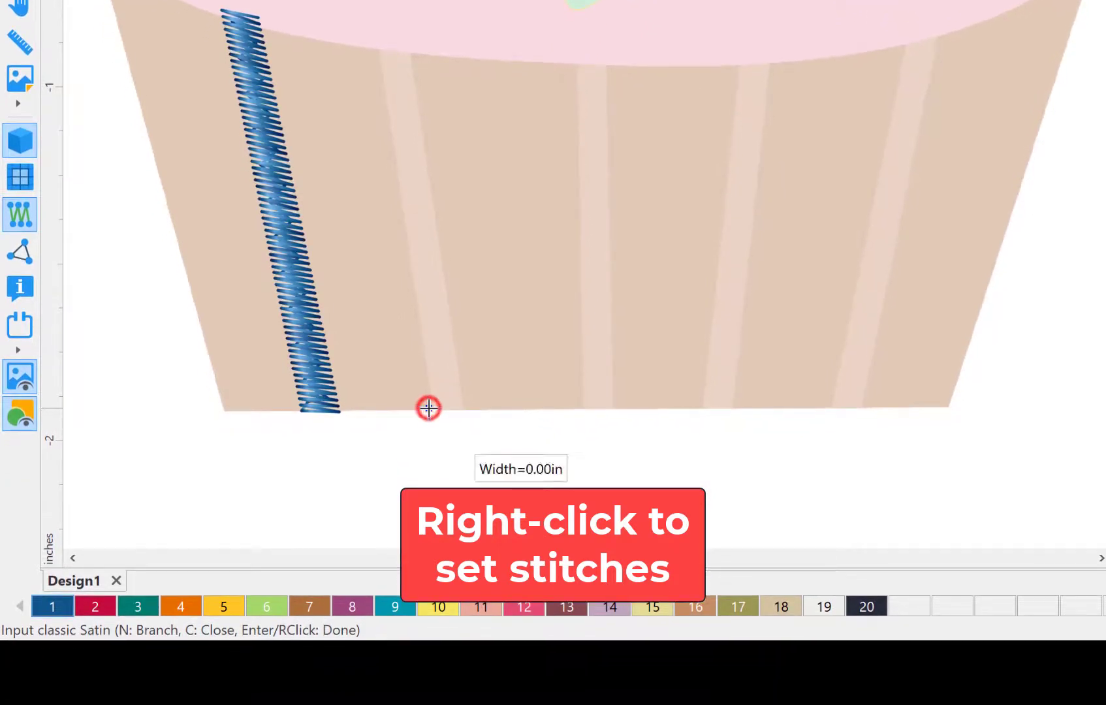
click(466, 409)
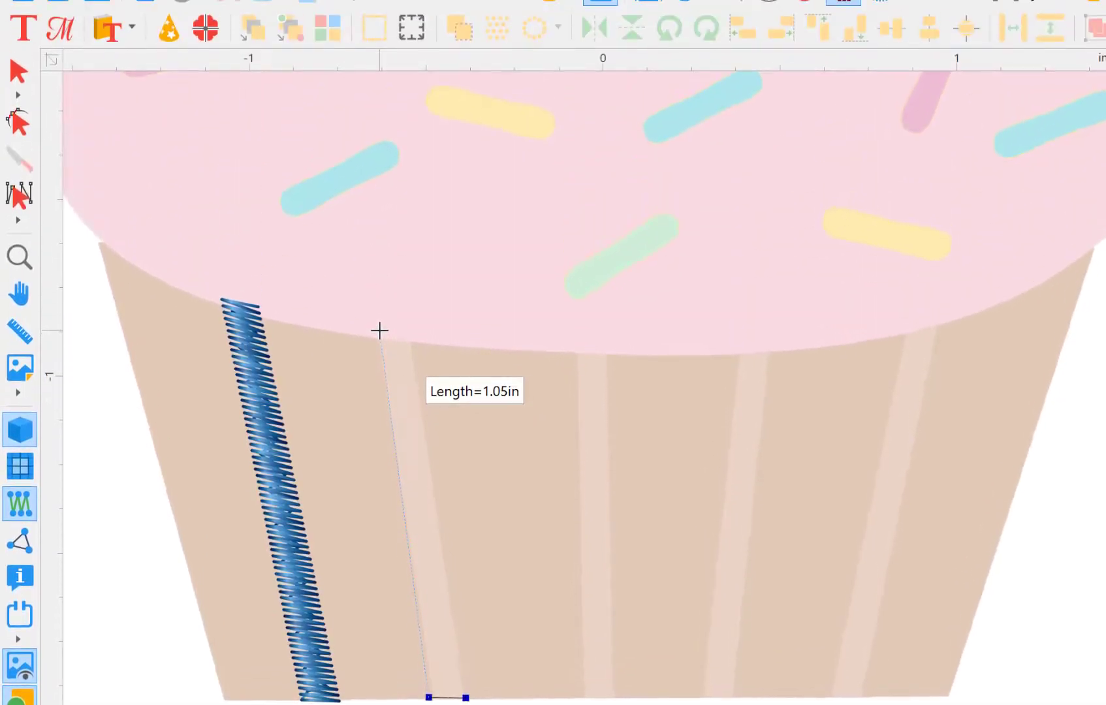
click(379, 150)
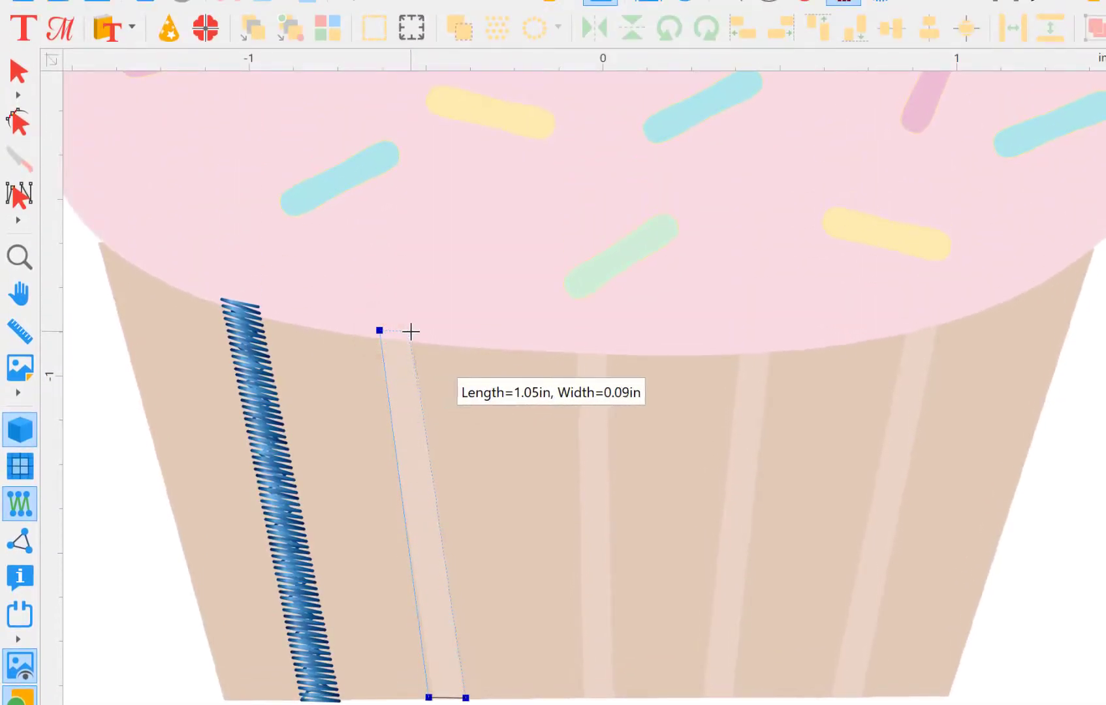
click(410, 331)
right_click(410, 333)
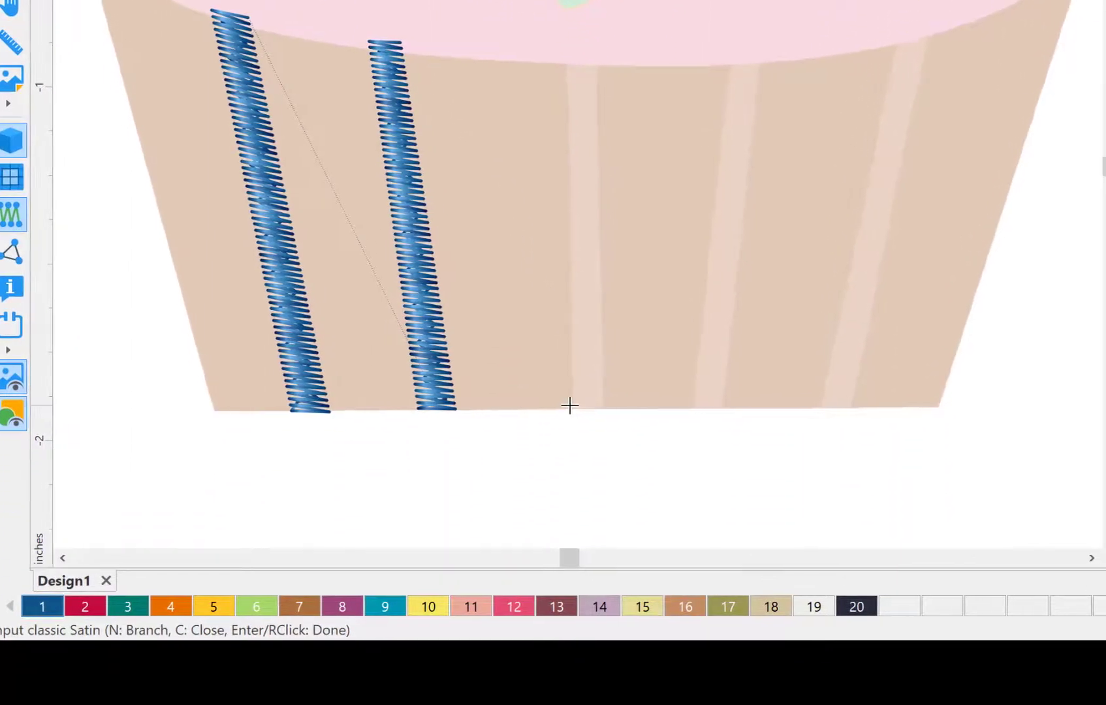
Step: Trace the middle wrapper stripe as a Classic Satin column about 0.98 in long, ending just inside the frosting
click(581, 695)
click(514, 405)
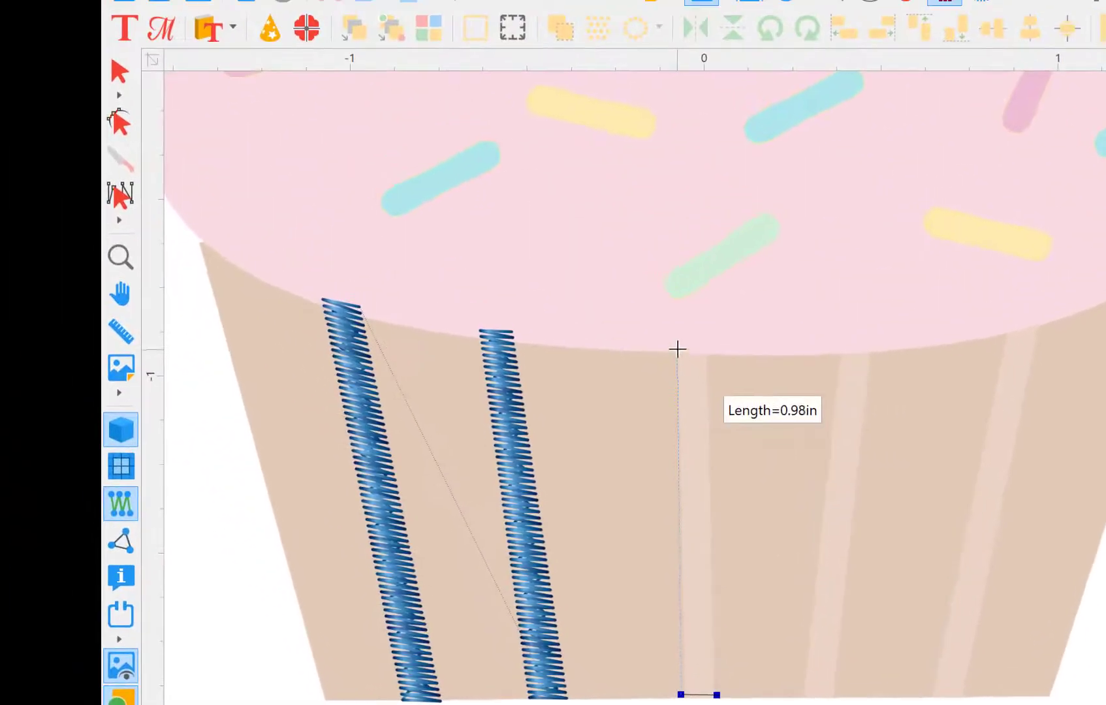
click(491, 111)
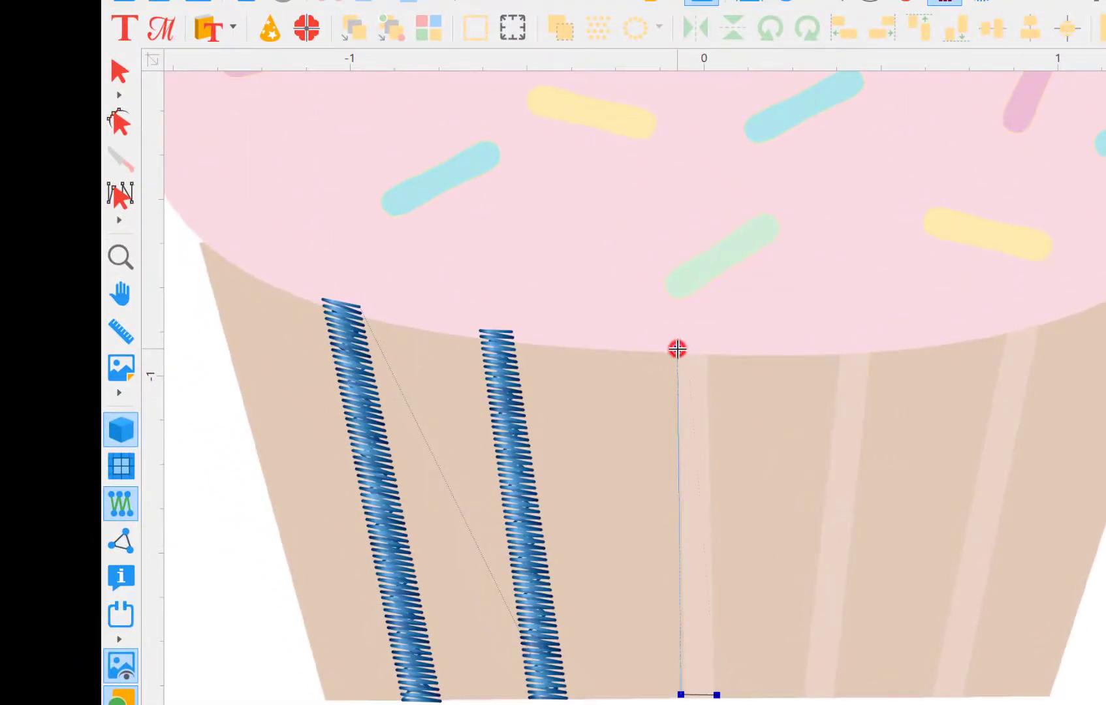
click(711, 349)
right_click(710, 348)
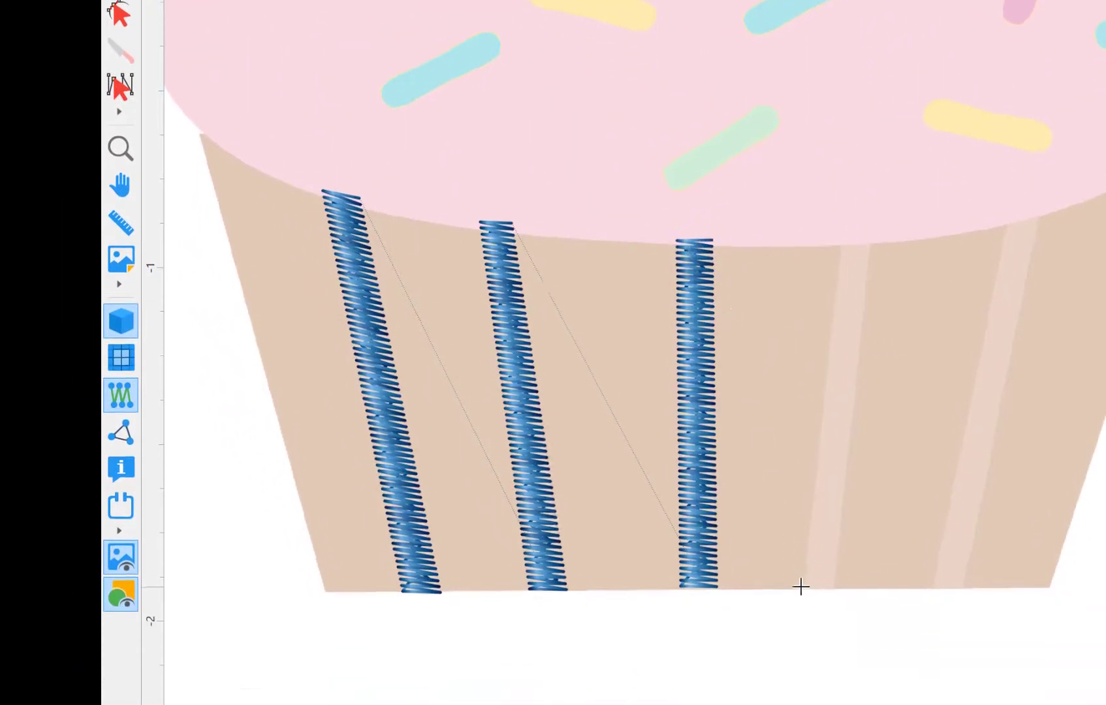
Step: Trace the fourth wrapper stripe as a Classic Satin column about 0.09 in wide at its base
click(801, 696)
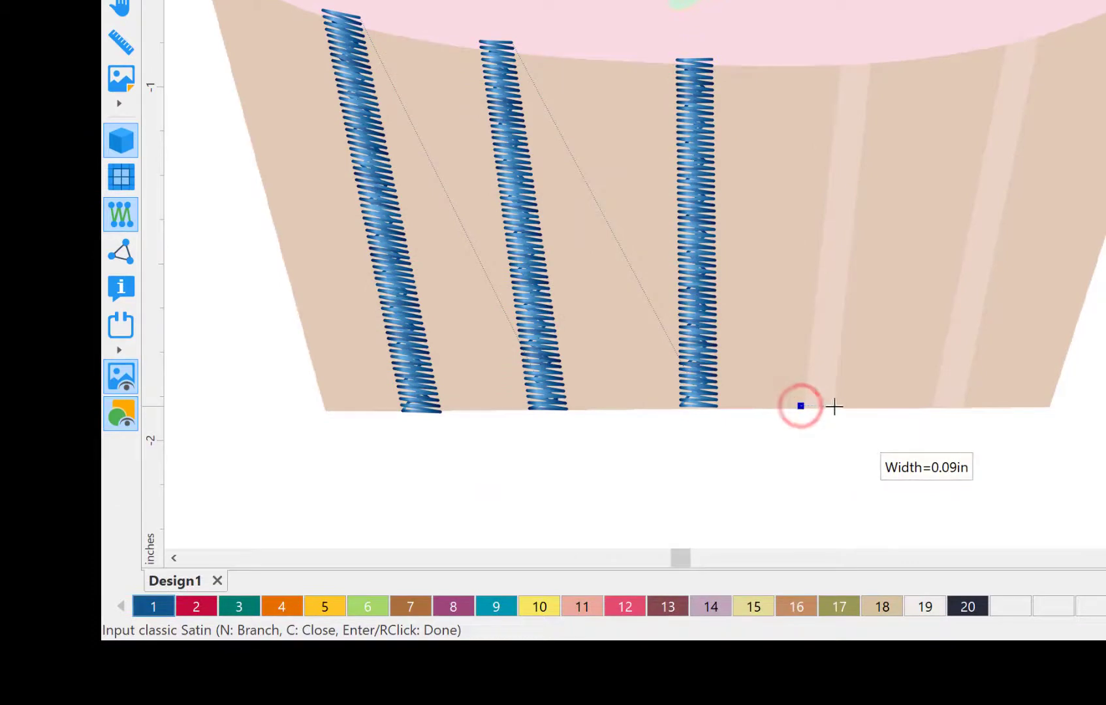
click(835, 697)
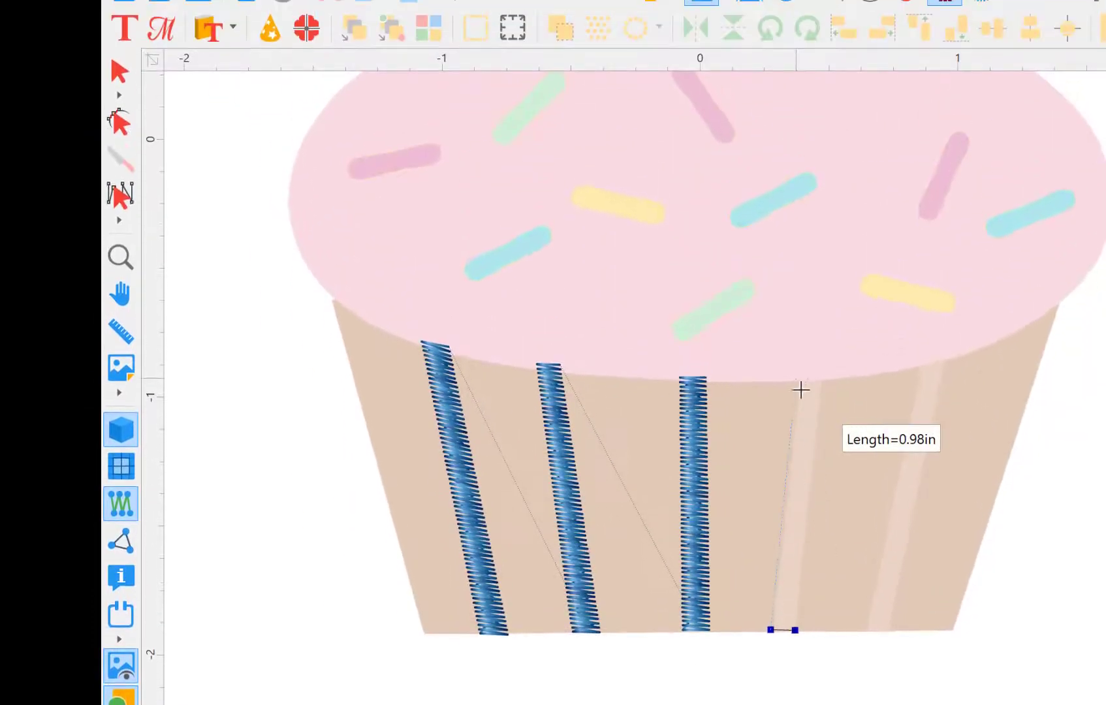
click(799, 378)
right_click(822, 373)
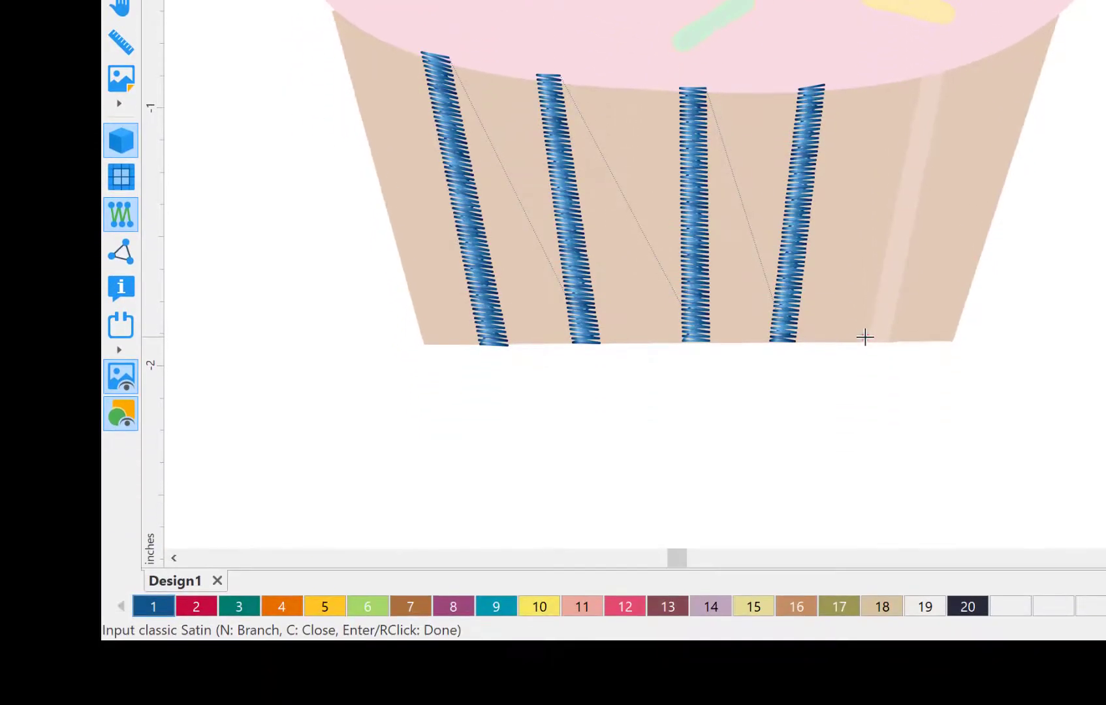
Step: Trace the rightmost wrapper stripe as a Classic Satin column about 1.08 in long and 0.12 in wide at its top
click(865, 337)
click(895, 336)
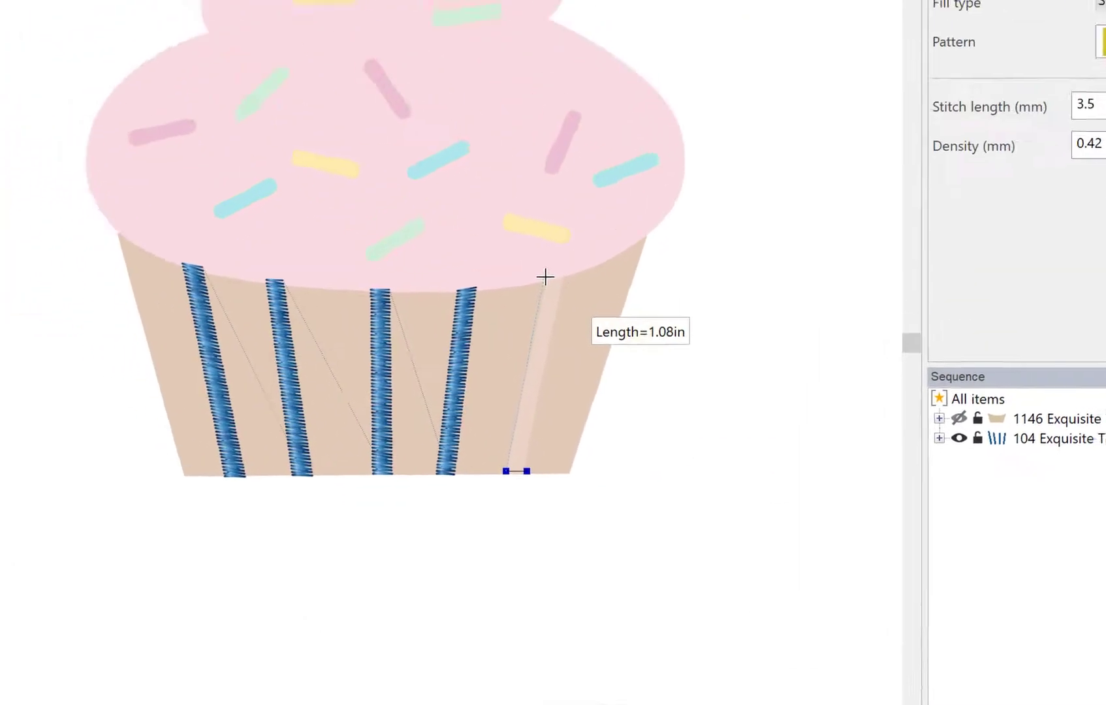
click(545, 277)
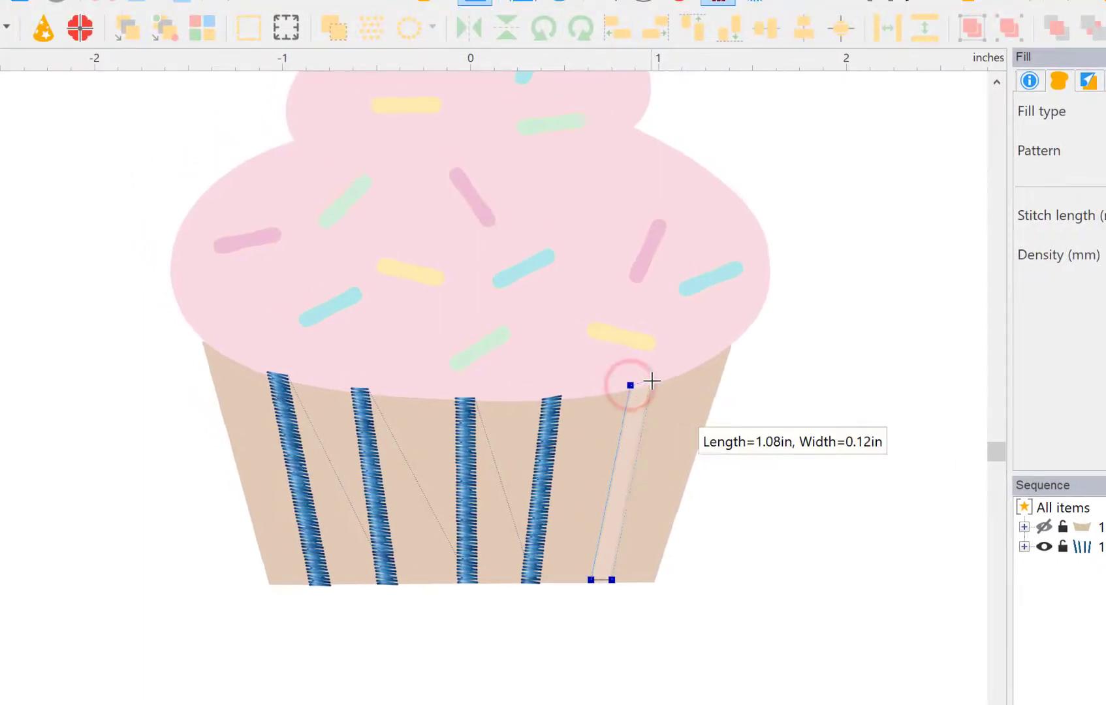
right_click(652, 380)
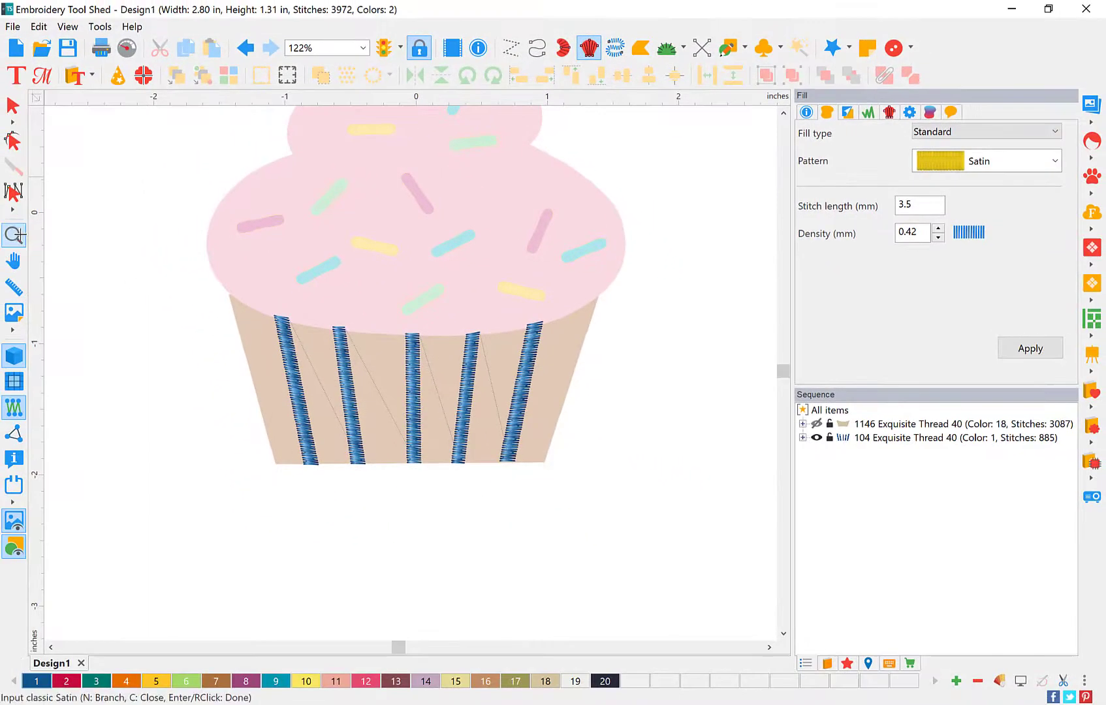
Step: Leave satin input and select the rightmost satin stripe on the wrapper
click(20, 234)
drag(237, 369, 450, 539)
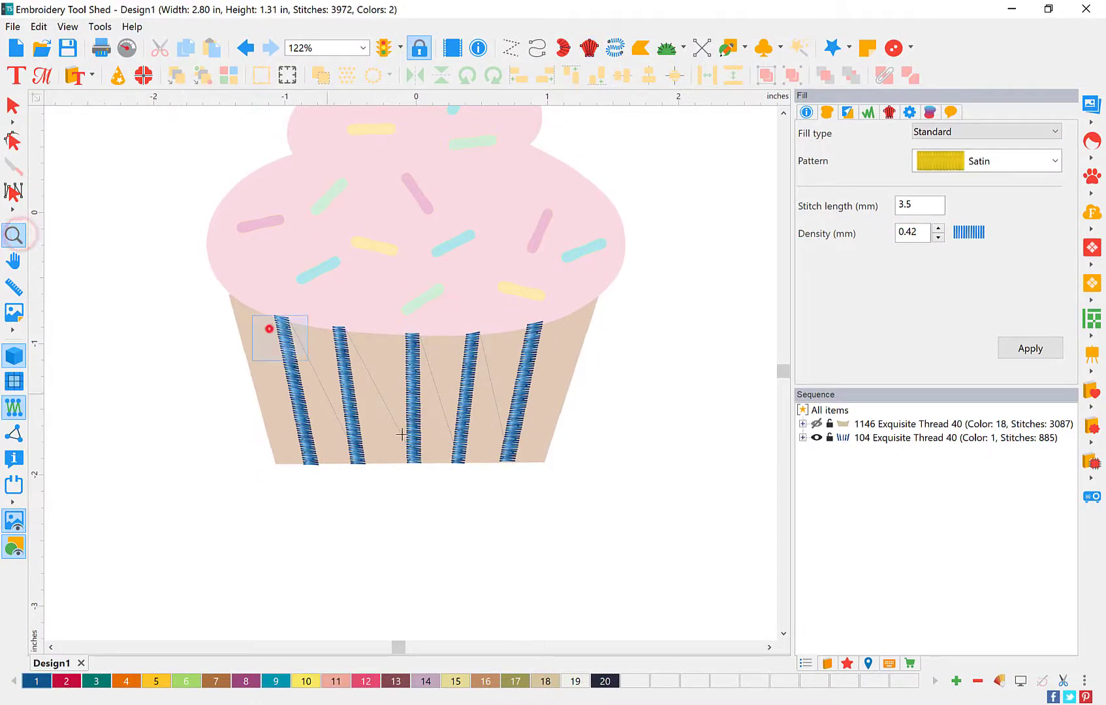
drag(402, 433, 562, 497)
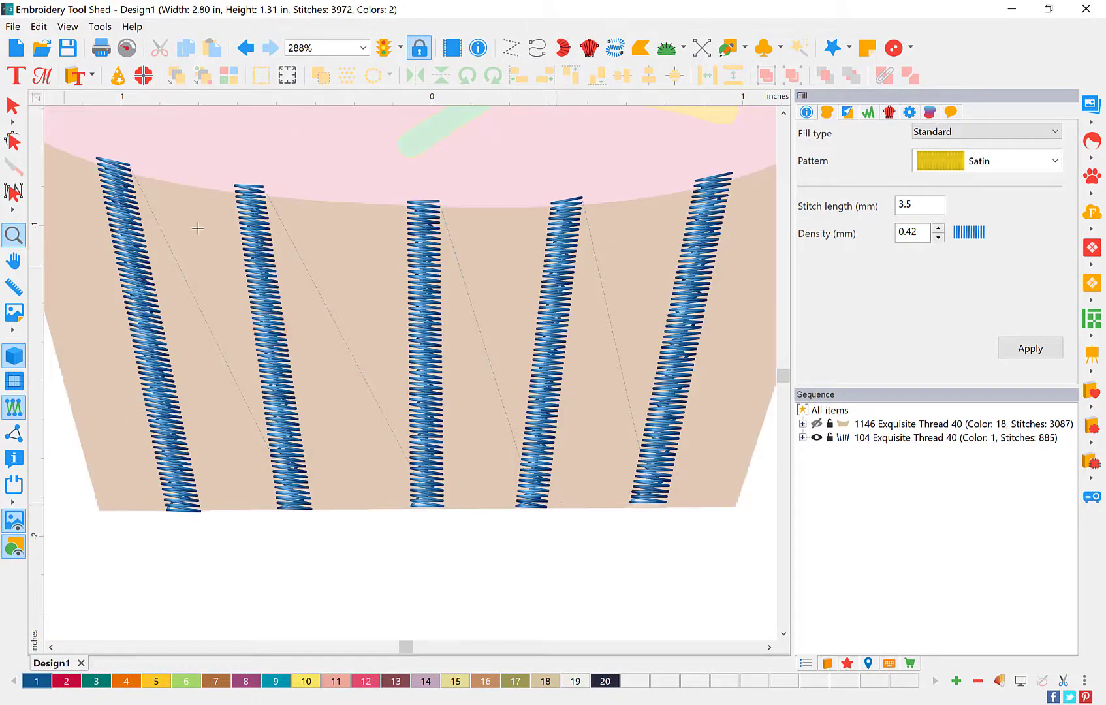
click(13, 104)
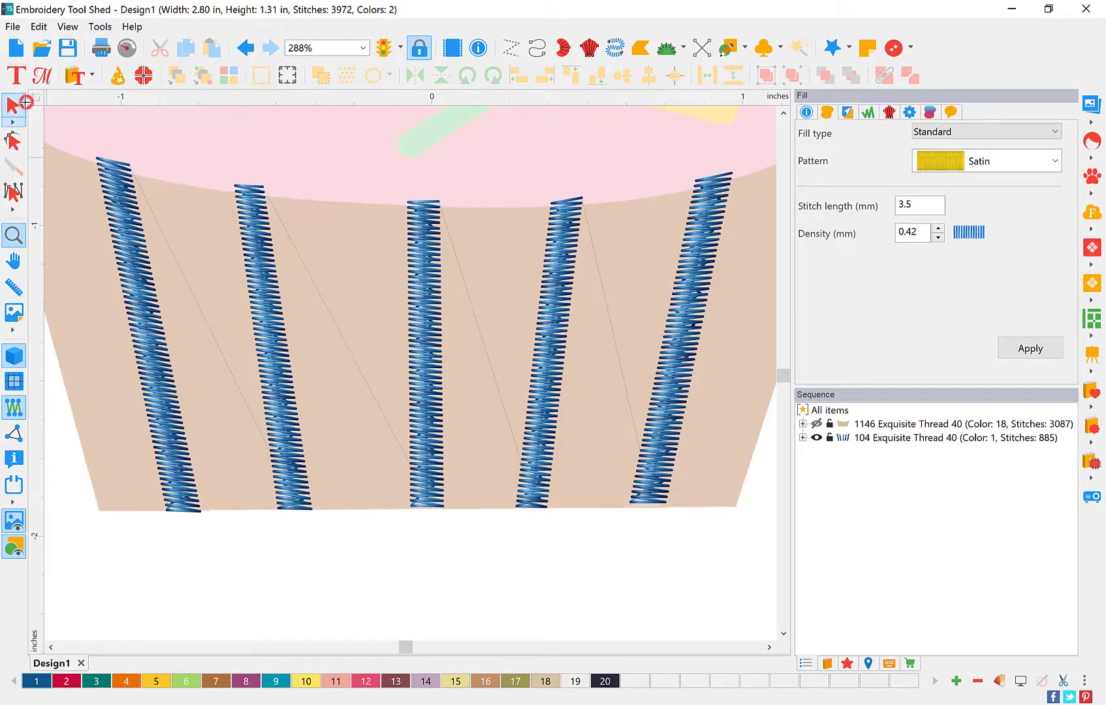
click(672, 385)
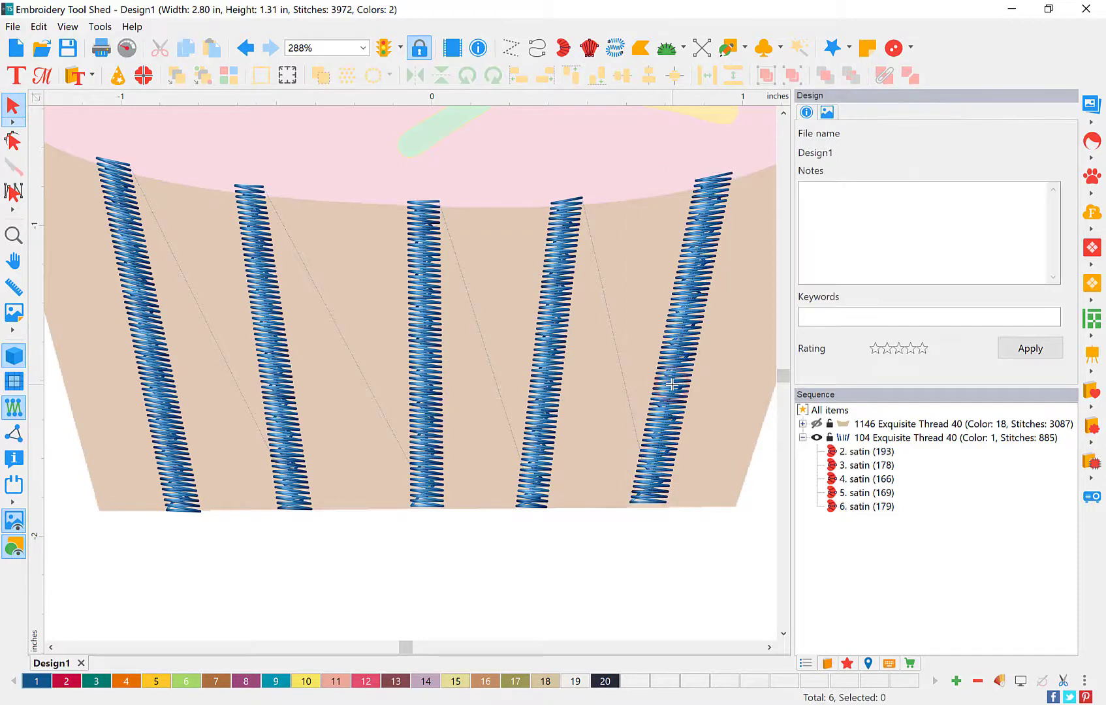
click(672, 385)
click(681, 412)
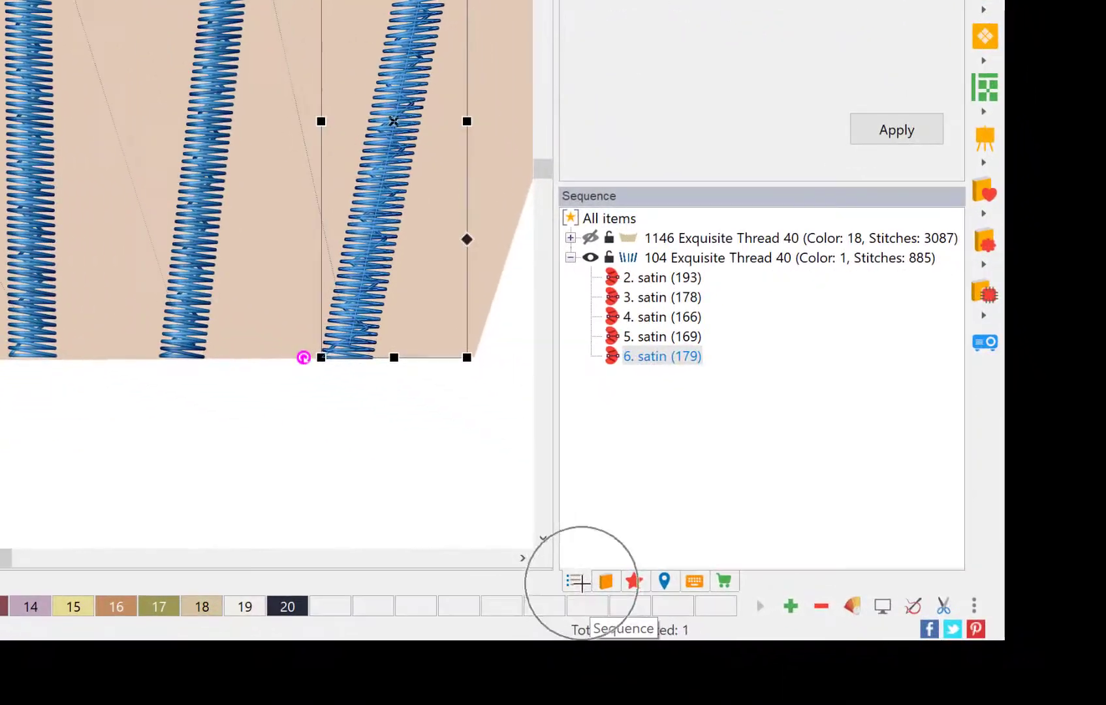
Step: Select all five satin stripes through their thread group in the sequence, recolor them with palette color 16, Khaki, and deselect them
click(805, 663)
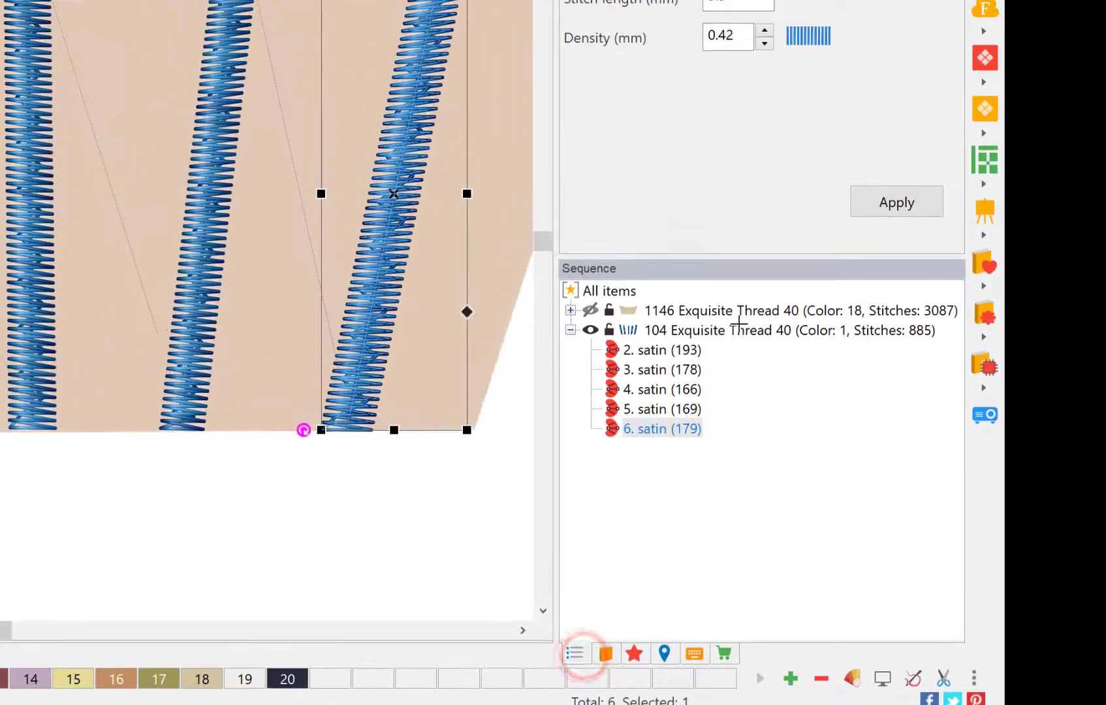
click(736, 257)
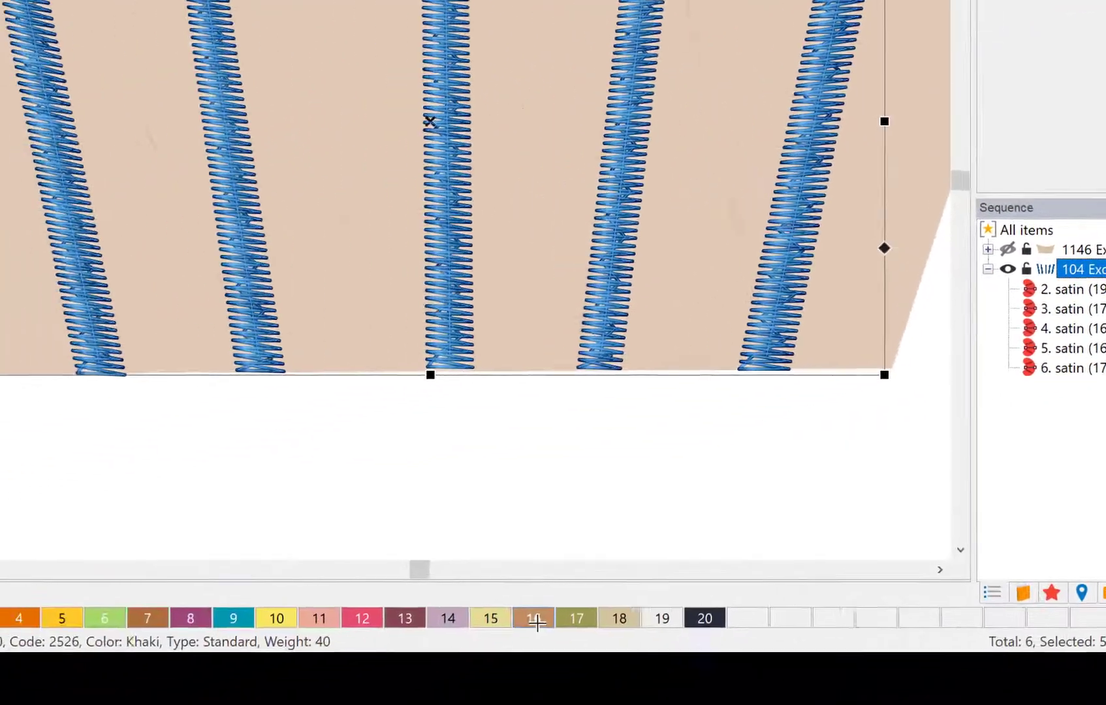
click(573, 611)
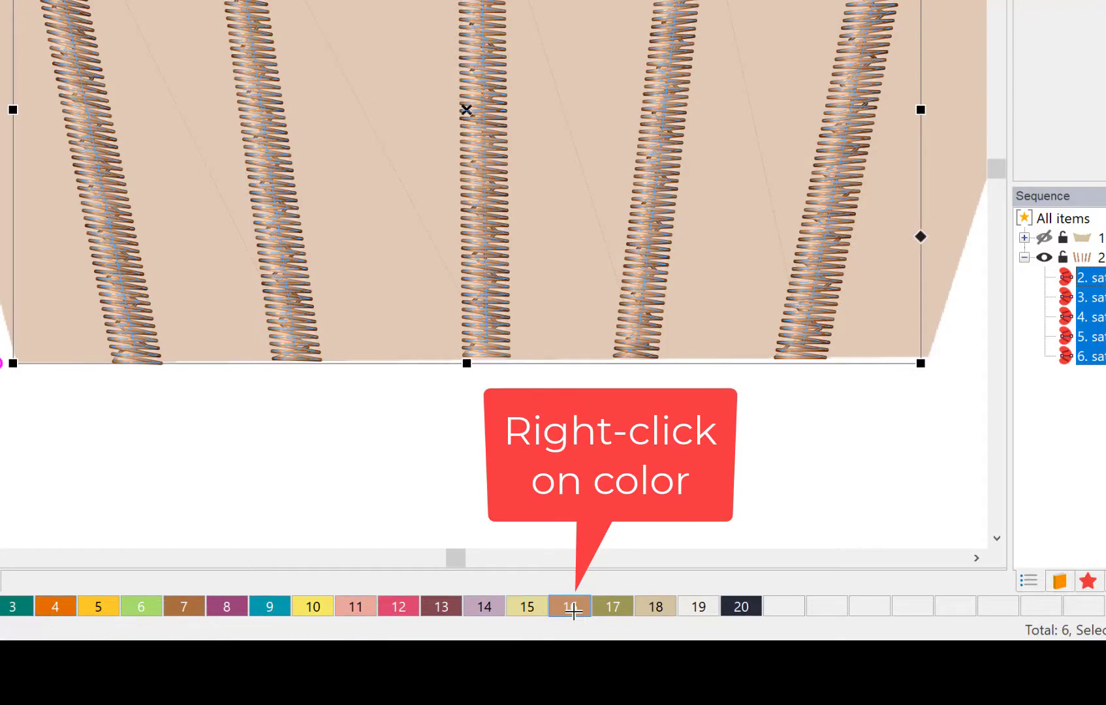
scroll(546, 464, down, 1)
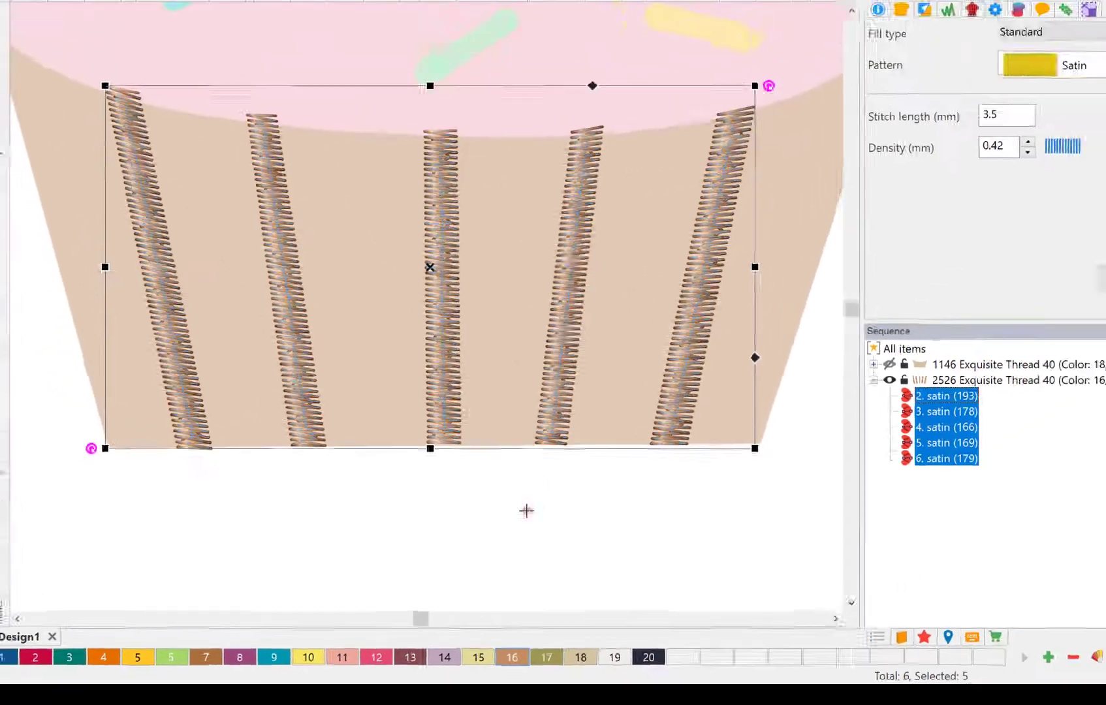
click(587, 424)
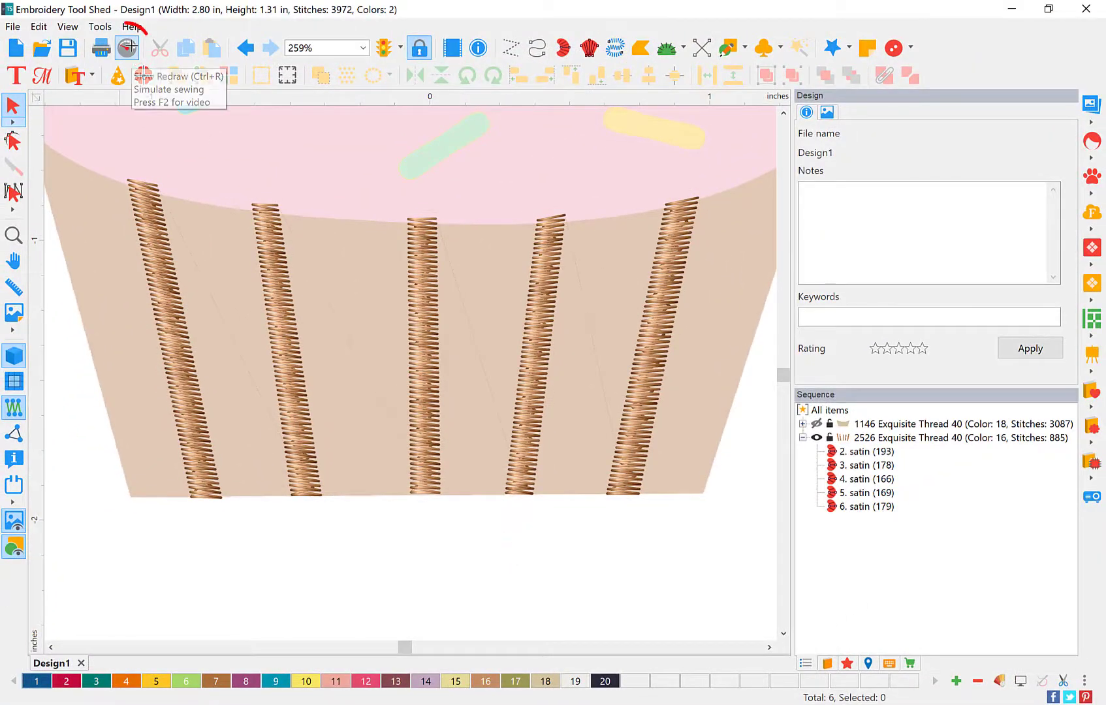
Step: Simulate the sewing of the satin stripes with Slow Redraw to examine their stitching order, and close the simulation
click(128, 47)
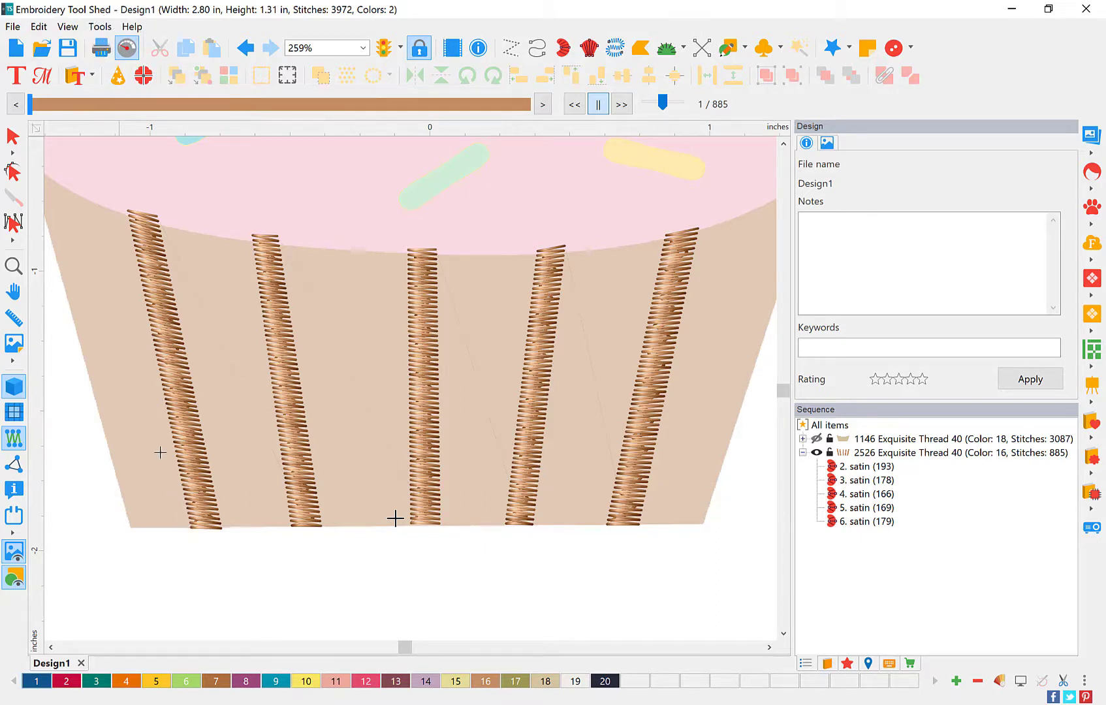
drag(30, 105, 534, 138)
click(13, 136)
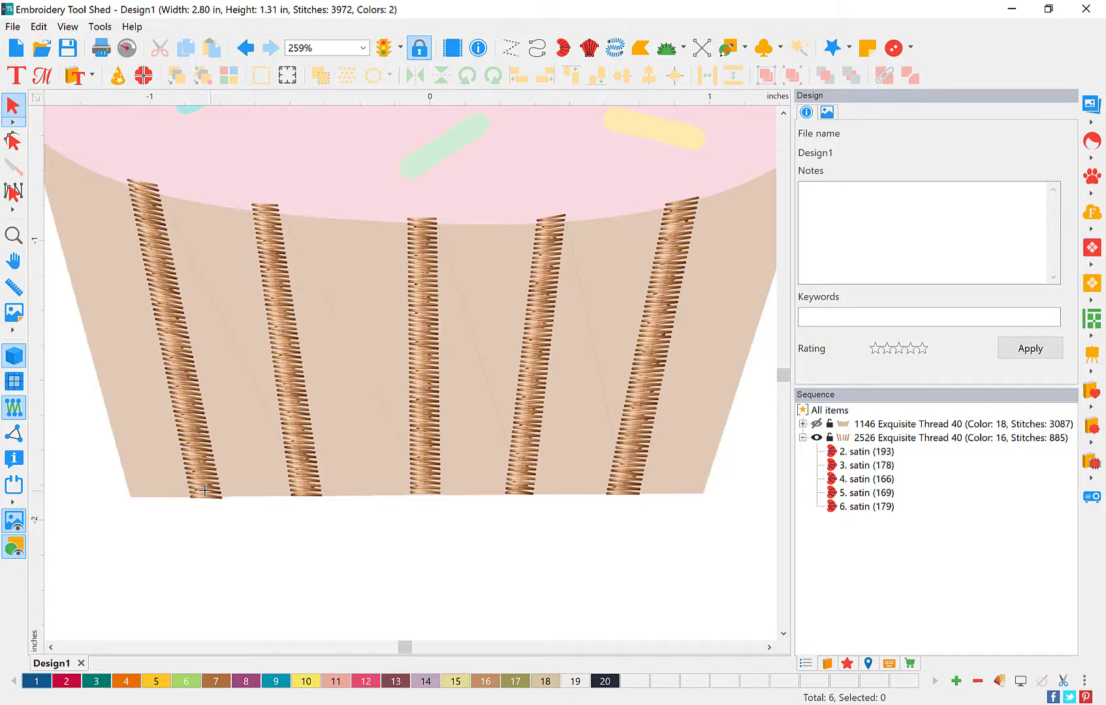
Step: Draw a curved Run path along the frosting edge, connecting the tops of the leftmost and second satin stripes, and set its stitches
scroll(197, 366, down, 2)
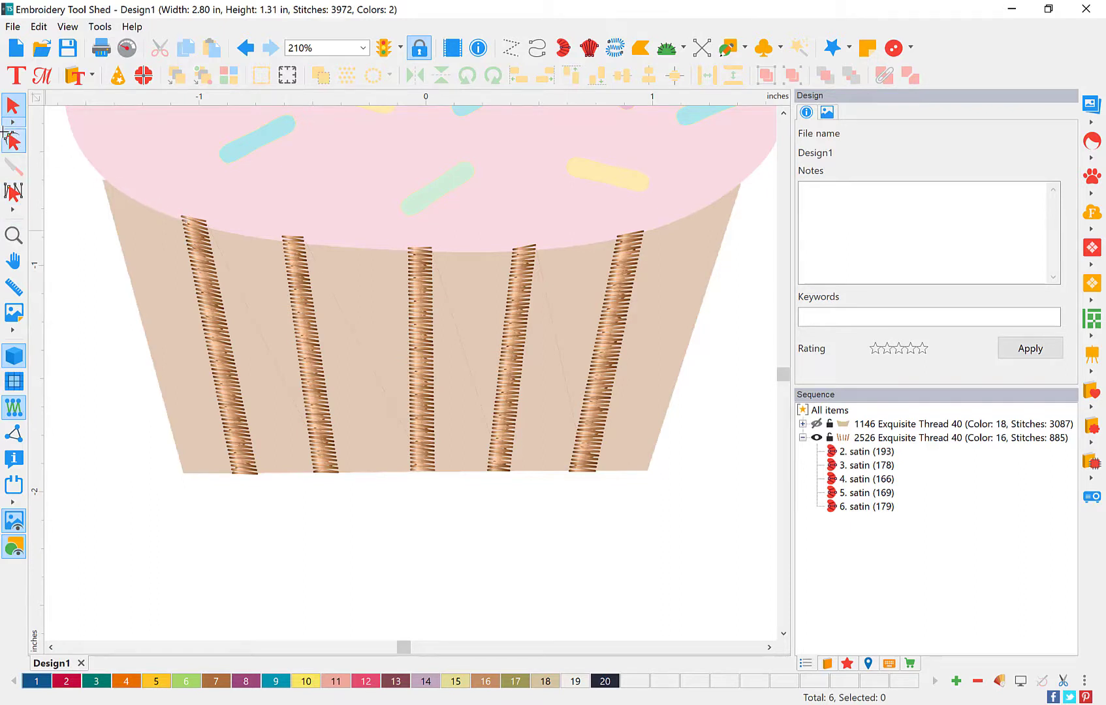
click(15, 235)
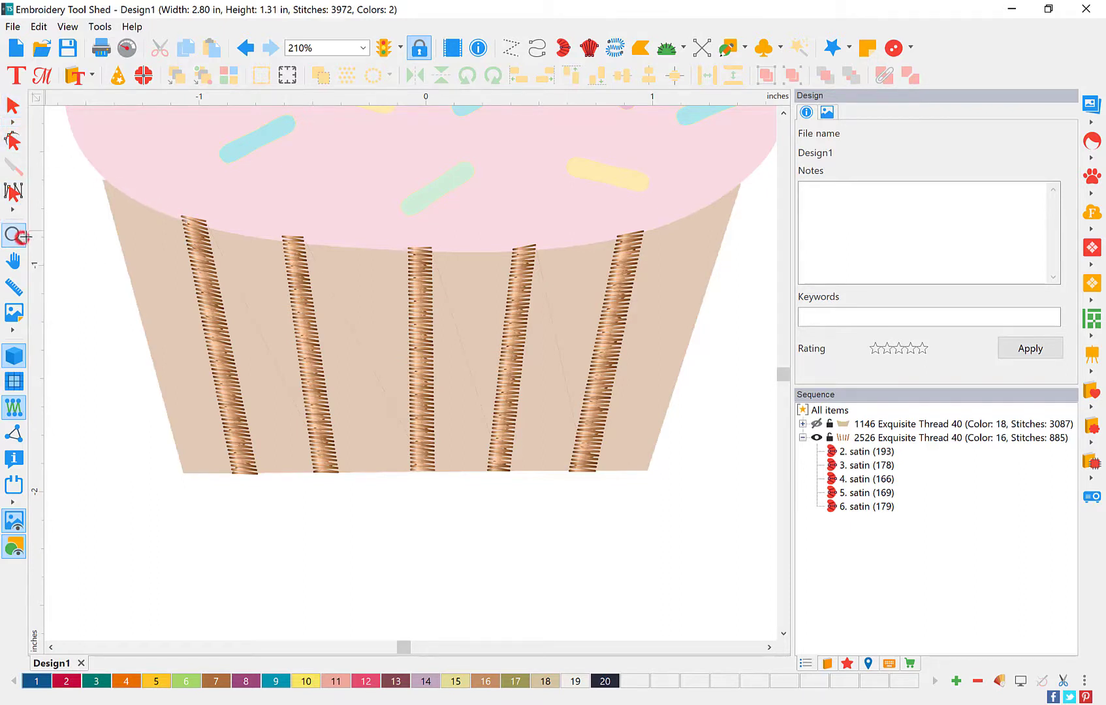
drag(153, 194, 657, 491)
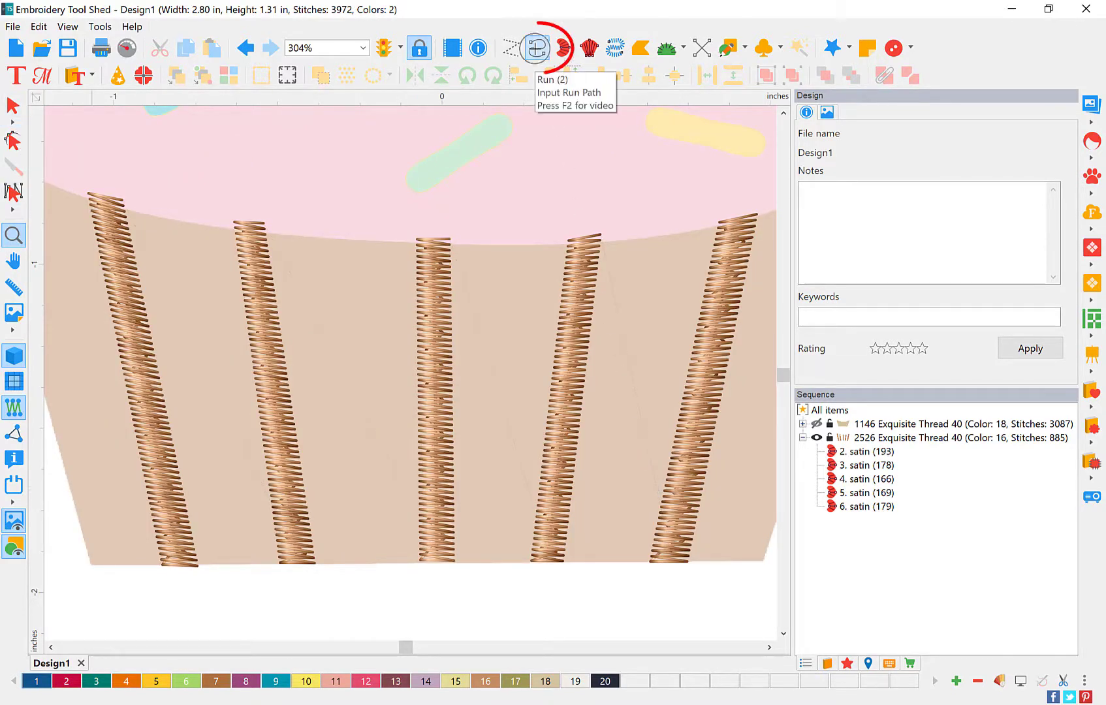
click(537, 48)
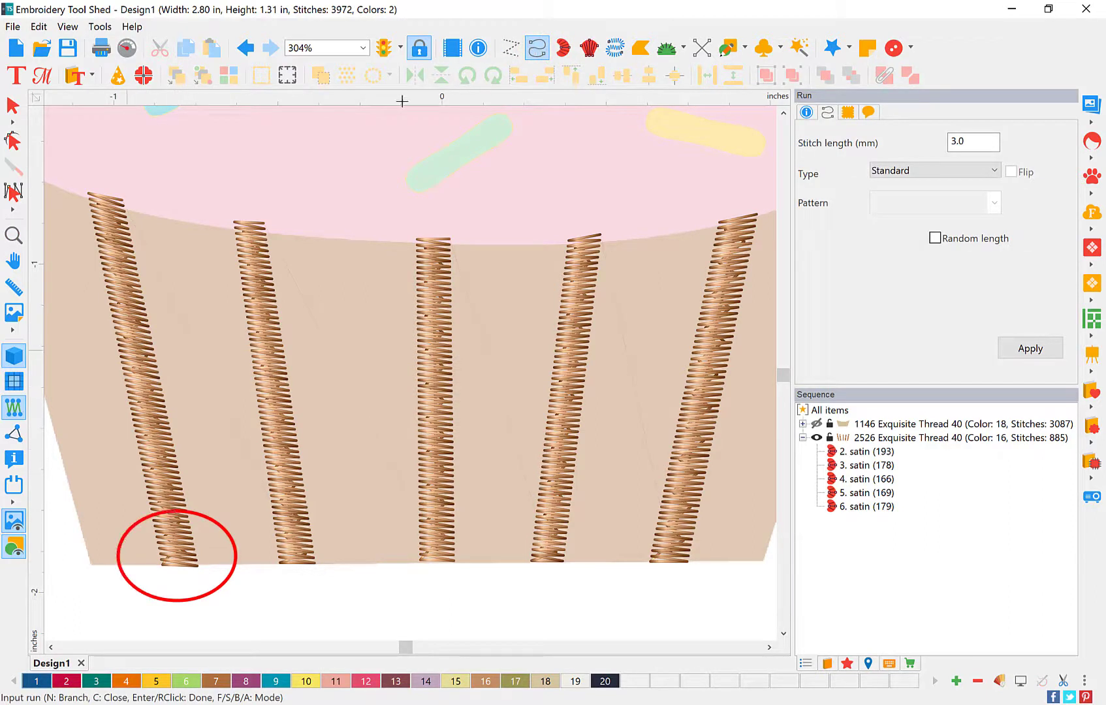
scroll(128, 211, down, 1)
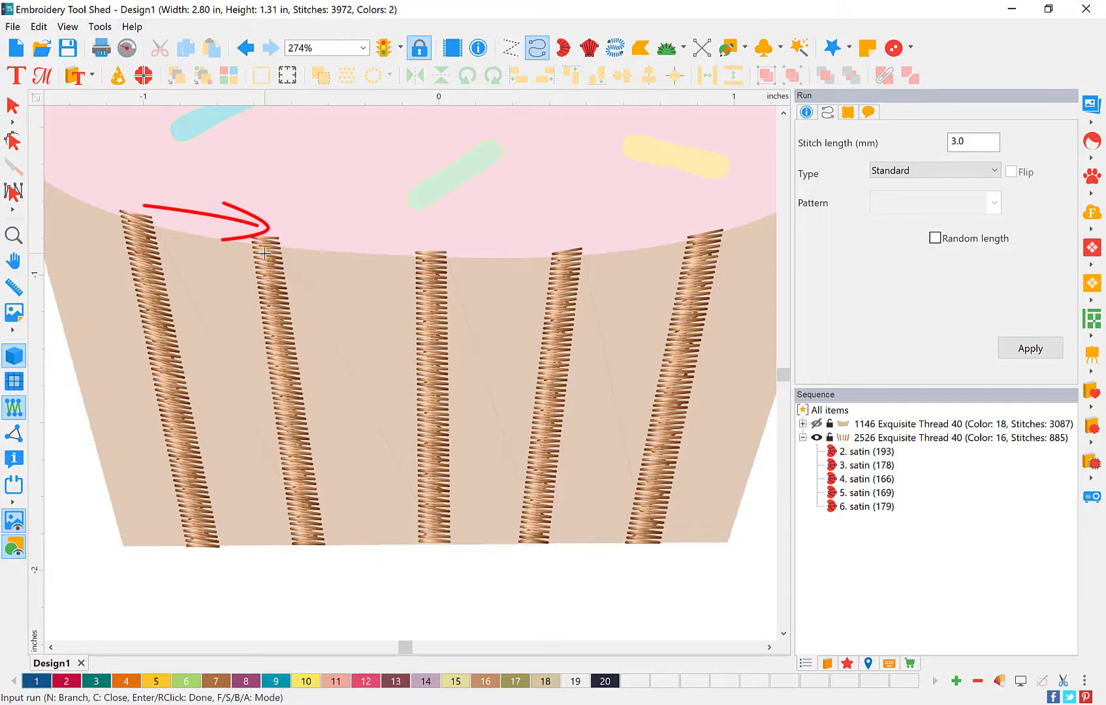
scroll(264, 253, up, 1)
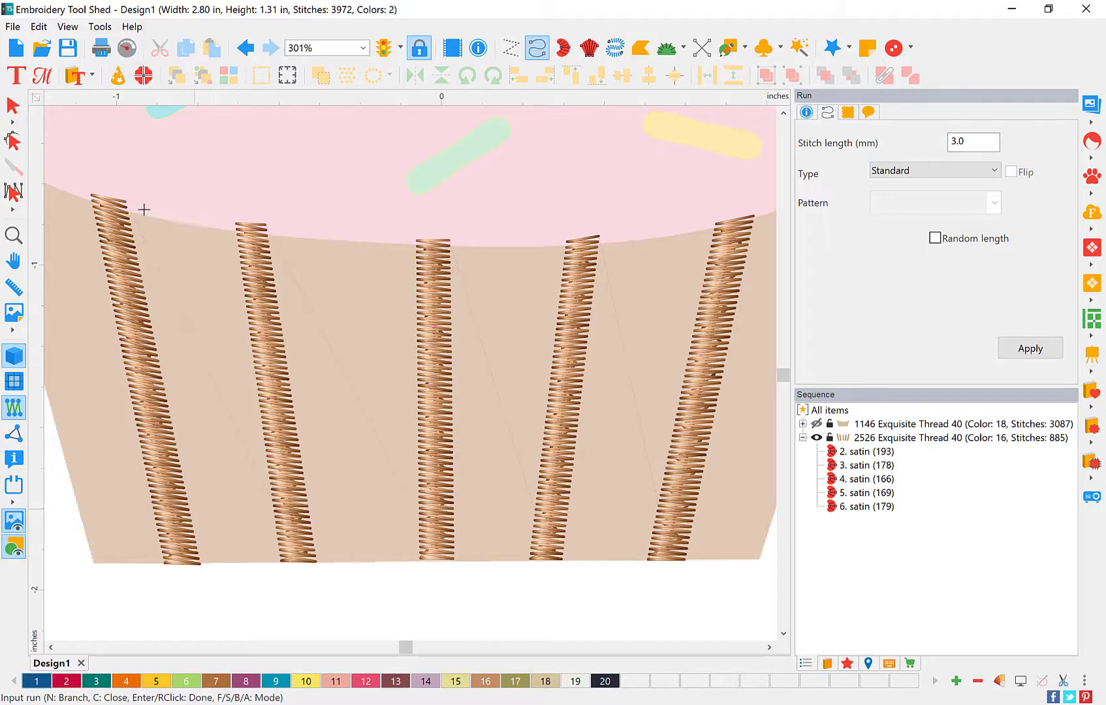
click(108, 202)
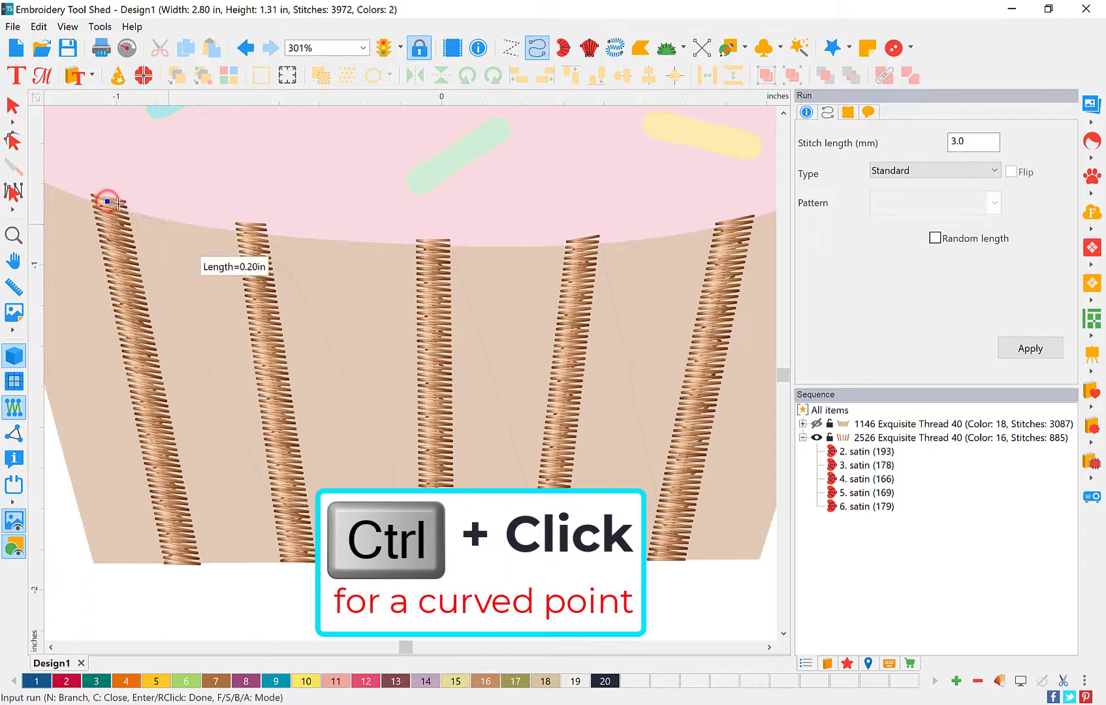
ctrl+click(184, 218)
click(257, 223)
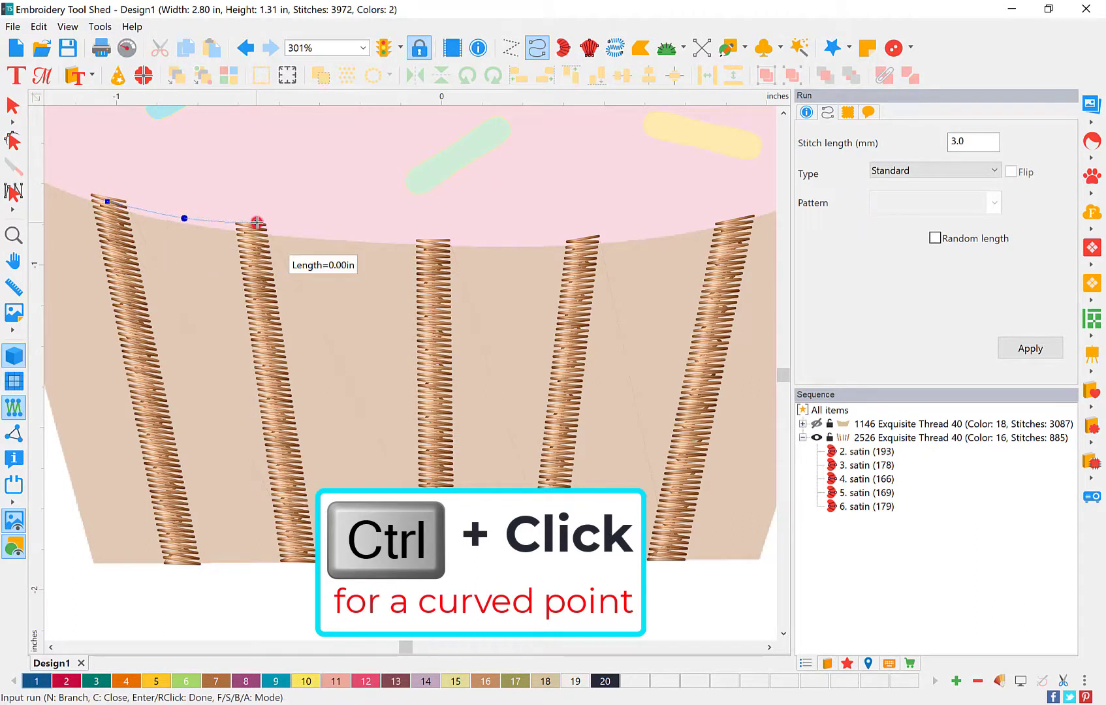
right_click(257, 223)
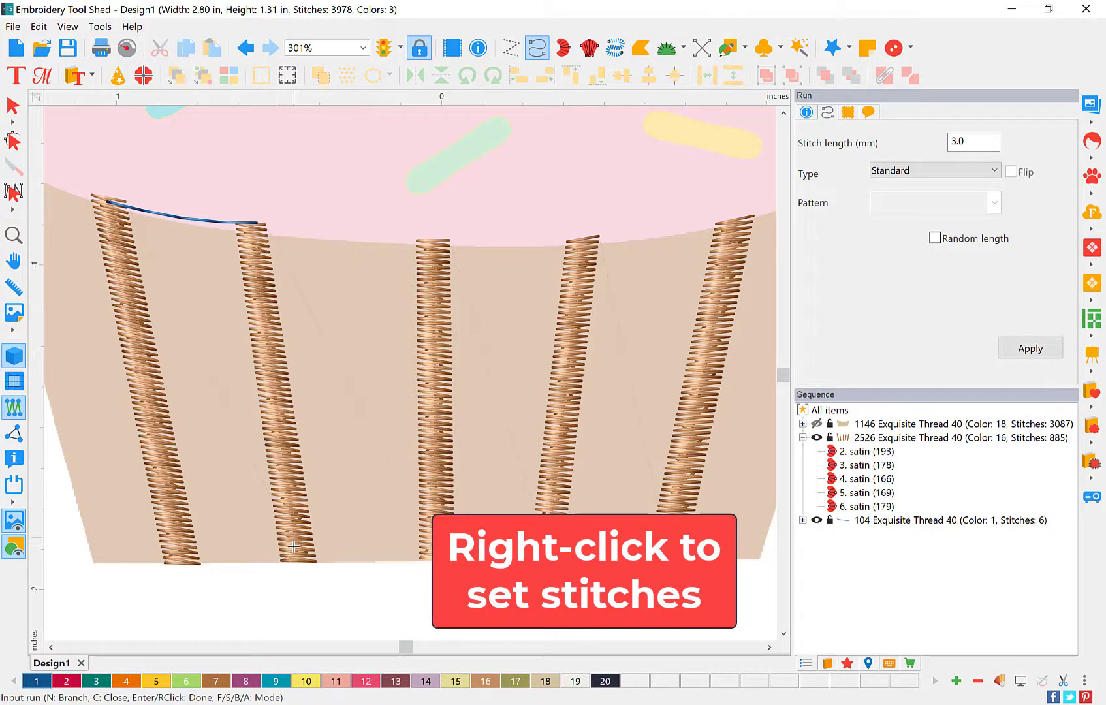
Step: Draw a straight run about 1.05 in long down the second stripe, from its top to its bottom edge
click(251, 222)
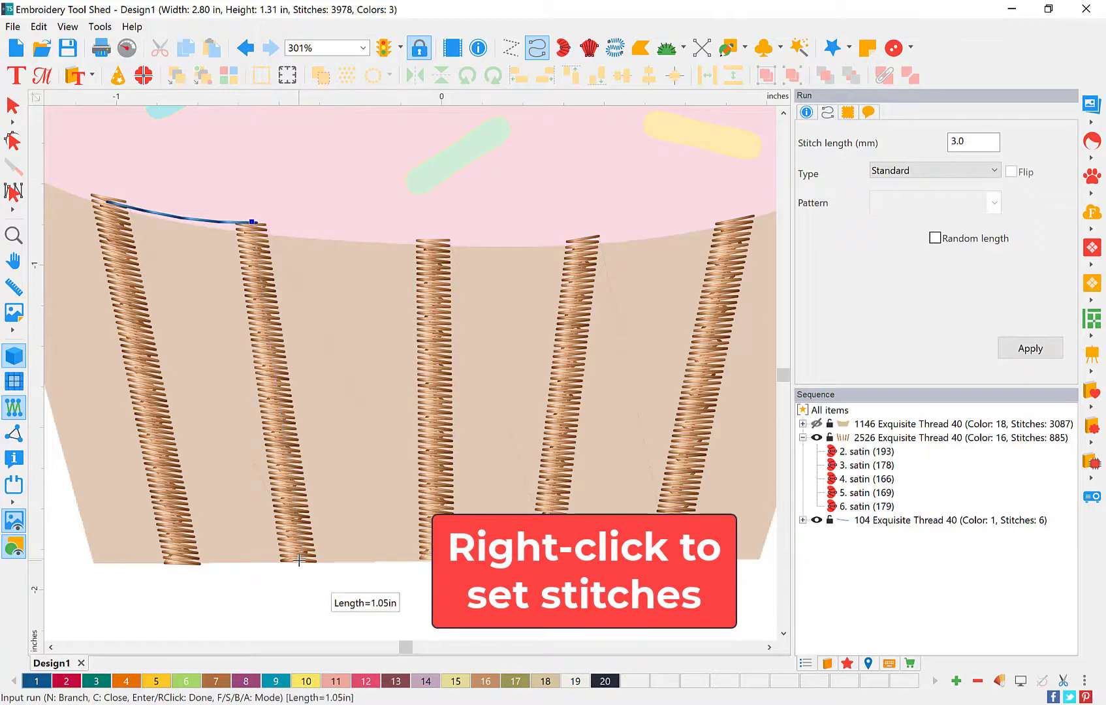
click(299, 560)
right_click(299, 561)
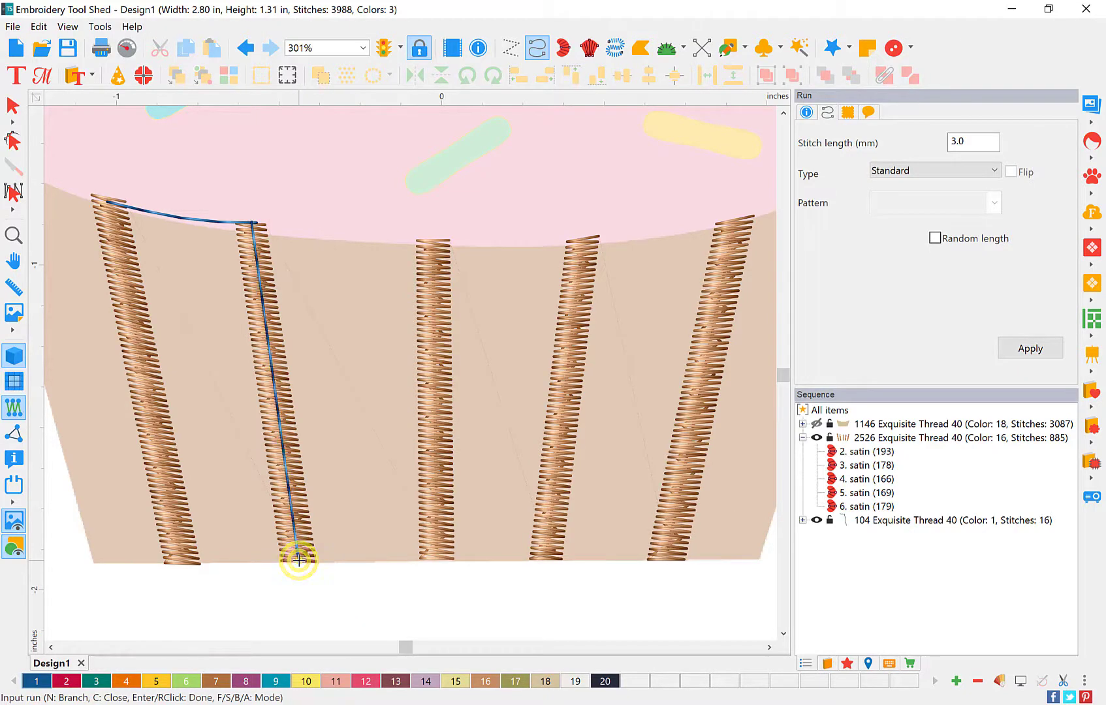
Step: Connect the tops of the second and third stripes with a curved run, and add a straight run down the third stripe
scroll(298, 560, down, 1)
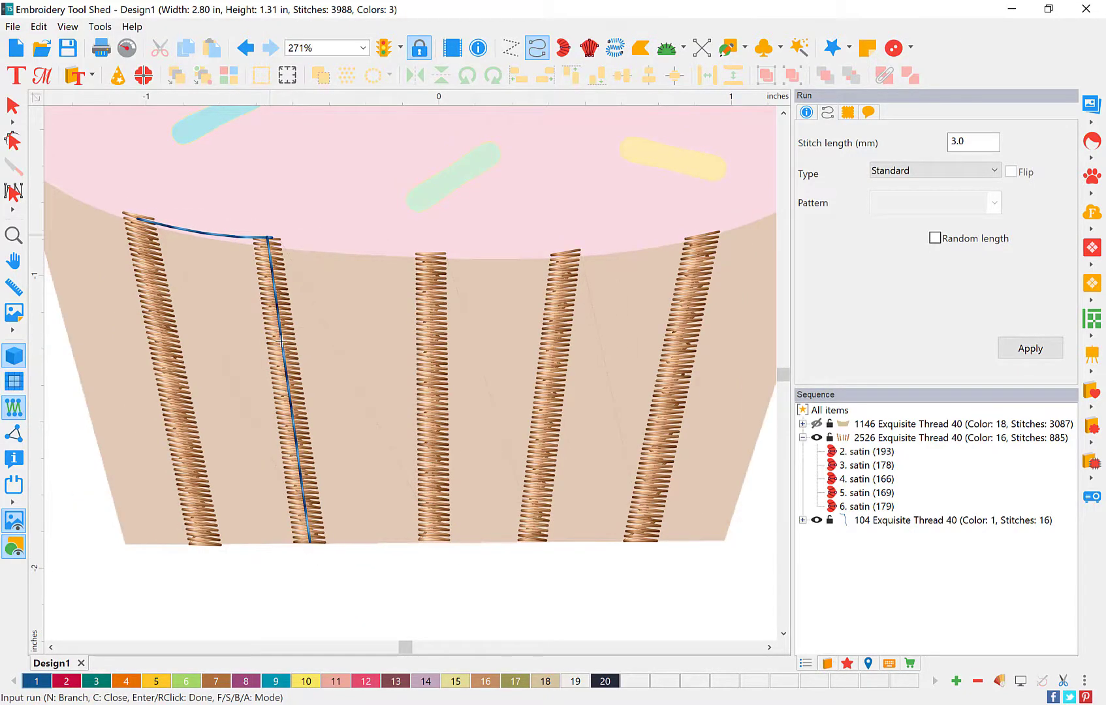
ctrl+click(273, 238)
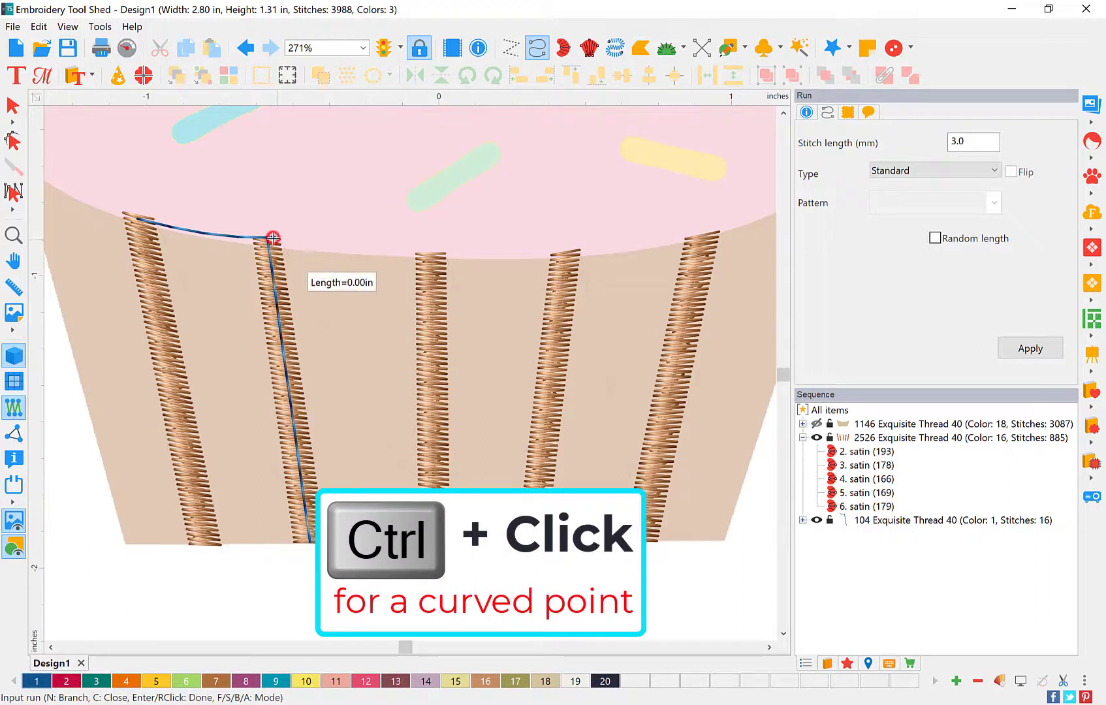
ctrl+click(352, 247)
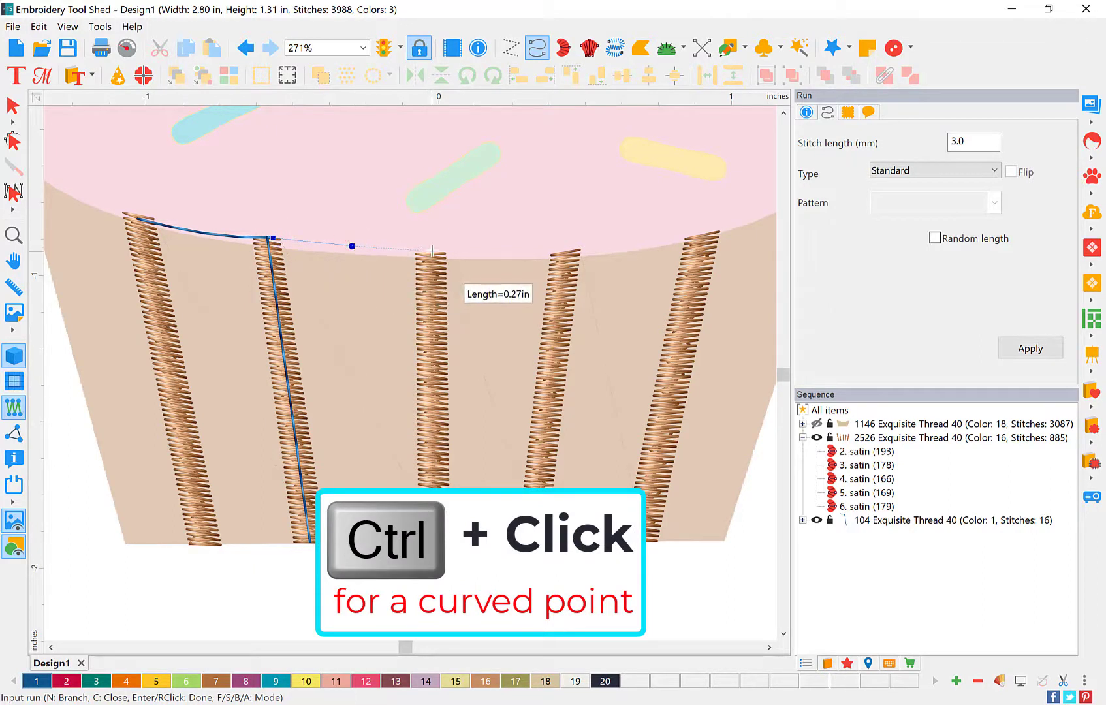
click(432, 251)
right_click(432, 250)
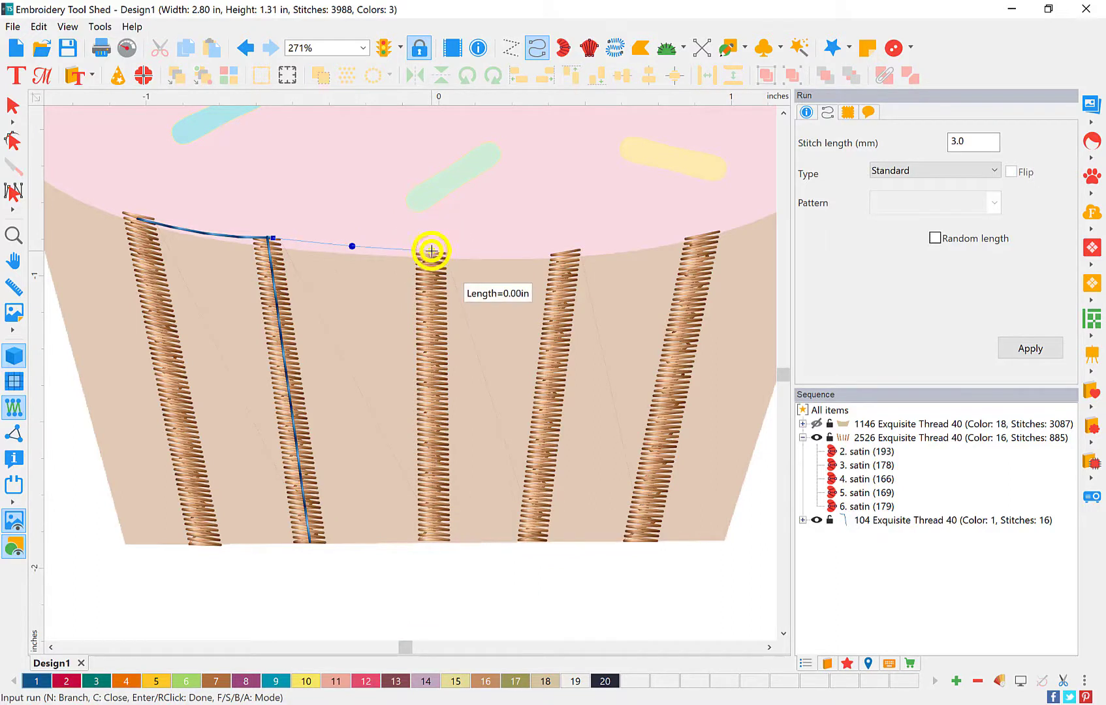
click(432, 251)
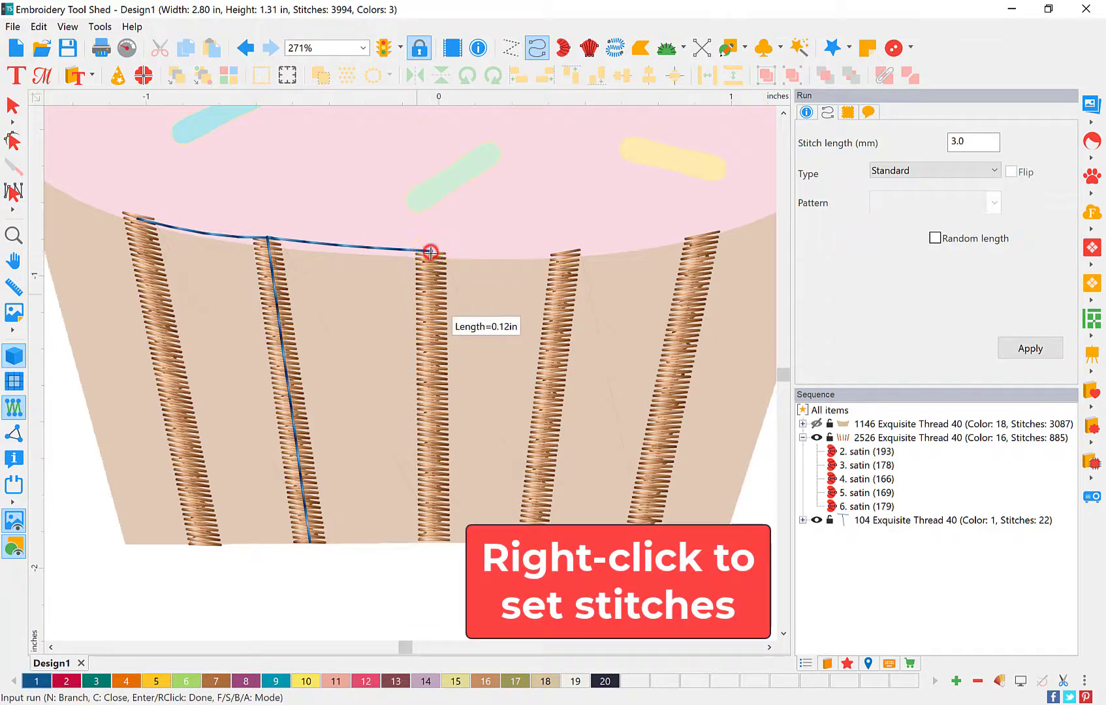
click(432, 539)
right_click(432, 539)
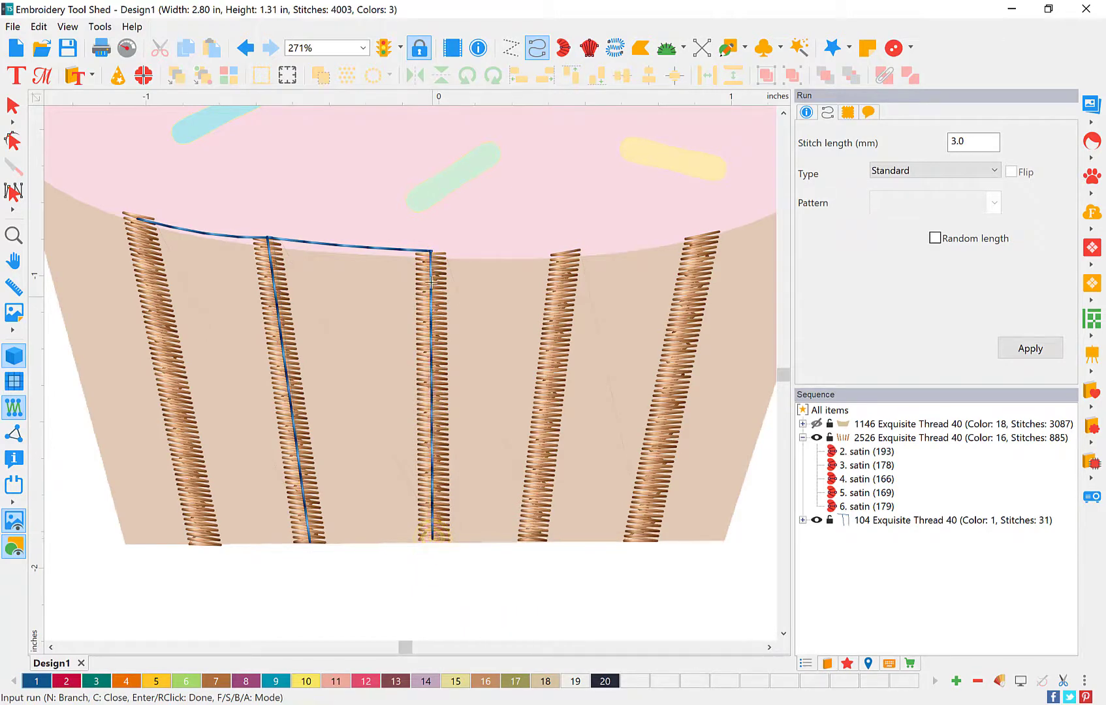
Step: Connect the tops of the third and fourth stripes with a curved run, and add a straight run down the fourth stripe
click(432, 251)
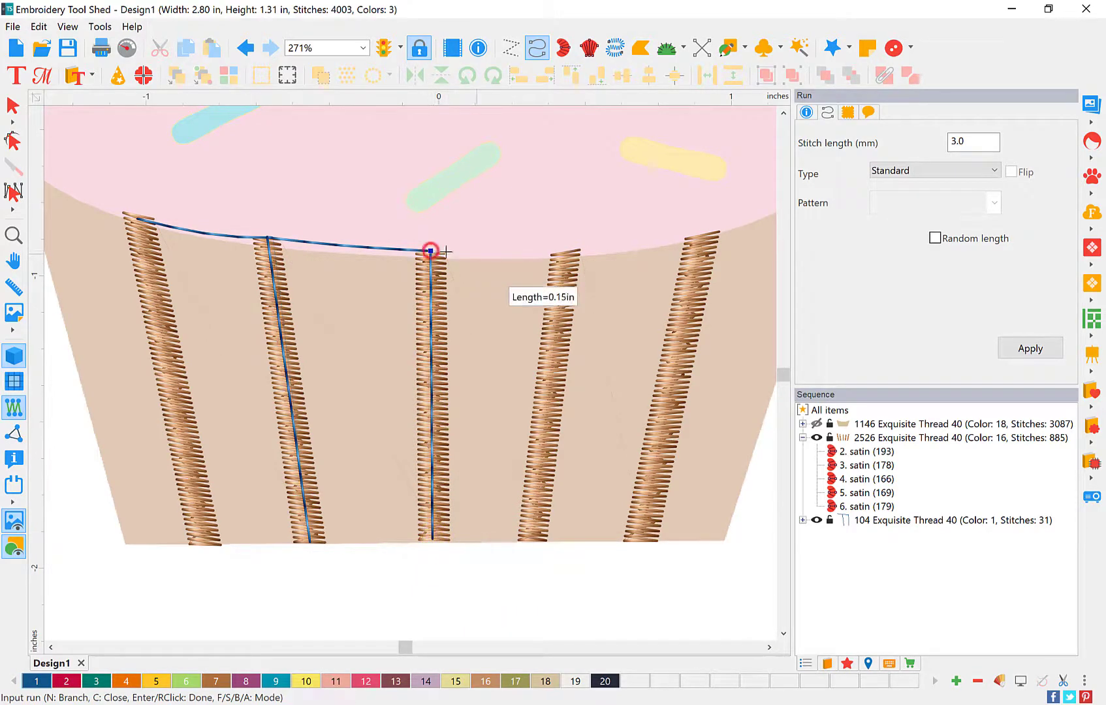
click(487, 254)
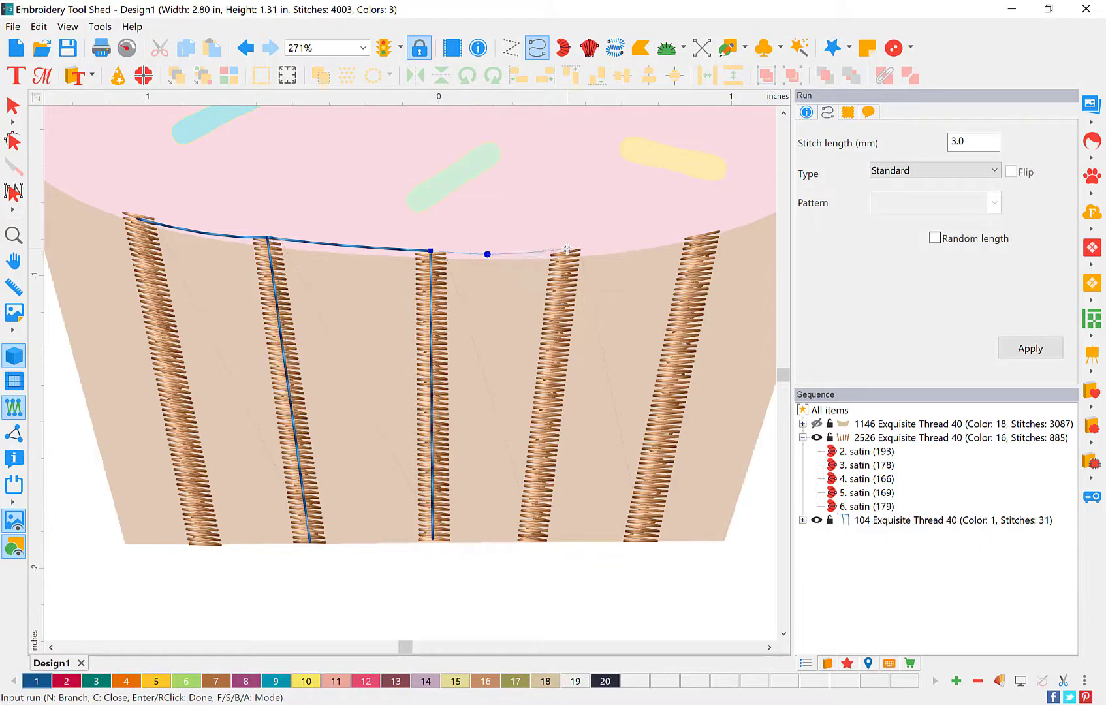
click(566, 250)
right_click(567, 250)
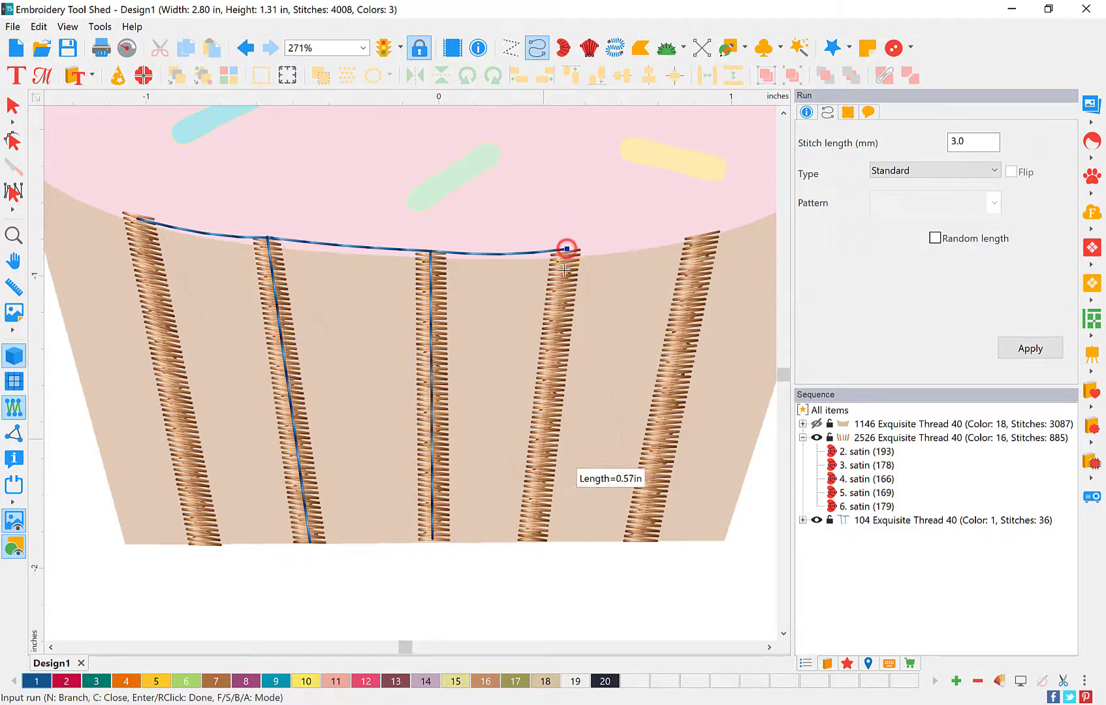
click(529, 539)
right_click(529, 539)
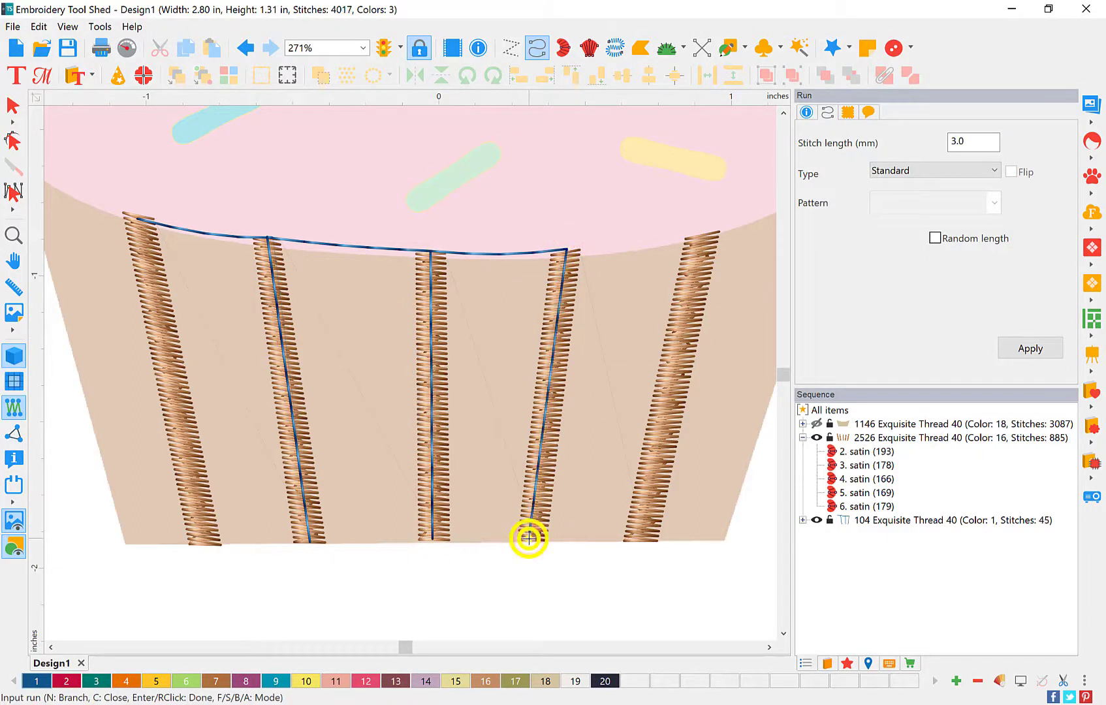
Step: Connect the tops of the fourth and rightmost stripes with a curved run, and add a straight run down the rightmost stripe
click(567, 250)
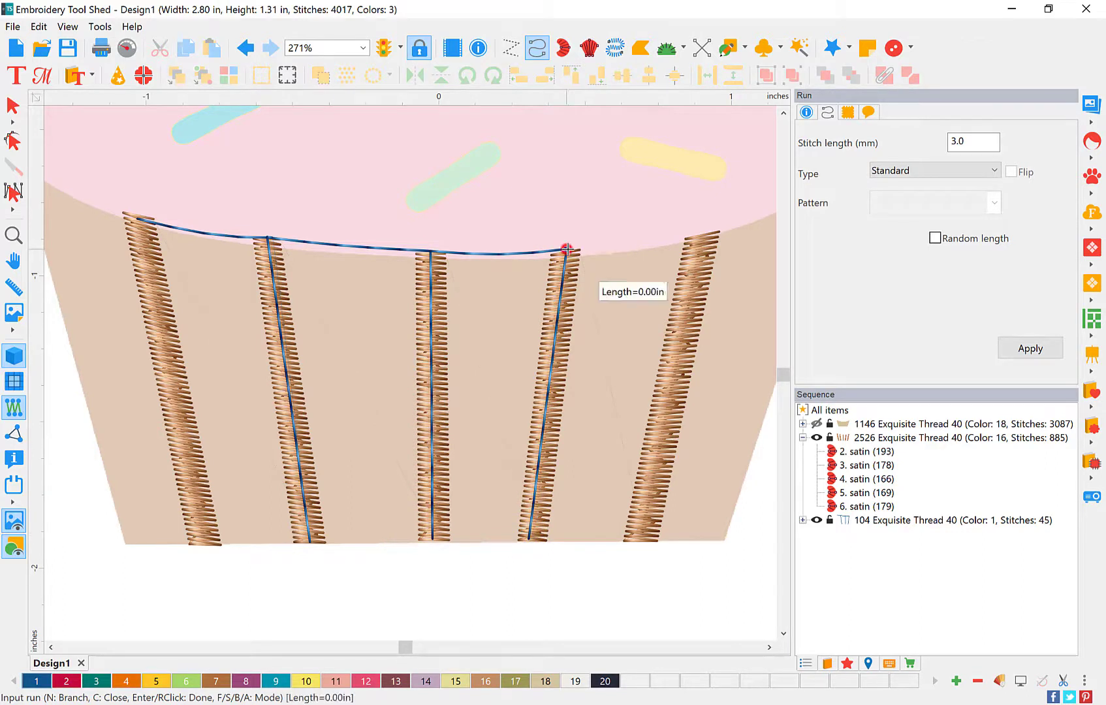
click(634, 244)
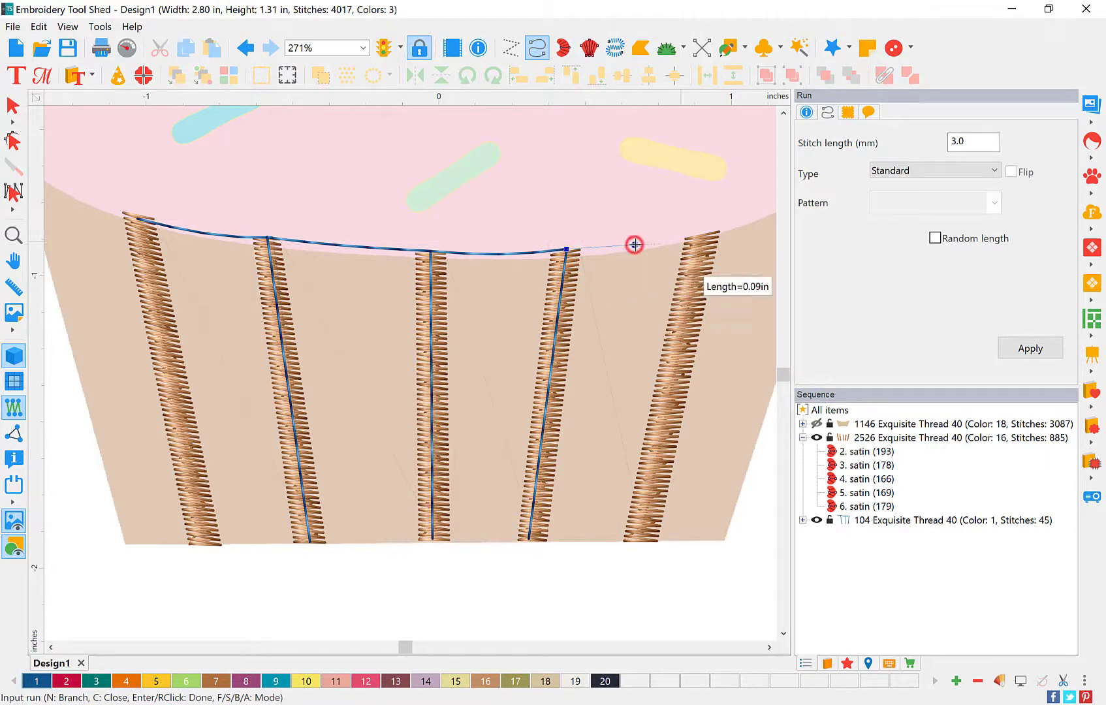
click(709, 229)
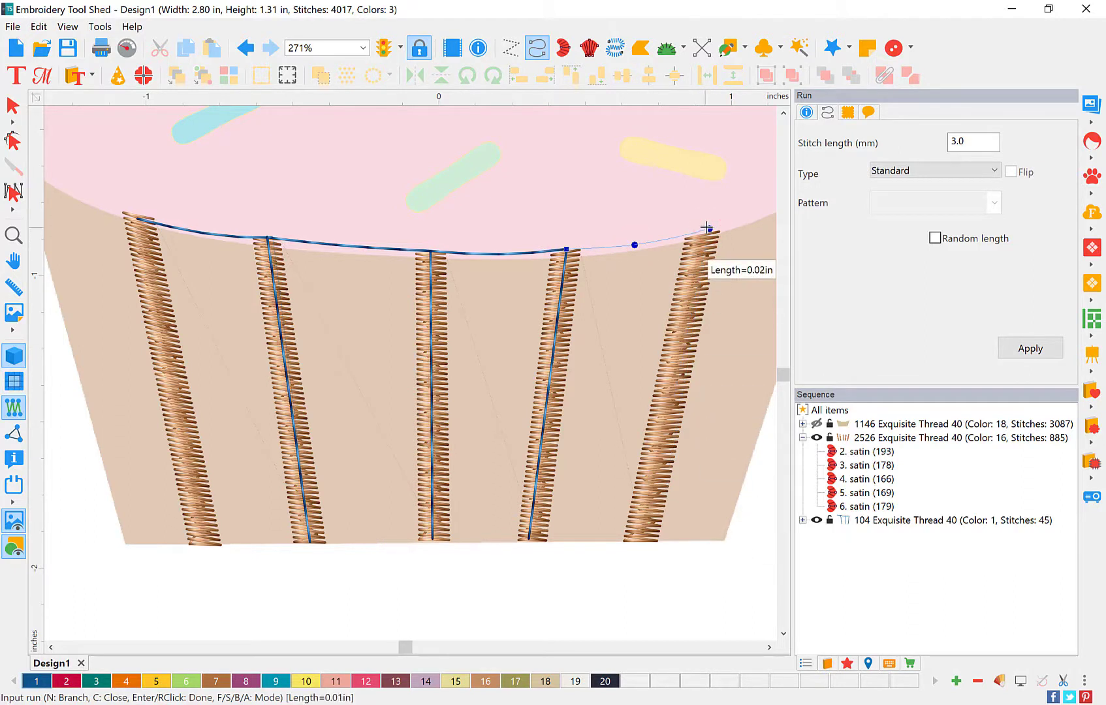
right_click(708, 228)
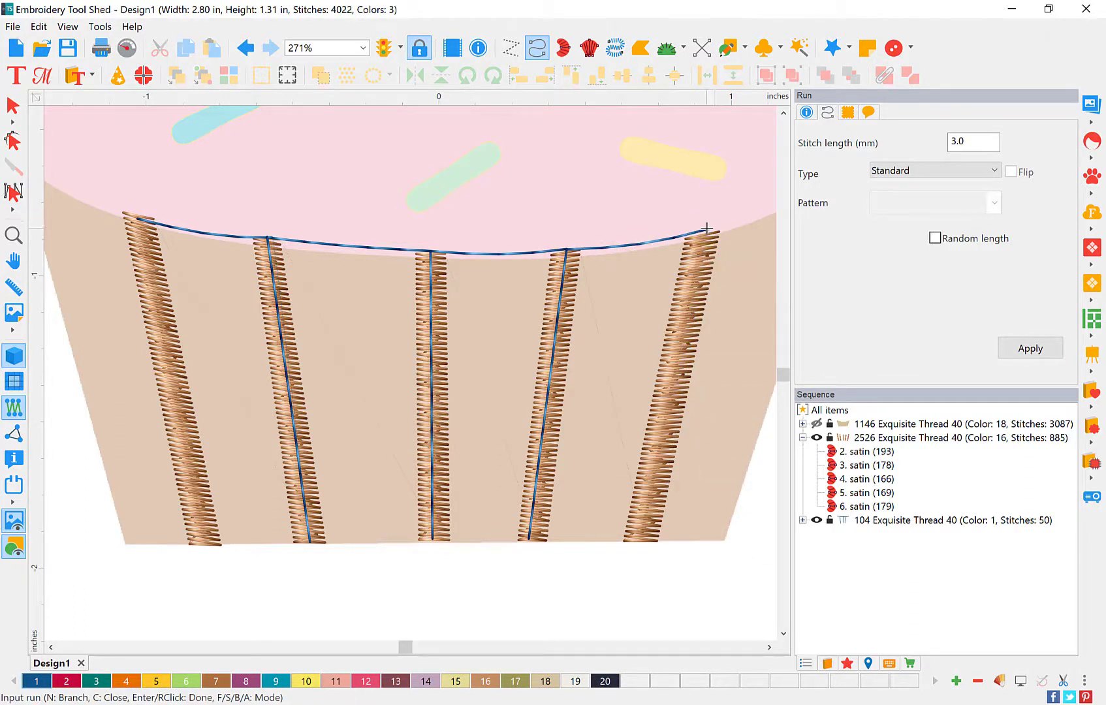
click(706, 229)
click(641, 537)
right_click(641, 537)
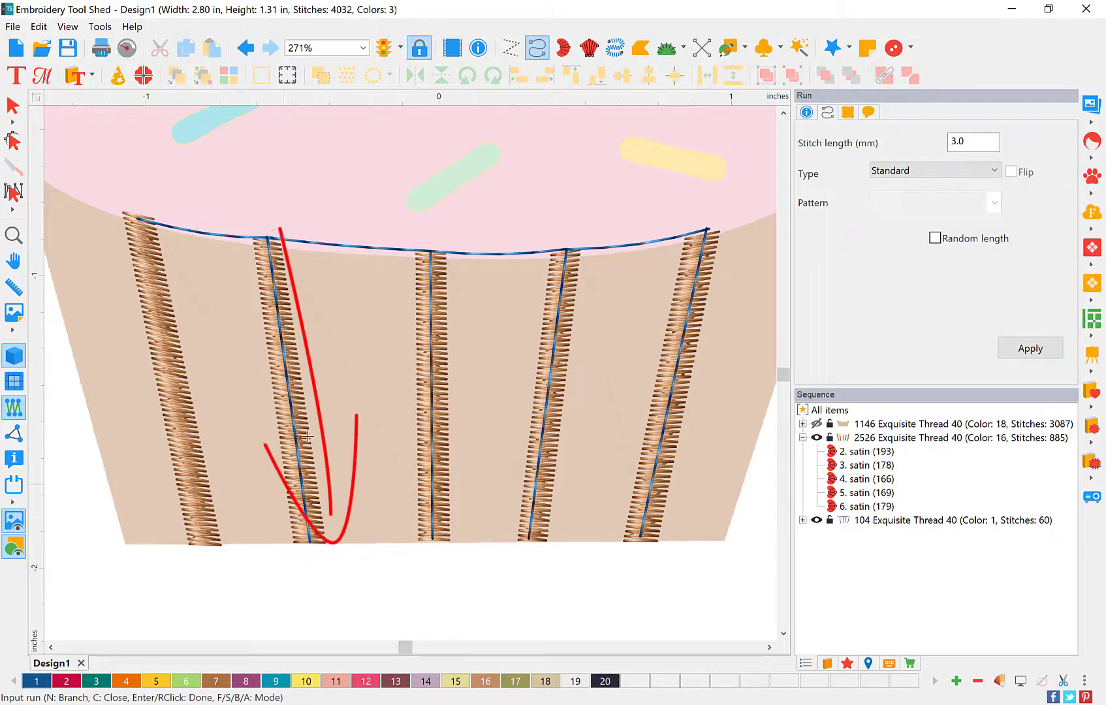
Step: Leave run input and move the run connecting the first two stripes directly after the leftmost satin stripe in the sequence
scroll(286, 242, down, 1)
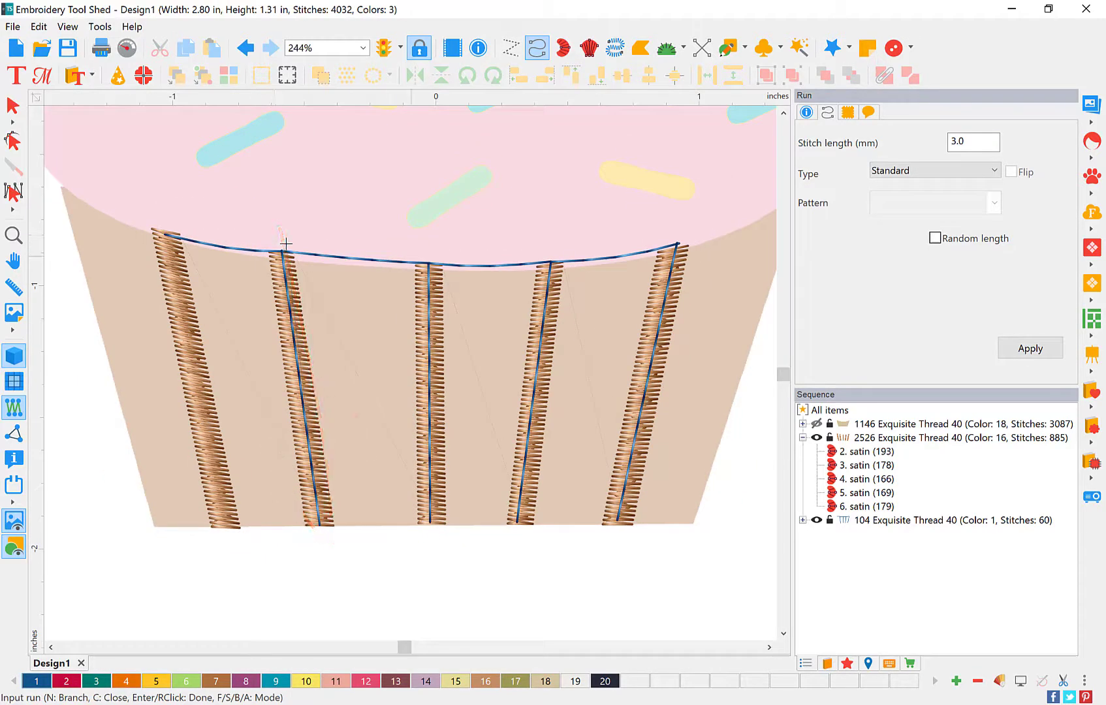
scroll(286, 243, up, 1)
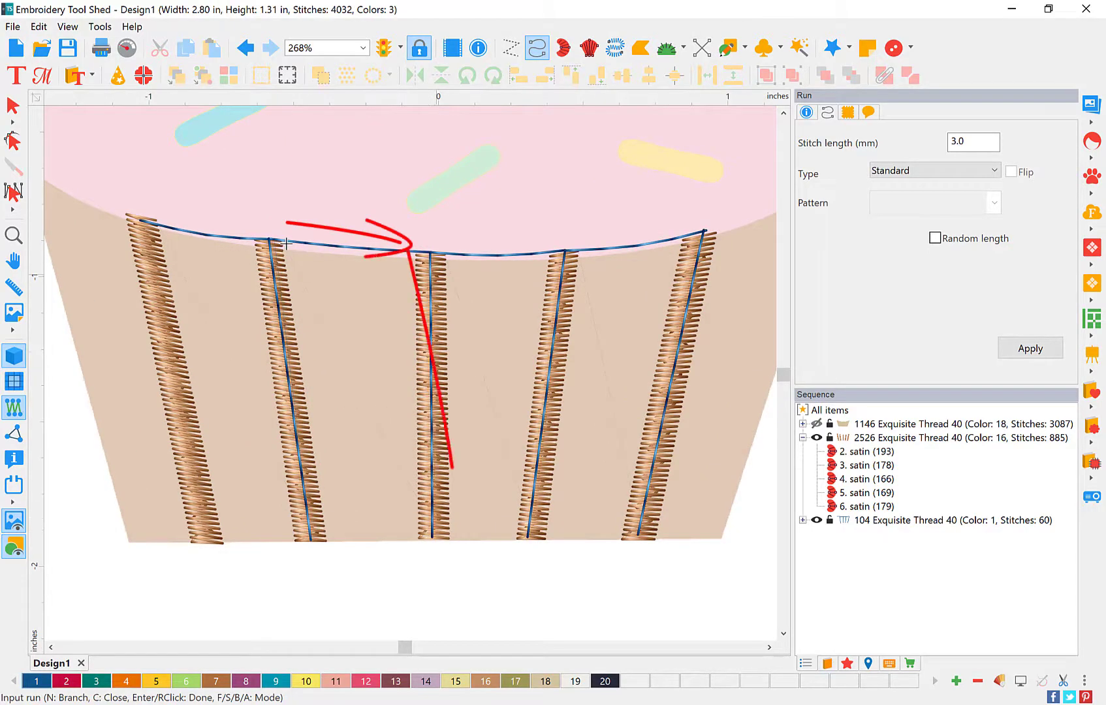
click(12, 106)
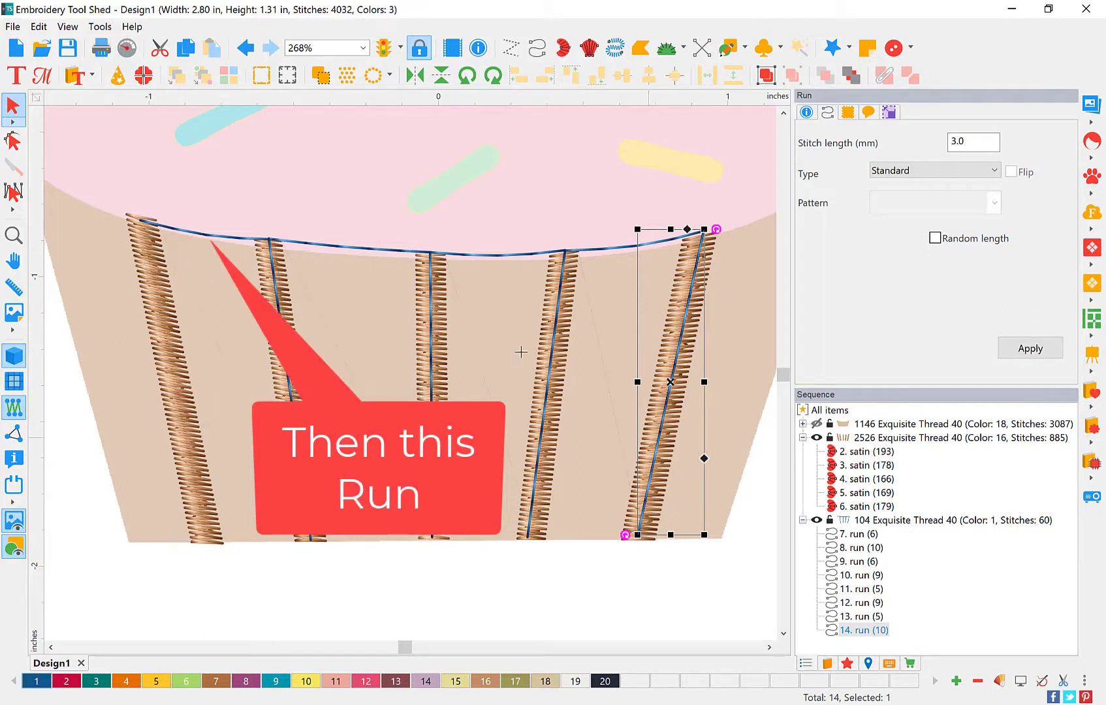
click(866, 451)
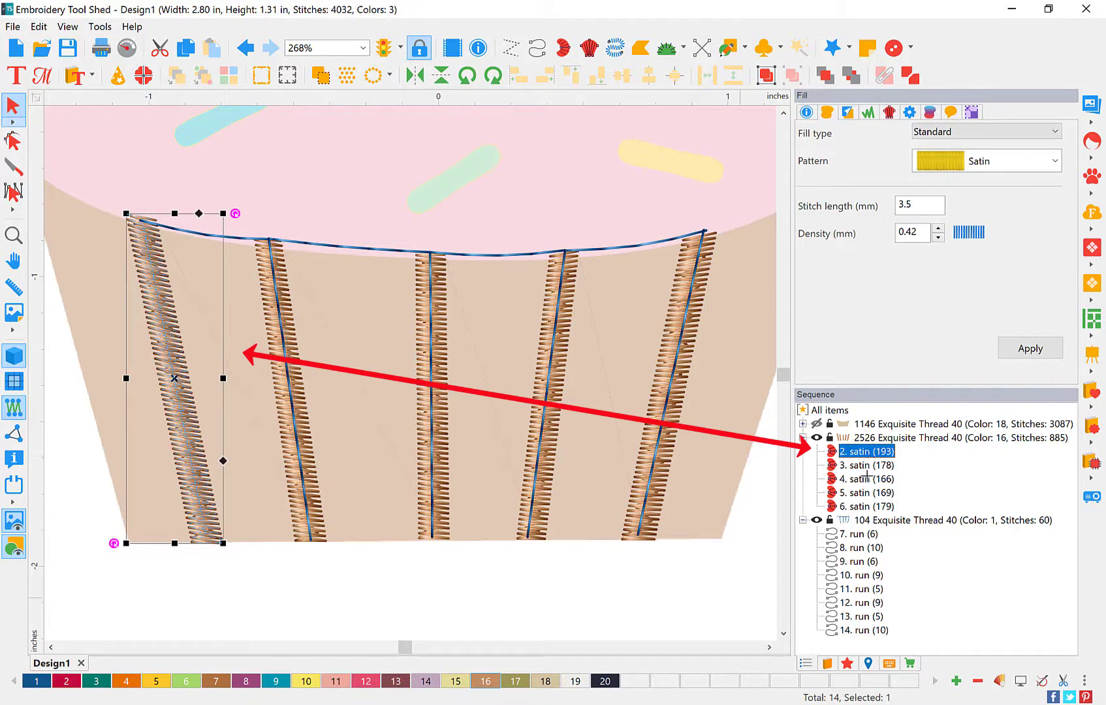
click(860, 535)
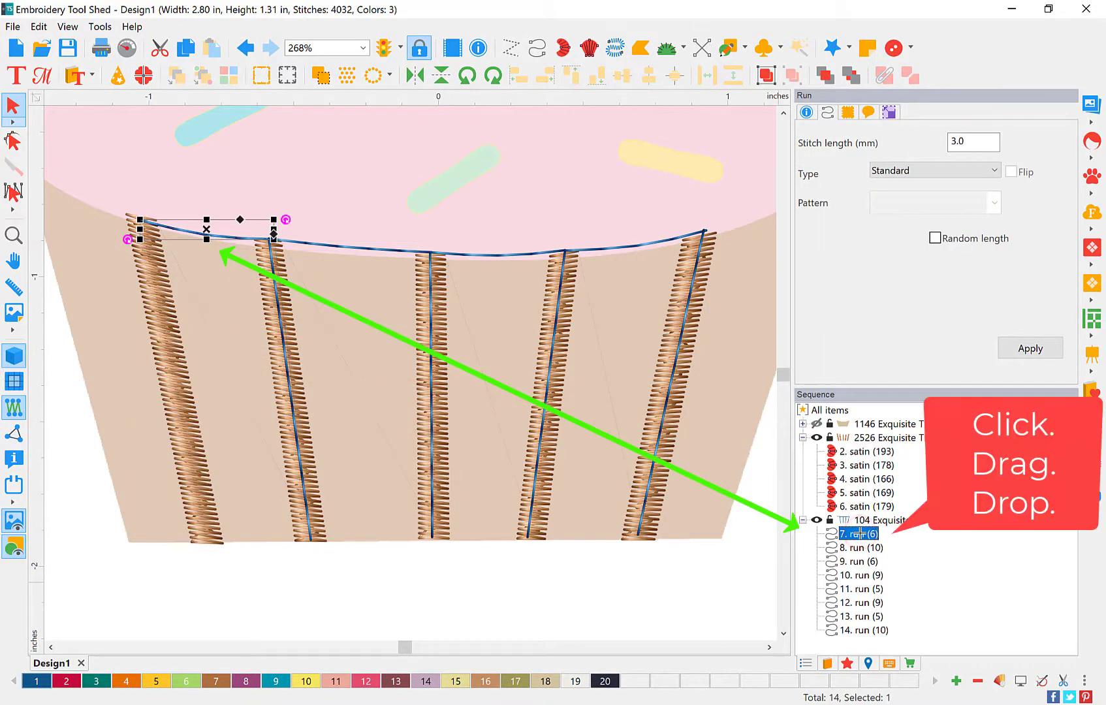
drag(859, 535, 884, 458)
drag(886, 457, 876, 457)
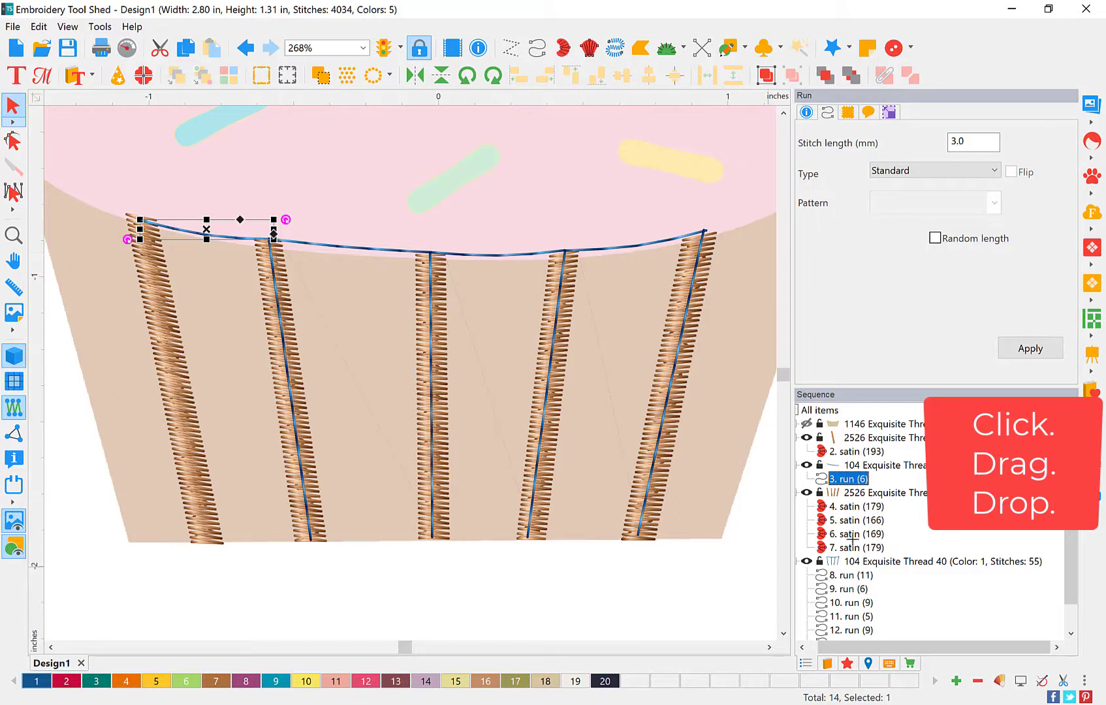
Step: Move the run down the second stripe directly after the first connecting run in the sequence, and select the run linking the second and third stripes
click(846, 574)
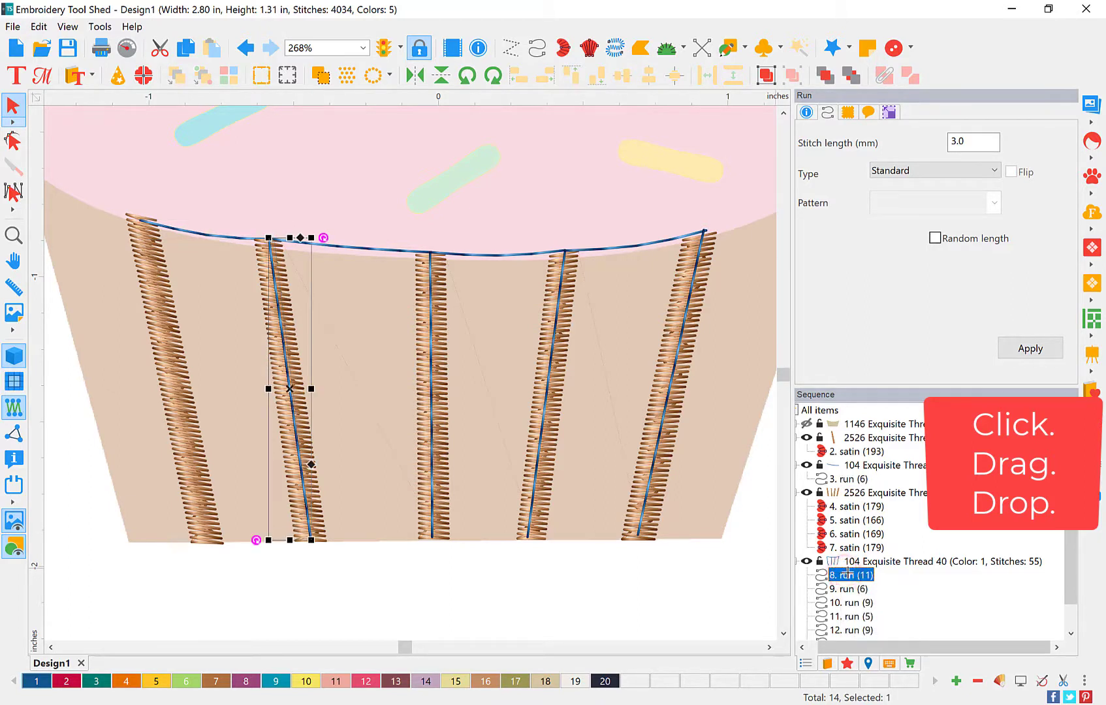
drag(847, 575, 843, 479)
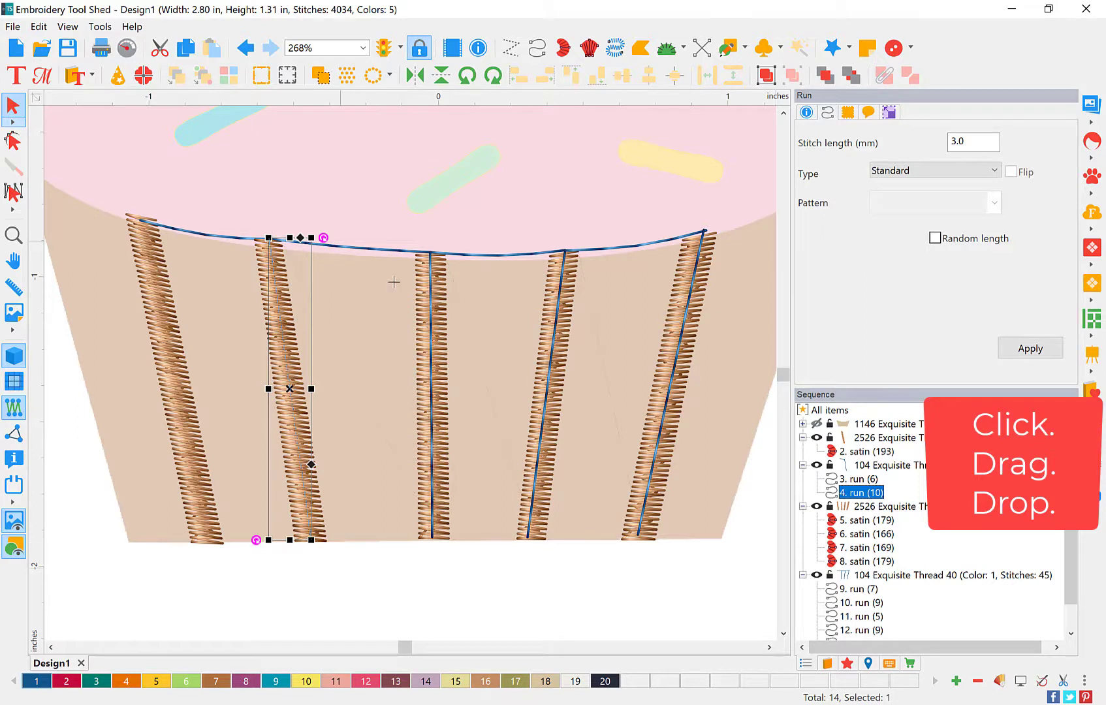
click(338, 244)
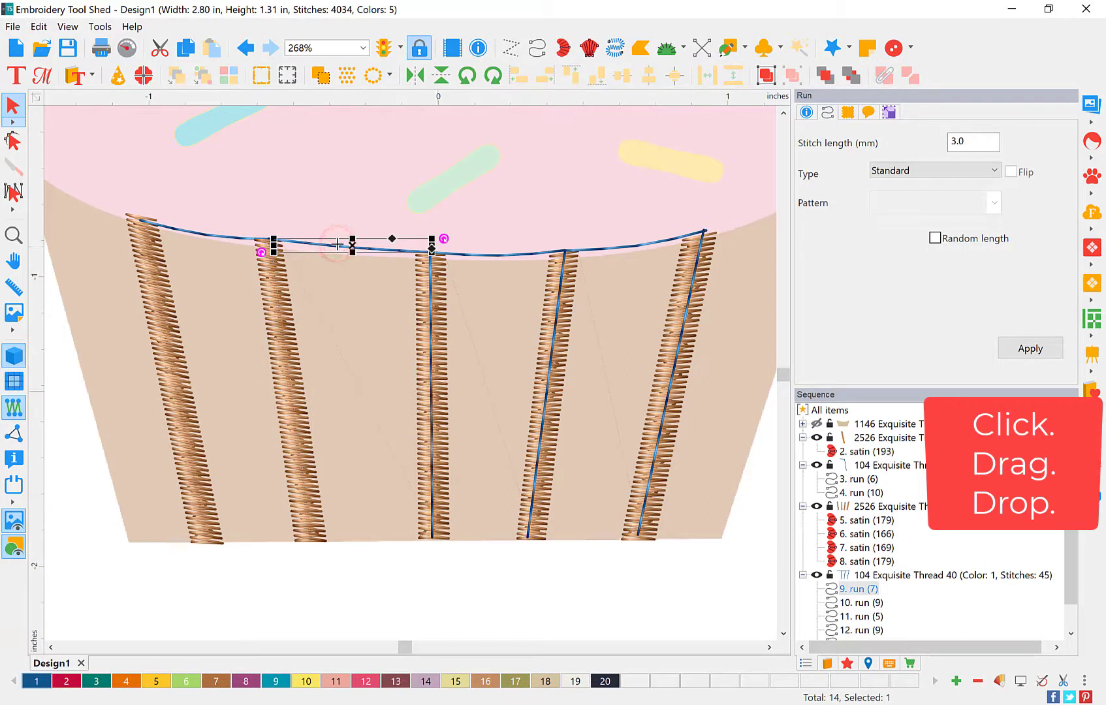
Step: Move the run linking the second and third stripes and the run down the third stripe directly after the second satin stripe
click(860, 588)
drag(860, 588, 862, 523)
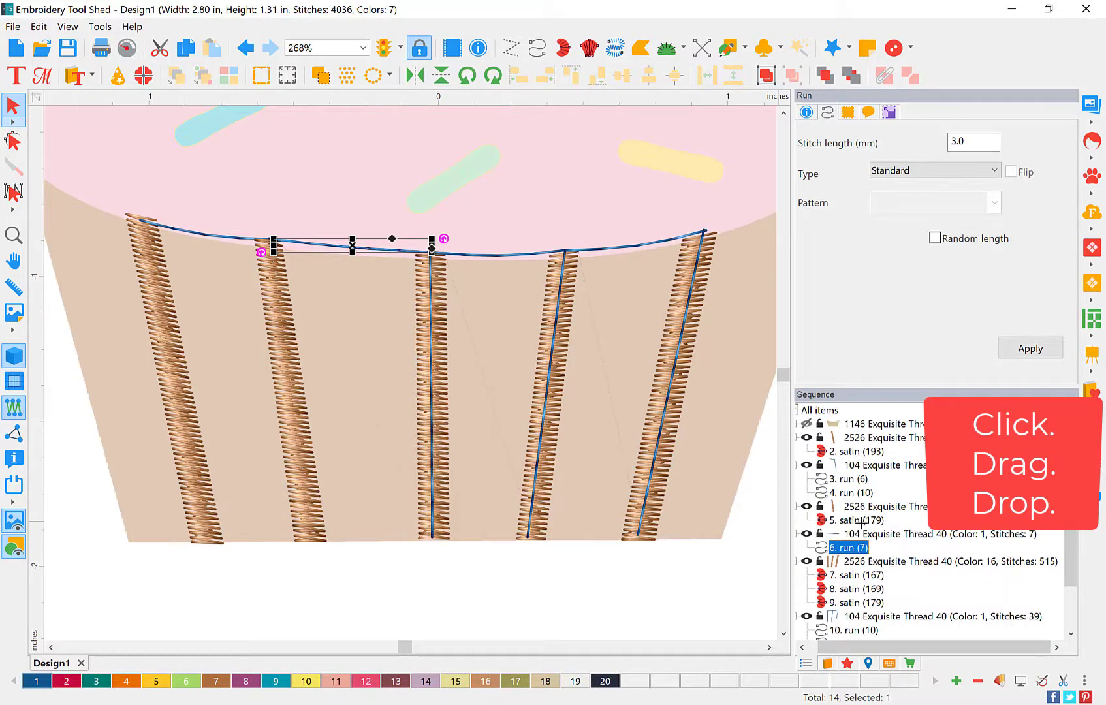
click(430, 292)
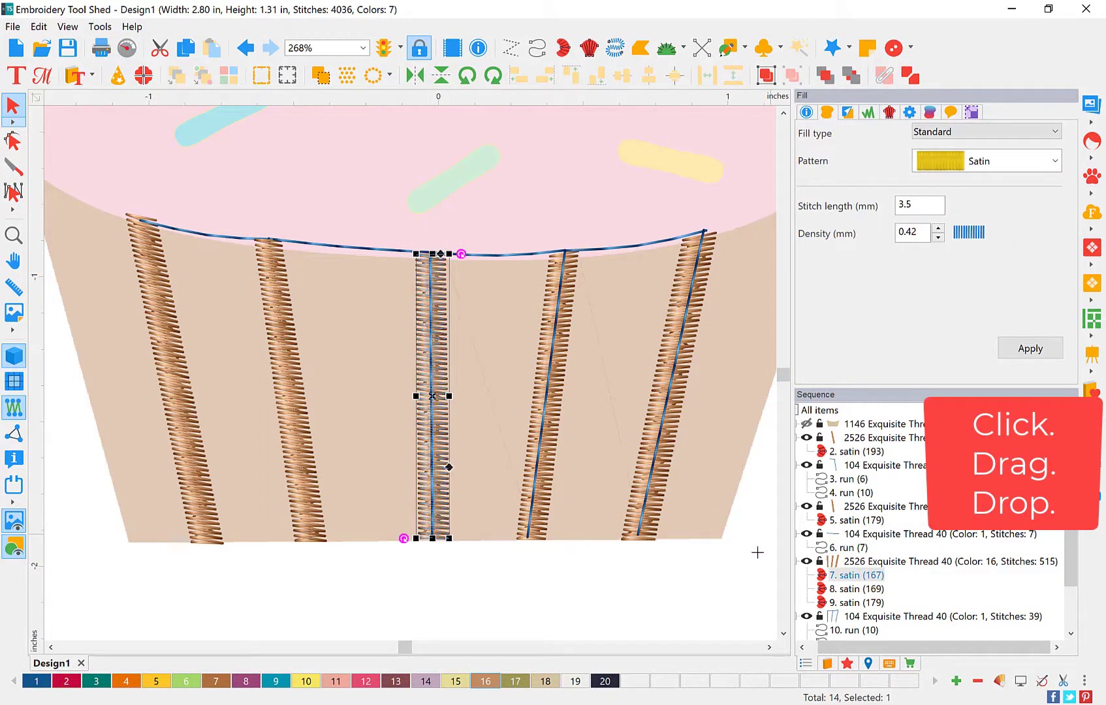
click(851, 629)
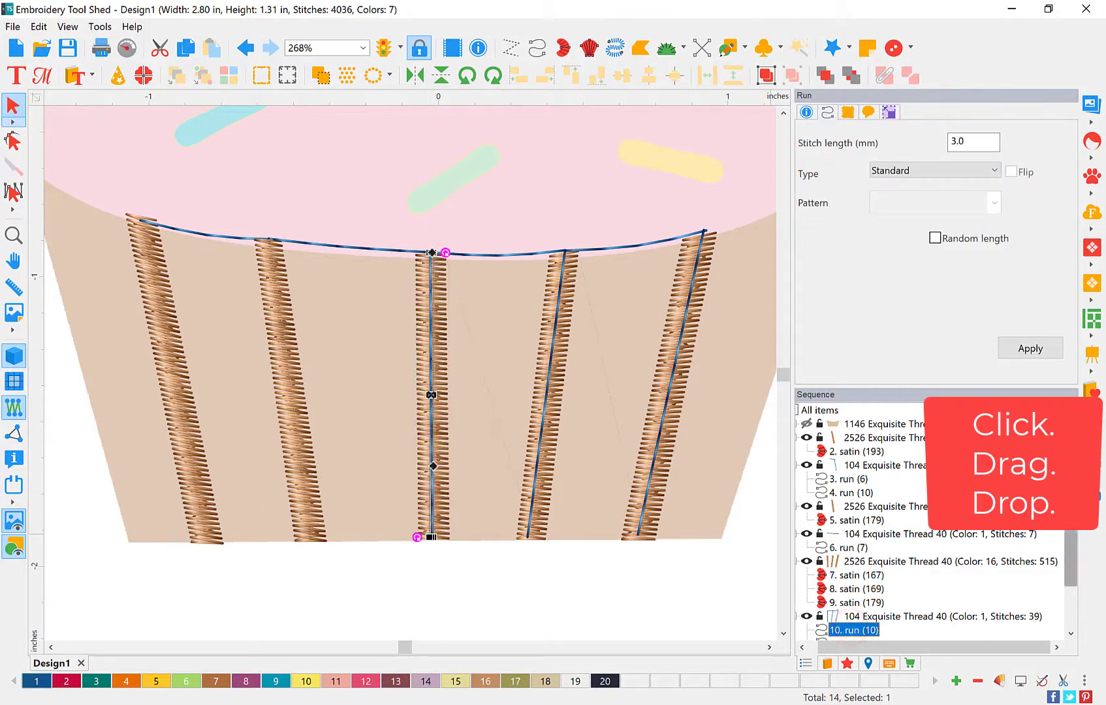
drag(1069, 540, 1069, 556)
drag(850, 588, 854, 508)
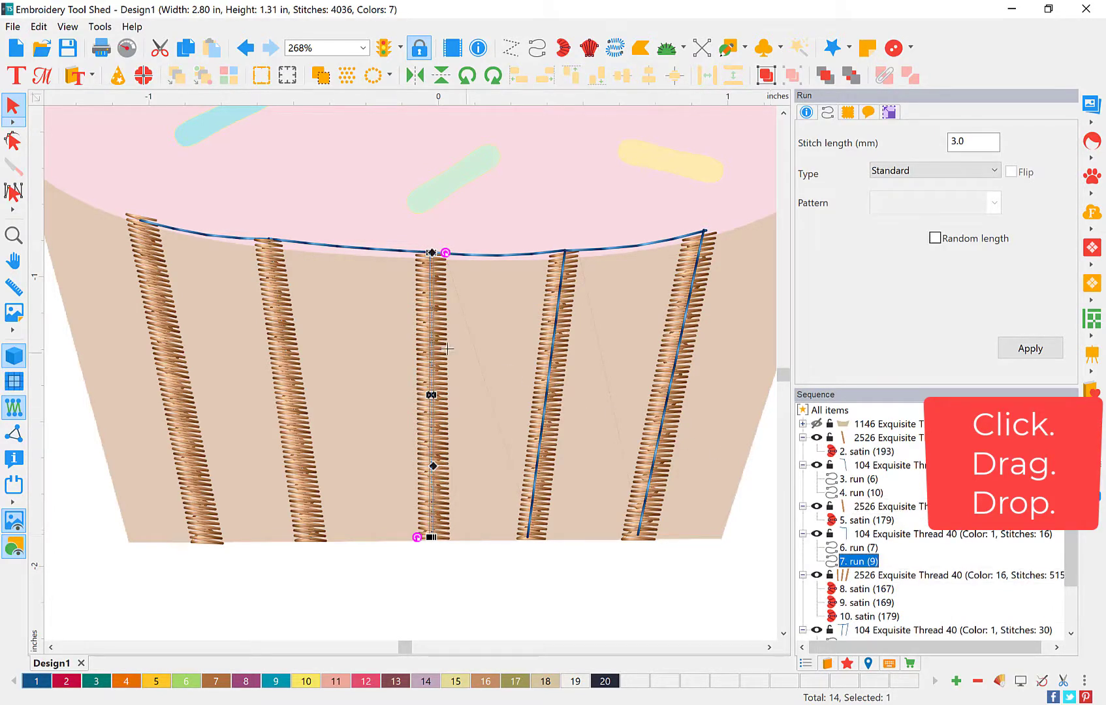
Step: Move the run linking the third and fourth stripes and the run down the fourth stripe directly after the third satin stripe
click(489, 254)
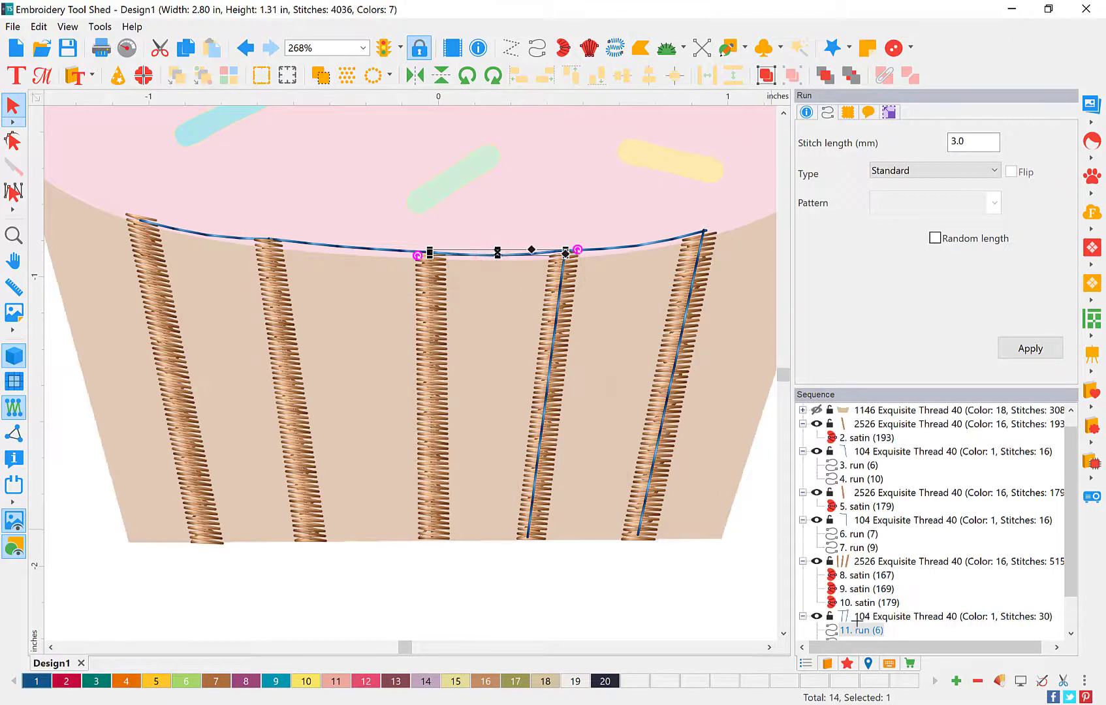
click(860, 630)
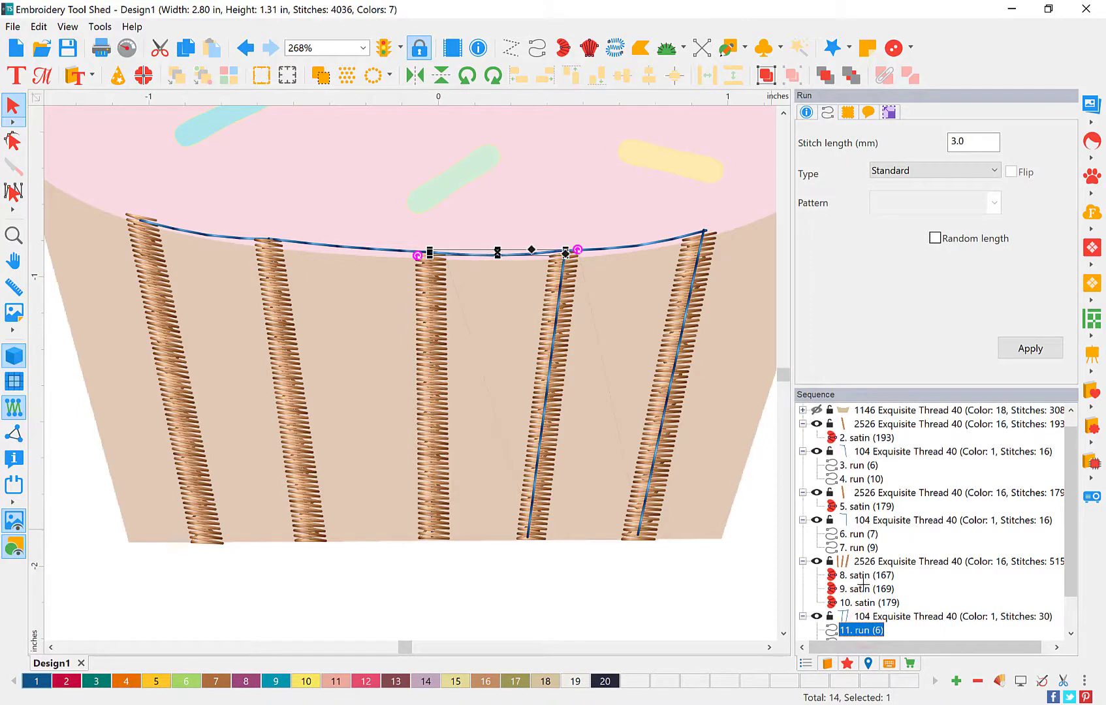
drag(855, 627, 856, 584)
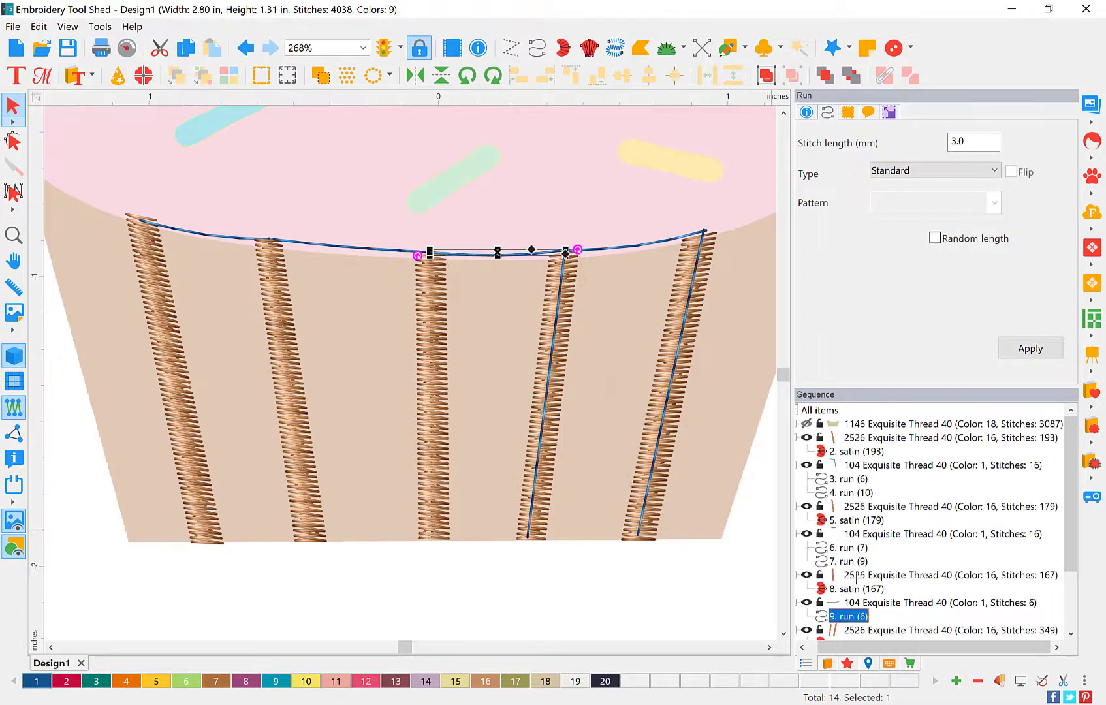
drag(1072, 435, 1072, 478)
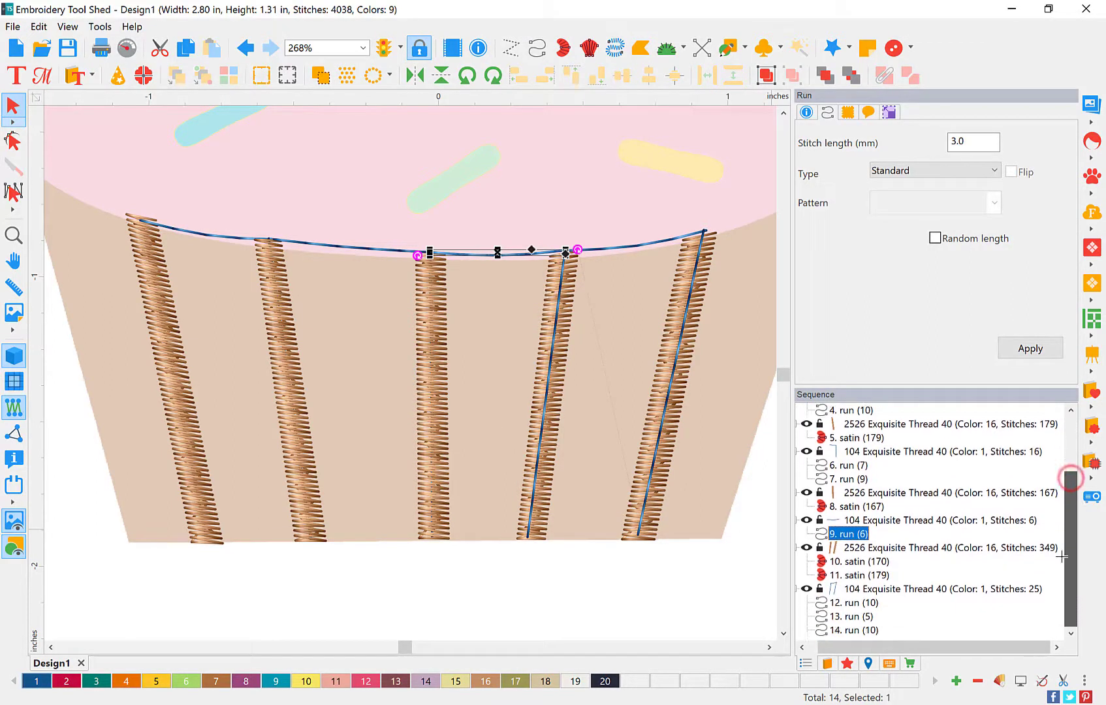
click(846, 604)
drag(846, 603, 855, 522)
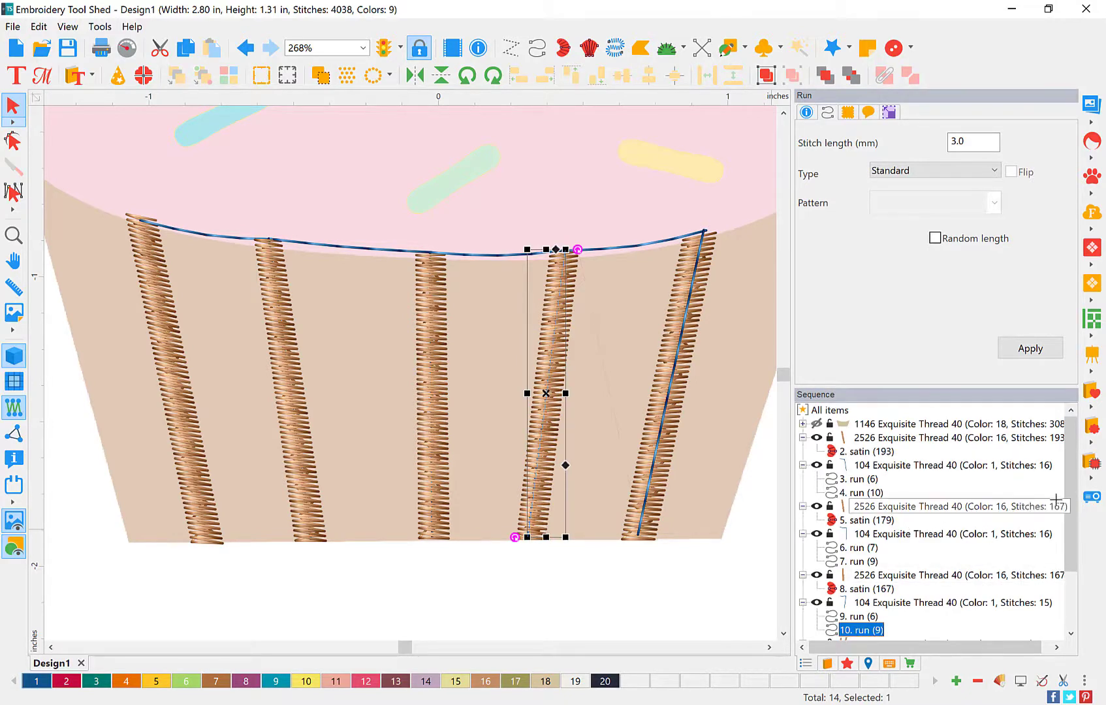
Step: Move the remaining pair of runs directly after the fourth satin stripe in the sequence, and play the stitch simulation
drag(1072, 442, 1074, 496)
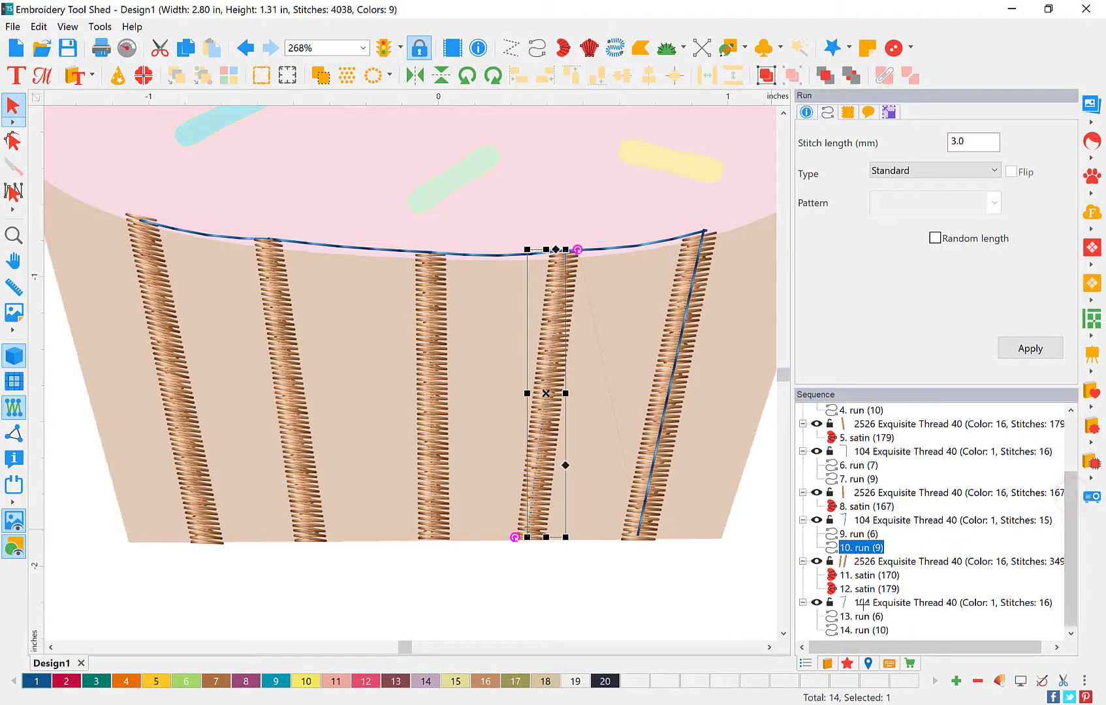
click(862, 602)
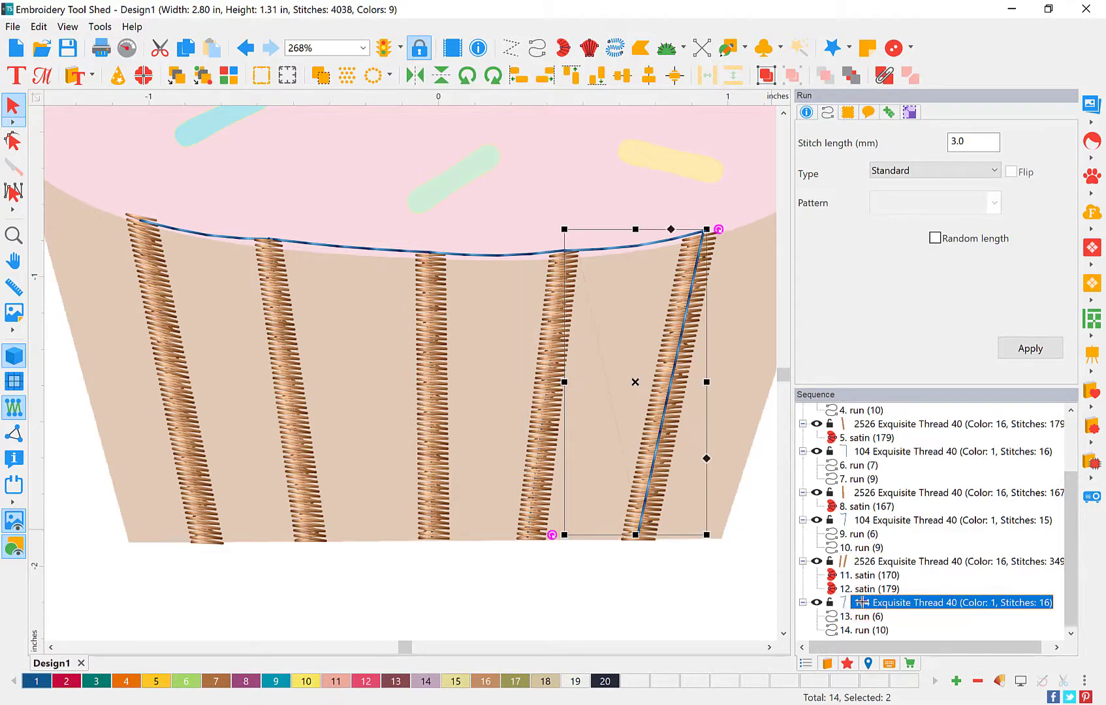
drag(862, 602, 866, 575)
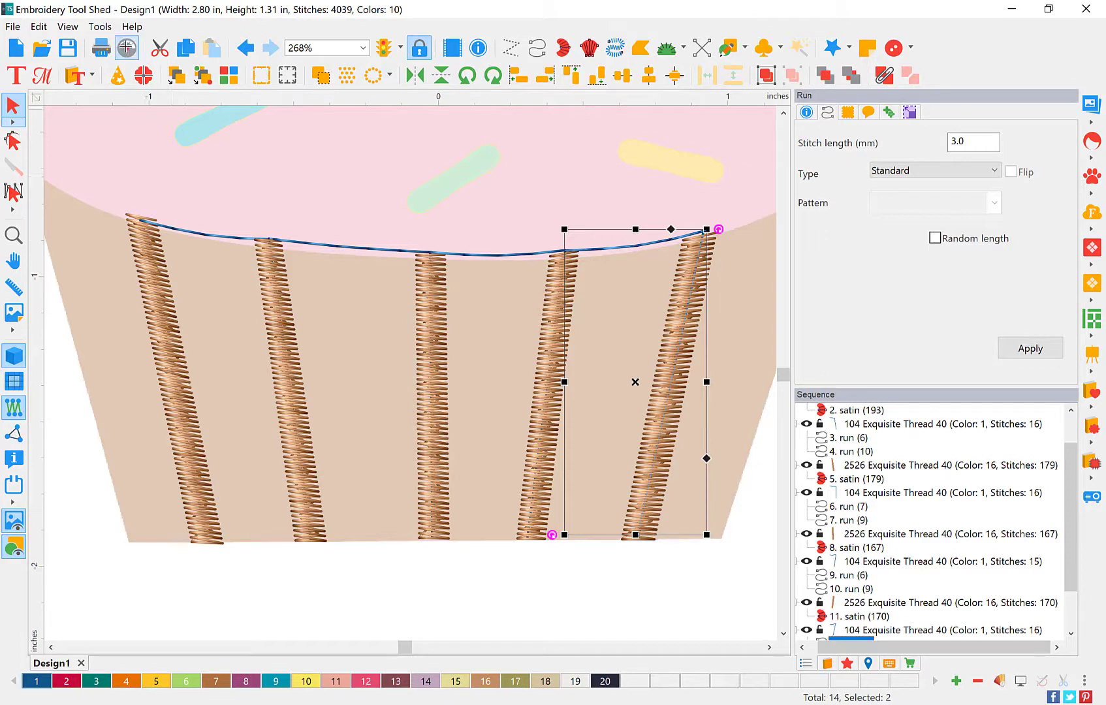
click(126, 47)
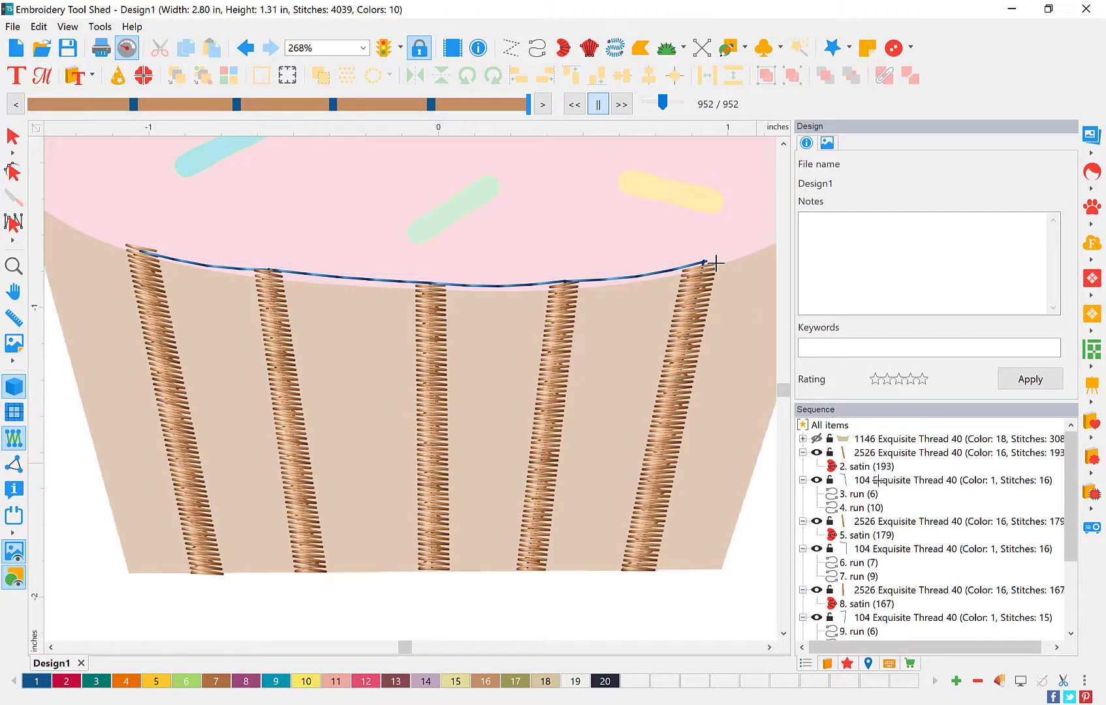
Step: Collapse all color groups in the sequence list
click(877, 481)
click(803, 481)
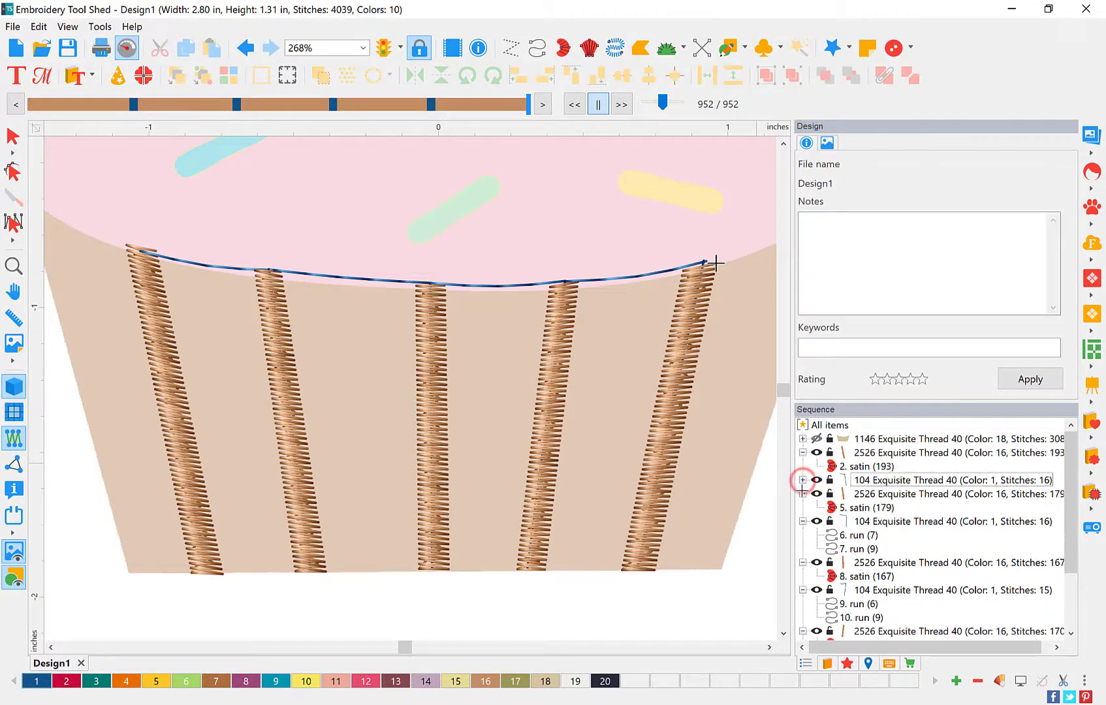
click(802, 494)
click(803, 508)
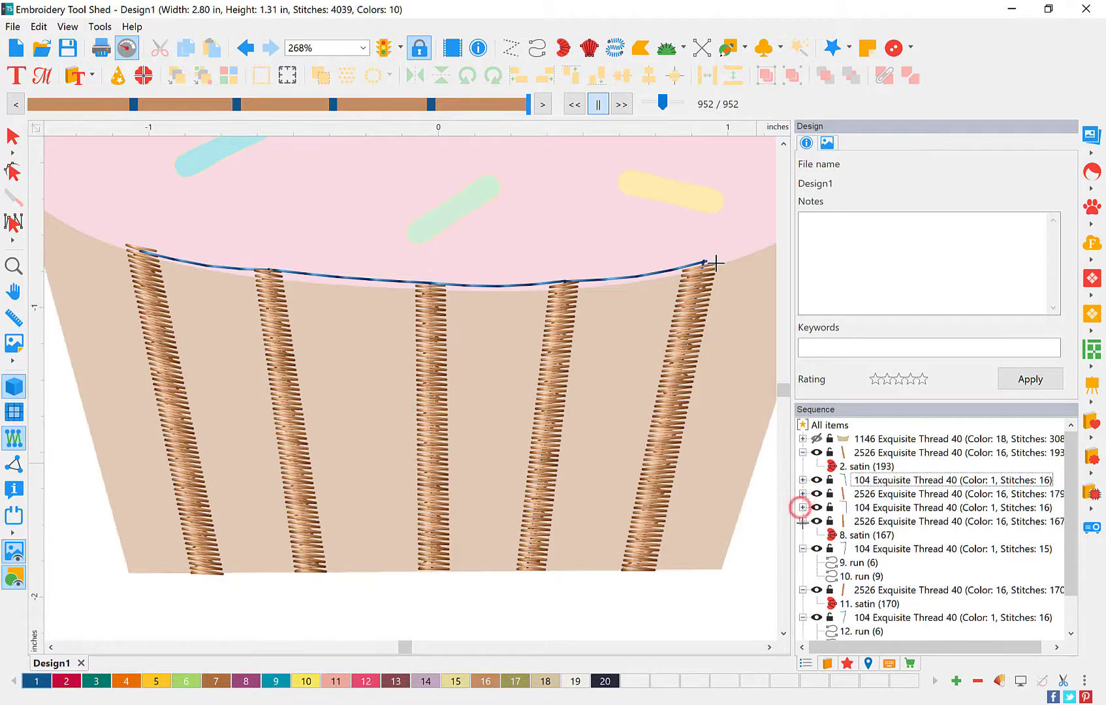
click(803, 521)
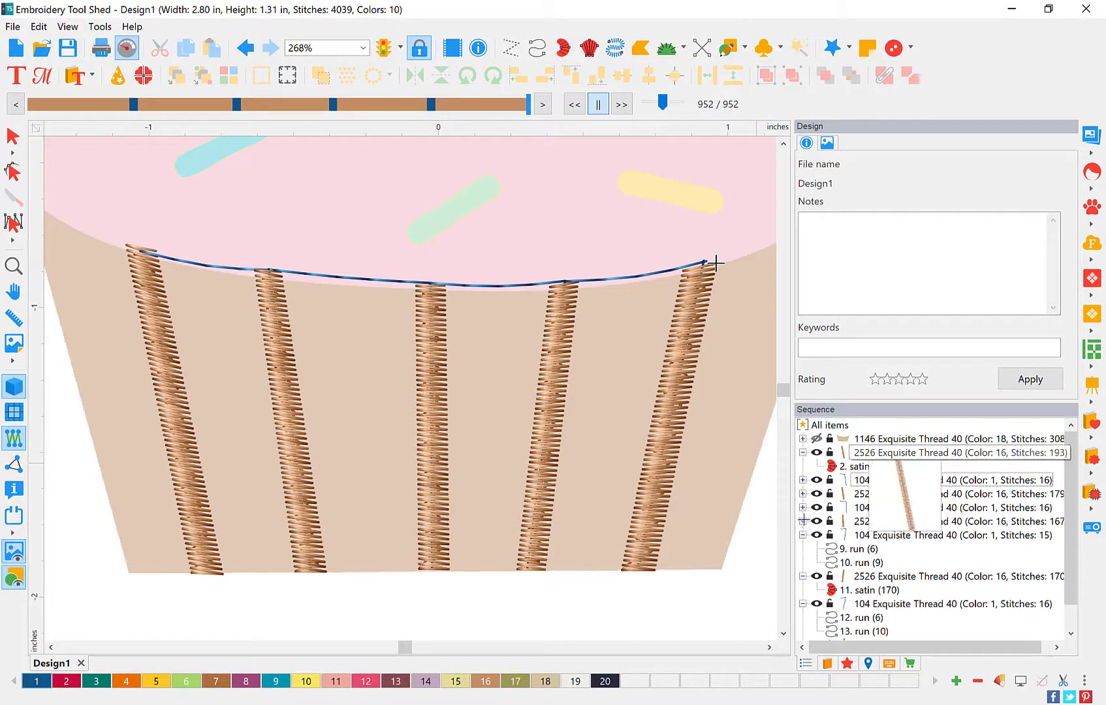
right_click(831, 424)
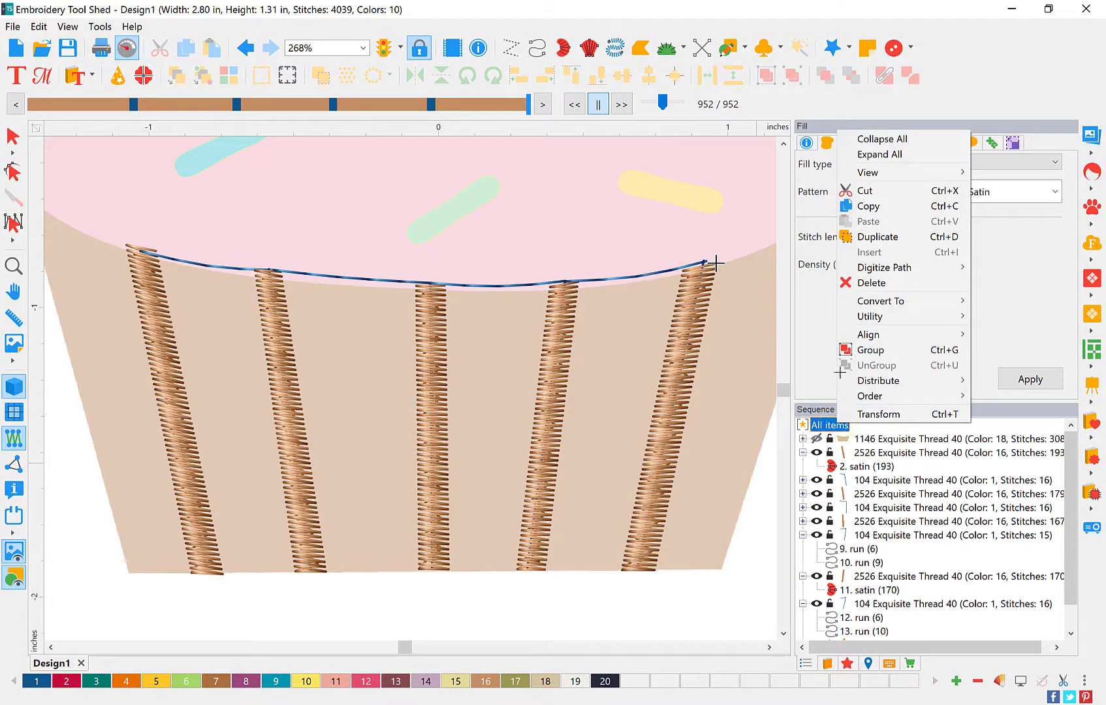
click(853, 138)
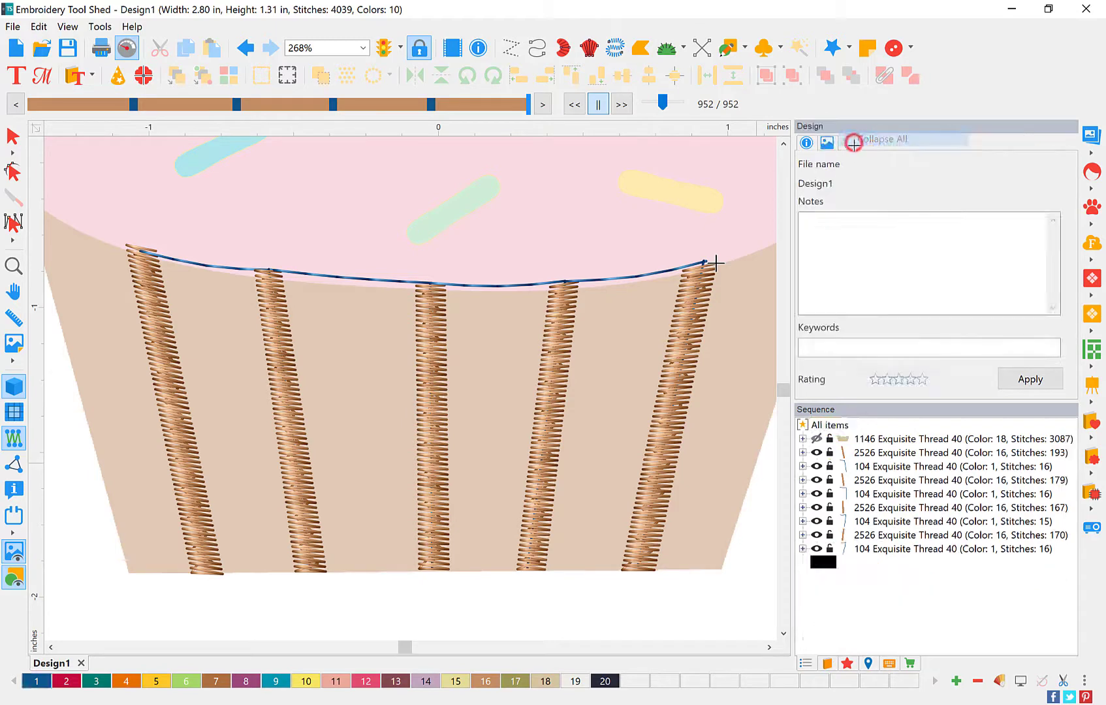
Step: Recolor the four color 1 run groups to color 16 to match the satin stripes, and leave the stitch simulation
click(863, 466)
ctrl+click(861, 494)
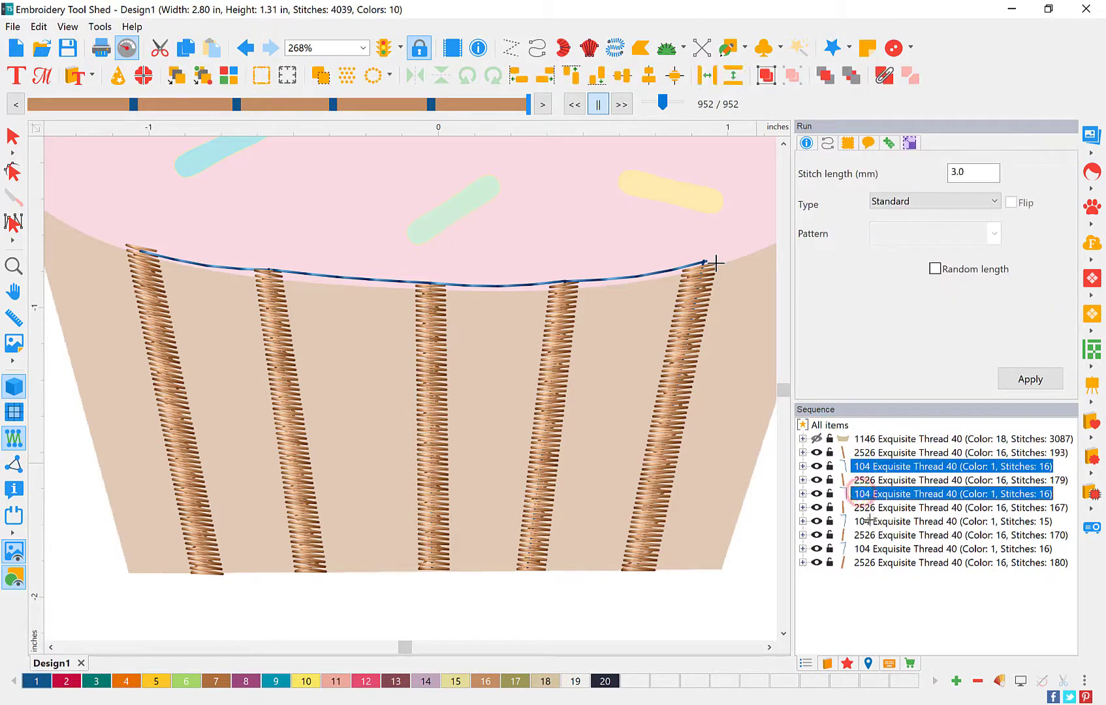
ctrl+click(870, 521)
ctrl+click(866, 548)
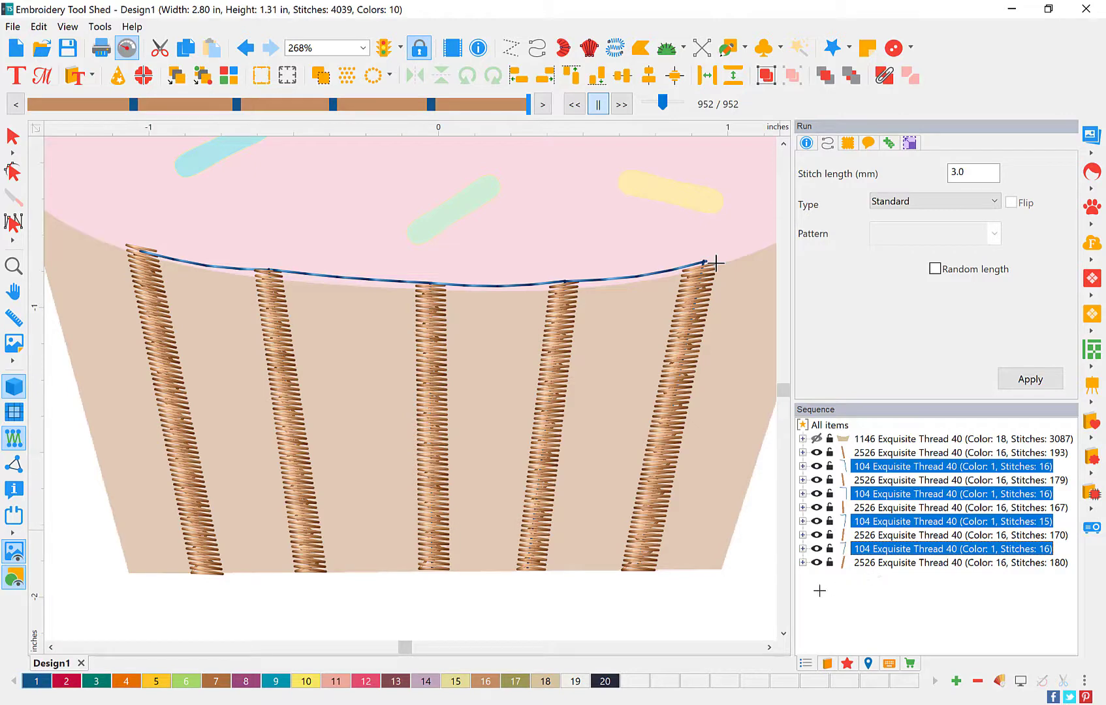
click(487, 680)
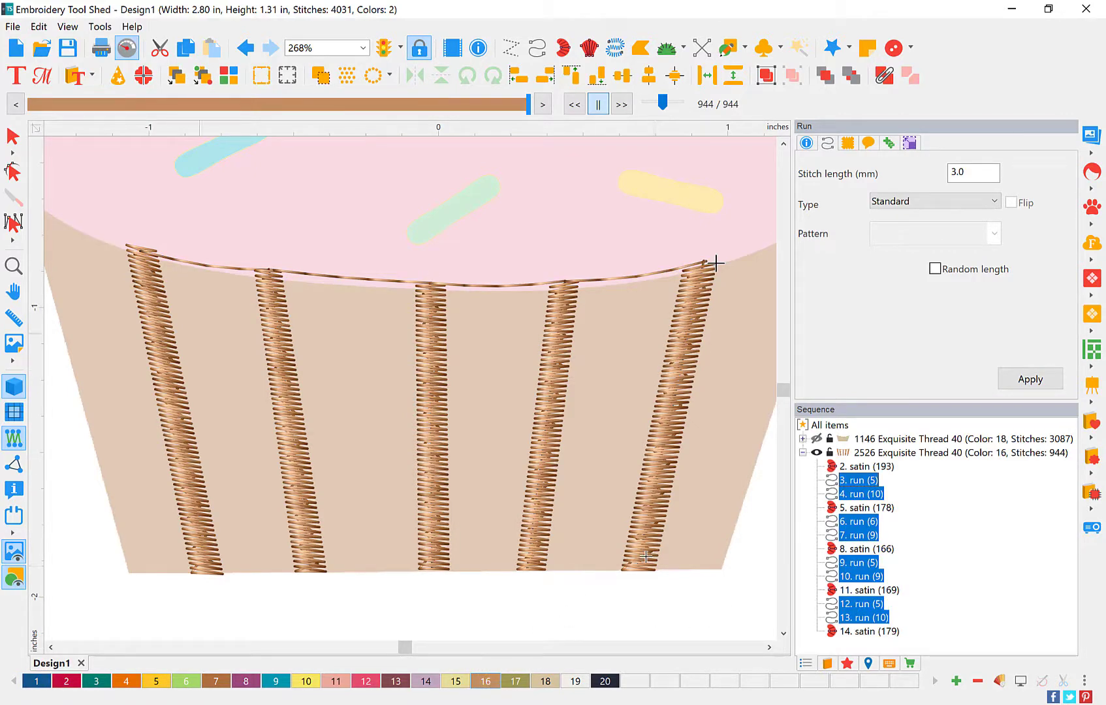
click(13, 136)
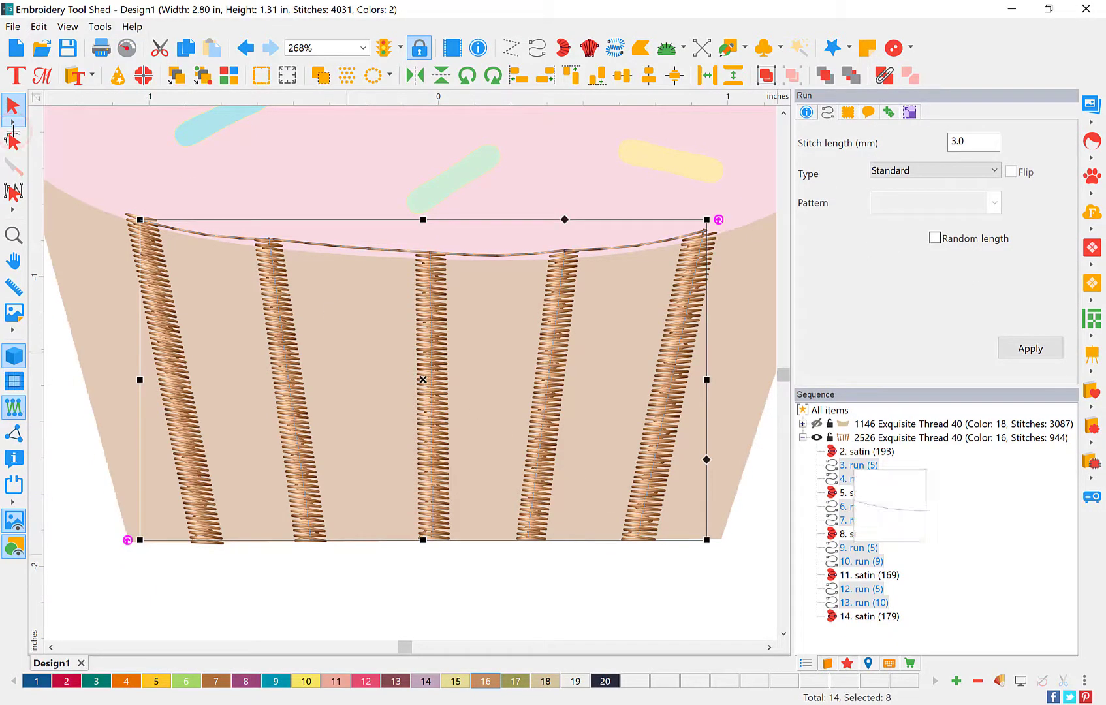
Step: Make the wrapper's hidden Tatami fill visible again
click(818, 424)
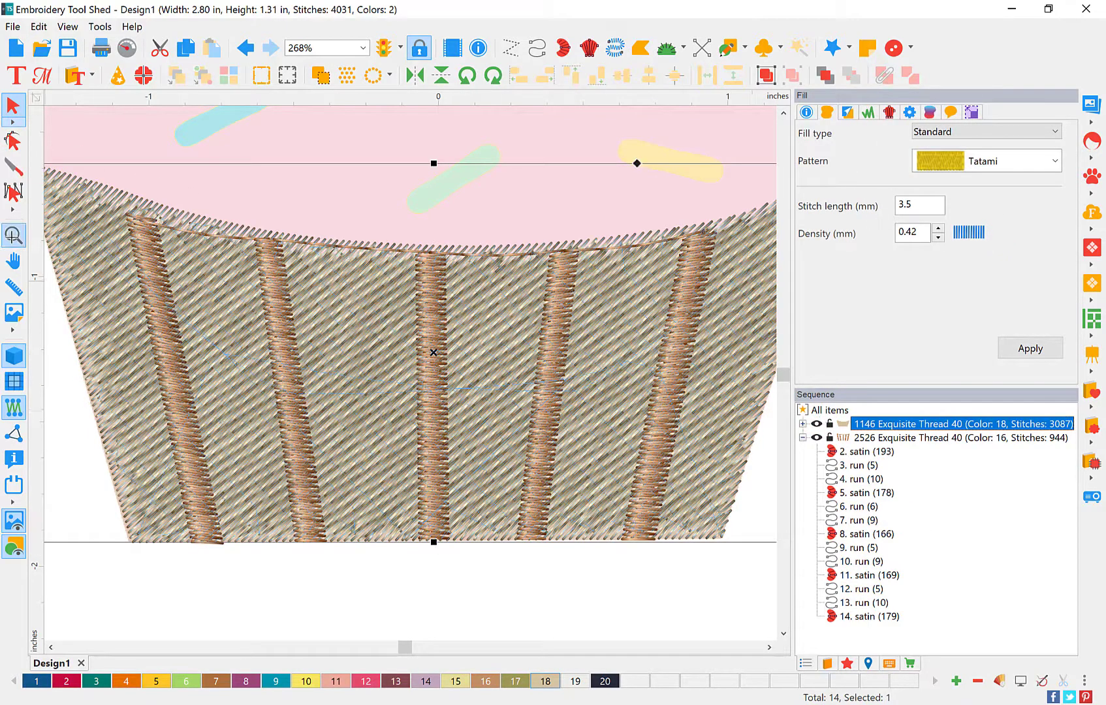
click(13, 235)
click(650, 541)
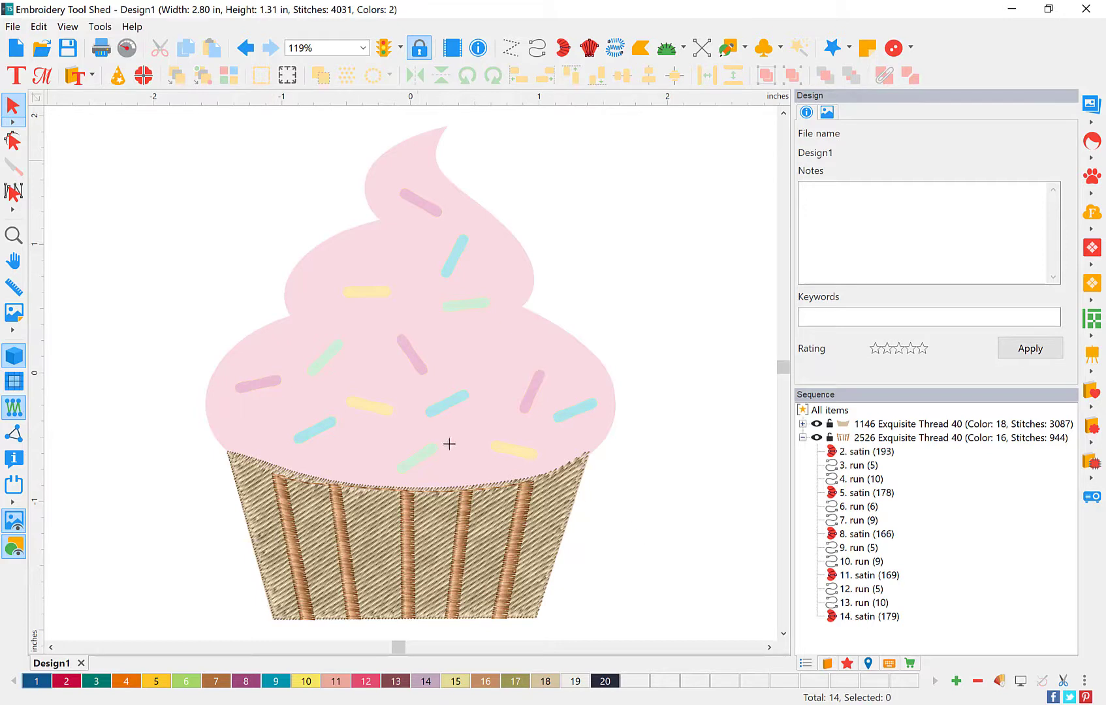
Step: Trace the pink frosting, including its sprinkle openings, as outline artwork with the Magic Wand
click(14, 236)
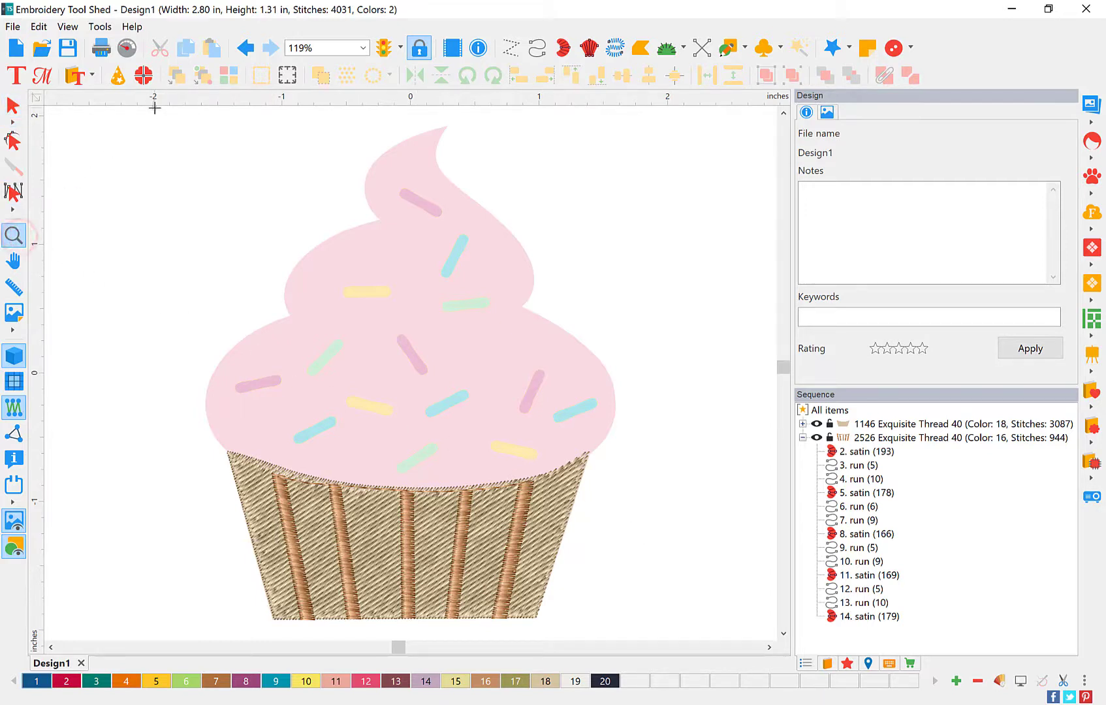
drag(154, 108, 688, 488)
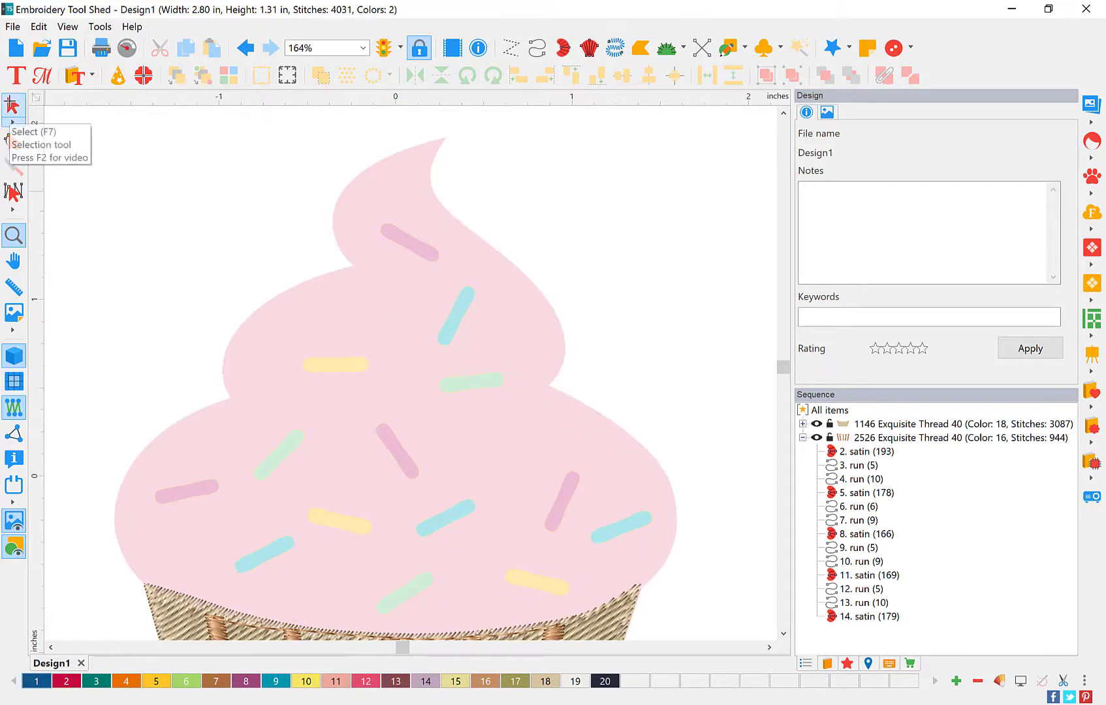
click(11, 103)
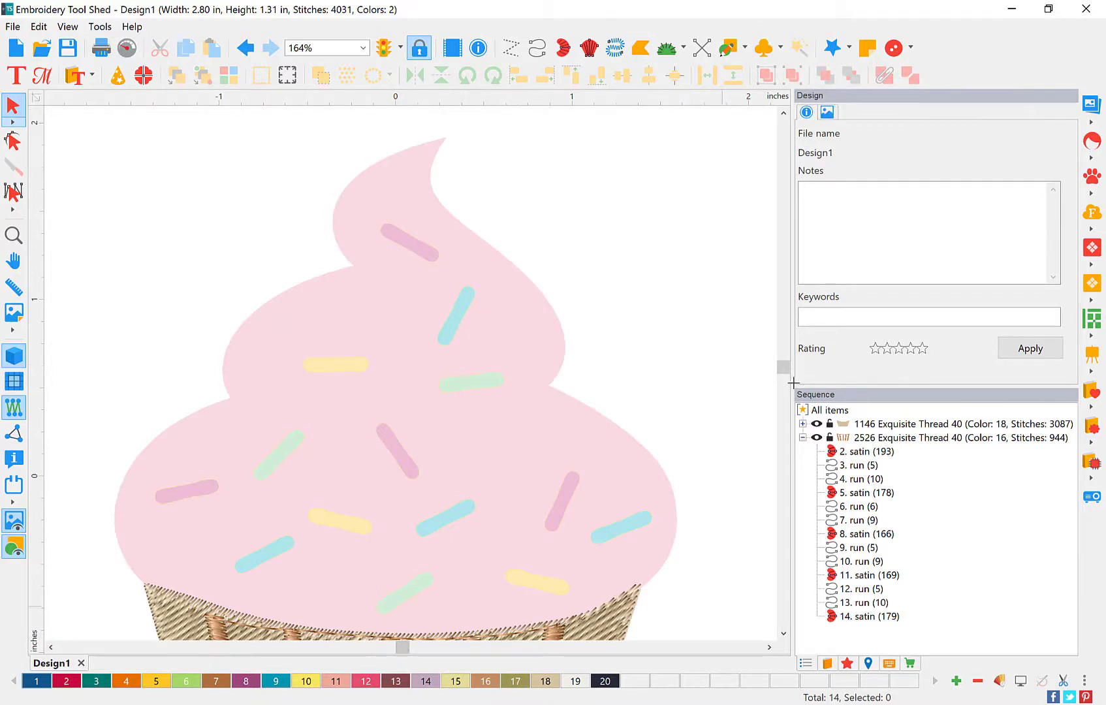
click(784, 634)
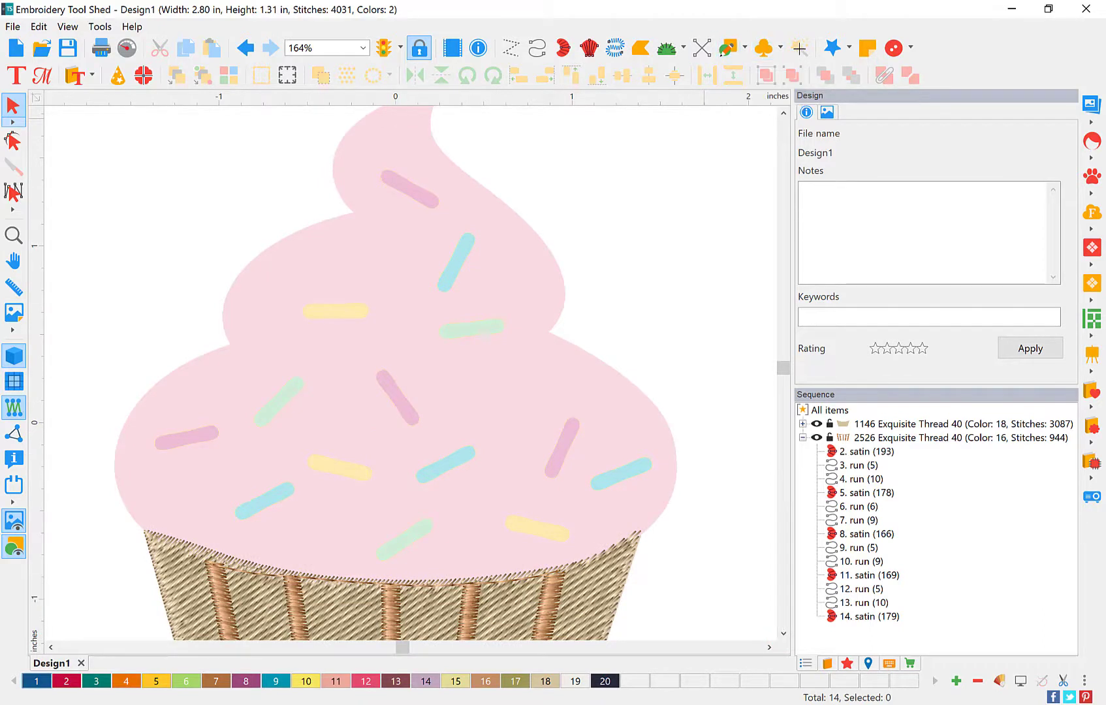
click(799, 48)
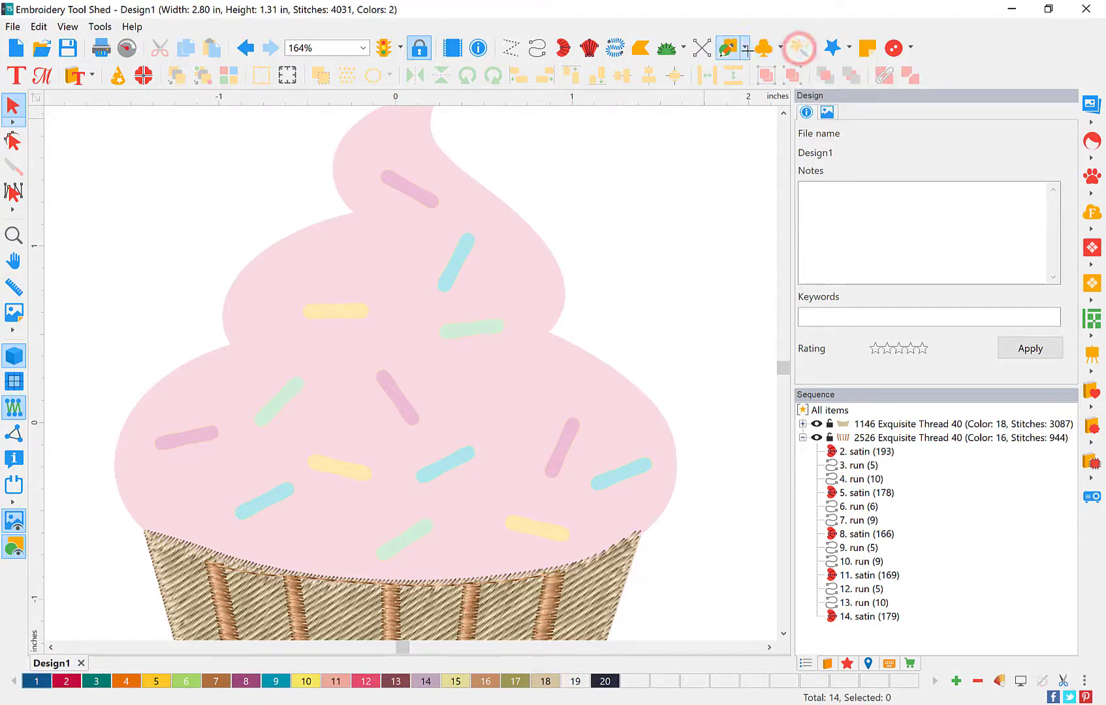
click(747, 47)
click(759, 66)
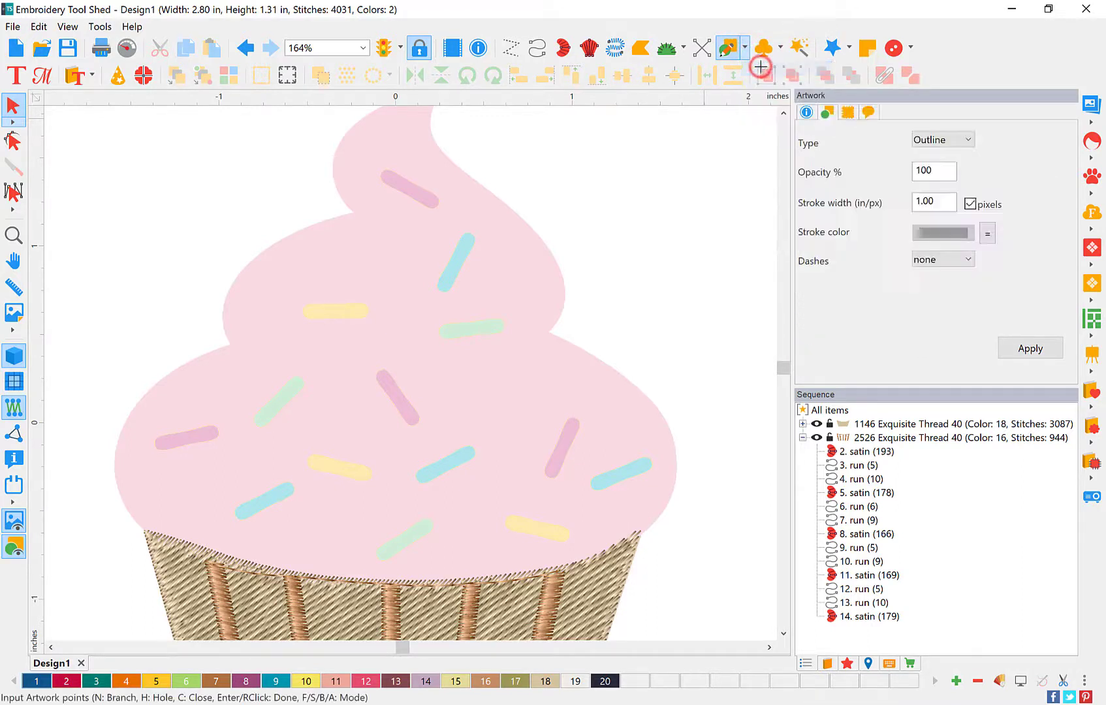
click(799, 47)
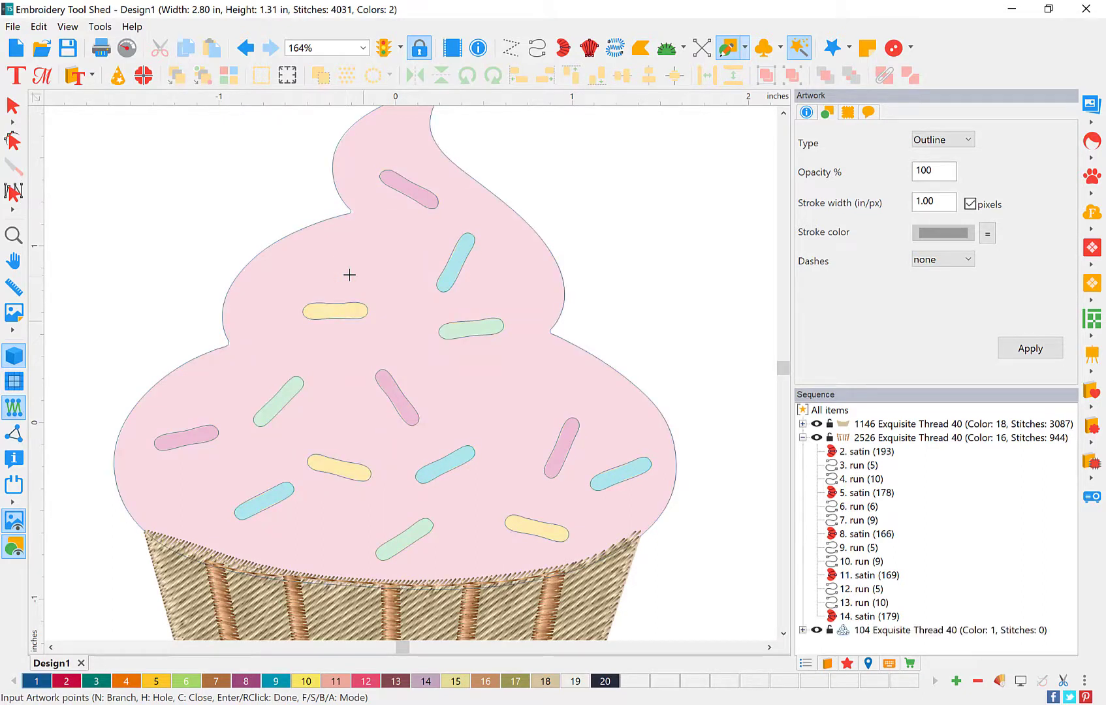
Step: Turn off the 3D stitch view and hide the backdrop, with the traced frosting artwork selected
click(13, 355)
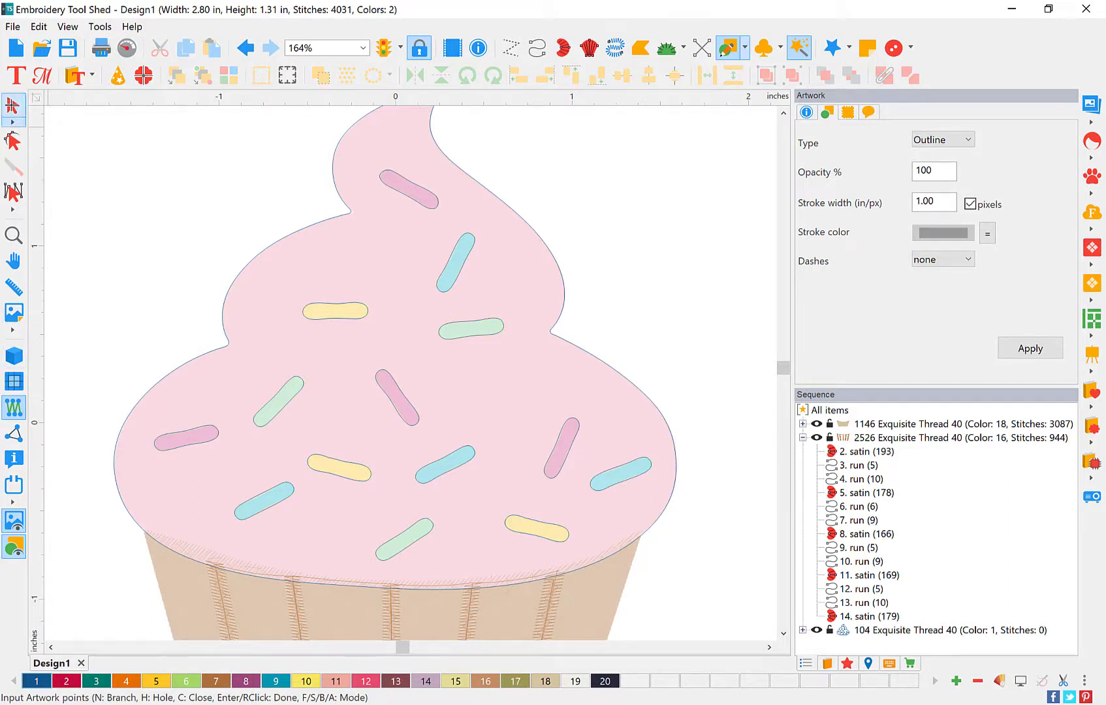
click(12, 105)
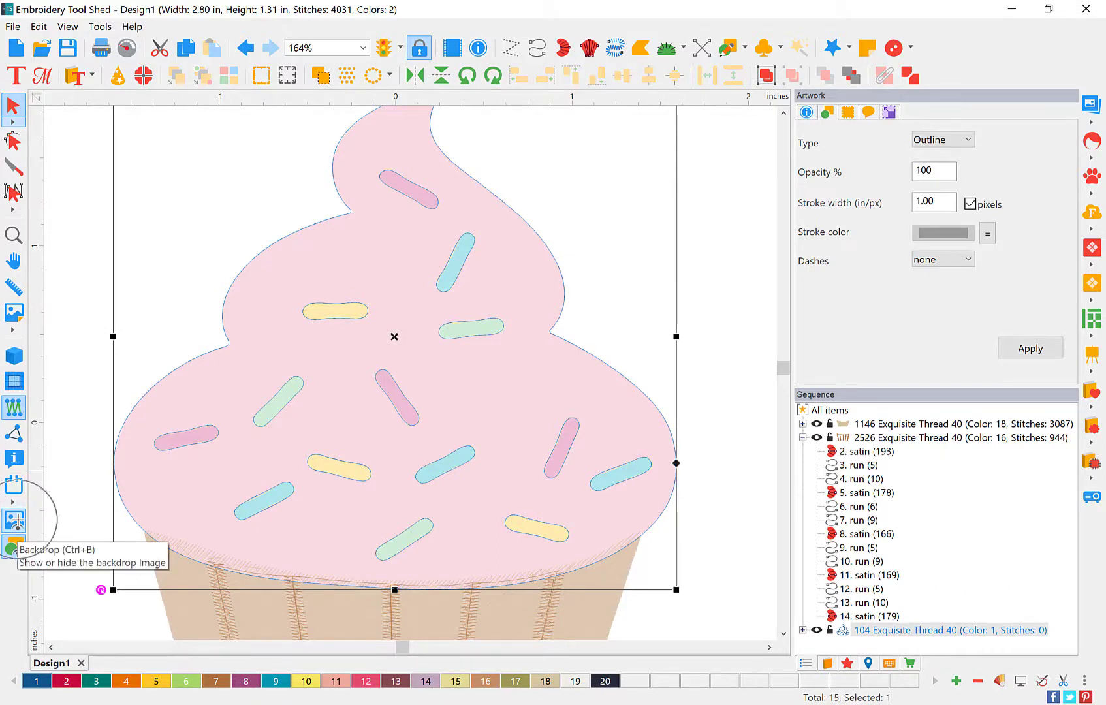
click(16, 521)
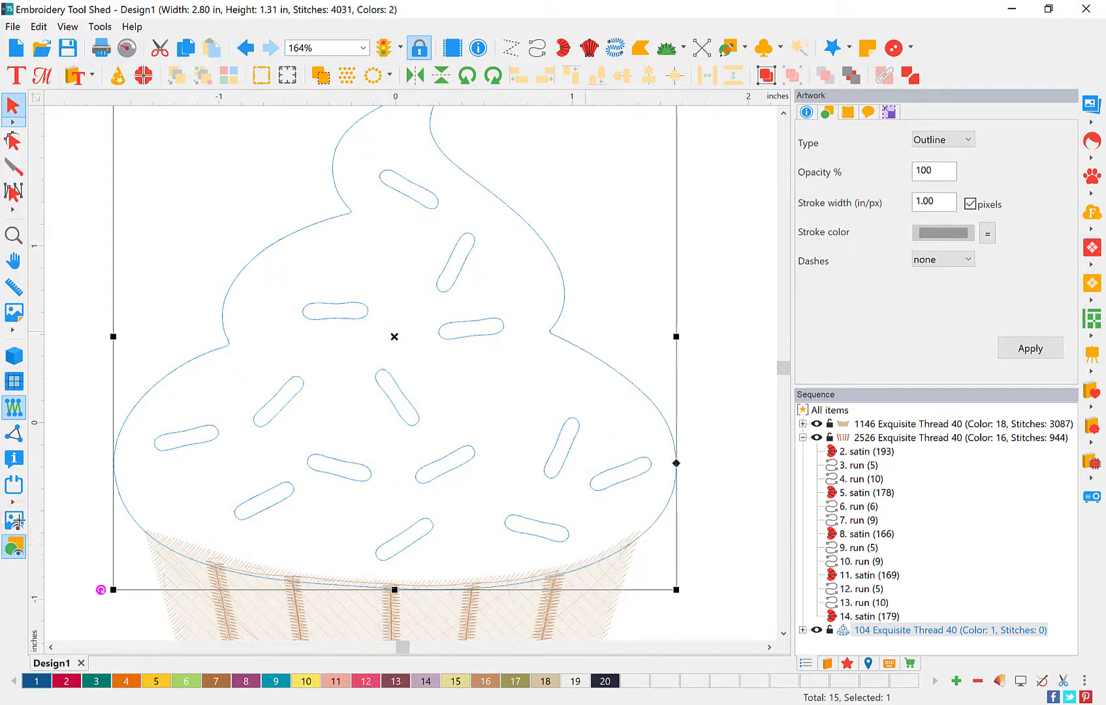
click(211, 441)
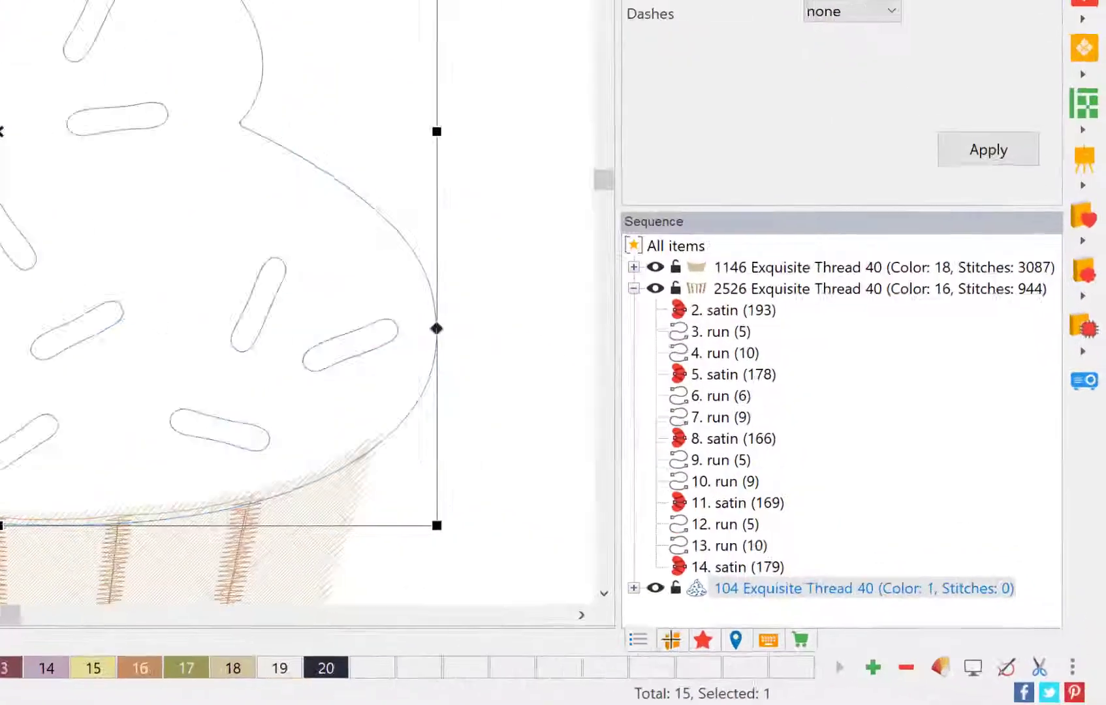
Step: Try a standard Tatami fill on the traced frosting artwork, view it in 3D, and undo the fill
click(828, 664)
click(592, 624)
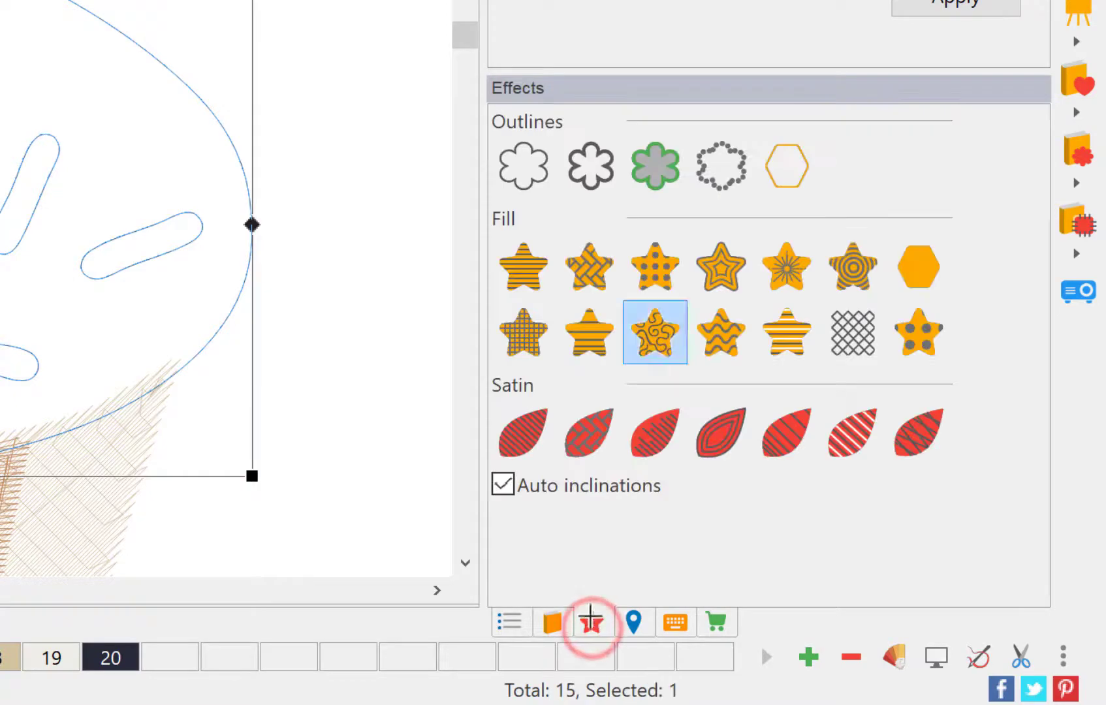
click(524, 268)
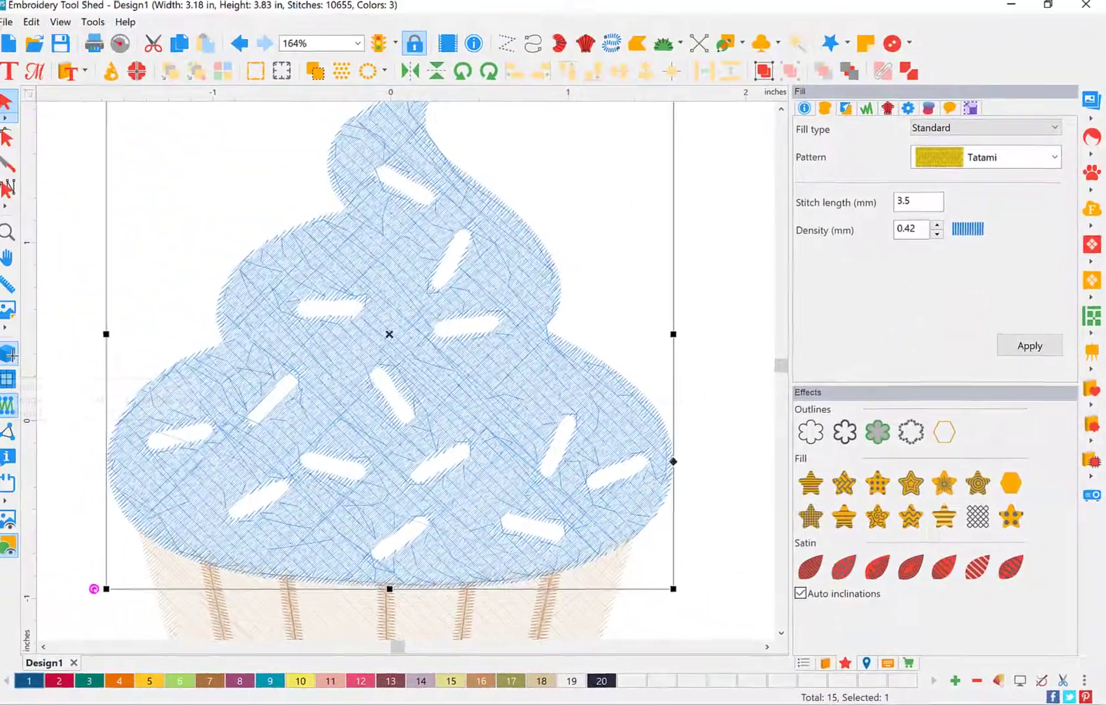
click(18, 357)
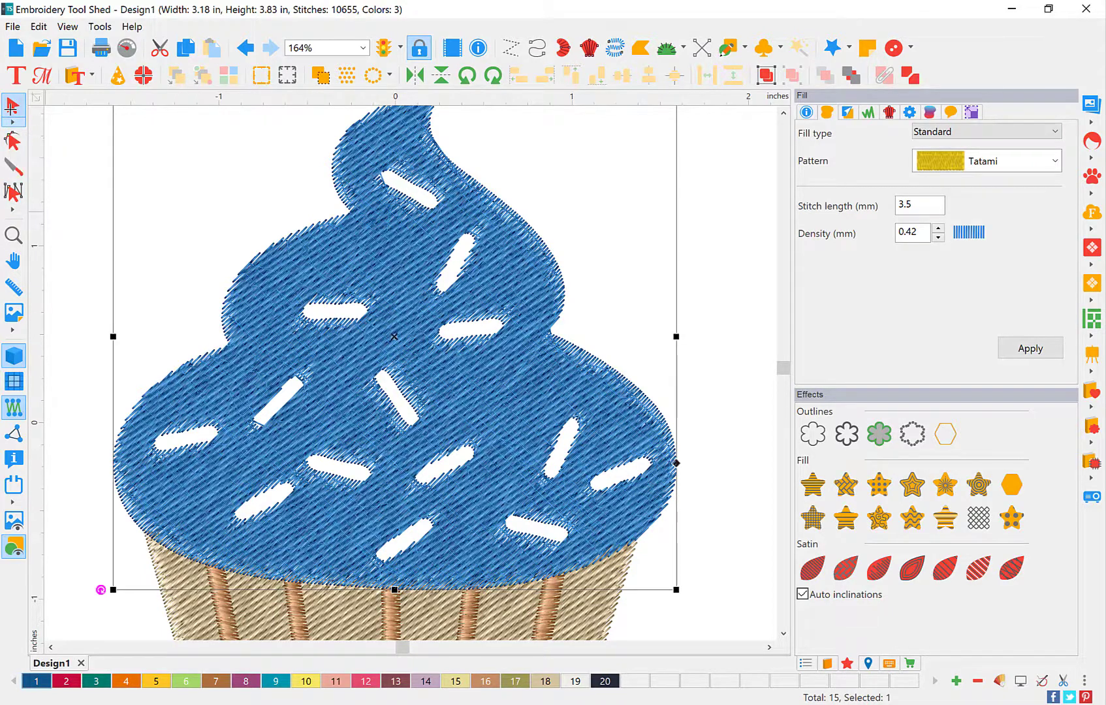
click(250, 56)
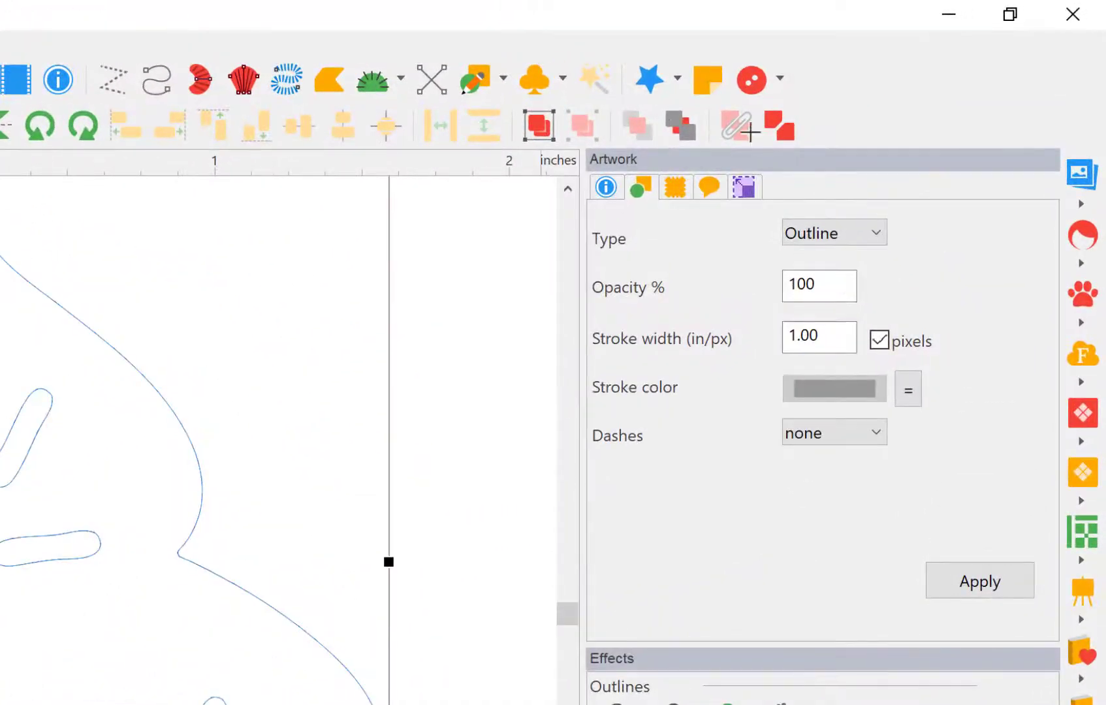
Step: Break the traced frosting artwork apart into separate frosting and sprinkle outlines, checking that individual sprinkles can be selected
click(788, 132)
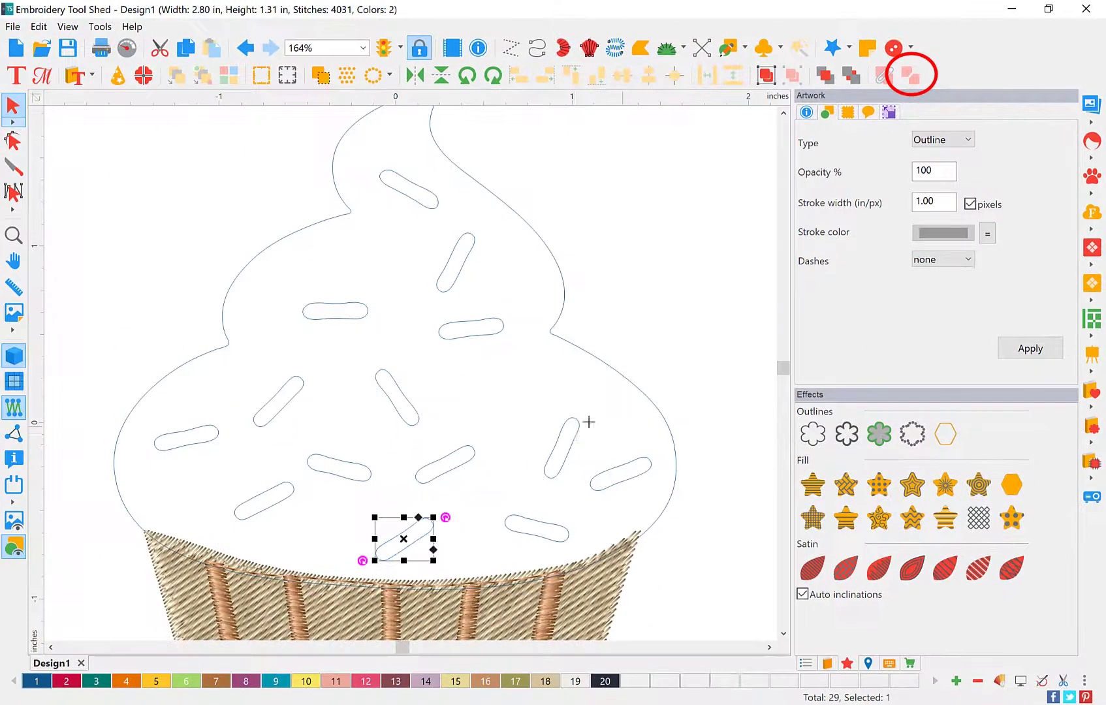
click(568, 438)
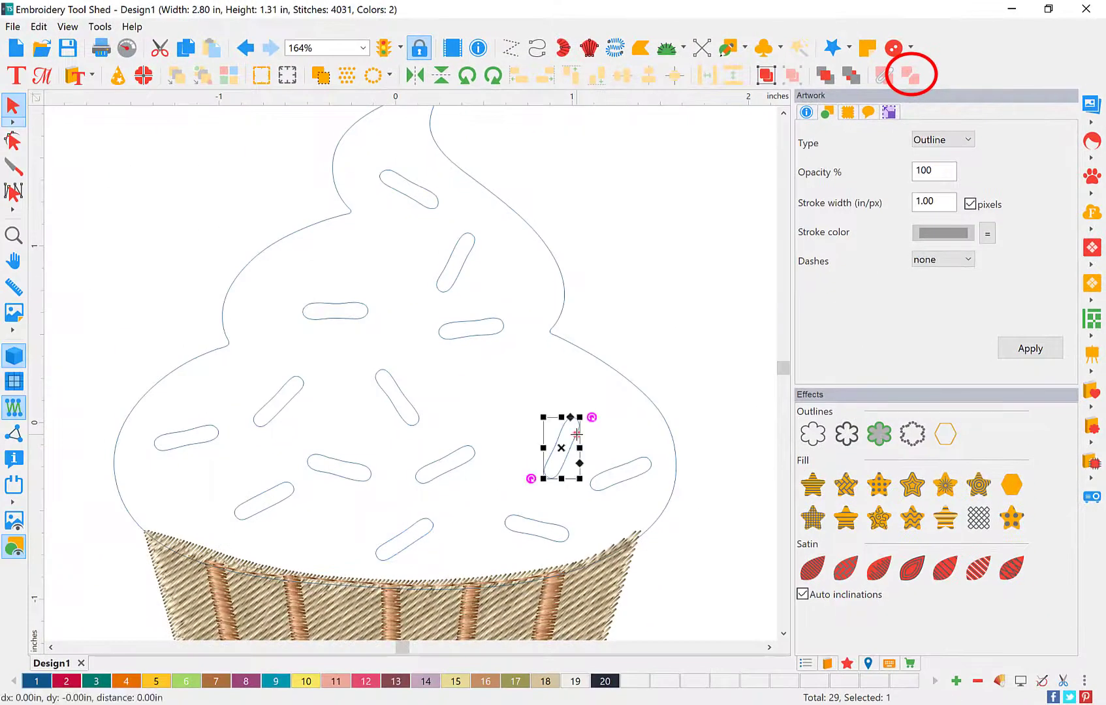
click(503, 331)
Step: Convert the outer frosting outline to a standard Tatami fill and recolor it to color 11
click(566, 291)
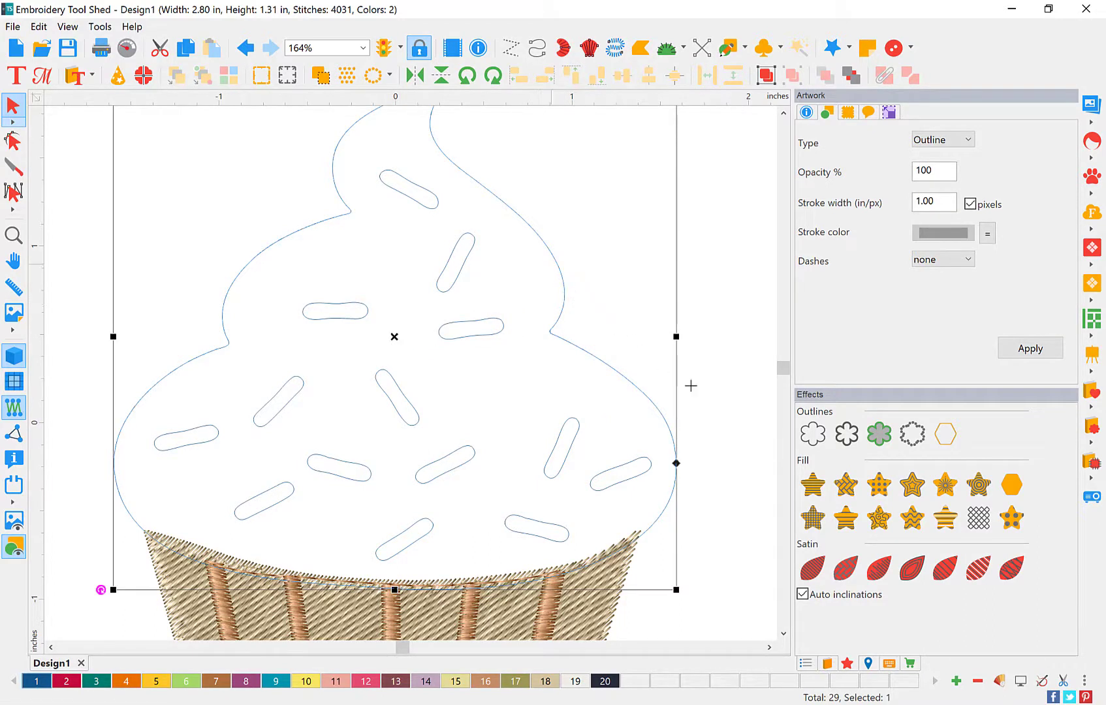
click(813, 484)
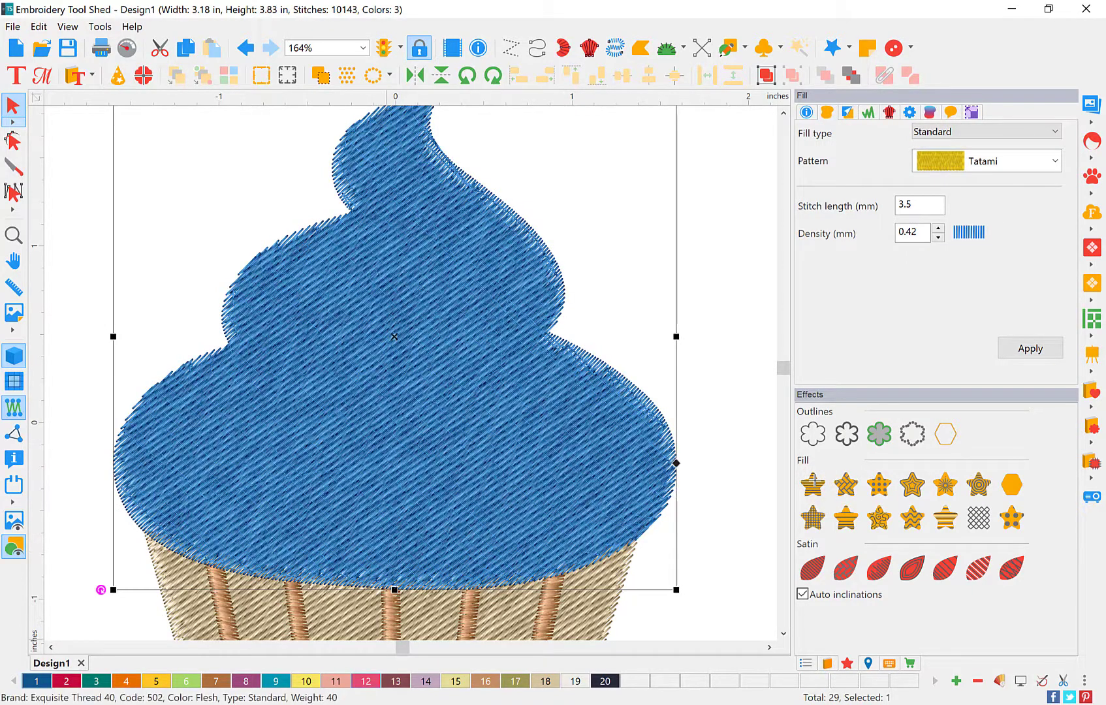
click(350, 681)
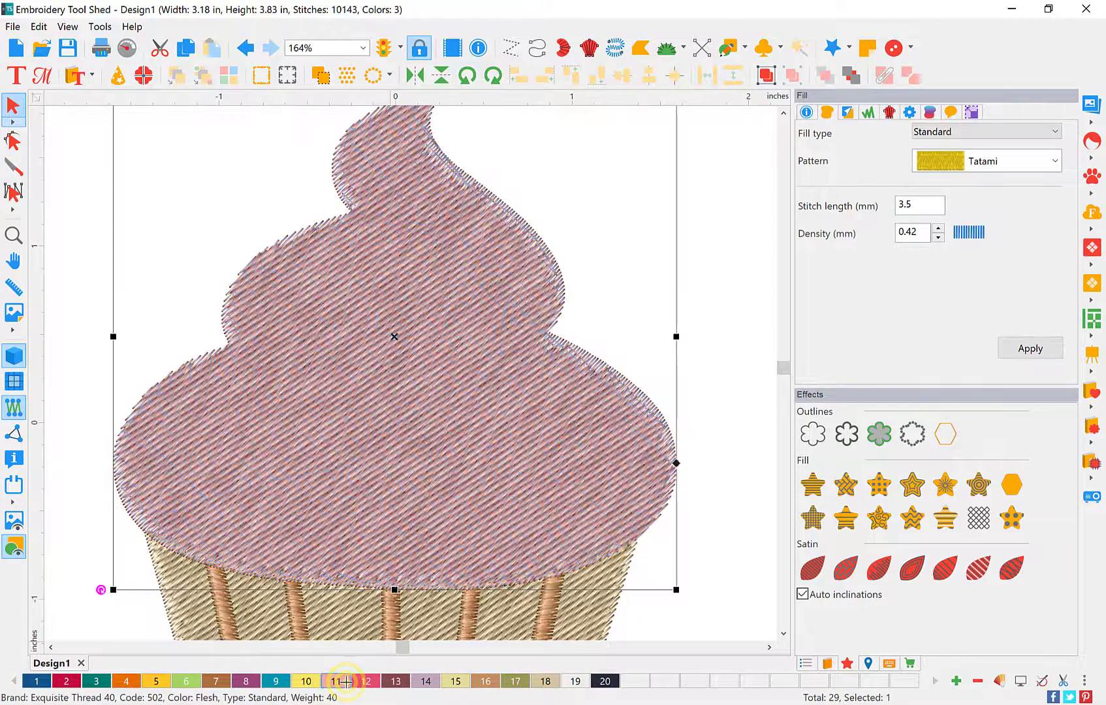
click(714, 605)
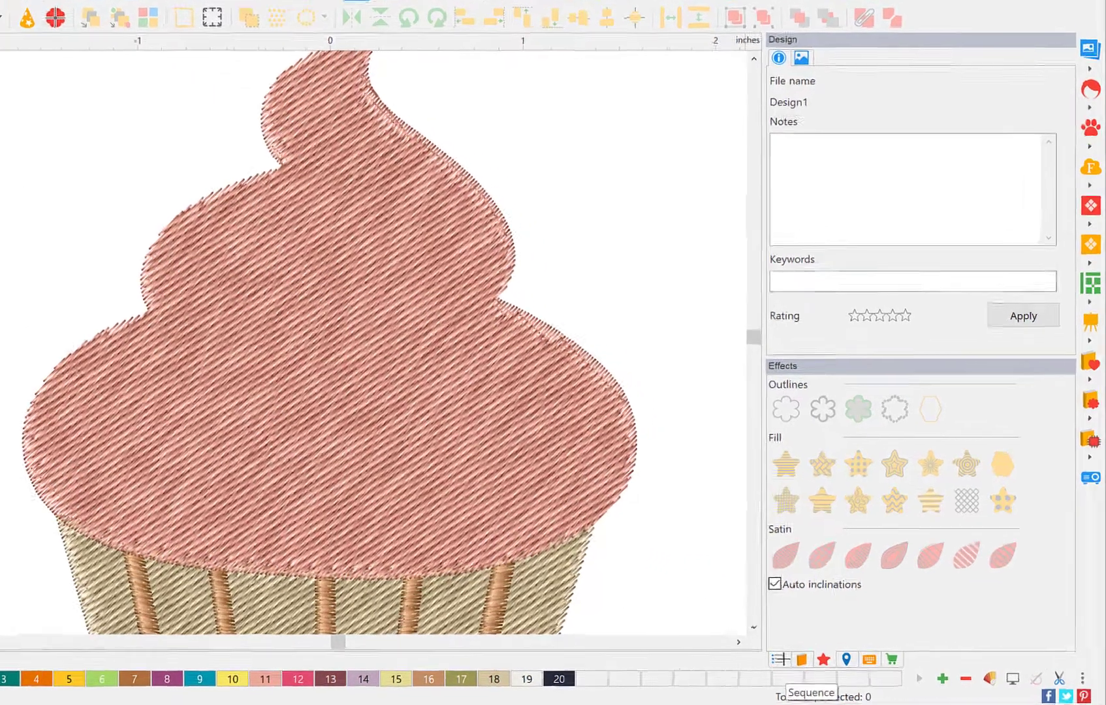
Step: Hide the wrapper's color 18 fill and its color 16 satin stripes in the sequence
click(808, 664)
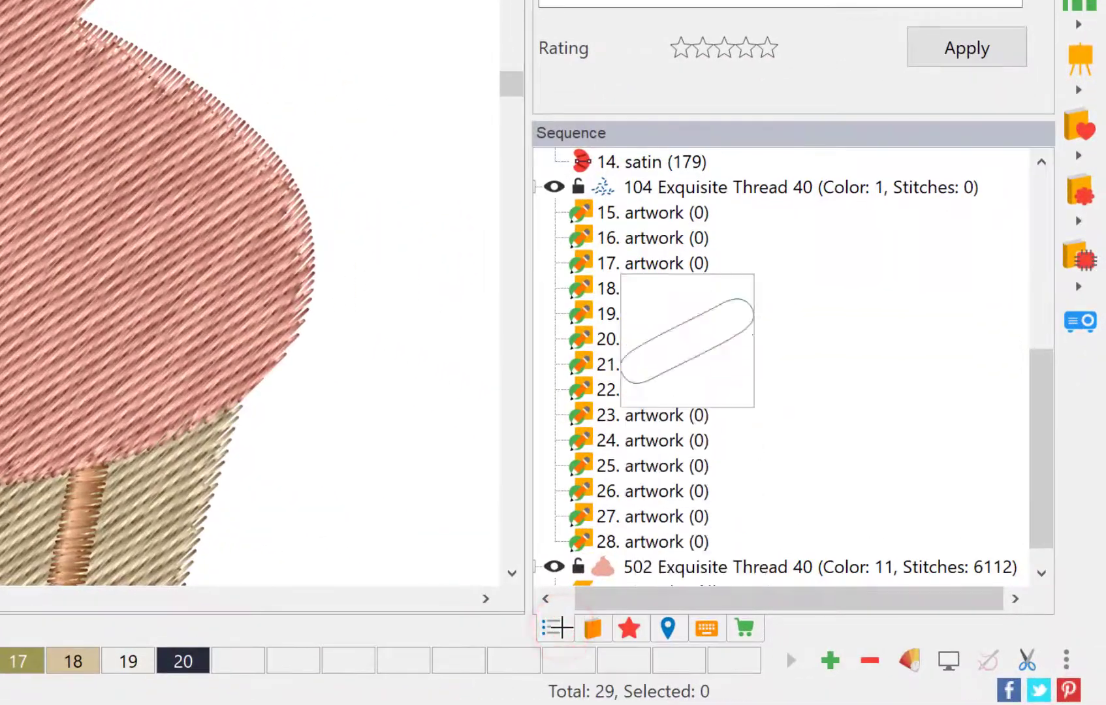
drag(1049, 426, 1031, 229)
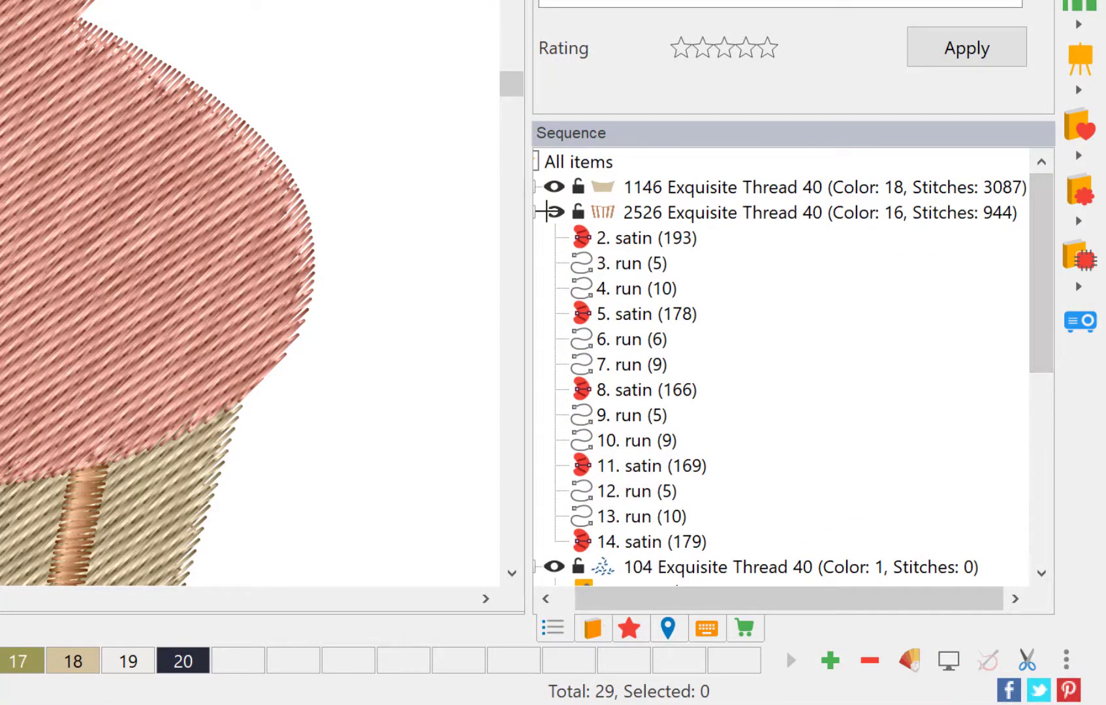
click(552, 211)
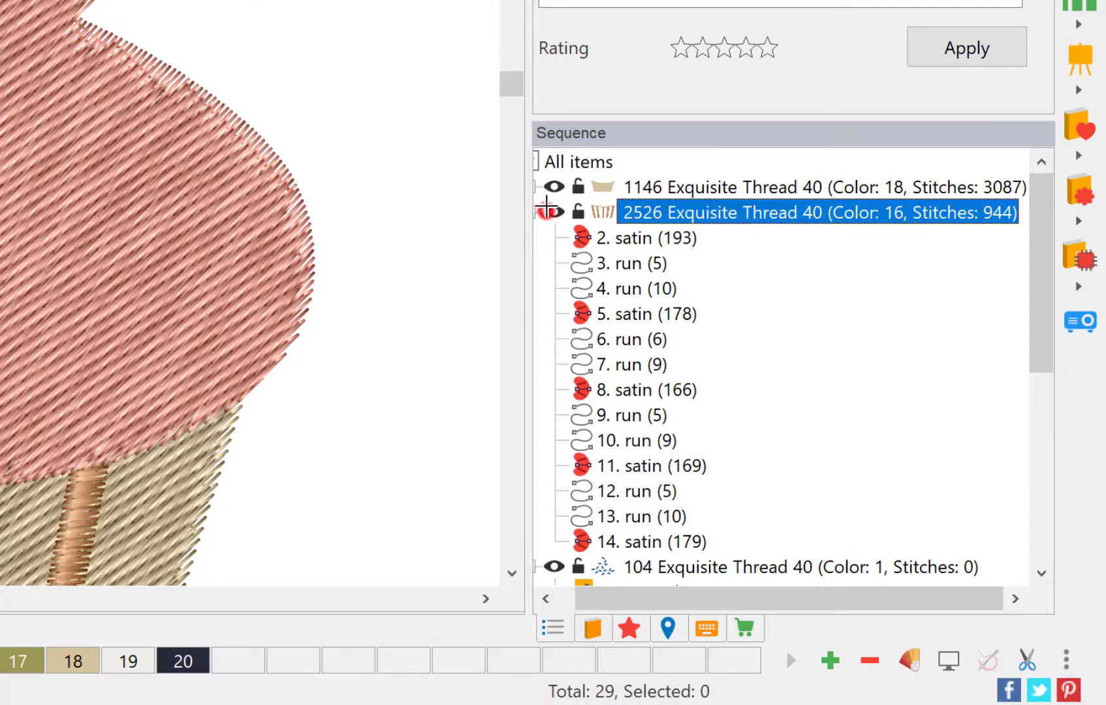
click(553, 187)
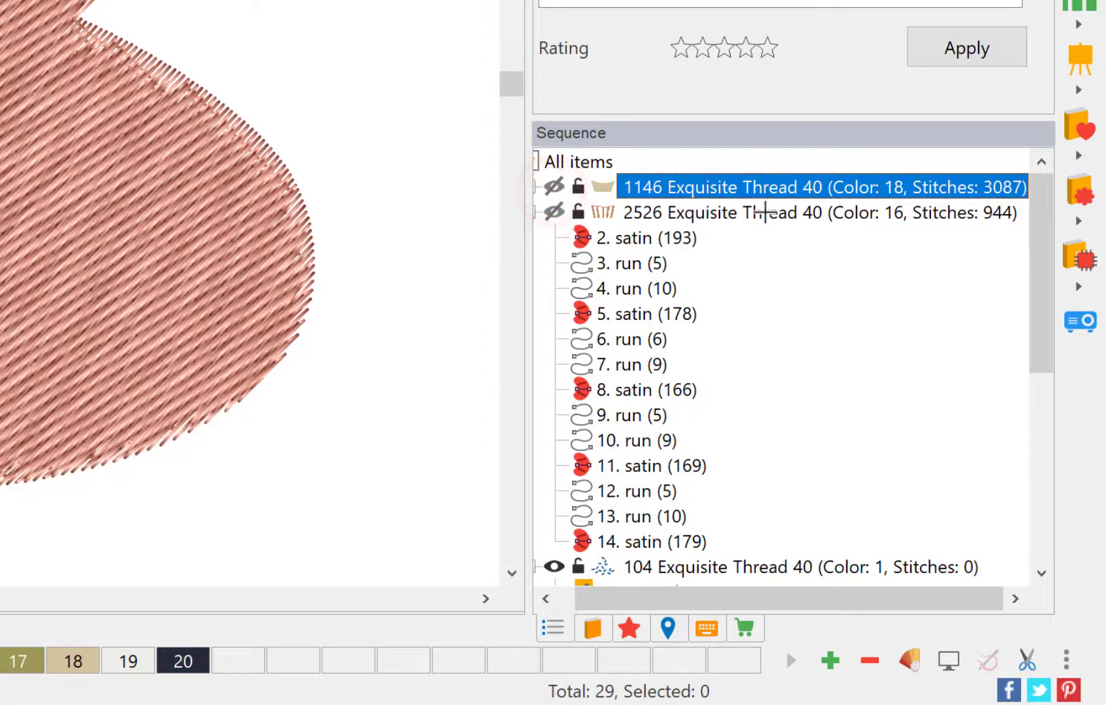
Step: Hide the color 11 frosting fill in the sequence, leaving the sprinkle outlines visible
drag(1040, 239, 1012, 392)
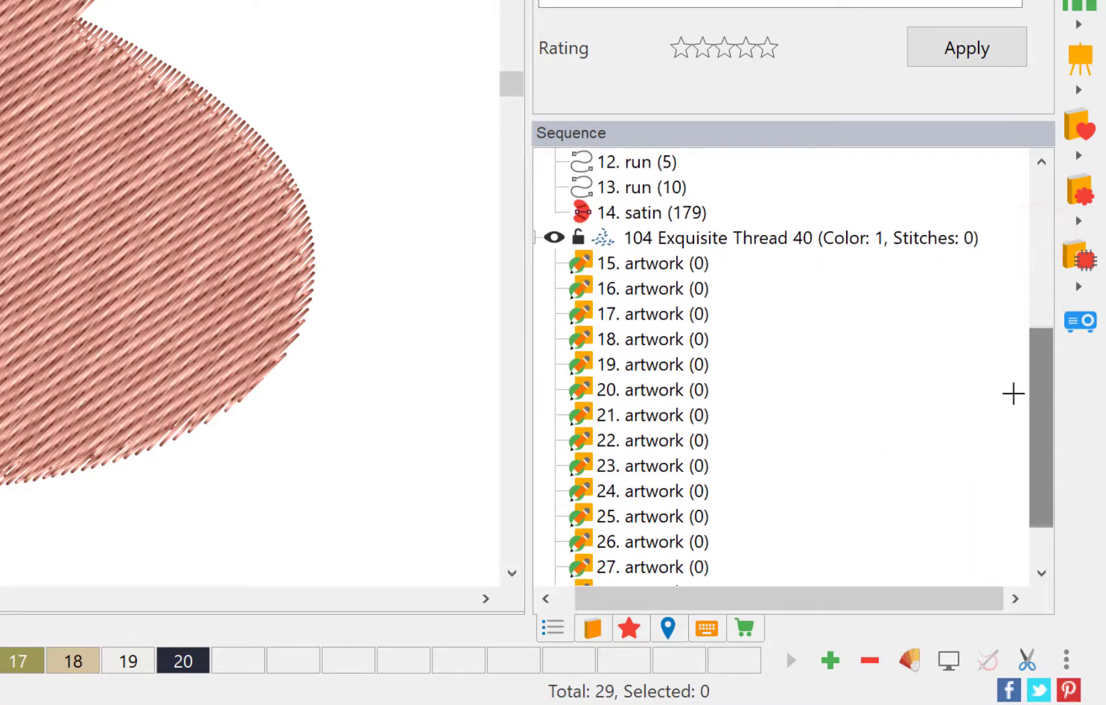
click(668, 241)
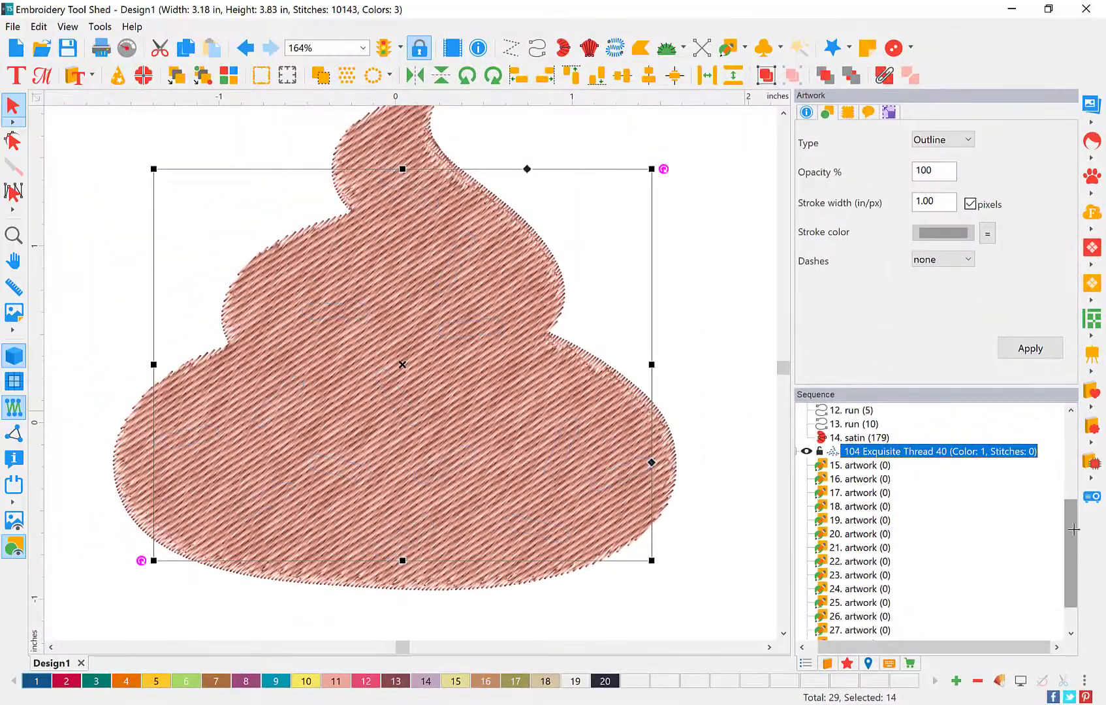
drag(1073, 529, 1068, 418)
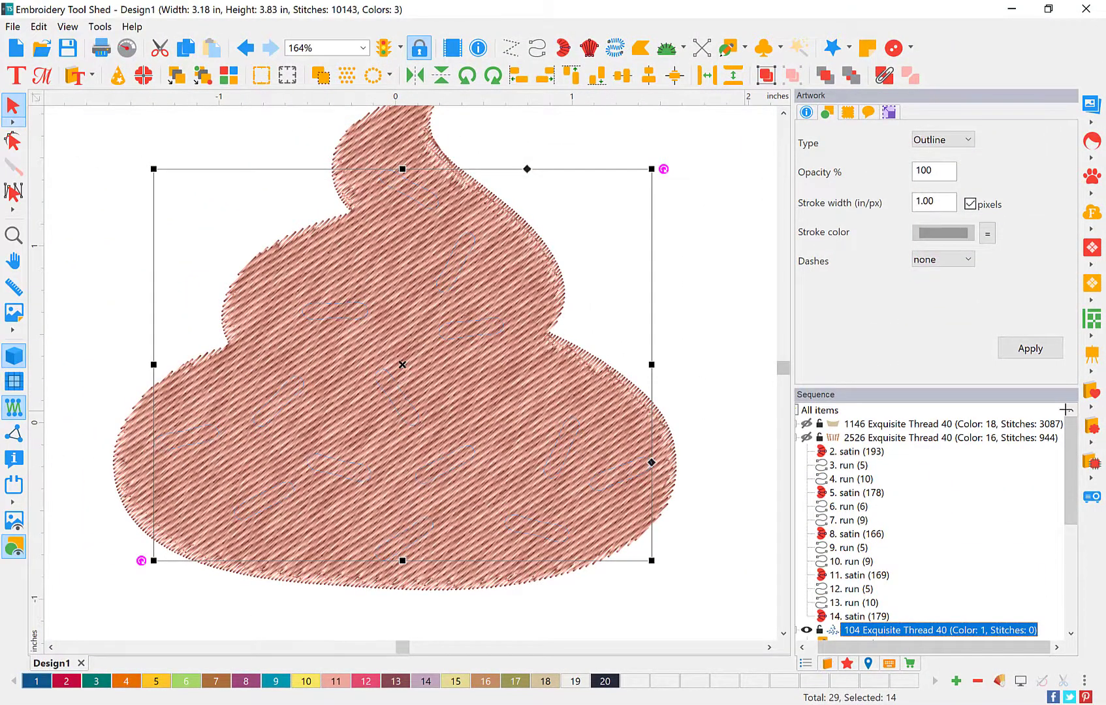
scroll(875, 557, down, 5)
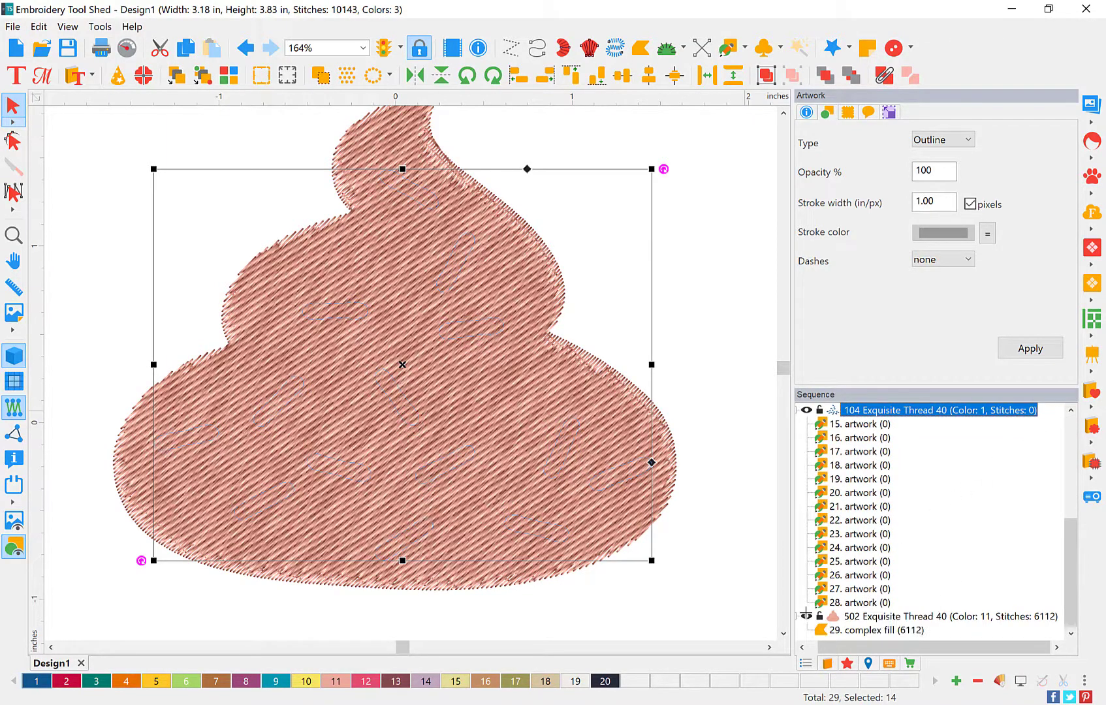
click(807, 616)
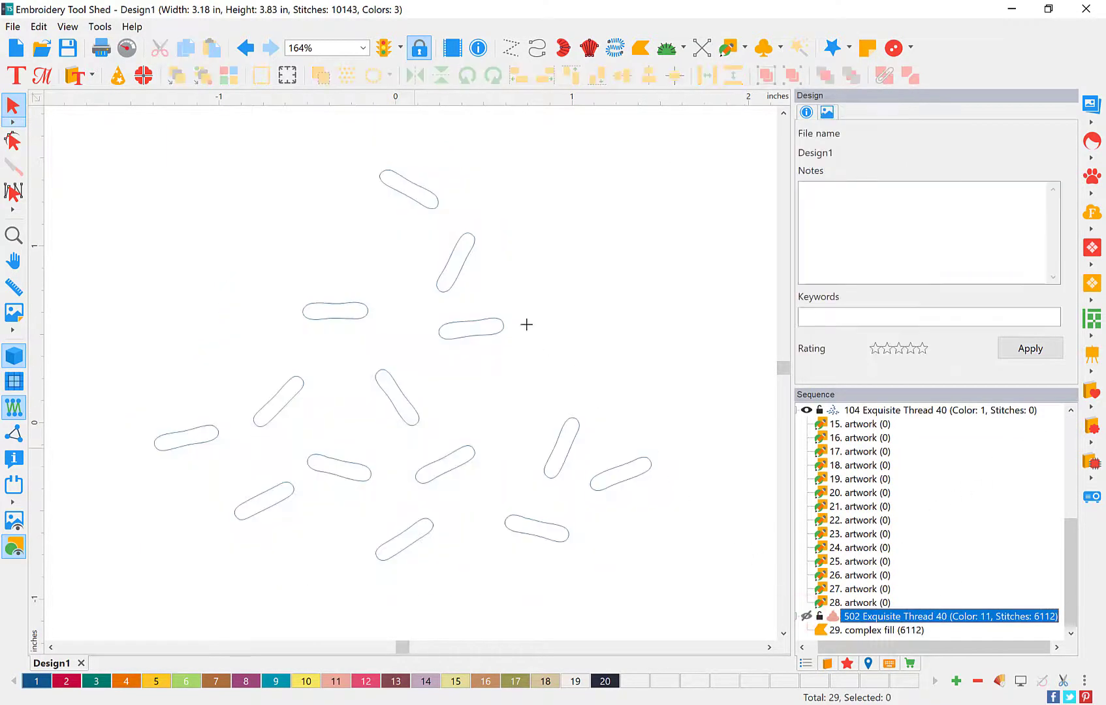
Step: Select all visible sprinkle outlines and convert them to satin fills with auto inclinations
click(395, 188)
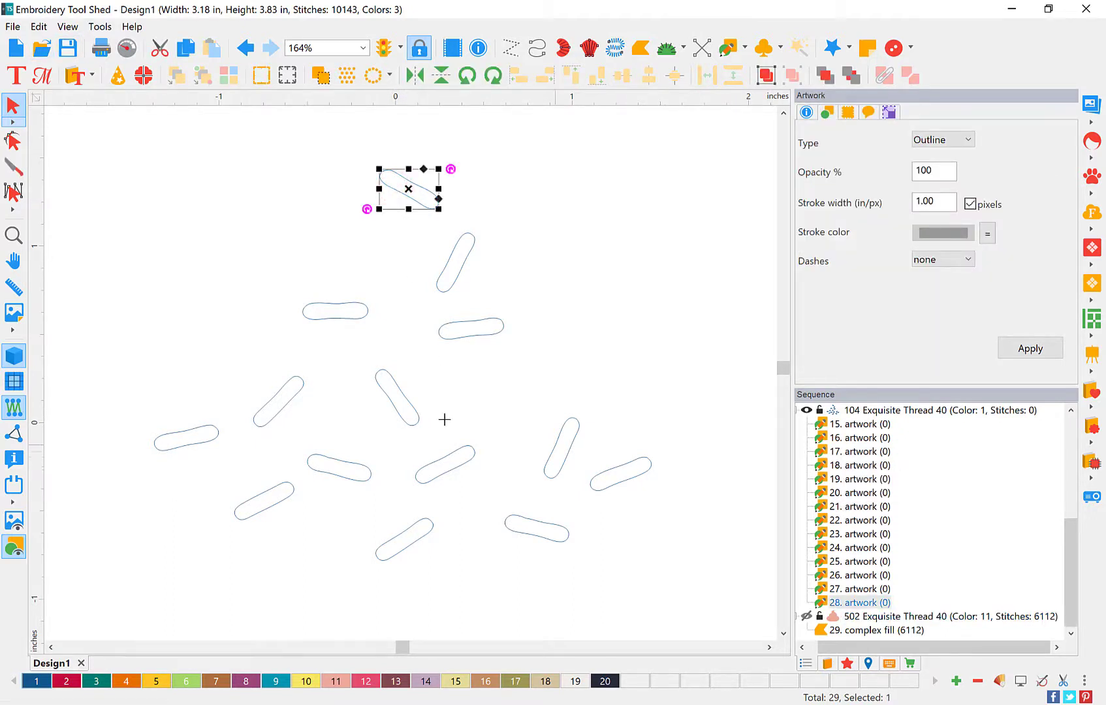
scroll(445, 419, down, 3)
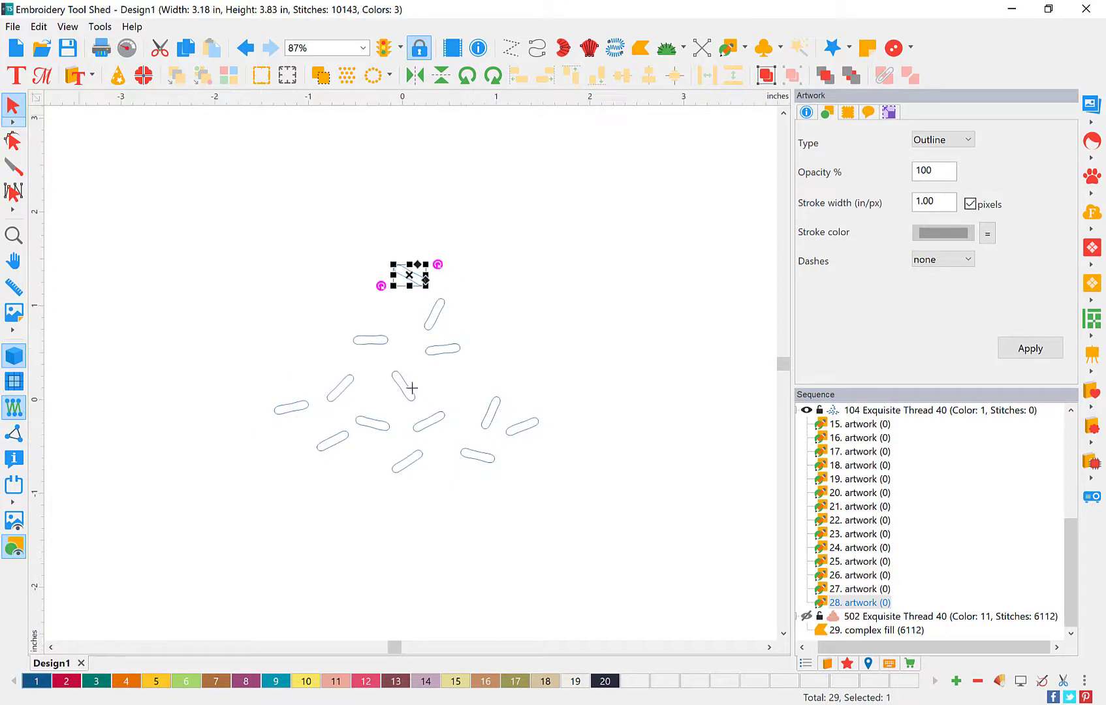
click(38, 26)
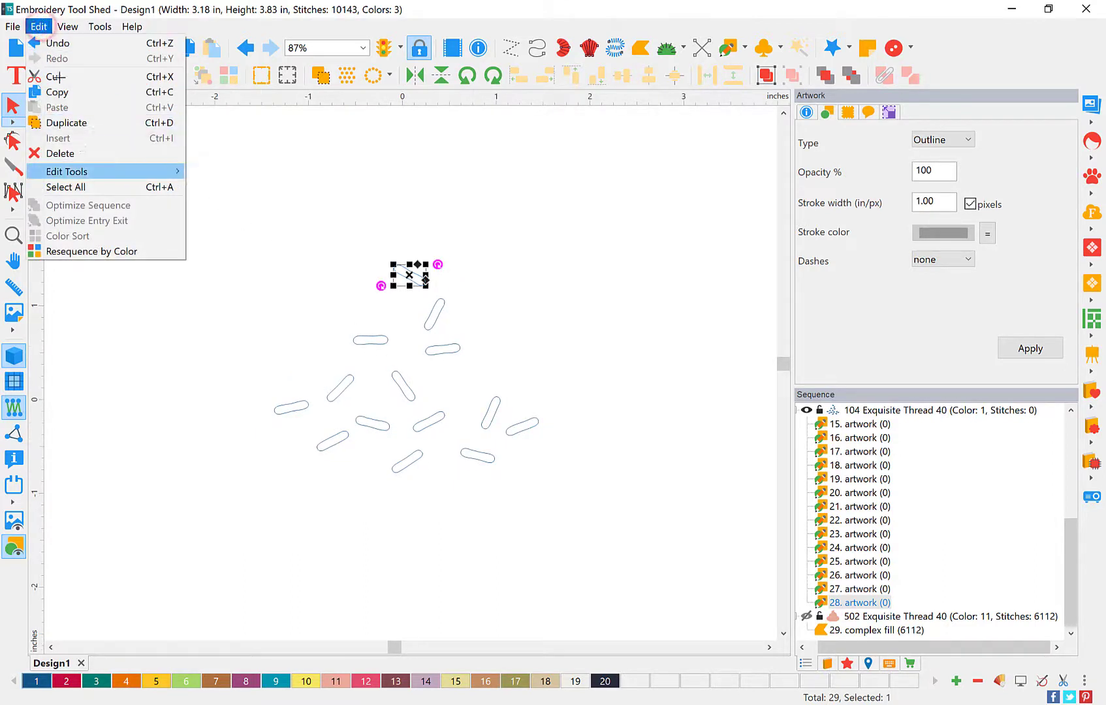
click(98, 187)
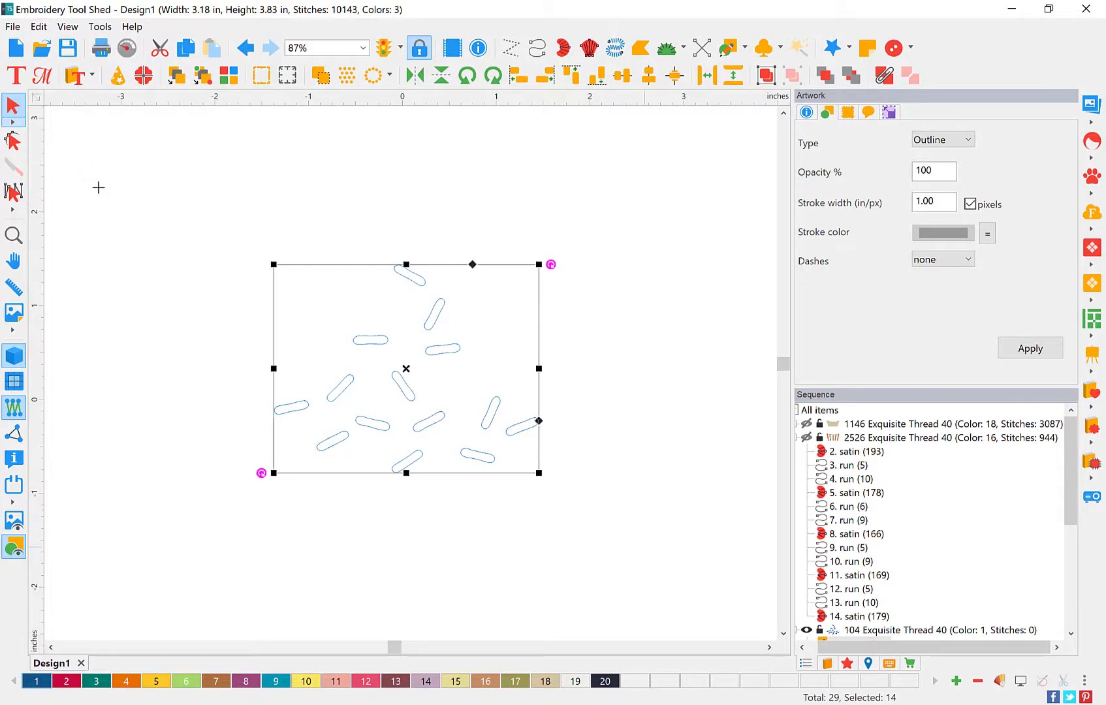
click(847, 664)
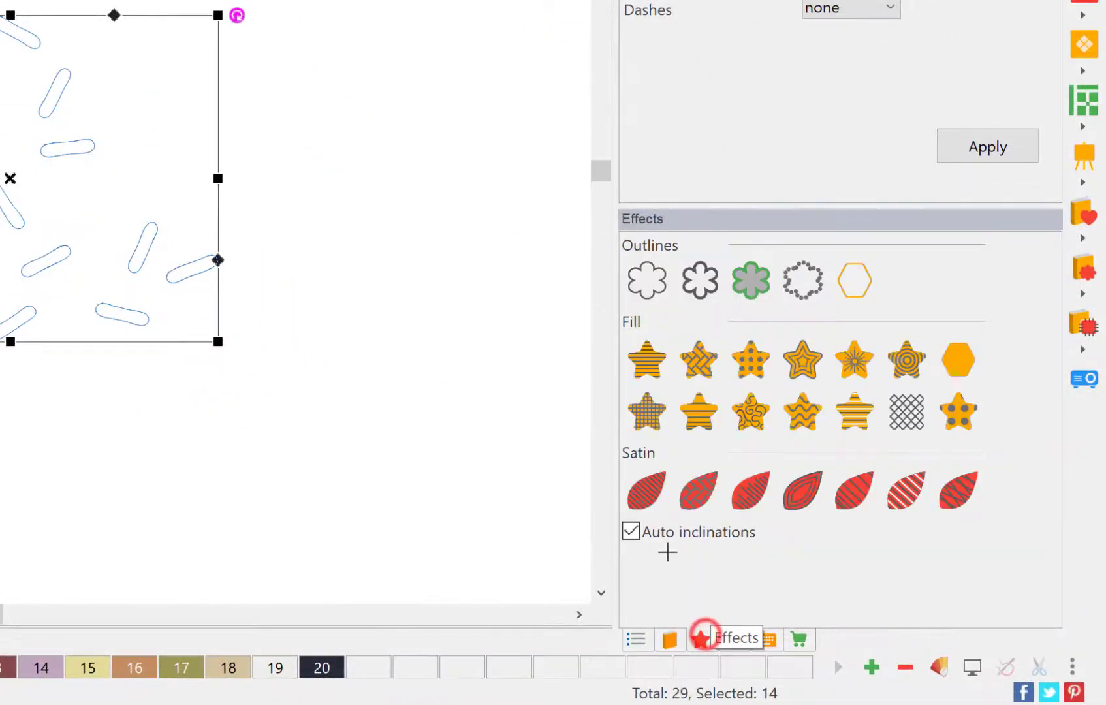
click(638, 488)
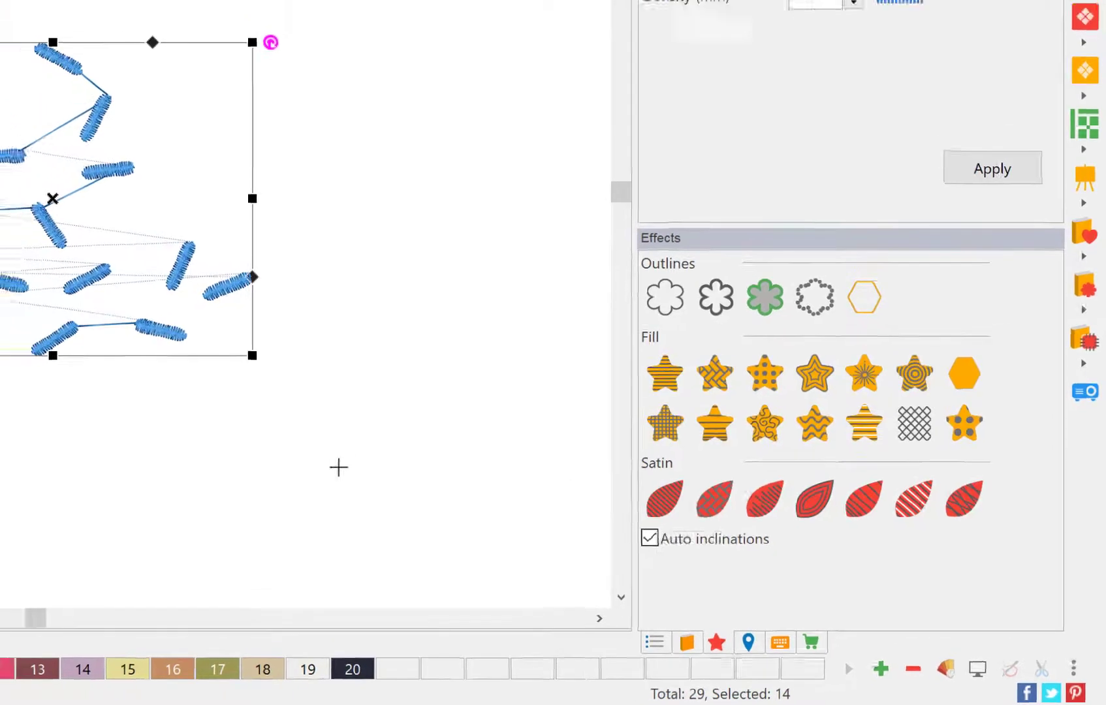
click(306, 458)
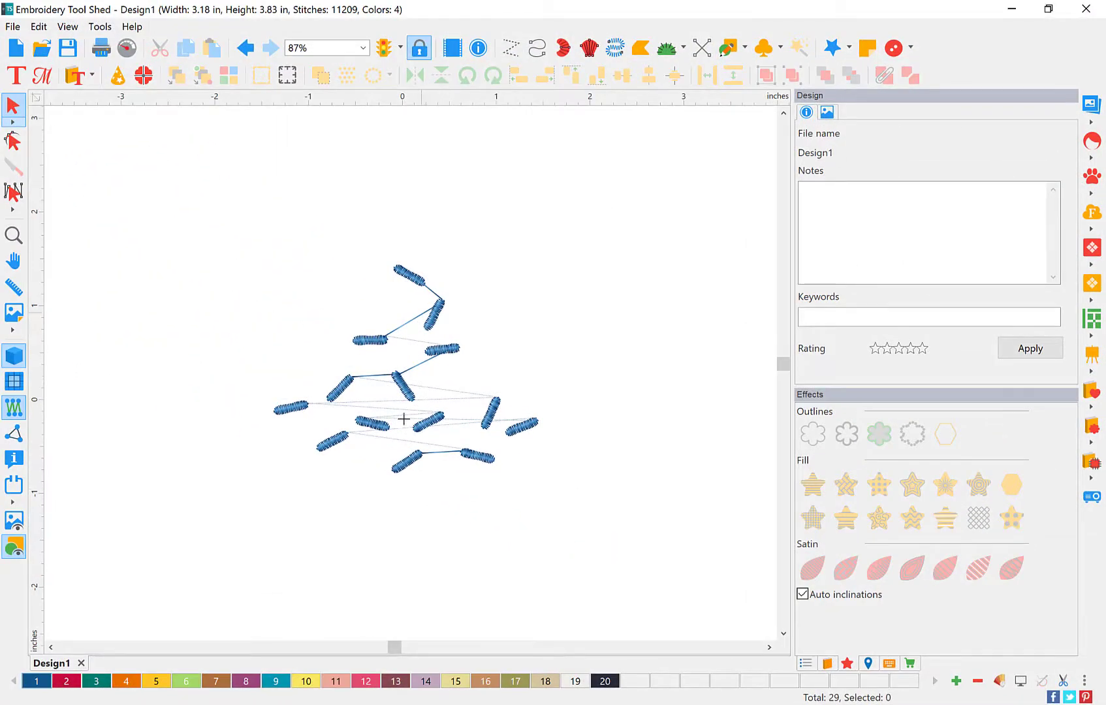
Step: Select four scattered sprinkles, including the two nearest the center, and recolor them to color 9
click(372, 341)
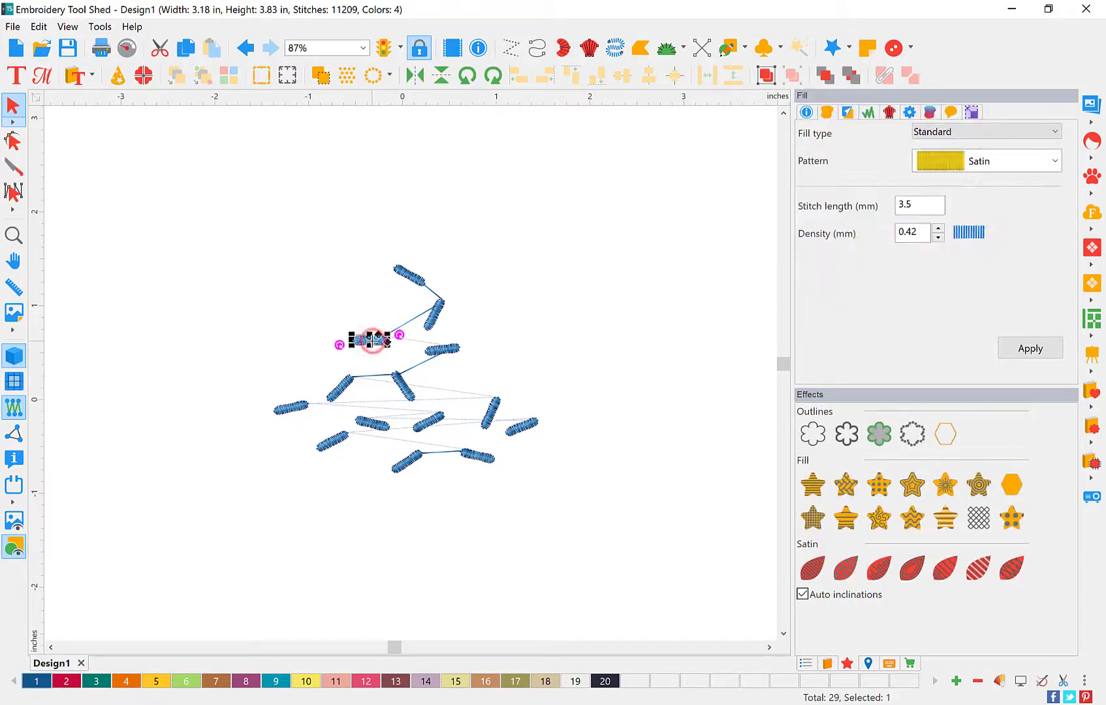
click(407, 392)
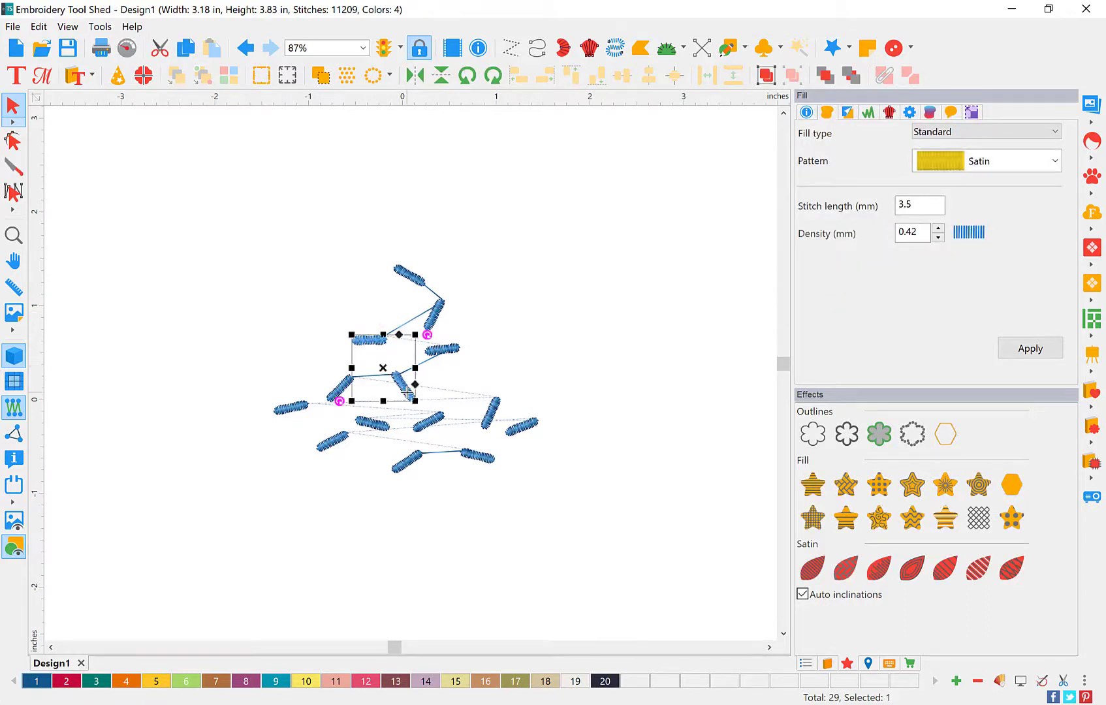
shift+click(335, 437)
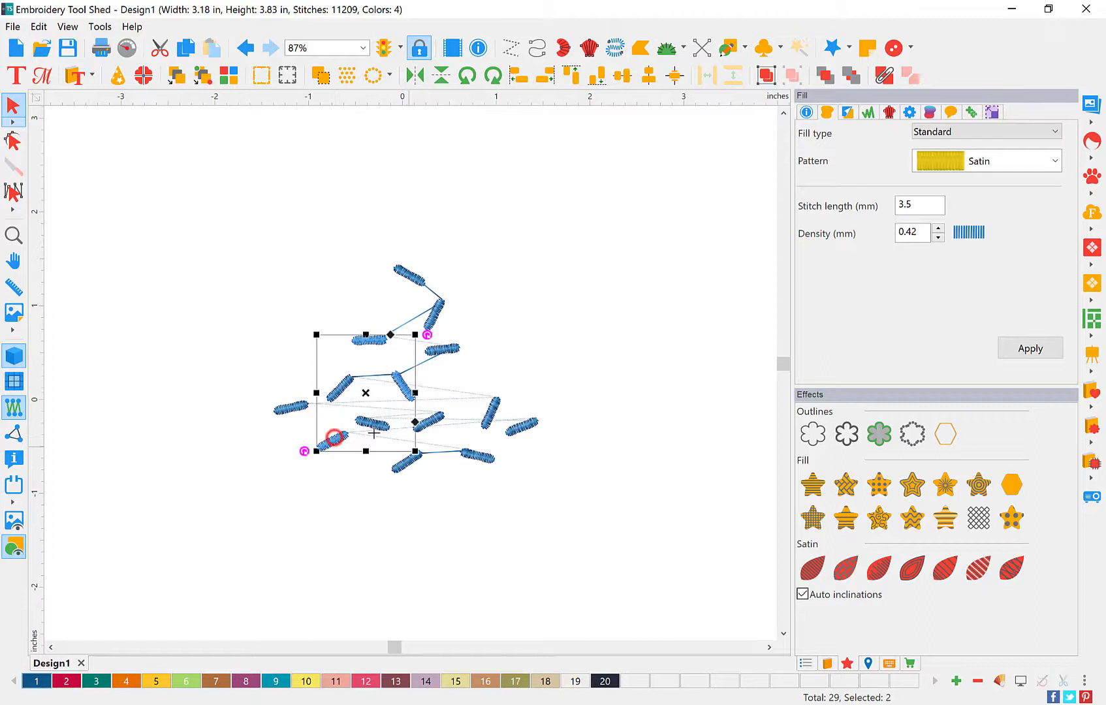
shift+click(490, 416)
click(284, 682)
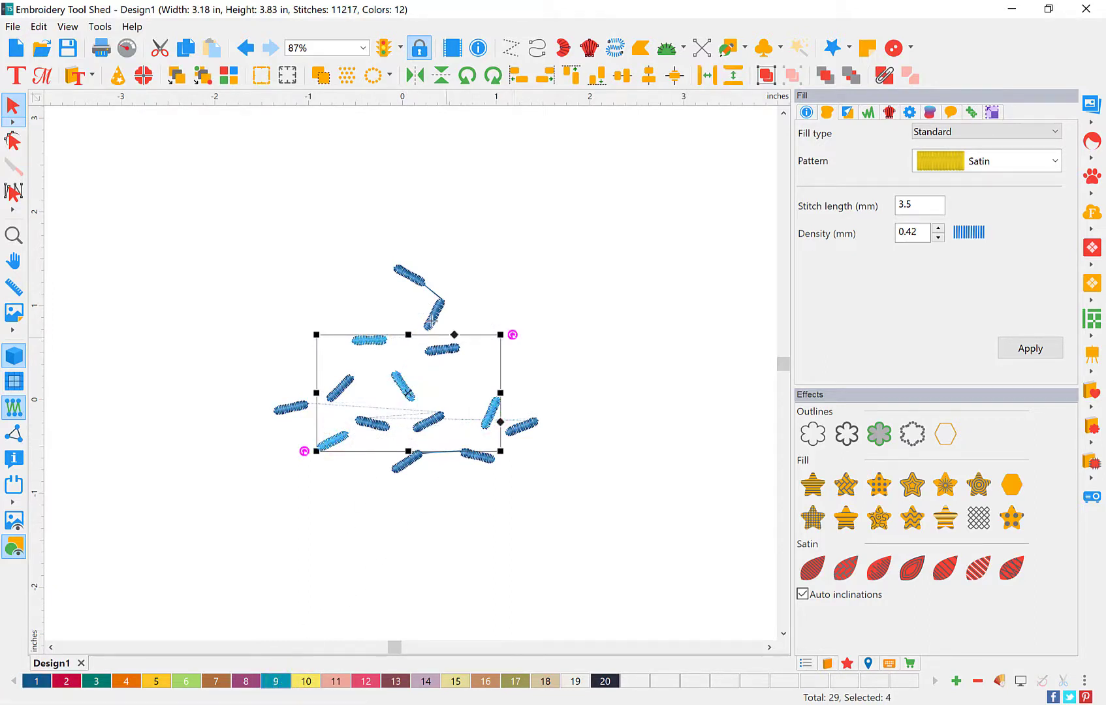
Step: Select four other scattered blue sprinkles and recolor them to color 6, Green Apple
click(432, 320)
click(361, 418)
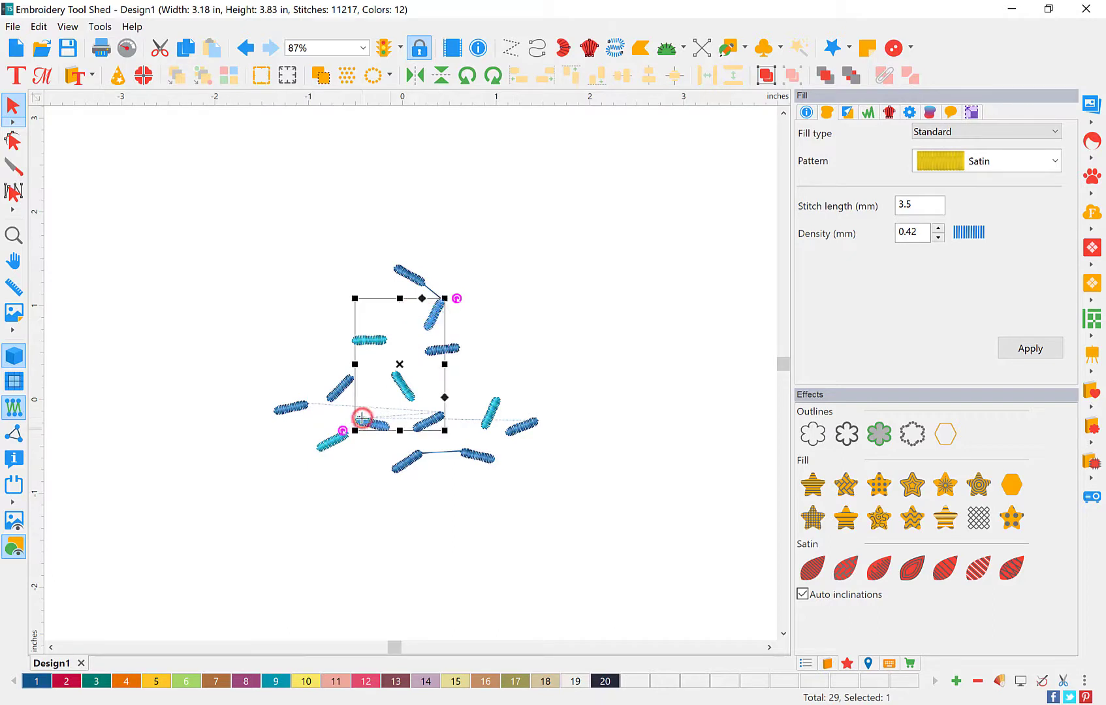
ctrl+click(287, 406)
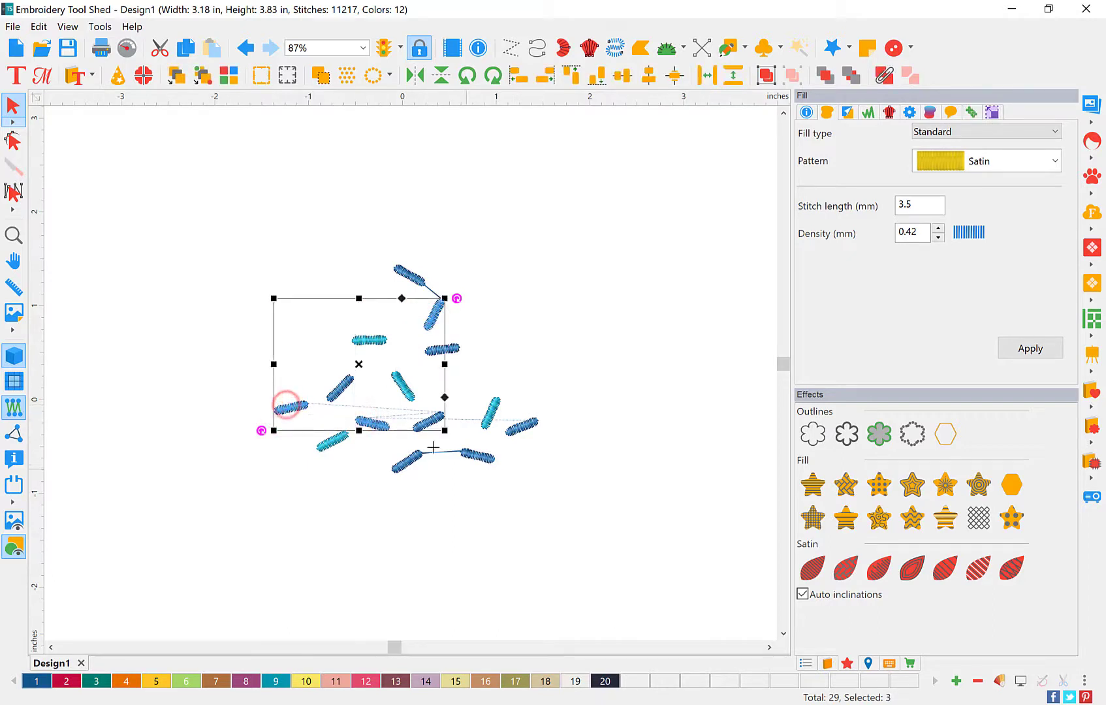
ctrl+click(472, 458)
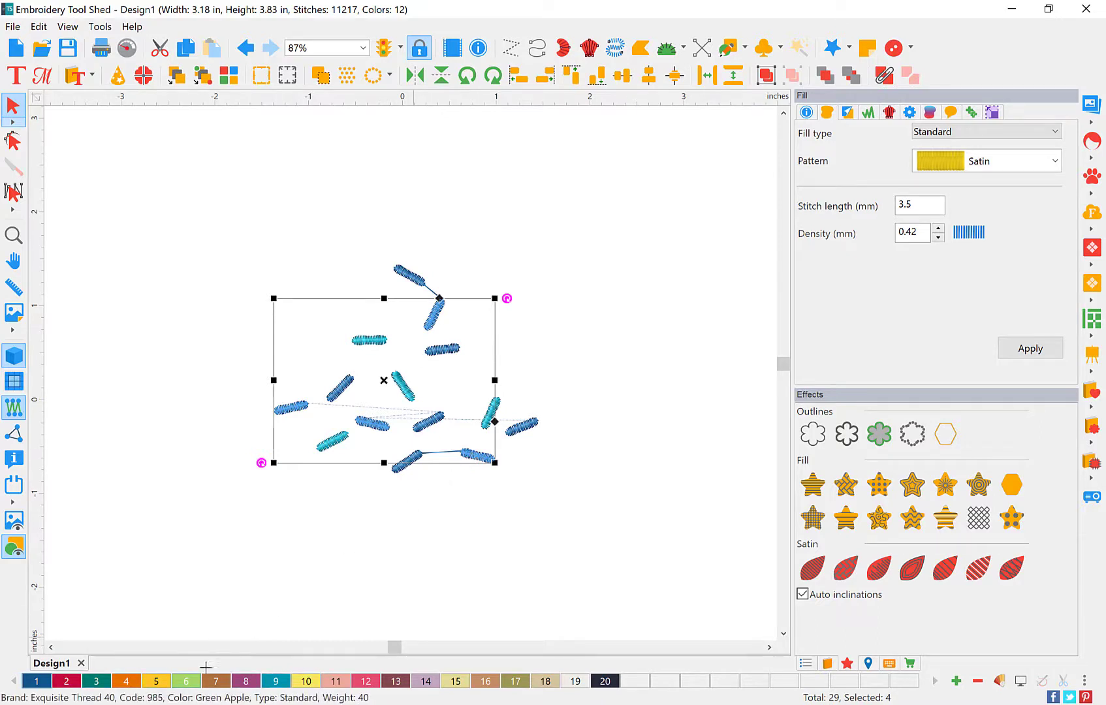
click(190, 680)
click(301, 570)
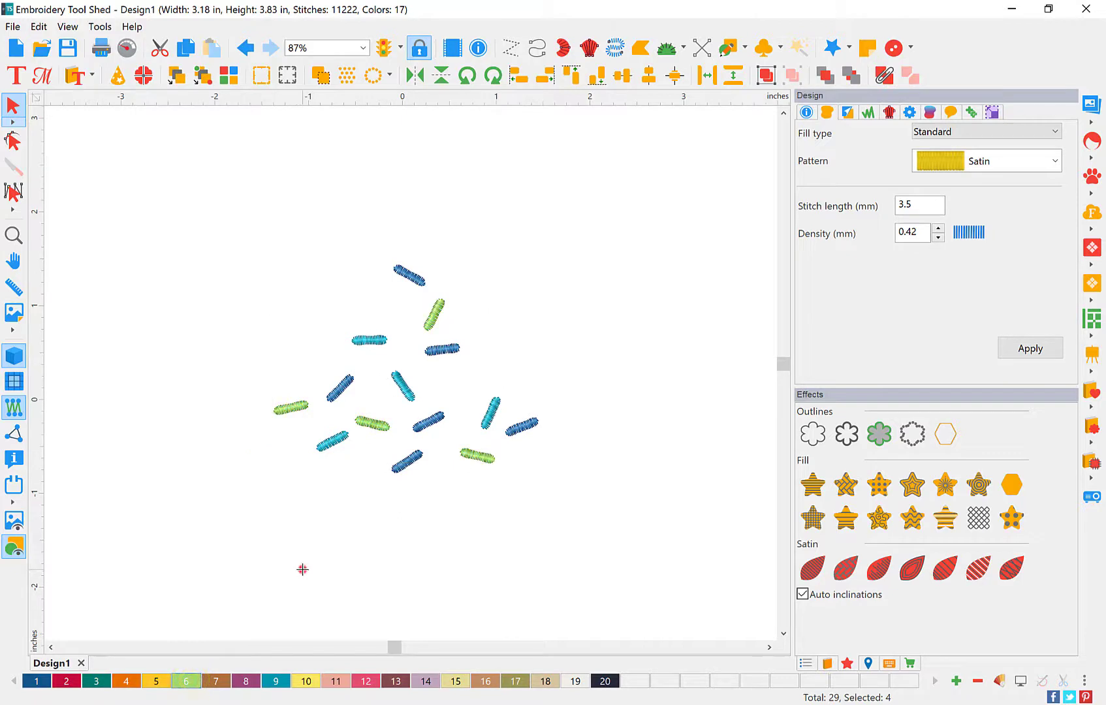
click(407, 459)
ctrl+click(421, 428)
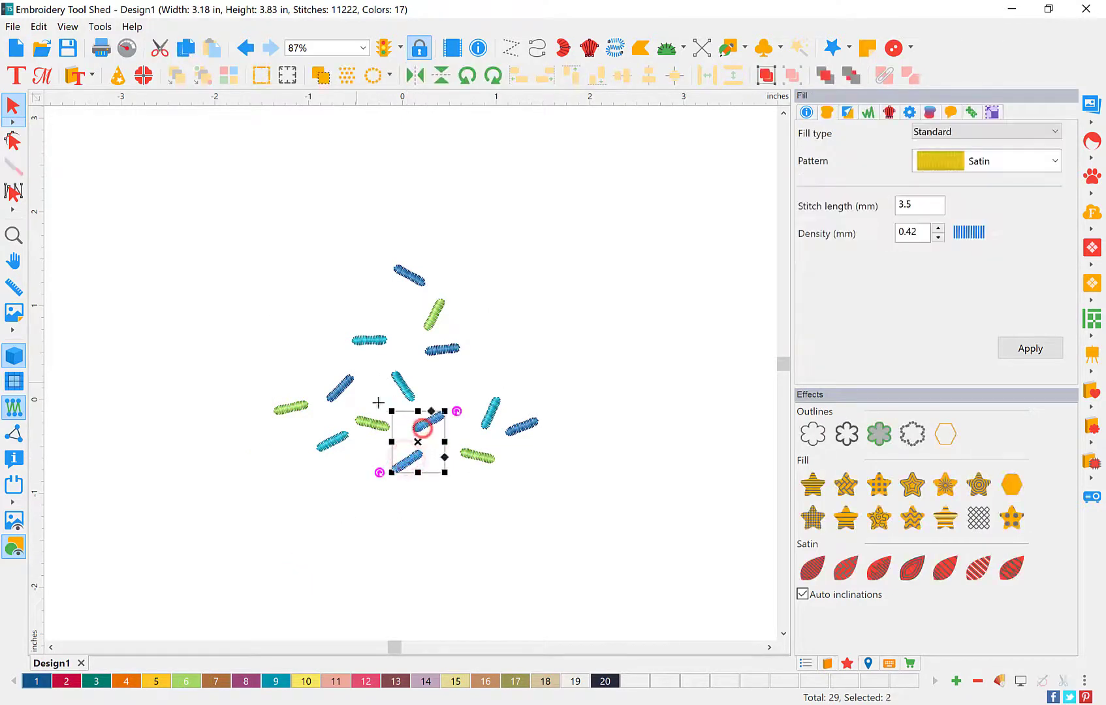
ctrl+click(344, 383)
ctrl+click(454, 352)
ctrl+click(411, 277)
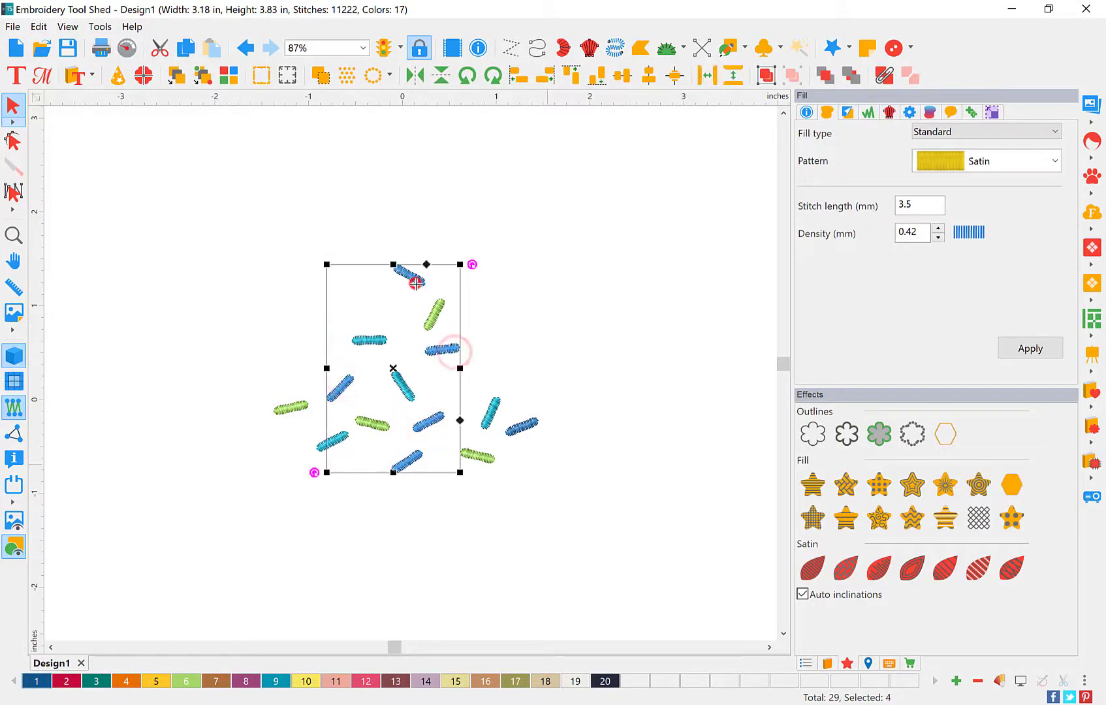
ctrl+click(529, 426)
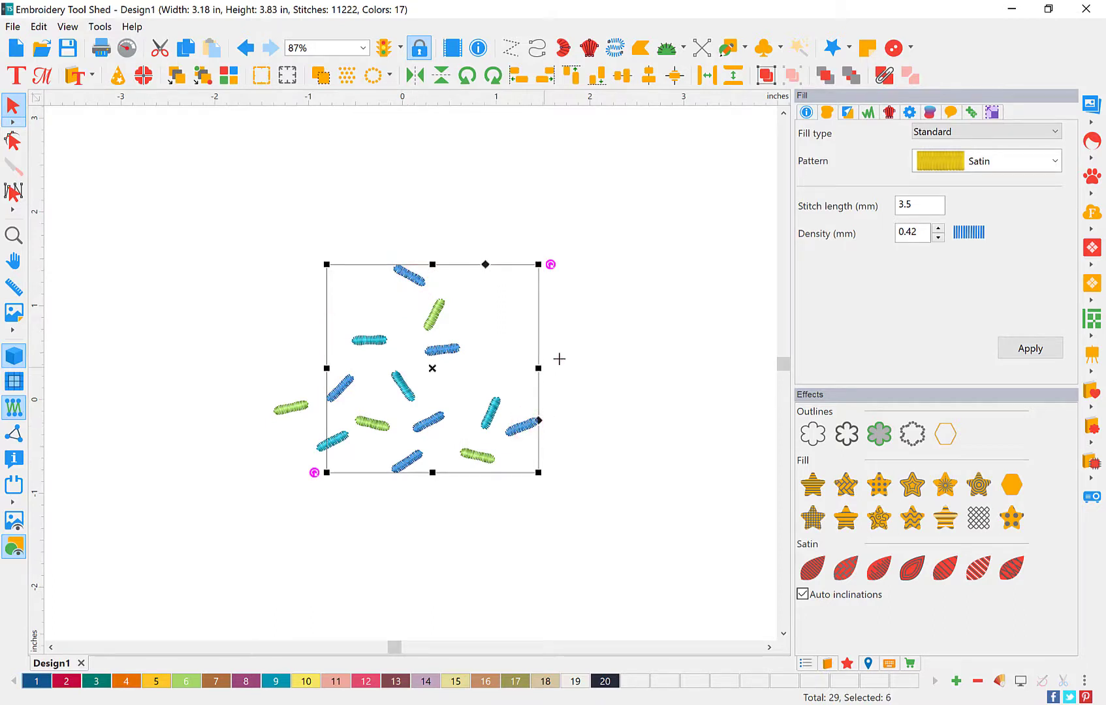
click(559, 359)
Step: Select the six remaining dark blue sprinkles and recolor them to color 5, Crocus
click(412, 278)
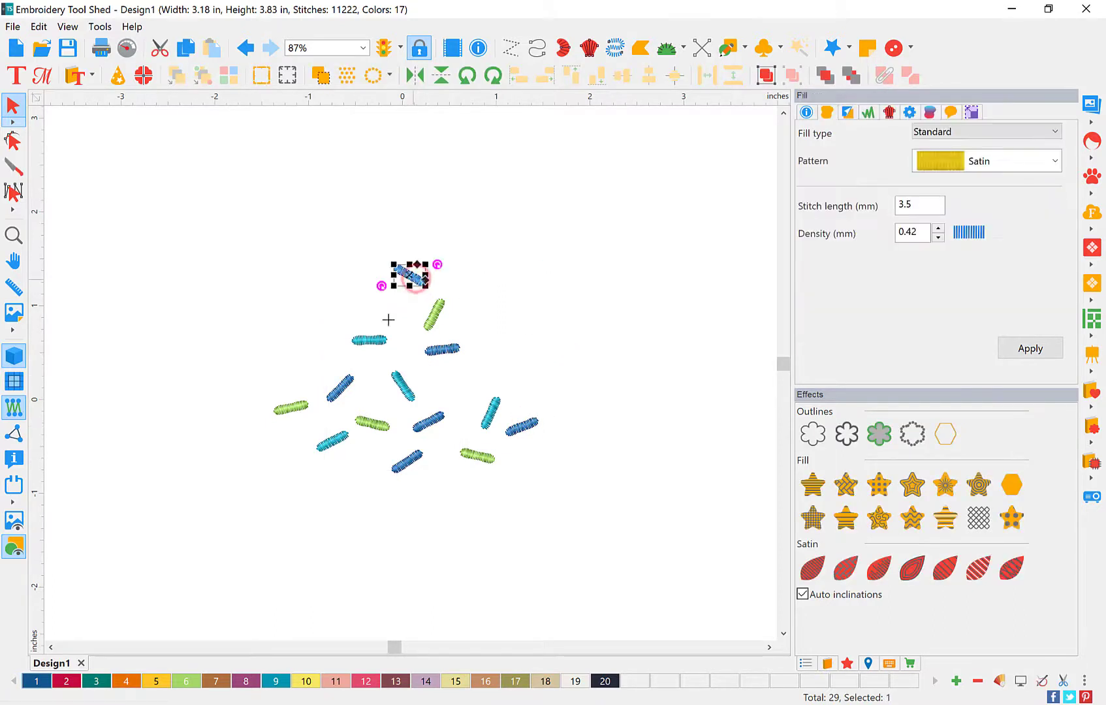
ctrl+click(338, 393)
ctrl+click(440, 354)
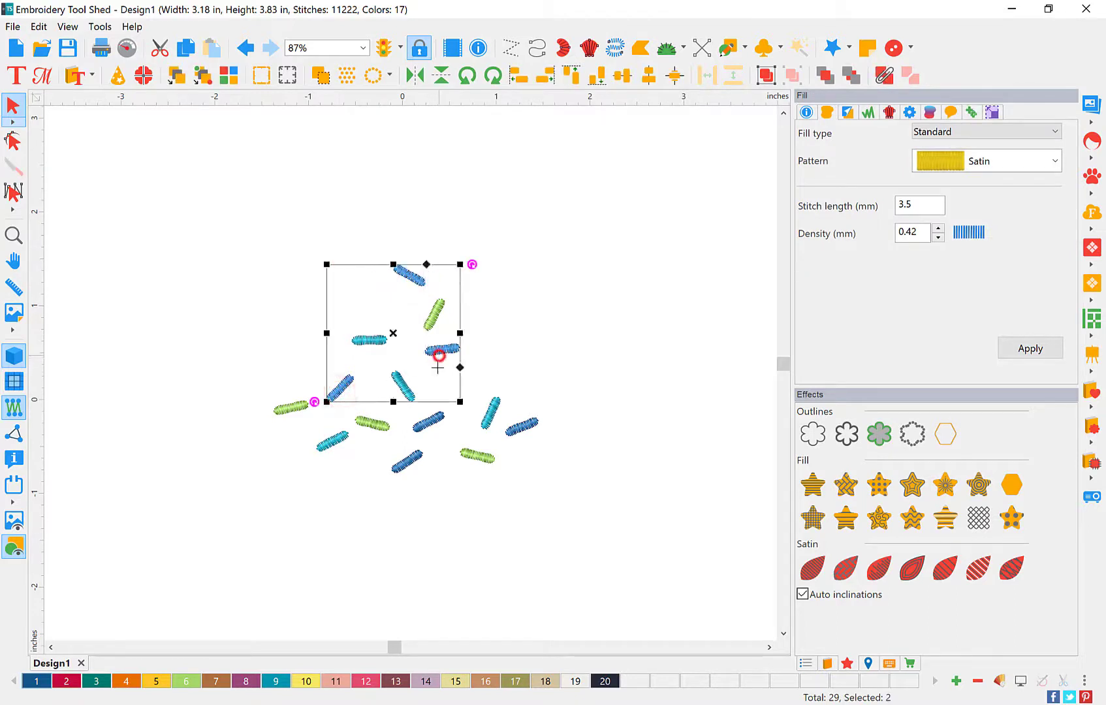
ctrl+click(428, 422)
ctrl+click(416, 456)
ctrl+click(516, 427)
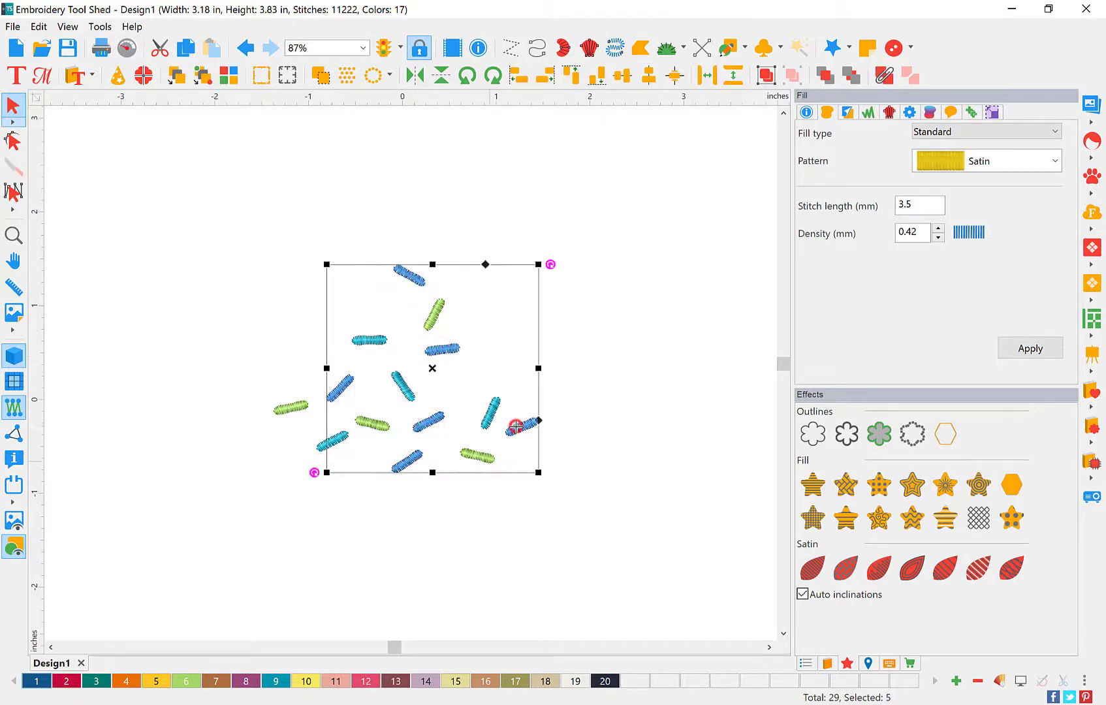
click(364, 682)
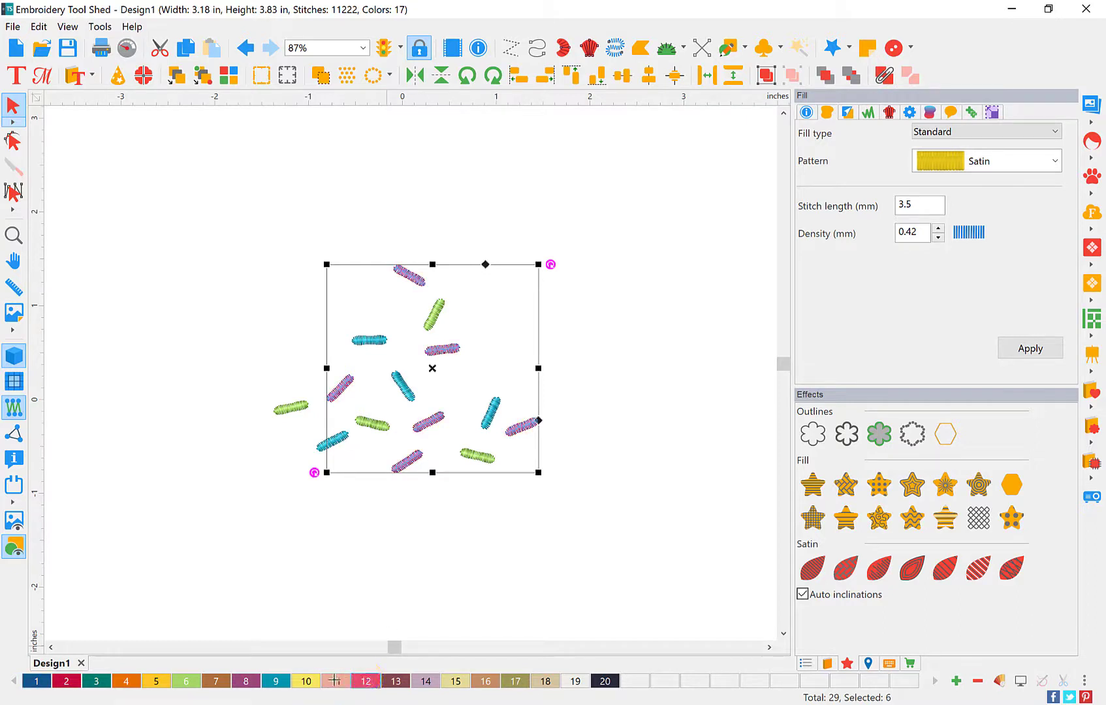
click(156, 682)
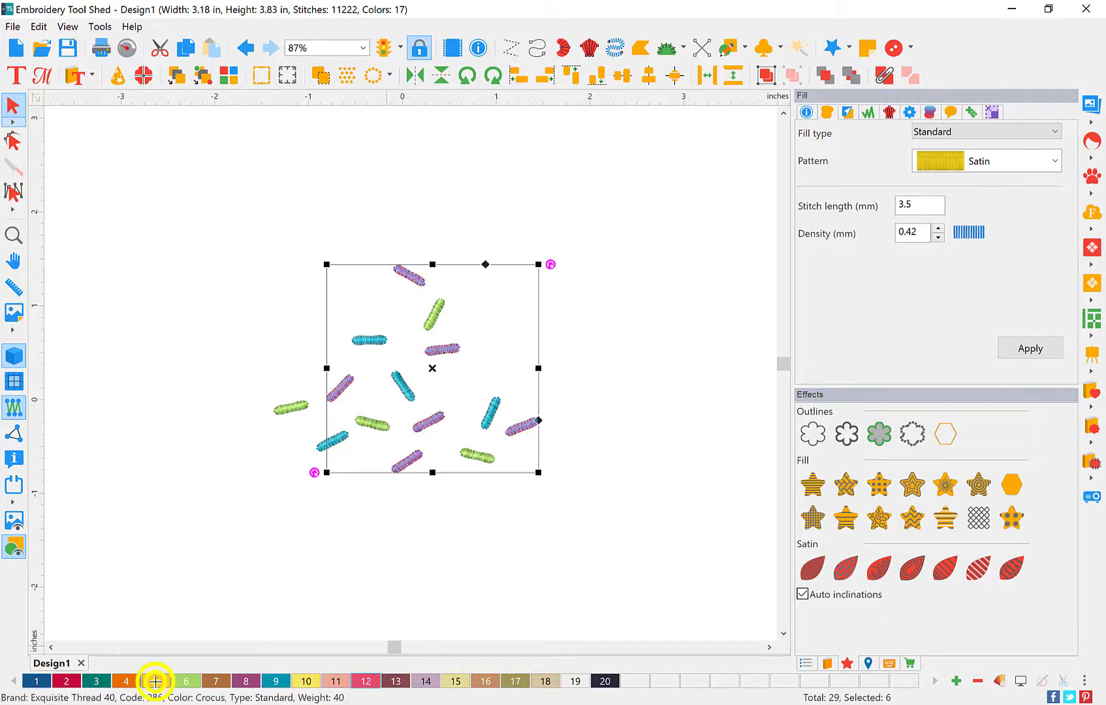
click(185, 538)
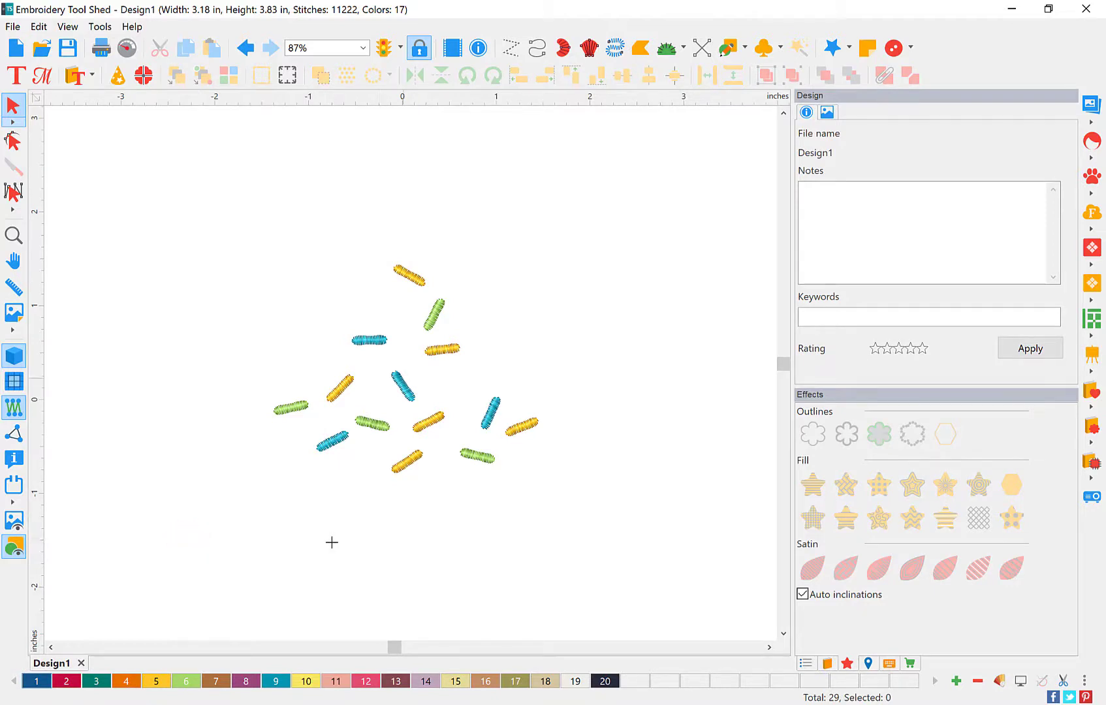
Step: Recolor the lowest yellow sprinkle, near the frosting's bottom center, to color 9
scroll(331, 542, down, 2)
click(410, 443)
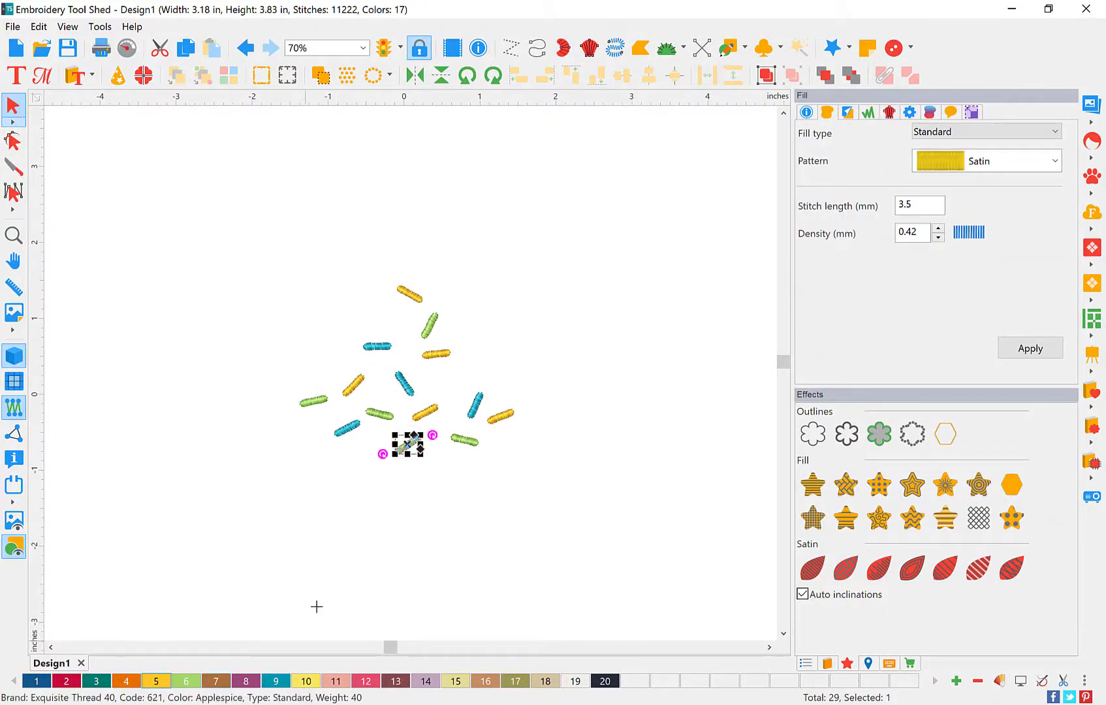
click(273, 681)
click(486, 559)
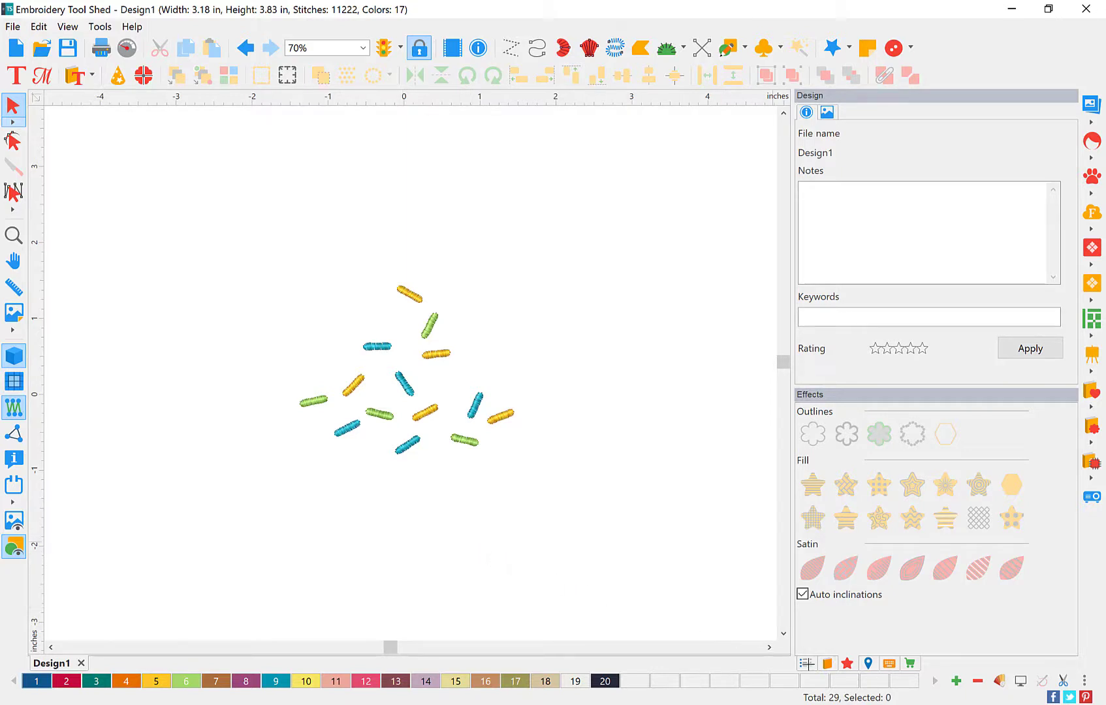
Step: Select all items in the sequence and show every hidden object of the cupcake design
click(808, 664)
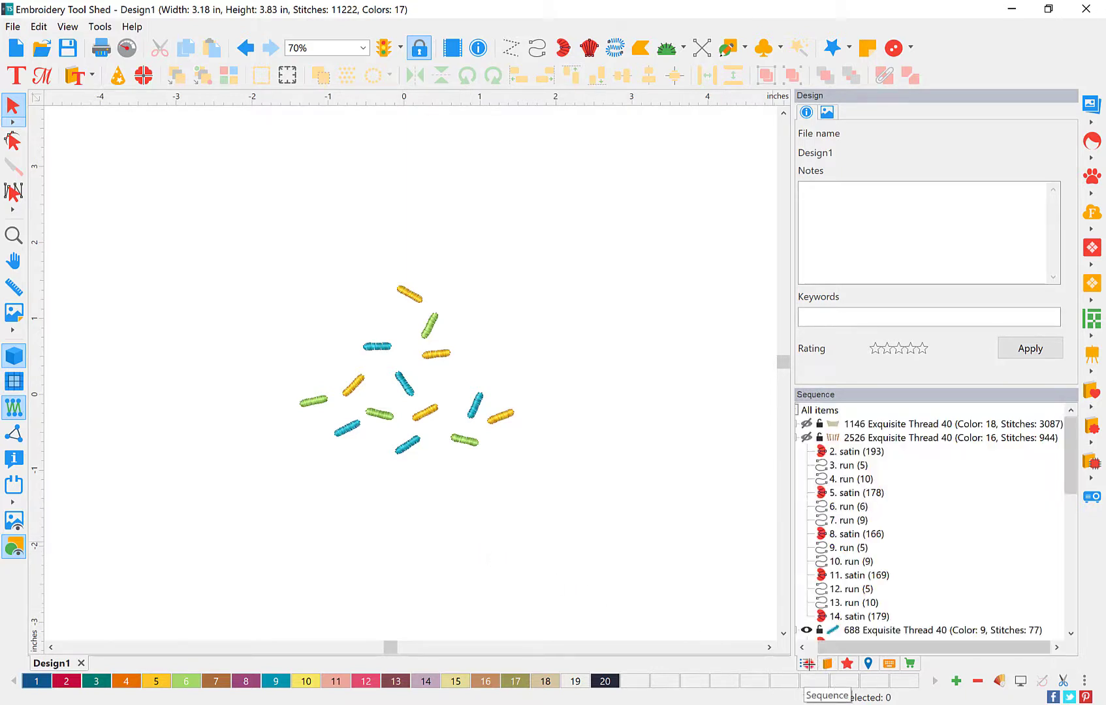
click(819, 410)
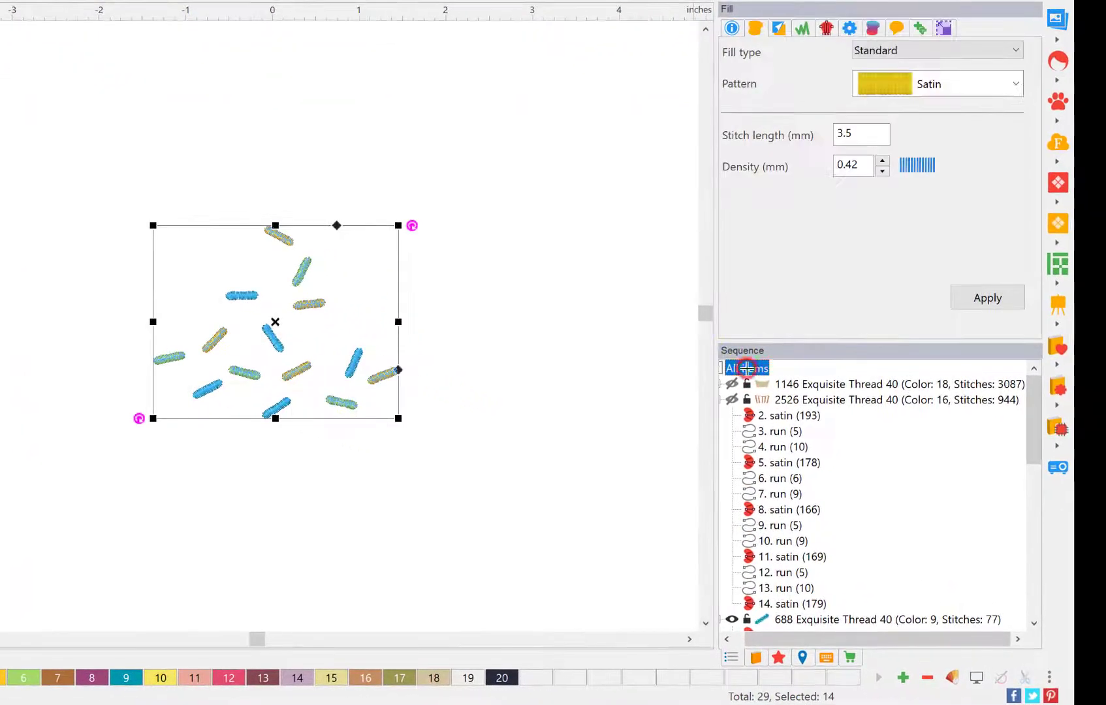
right_click(820, 410)
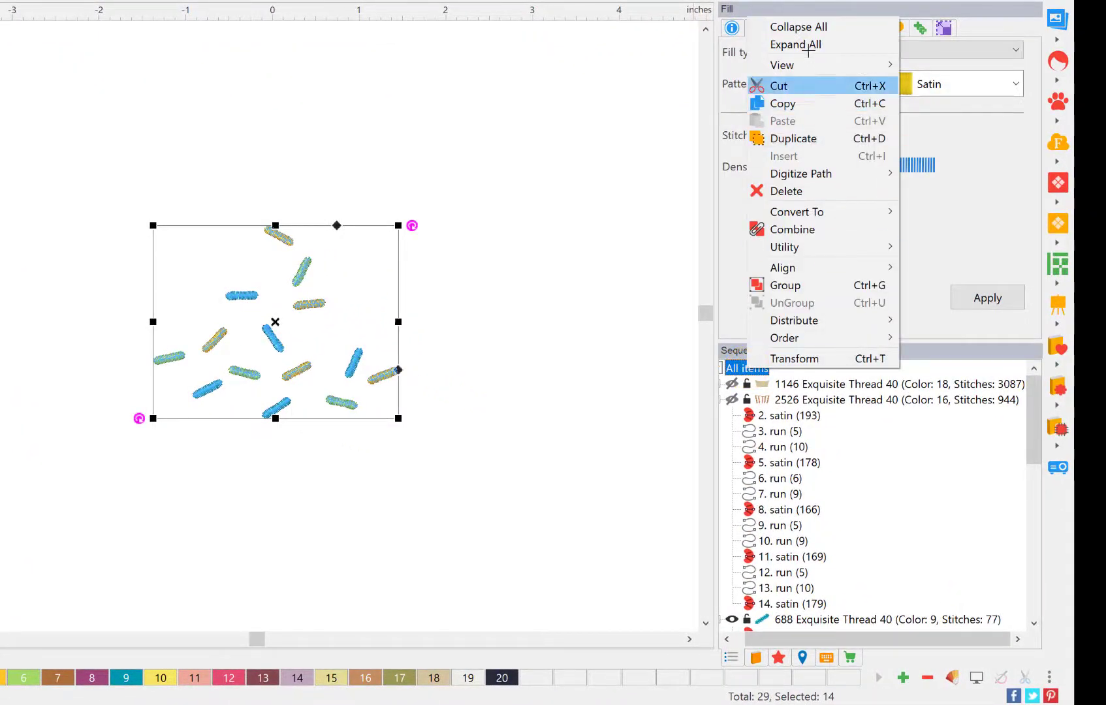
mouse_move(808, 58)
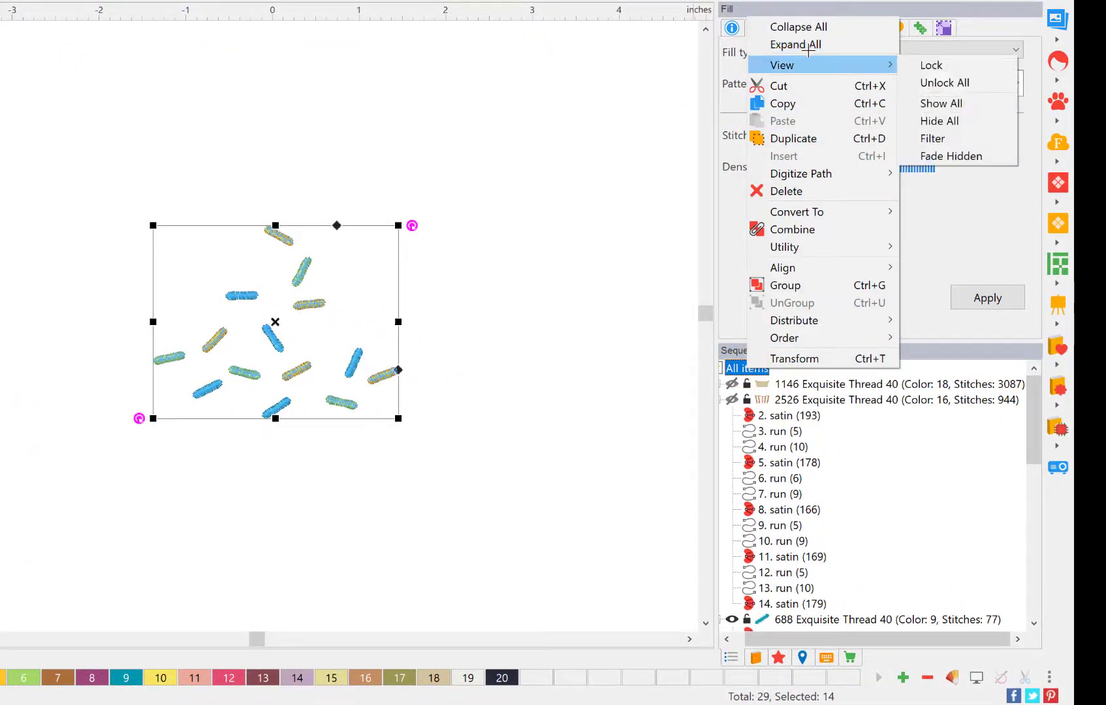
click(961, 104)
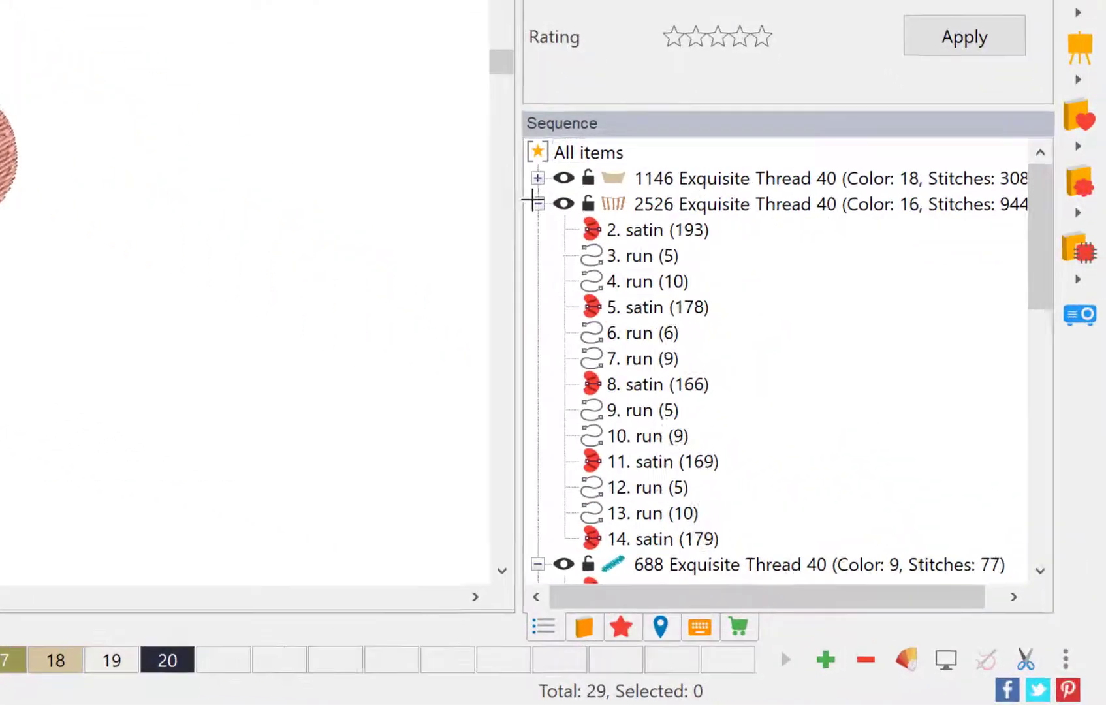
Step: Collapse the color 16 and first color 9 groups, and send the color 11 frosting fill to the start of the sequence
click(803, 437)
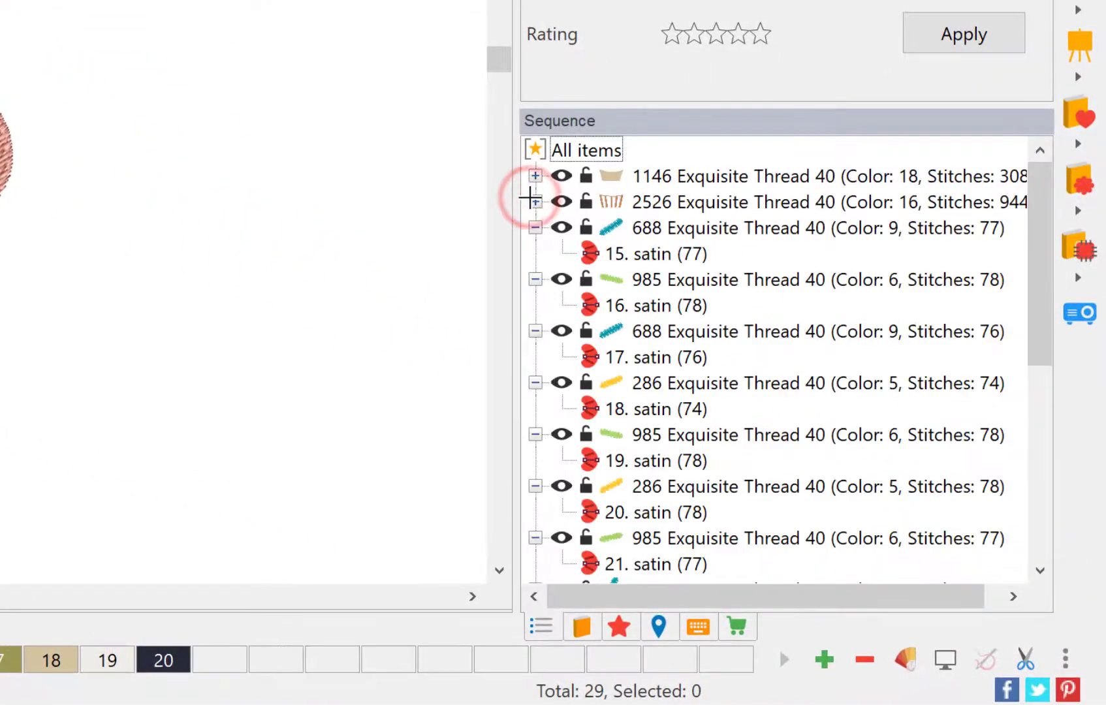
click(531, 226)
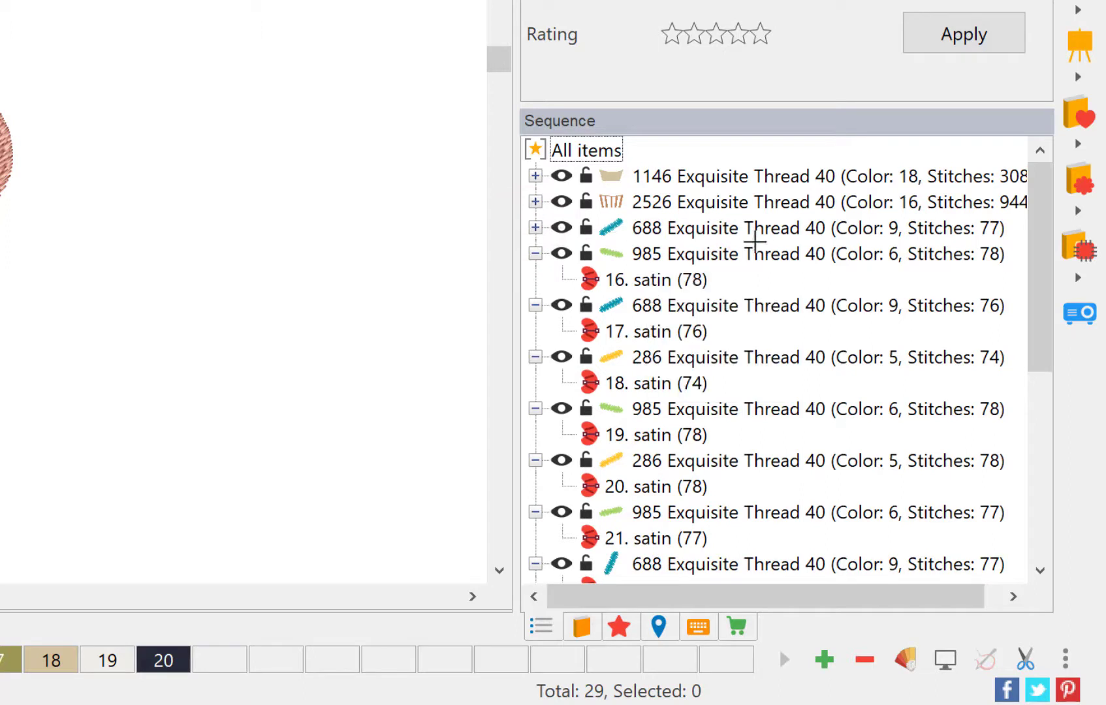
drag(1045, 257, 1015, 521)
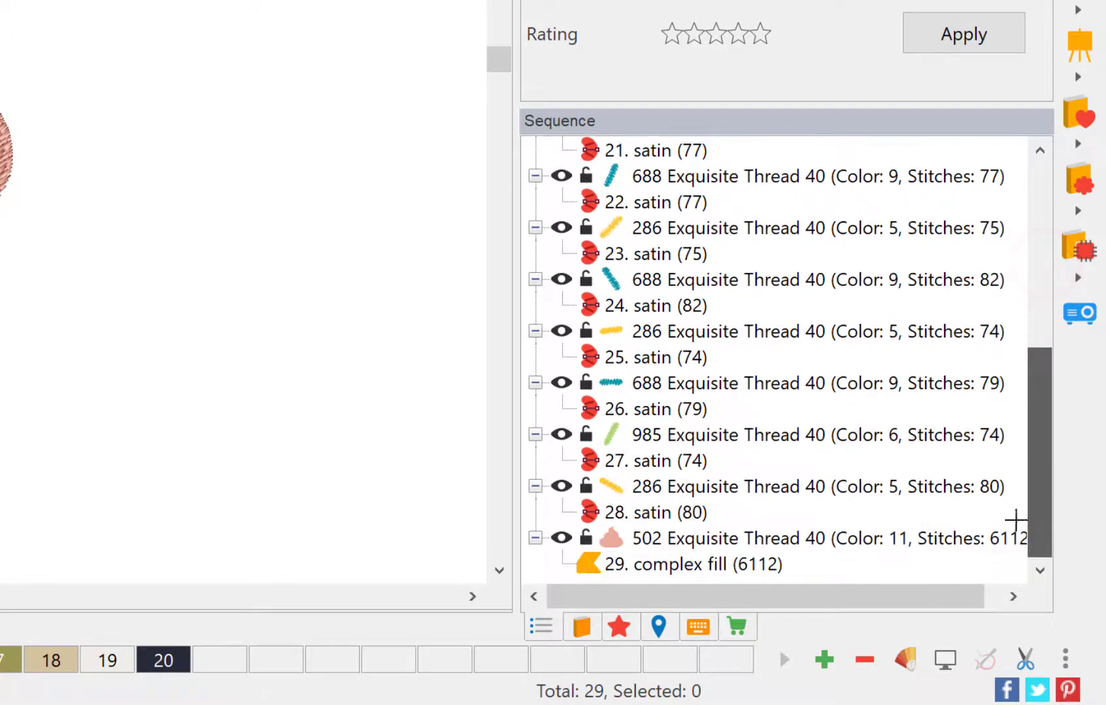
click(756, 535)
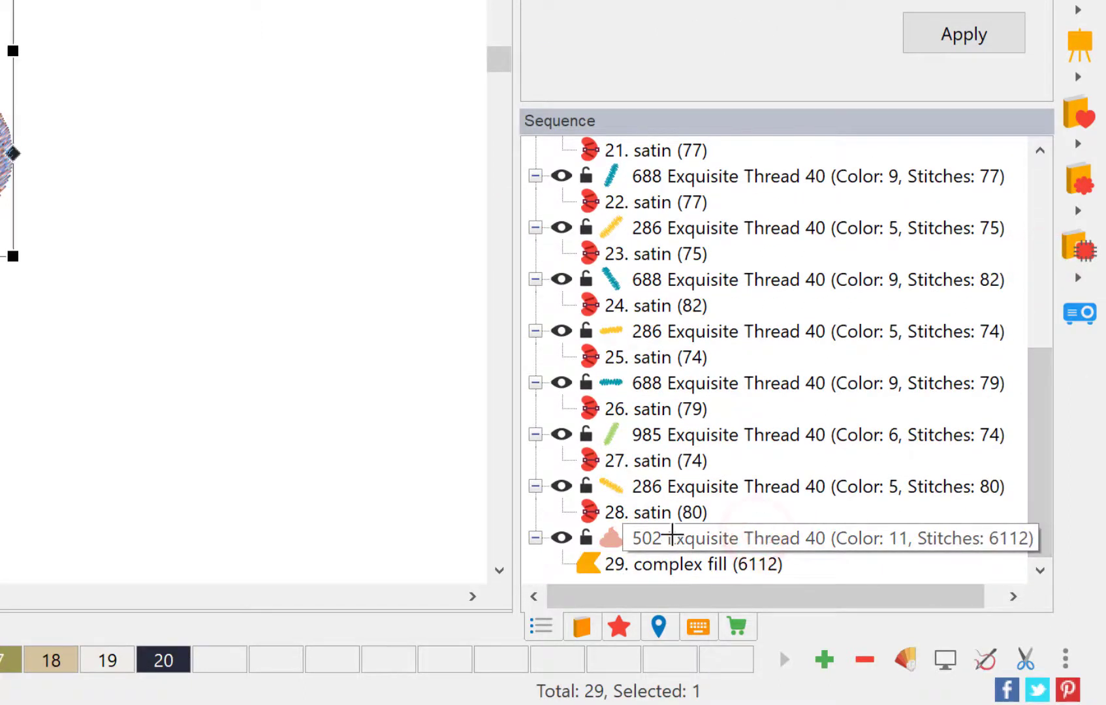
click(673, 534)
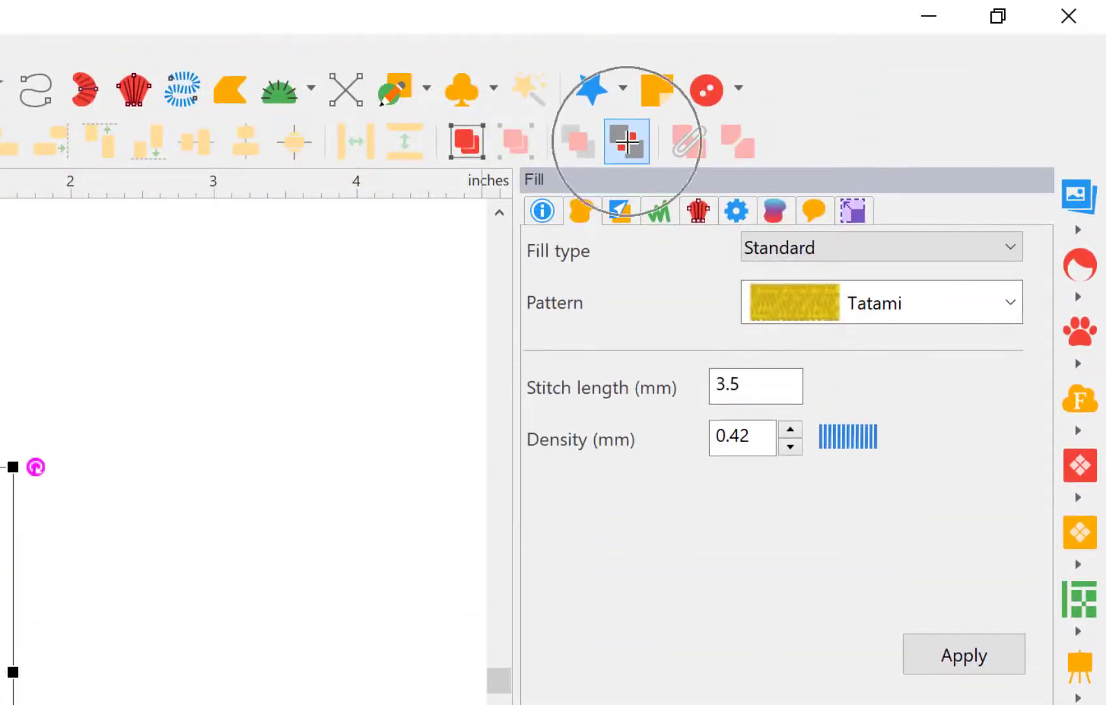
click(627, 141)
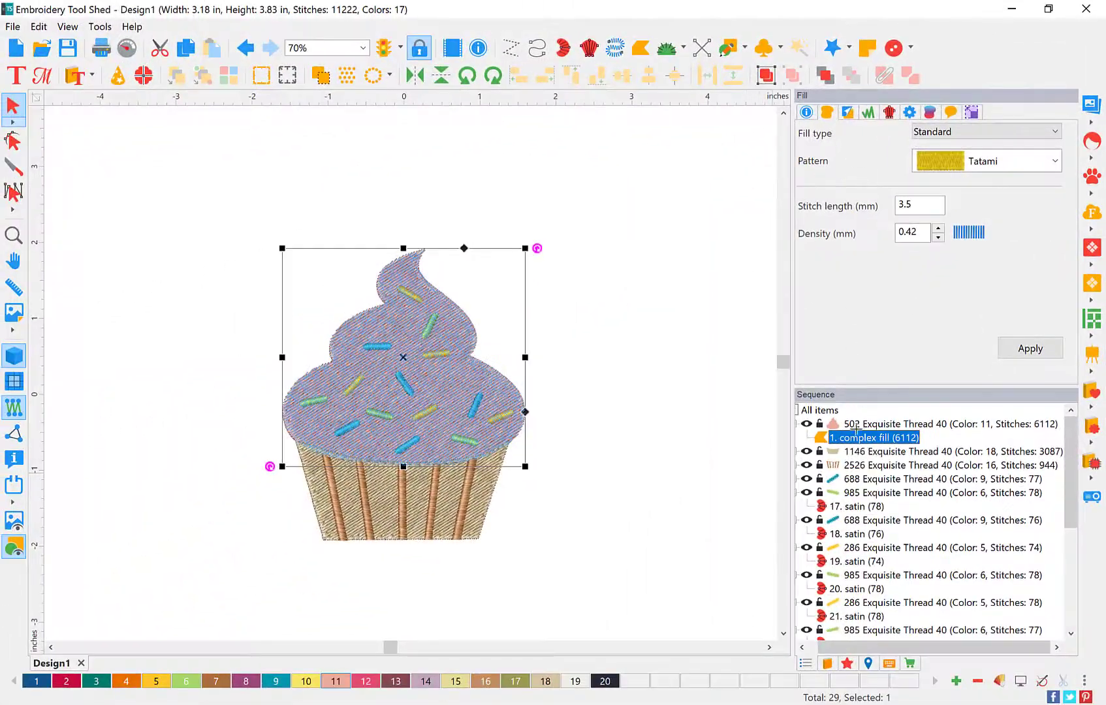
Step: Move the color 11 frosting fill in the sequence to directly after the color 16 wrapper stripes and before the sprinkles
click(860, 451)
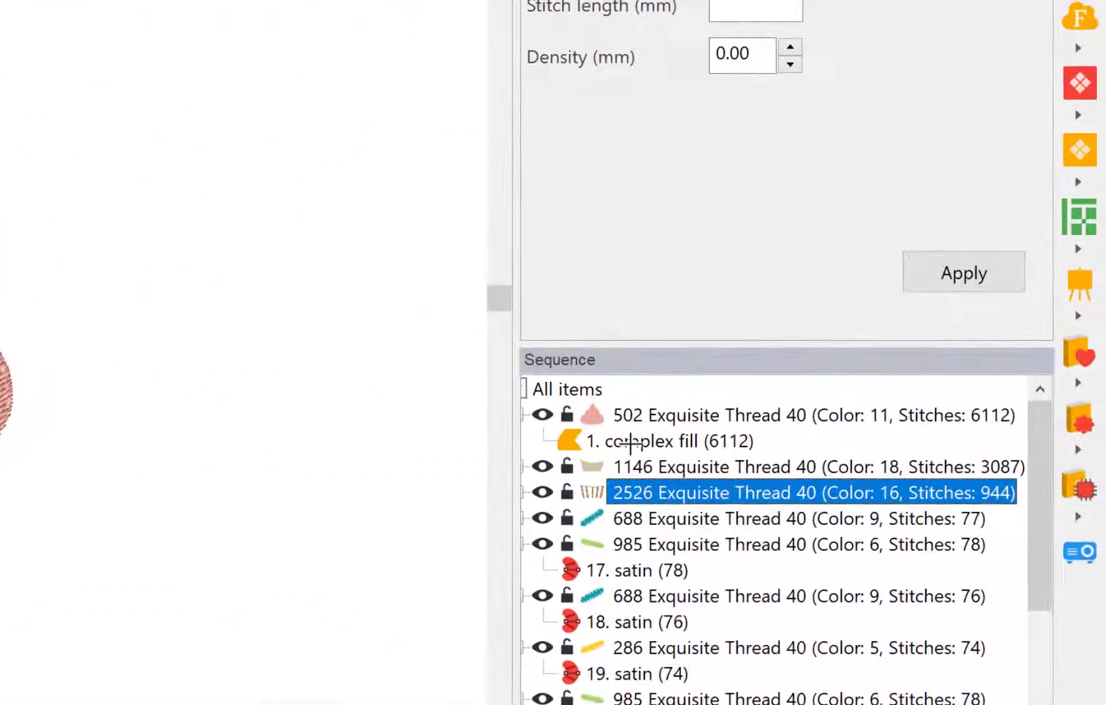
click(851, 438)
click(632, 416)
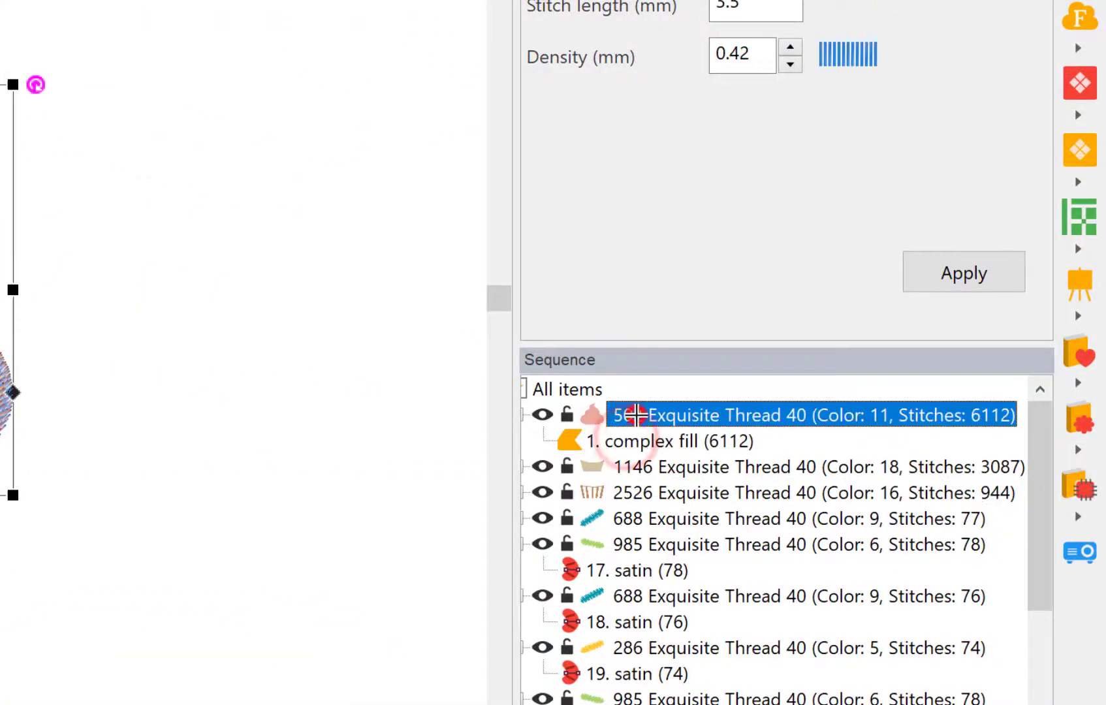
click(637, 459)
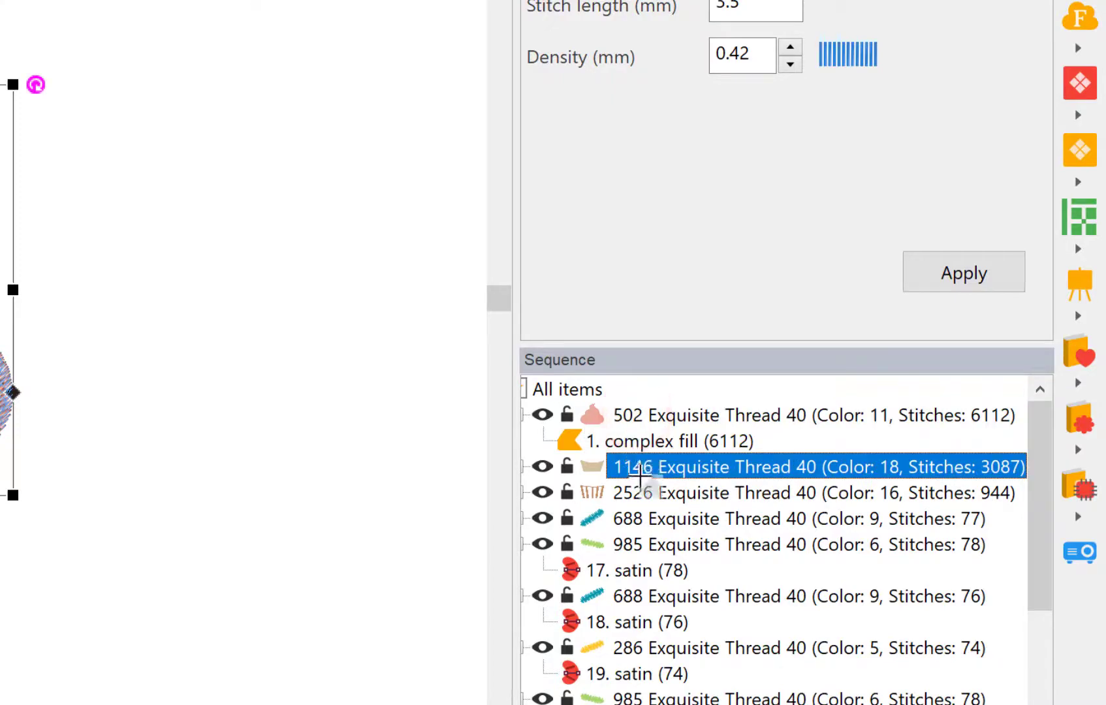
click(642, 493)
drag(643, 495, 643, 495)
click(371, 484)
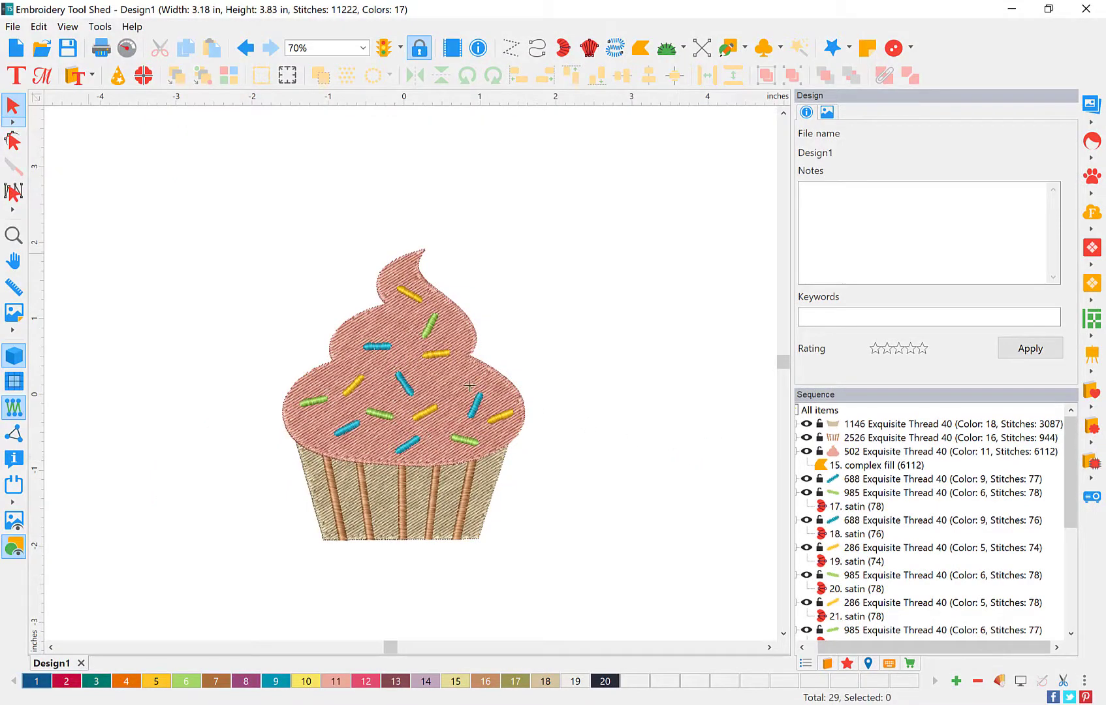
Step: Select the color 11 frosting fill and convert it to an appliqué
click(13, 235)
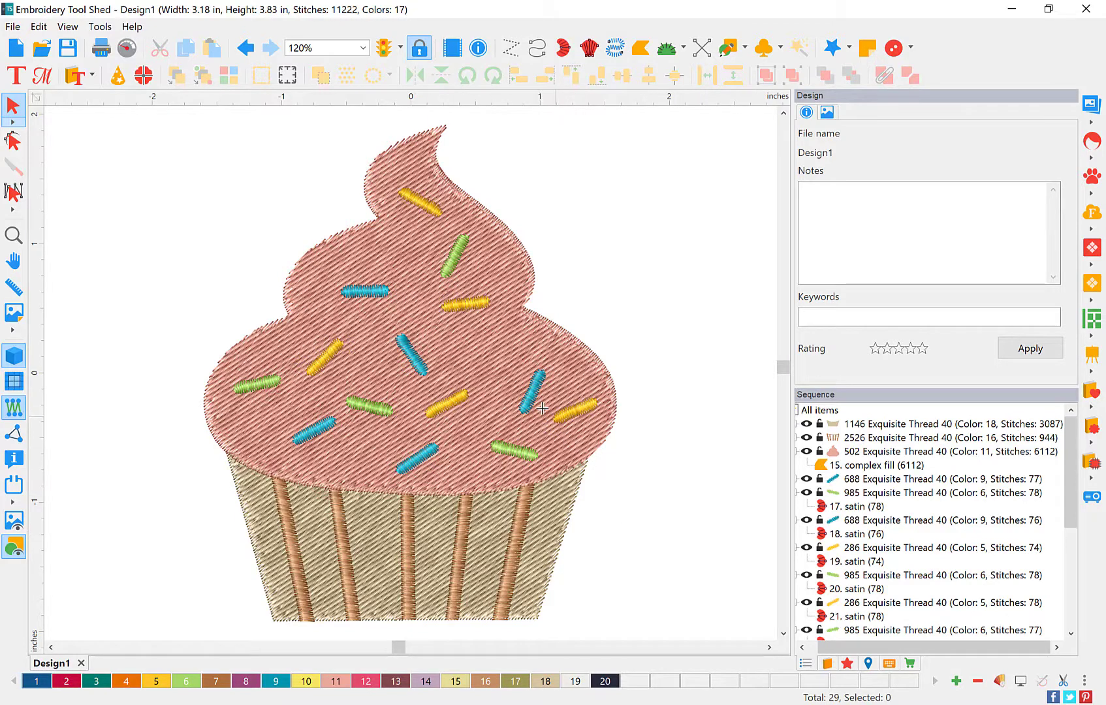
click(578, 452)
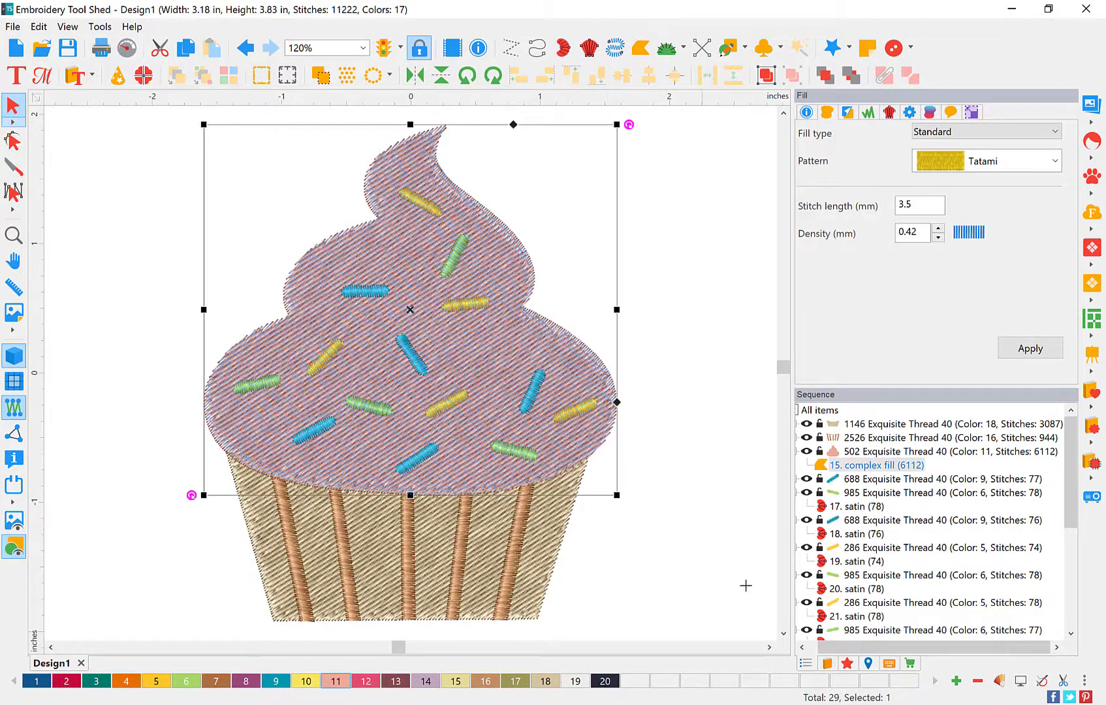
click(847, 664)
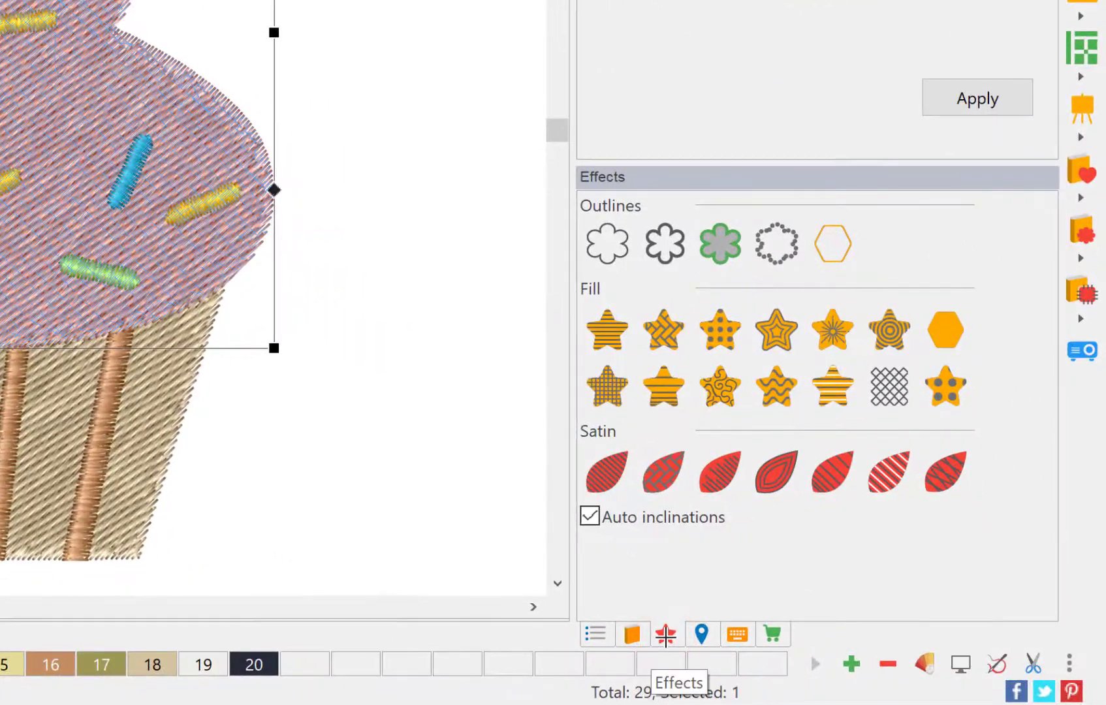
click(726, 255)
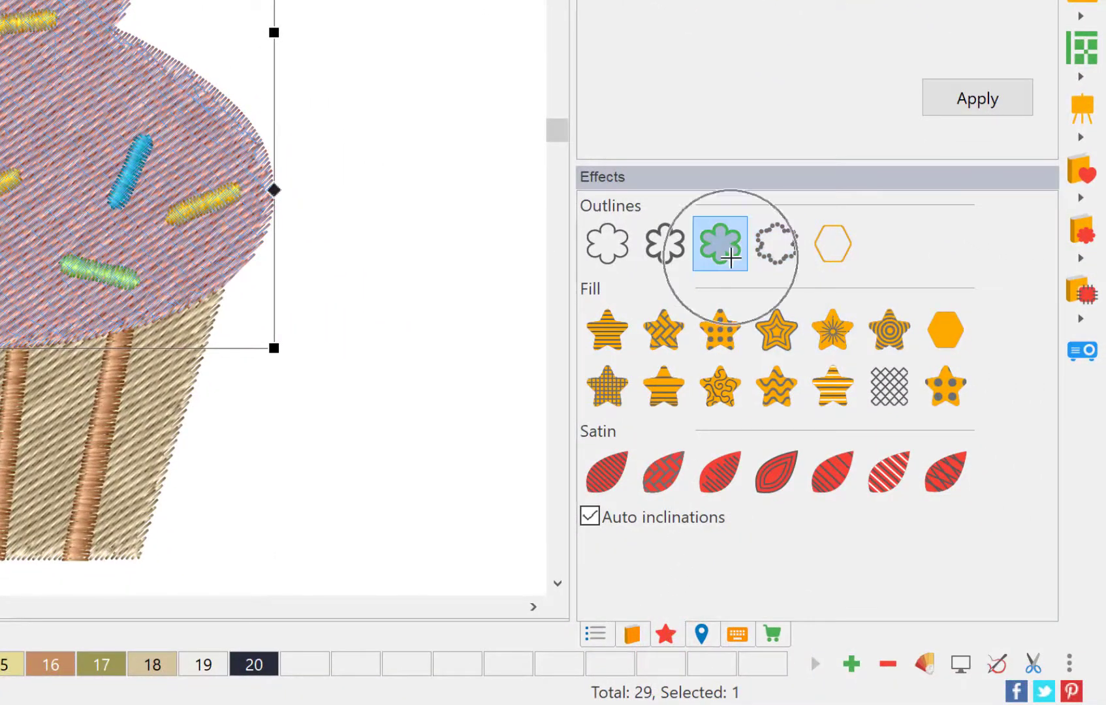
click(729, 255)
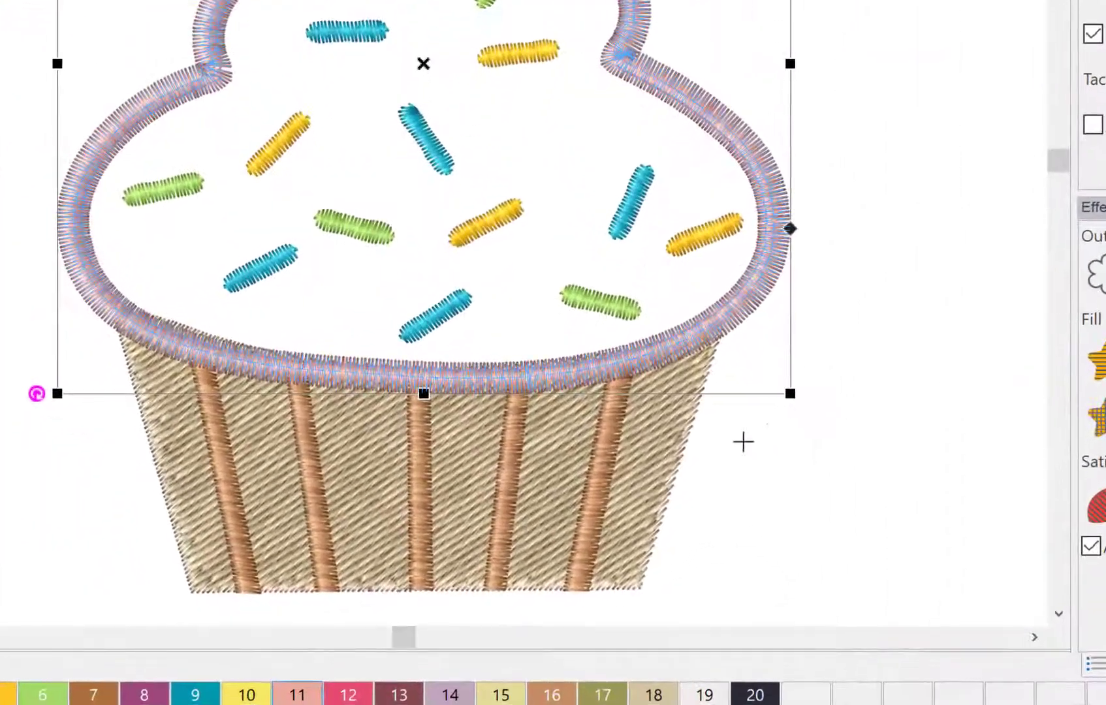
Step: Select the color 18 cupcake wrapper fill, convert it to an appliqué, and clear the selection
click(662, 465)
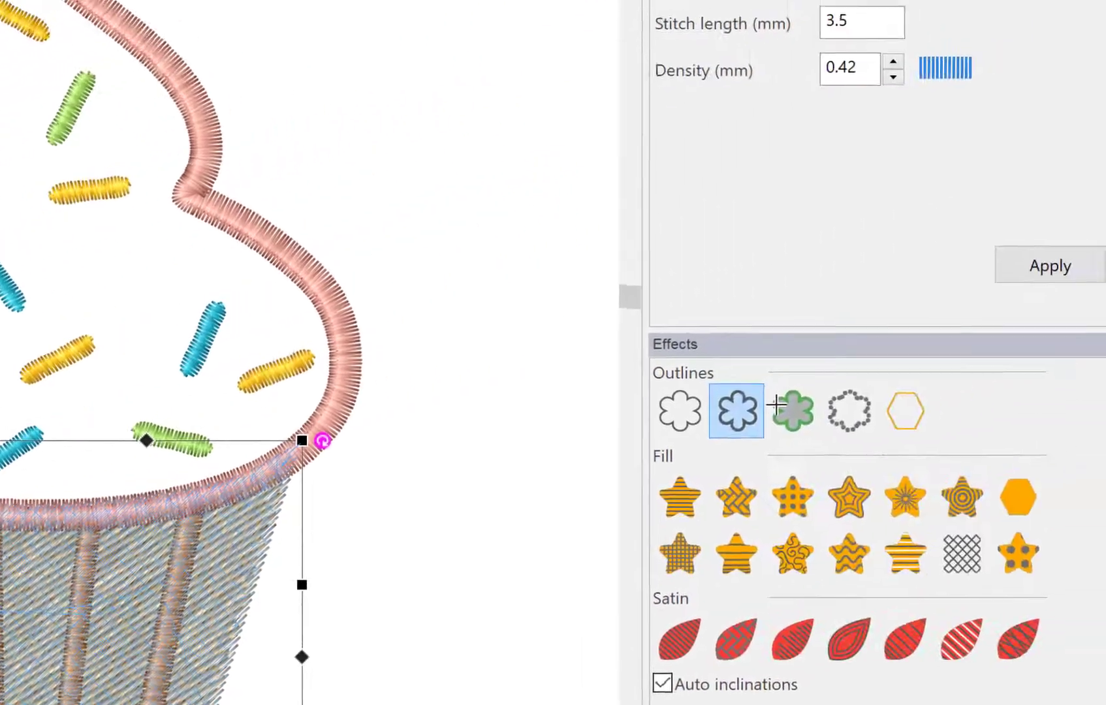
click(776, 406)
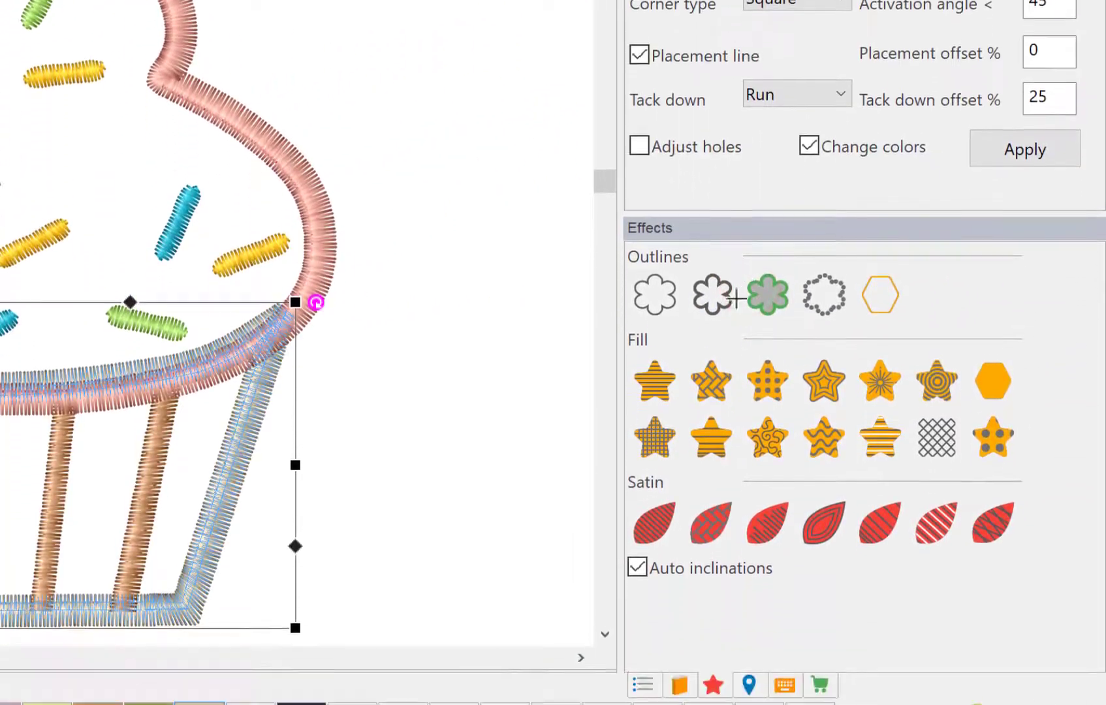
click(457, 490)
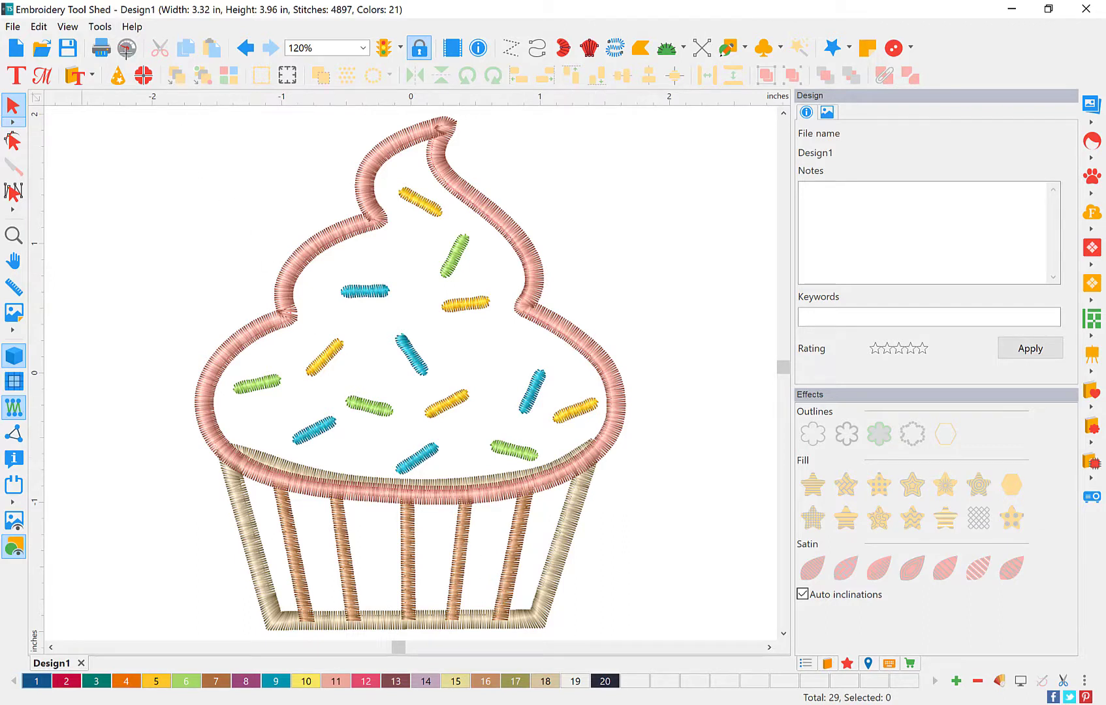
Step: Run the stitch simulation of the whole cupcake from the first stitch to the last, and exit the simulation
click(127, 47)
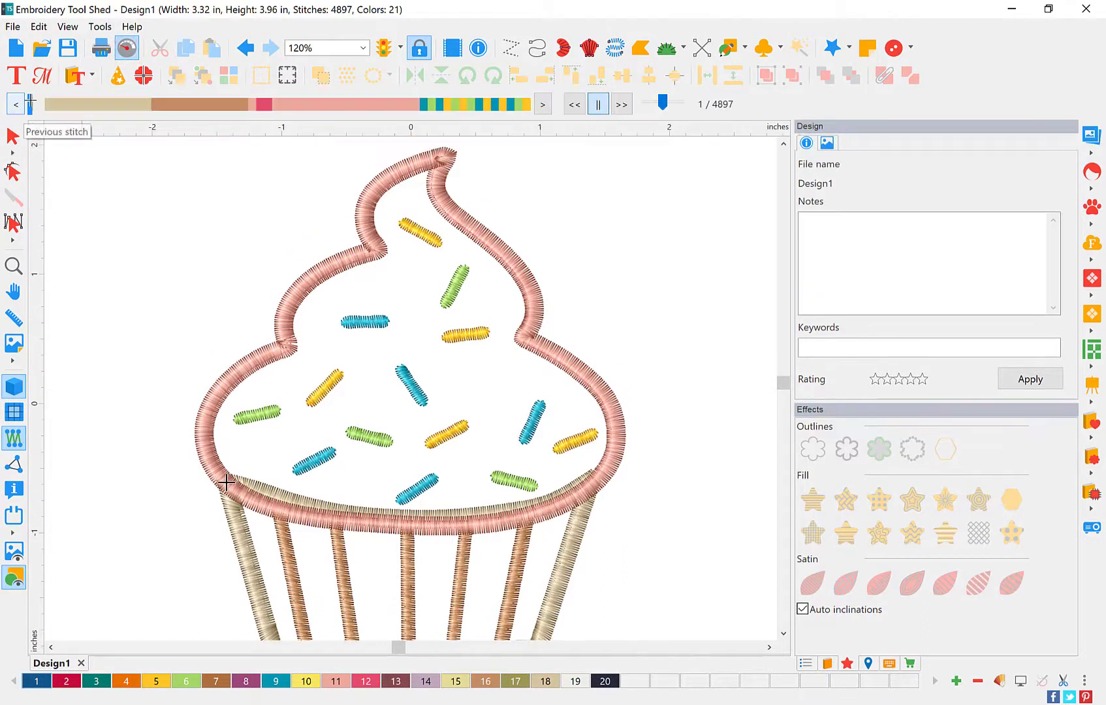
mouse_move(30, 103)
mouse_down()
mouse_move(157, 104)
mouse_move(205, 122)
mouse_move(445, 148)
mouse_move(317, 158)
mouse_move(445, 176)
mouse_move(623, 249)
mouse_up()
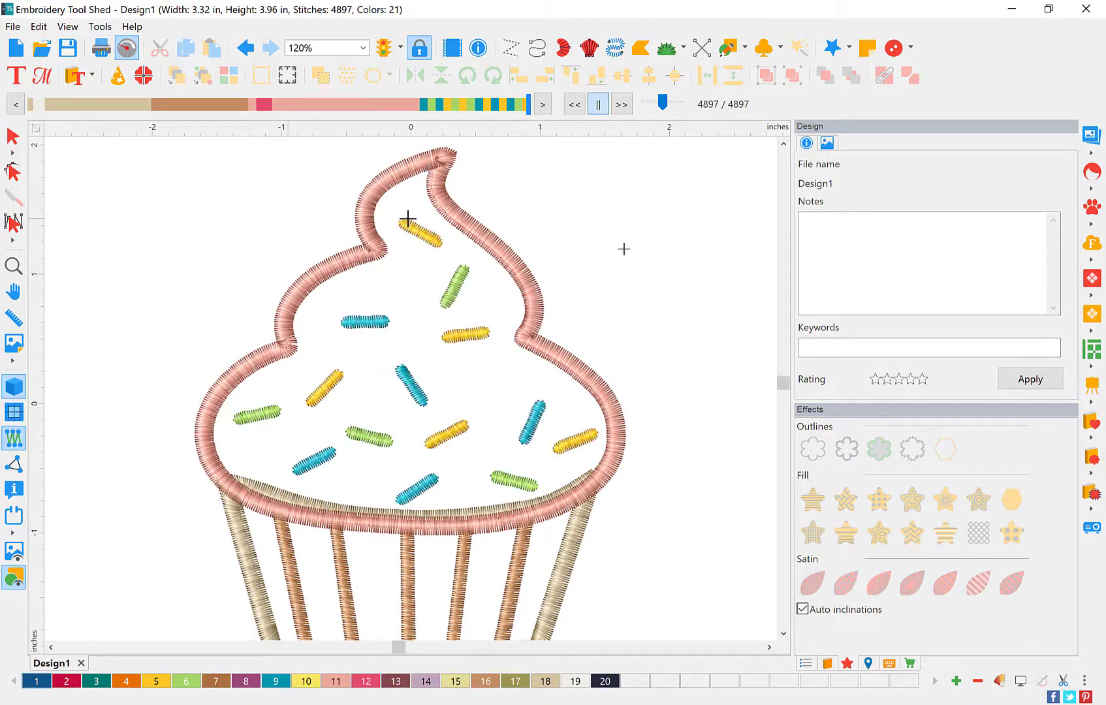
click(18, 141)
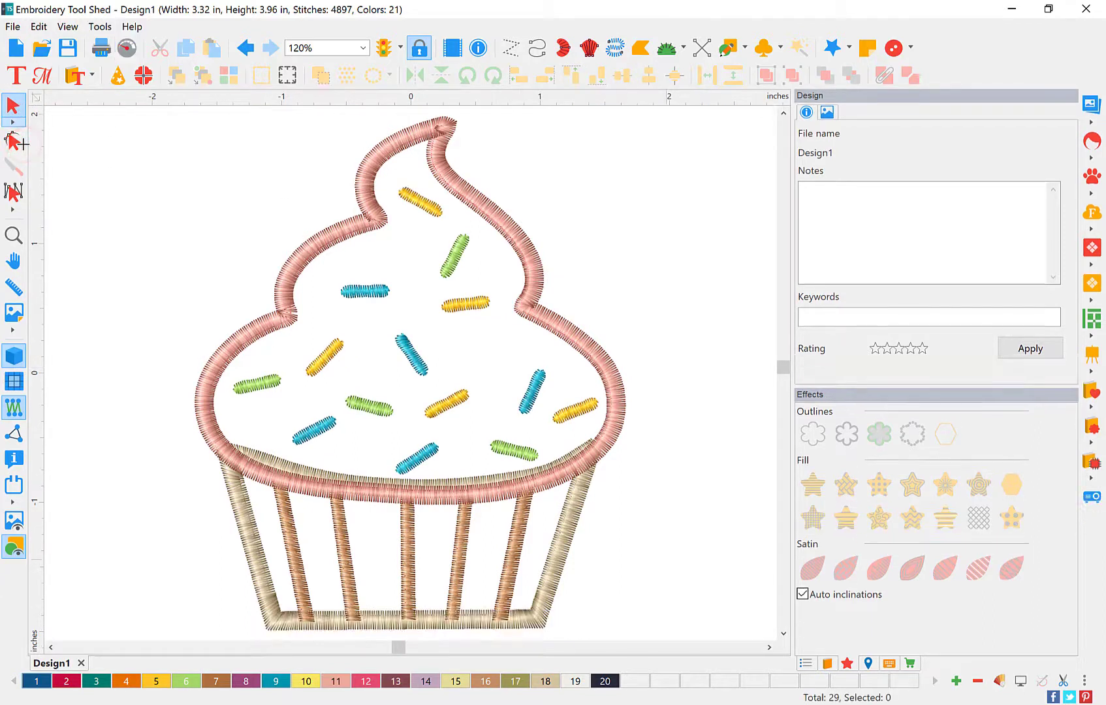
Step: Move the color 18 wrapper appliqué in the sequence to directly after the color 16 stripes, and clear the selection
click(505, 559)
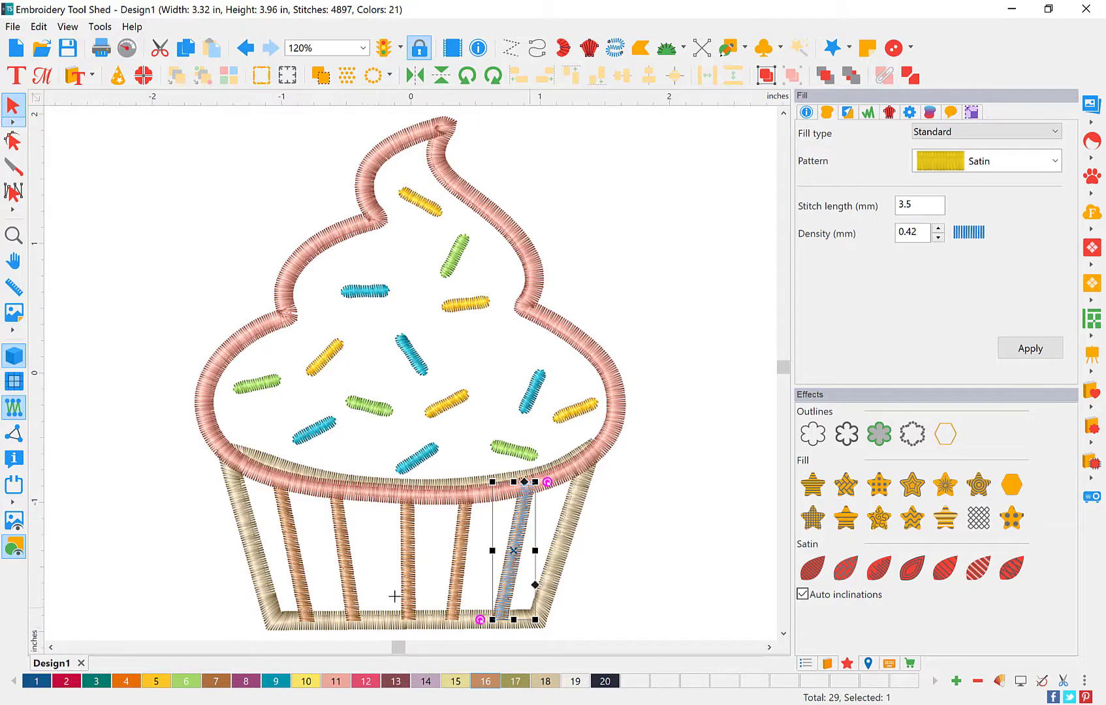
scroll(416, 578, down, 2)
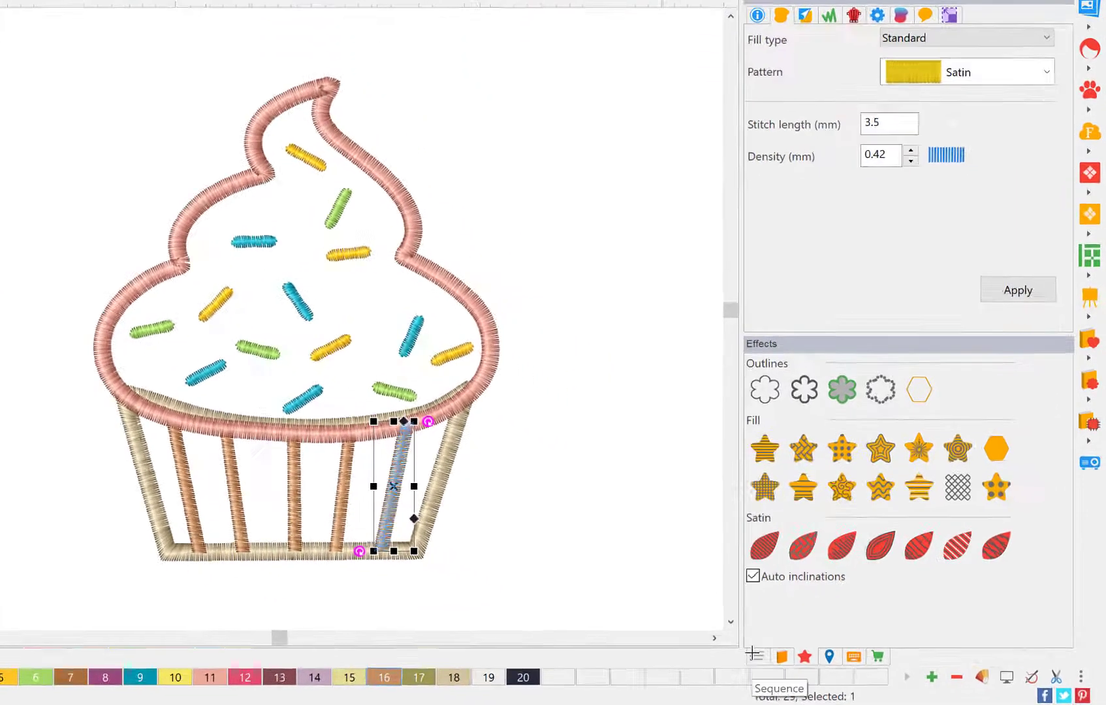
click(805, 664)
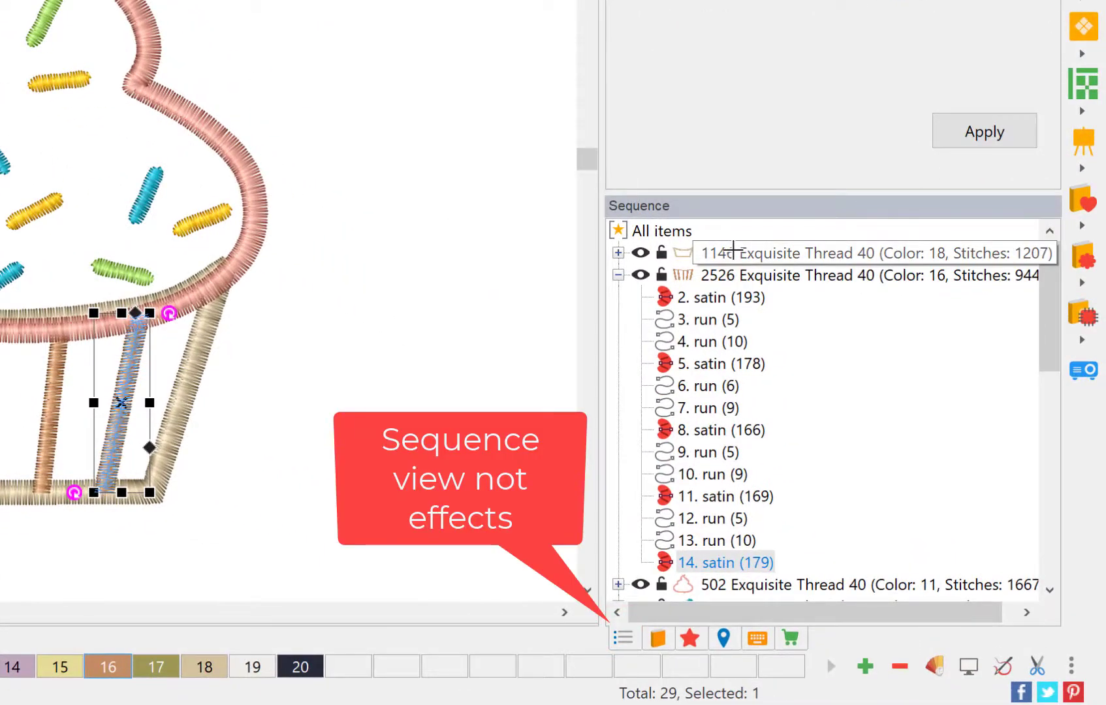
click(733, 251)
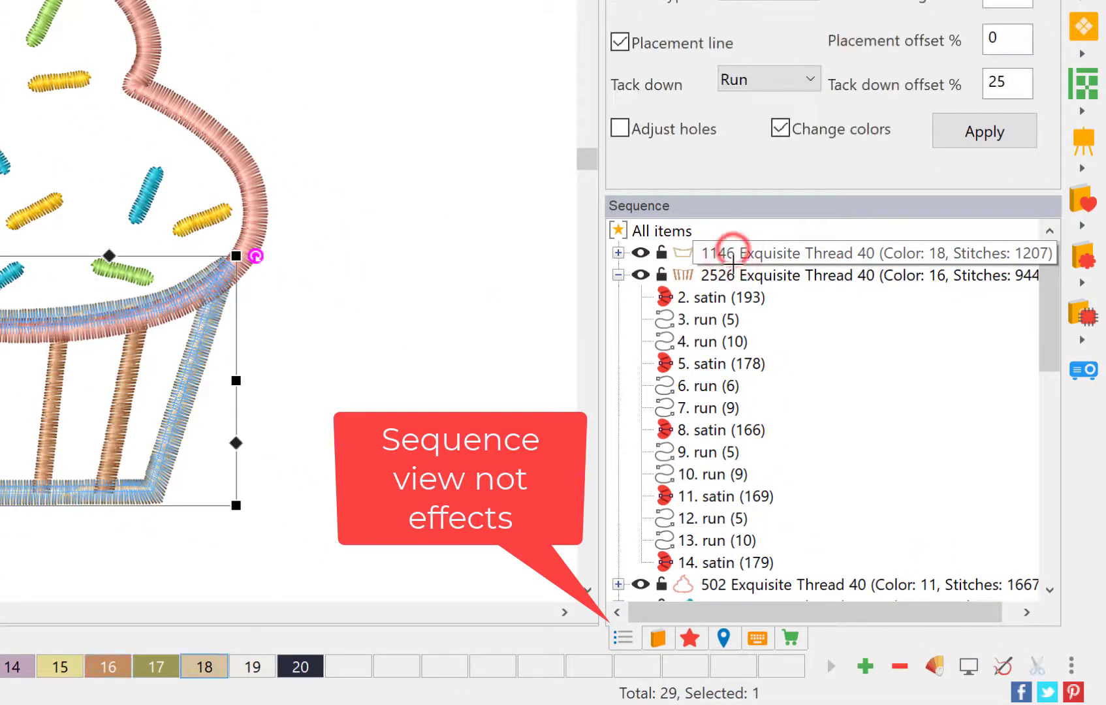
click(733, 276)
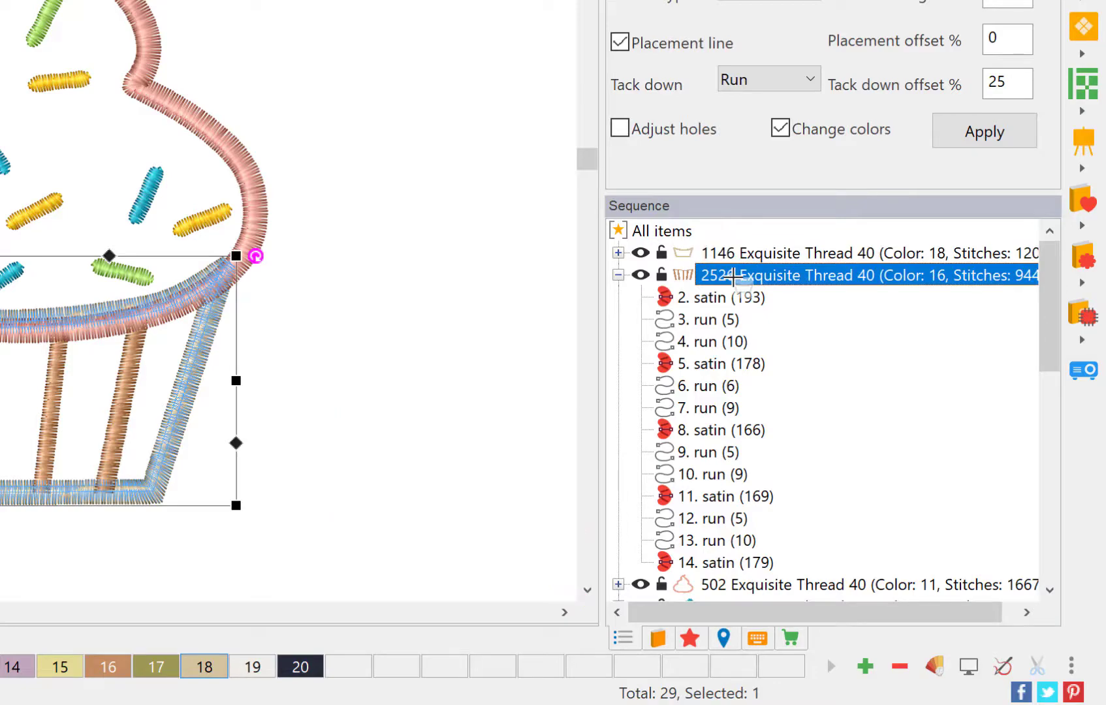
drag(733, 277, 733, 278)
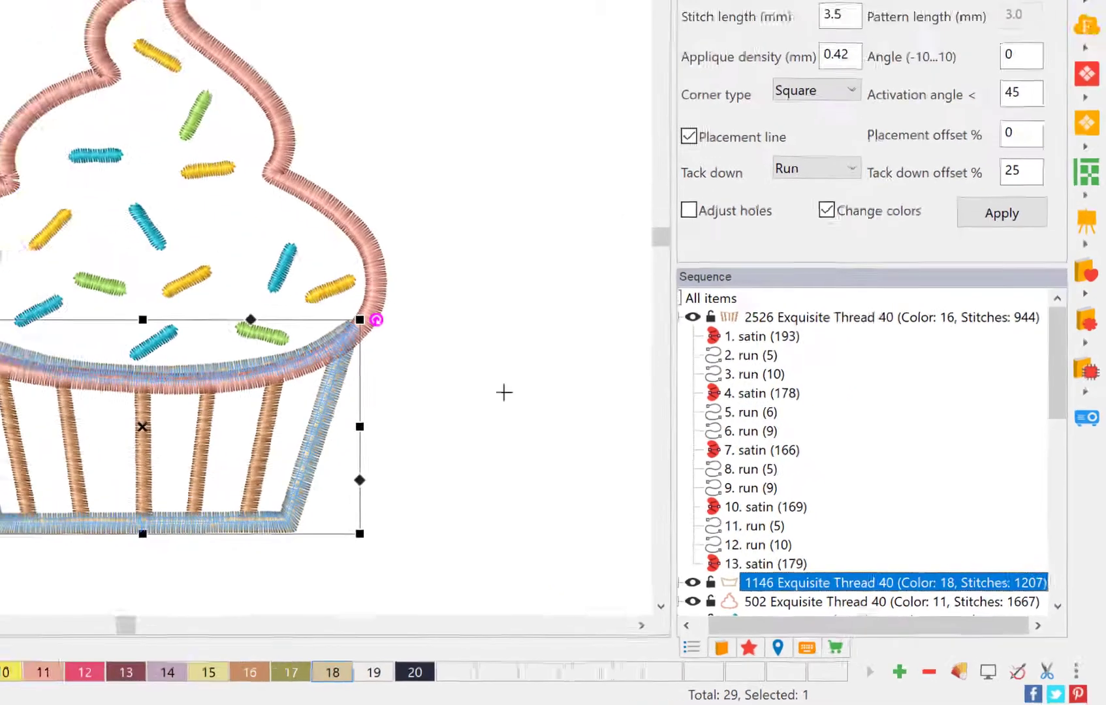
click(392, 343)
Step: Simulate the reordered stitching from the wrapper stripes through the start of the frosting appliqué, and leave the simulation
click(127, 48)
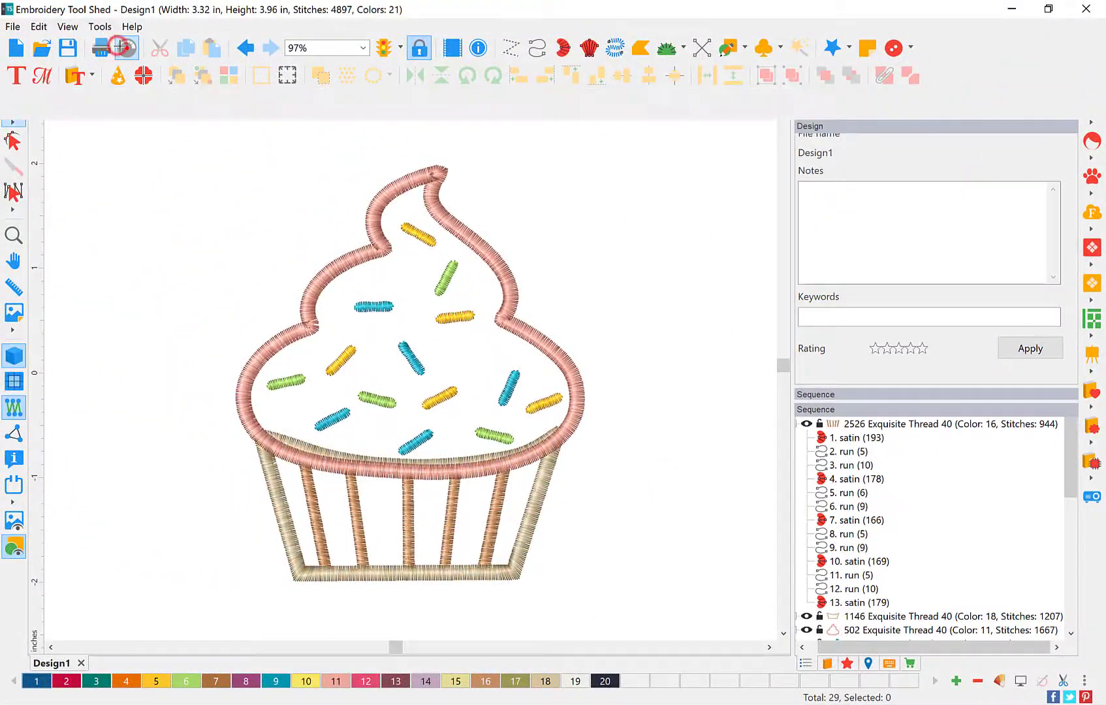
drag(30, 104, 258, 119)
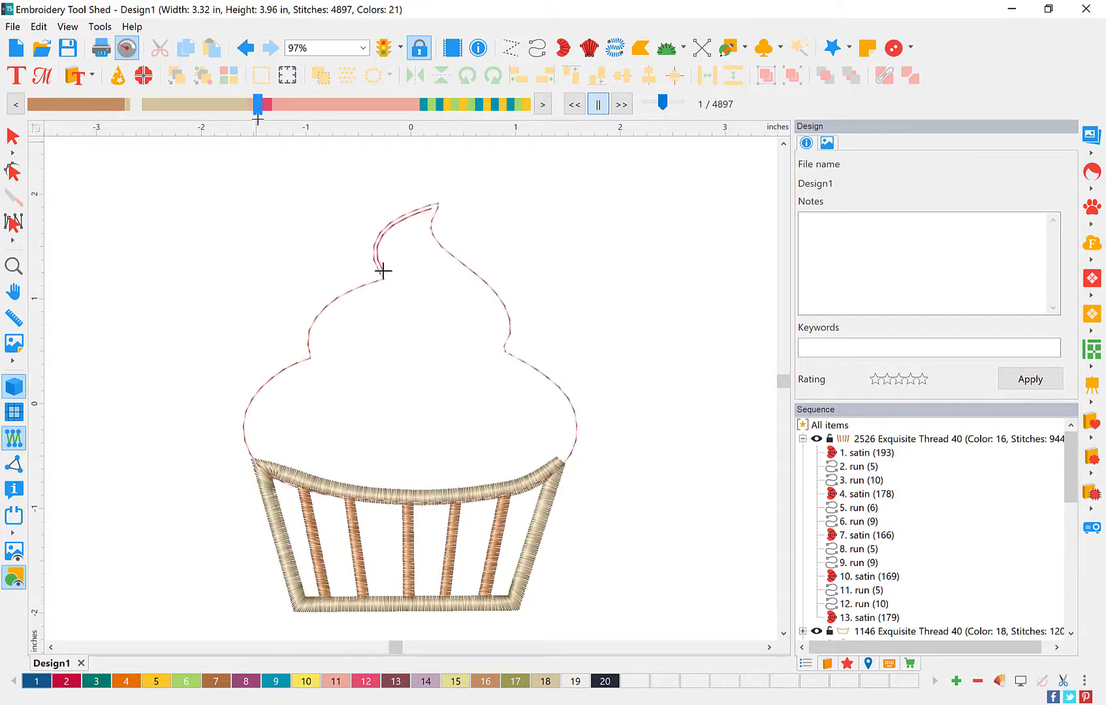
click(13, 135)
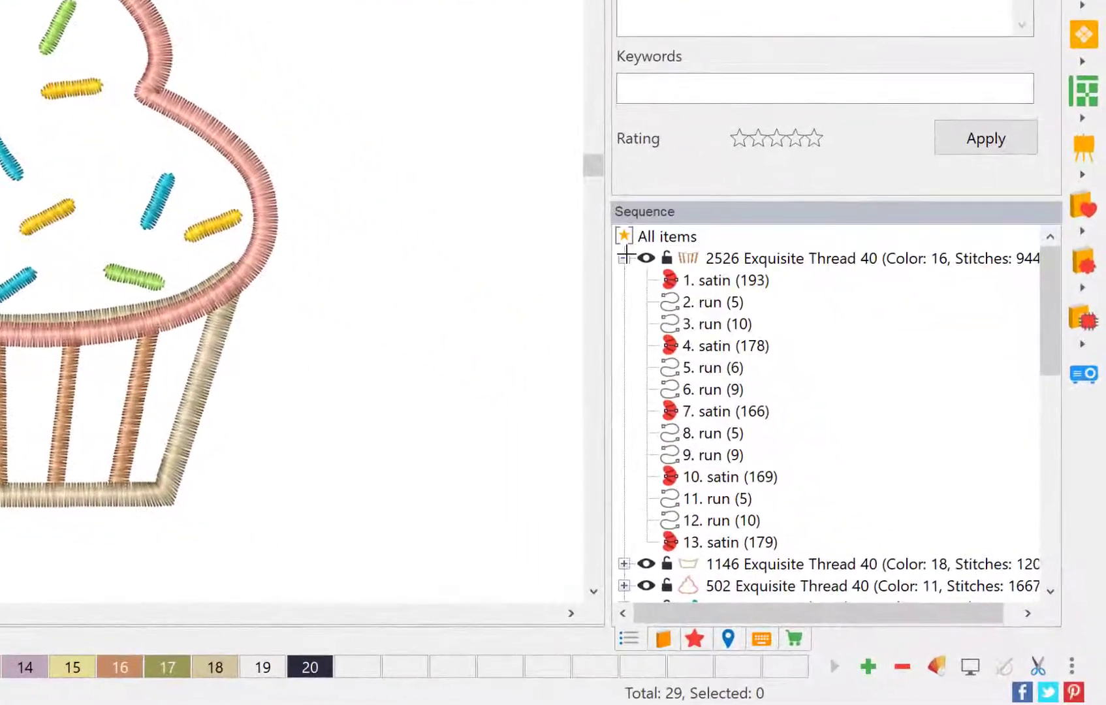
Step: Collapse the color 16 stripes group, expand the color 18 group, and break up the wrapper appliqué's path
click(802, 424)
click(692, 280)
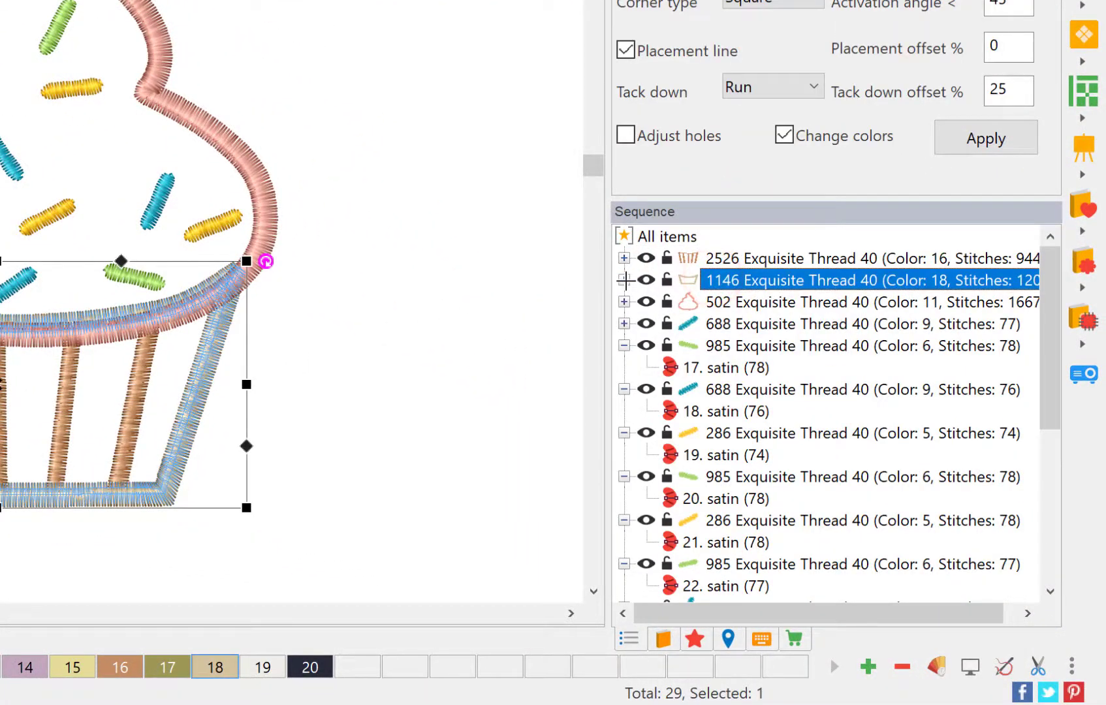
click(625, 280)
click(745, 301)
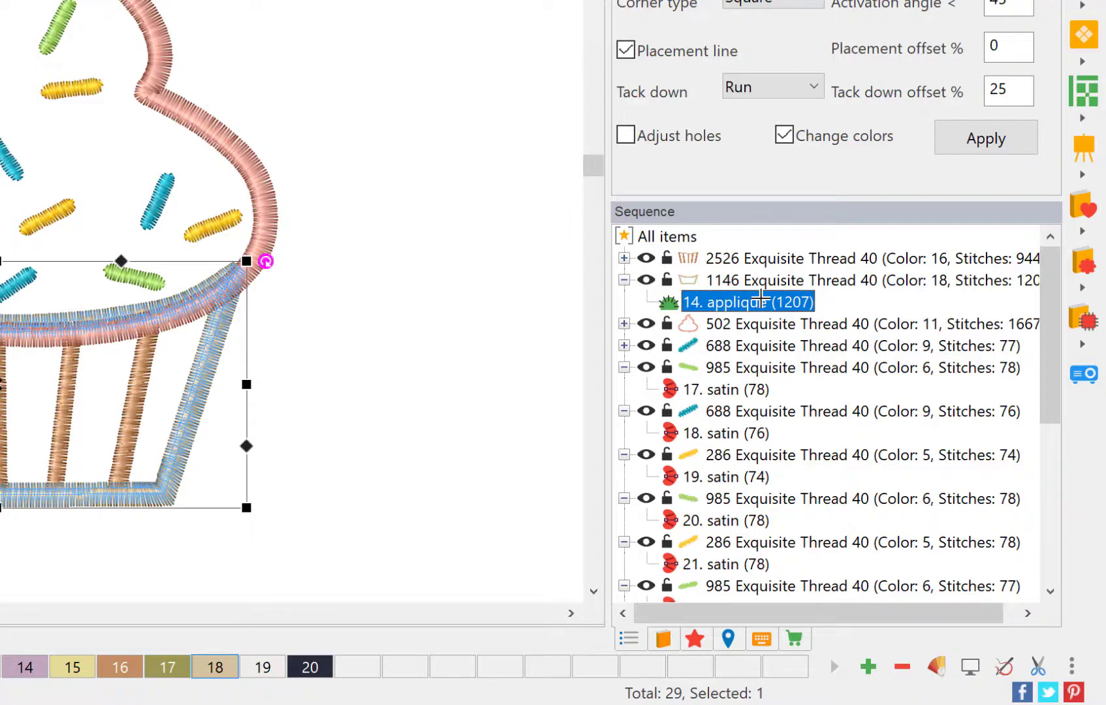
right_click(714, 302)
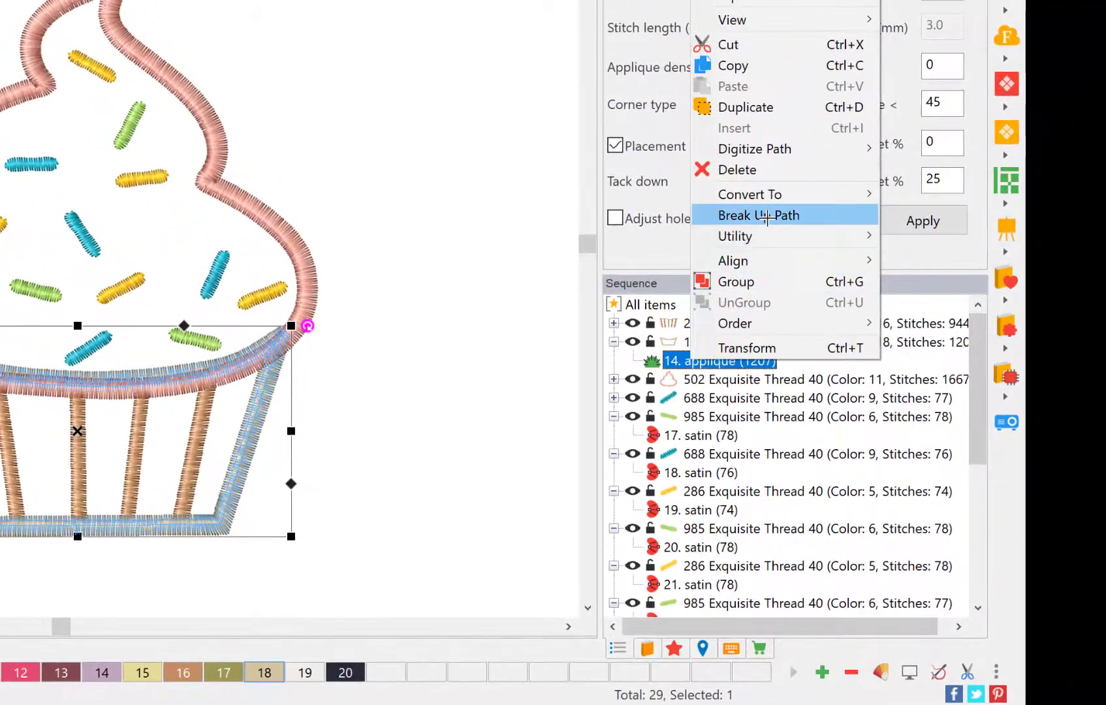
click(761, 215)
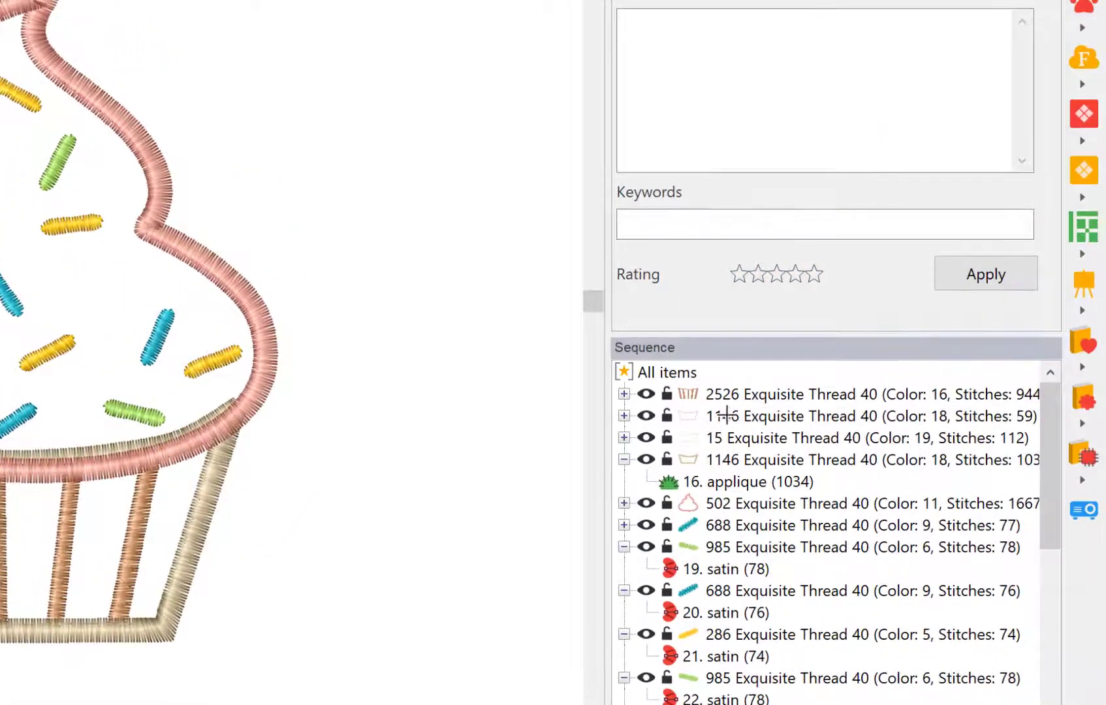
Step: Move the color 16 stripes in the sequence to between the color 19 tack-down run and the wrapper's satin border, and preview the stitching
click(719, 414)
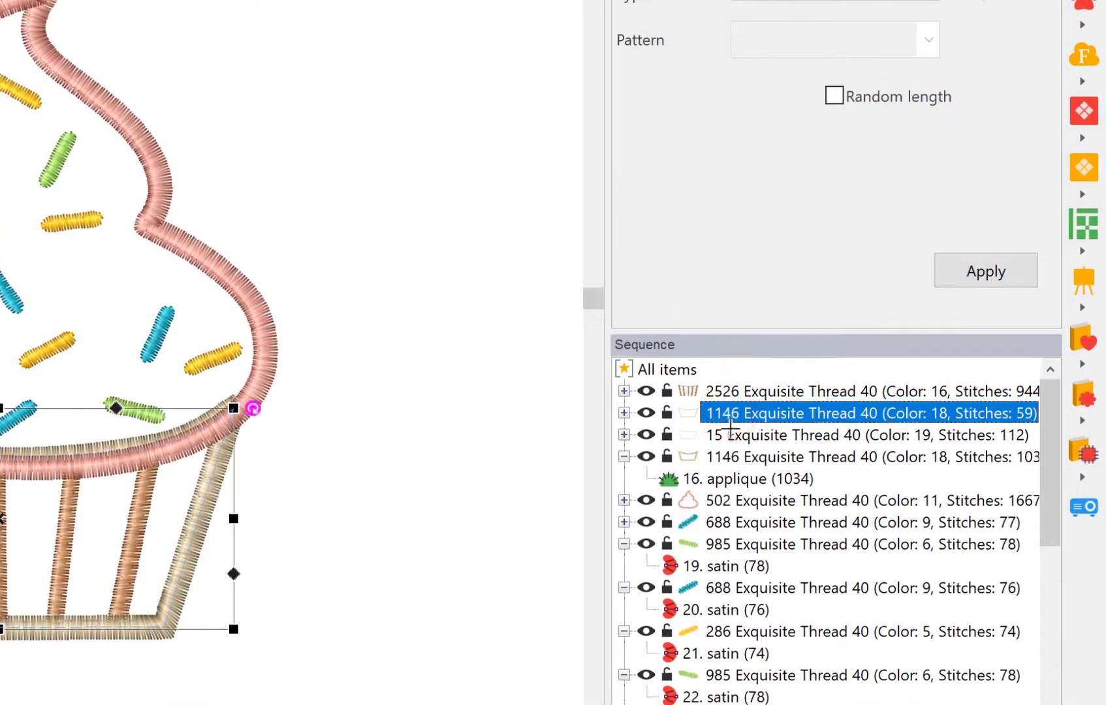
click(730, 432)
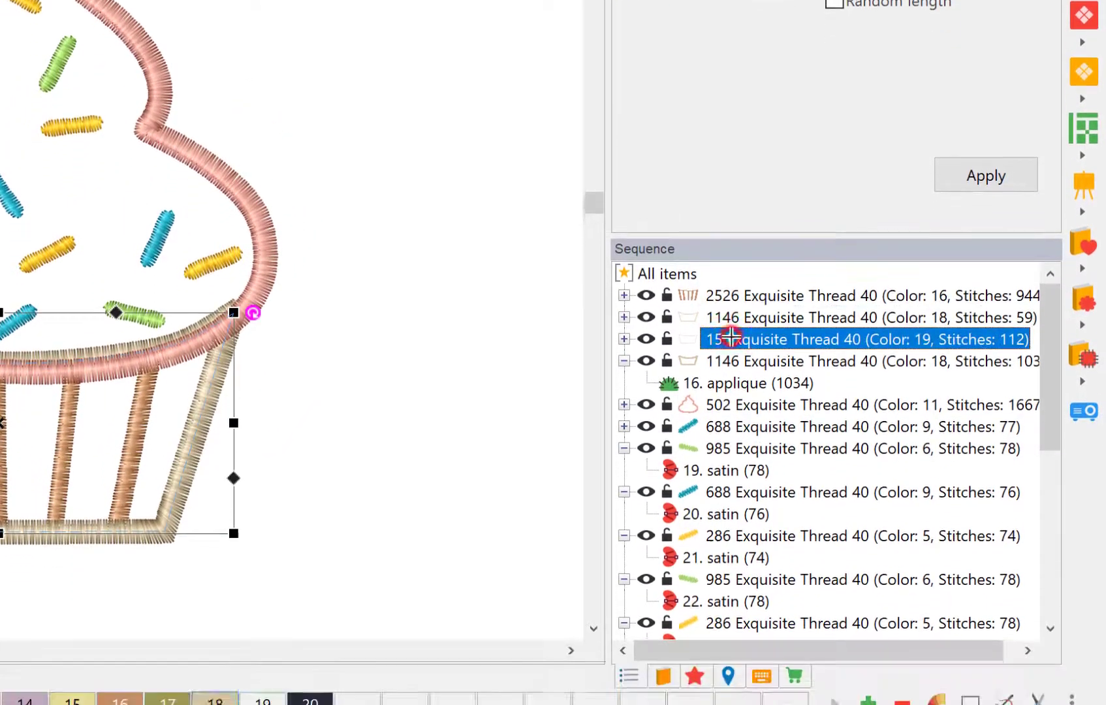
click(730, 450)
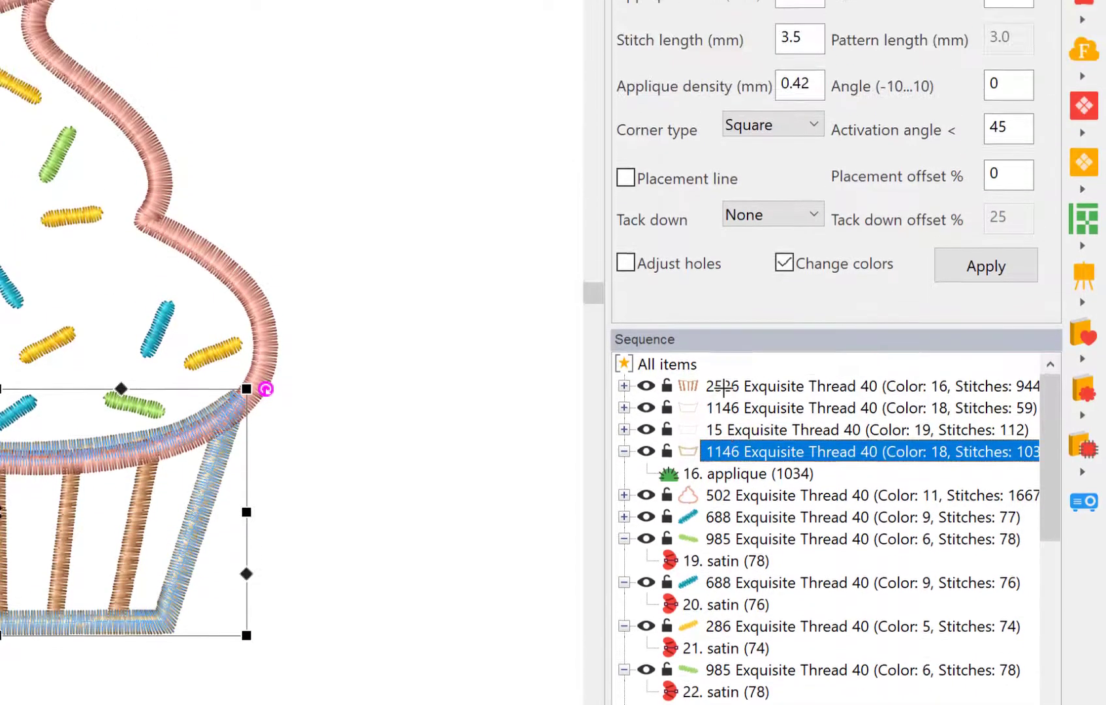
click(723, 249)
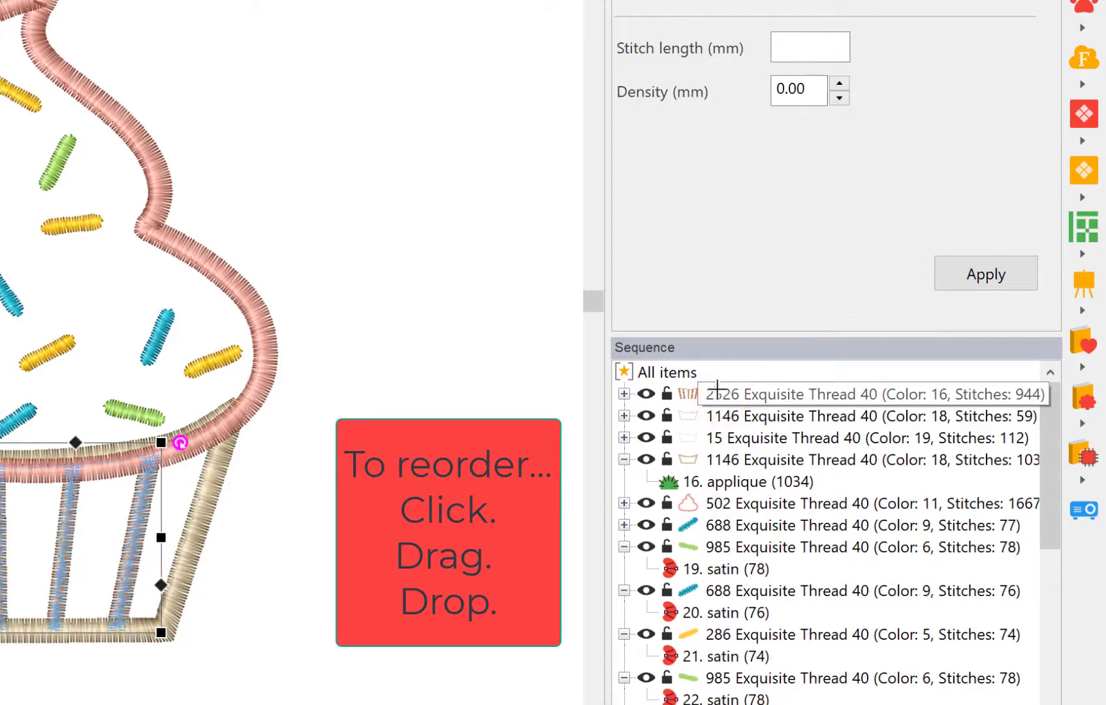
drag(717, 387, 717, 436)
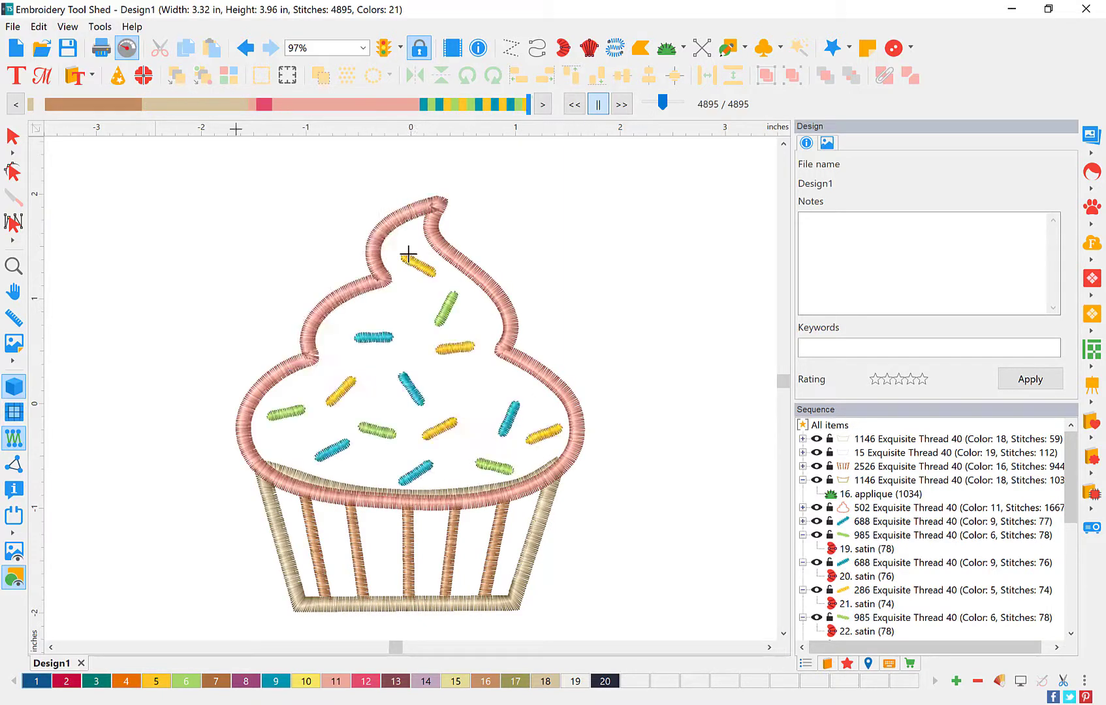
click(13, 135)
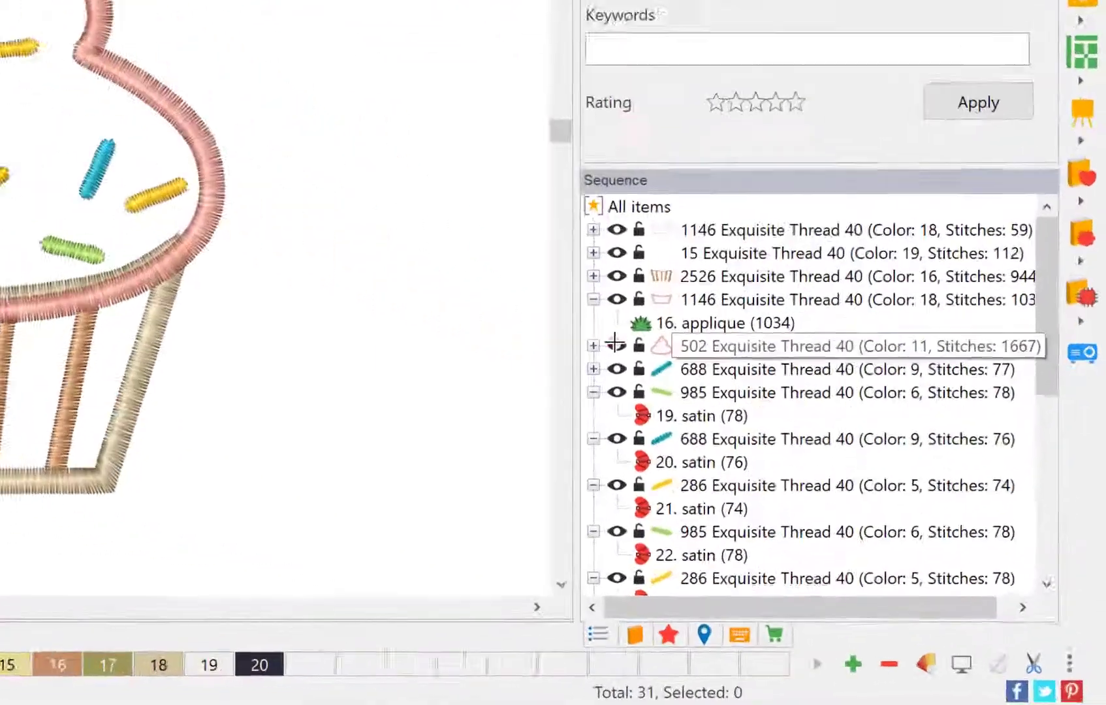
Step: Hide the color 11 frosting, color 16 stripes, color 19 tack-down run and the first color 18 run of the wrapper
click(616, 344)
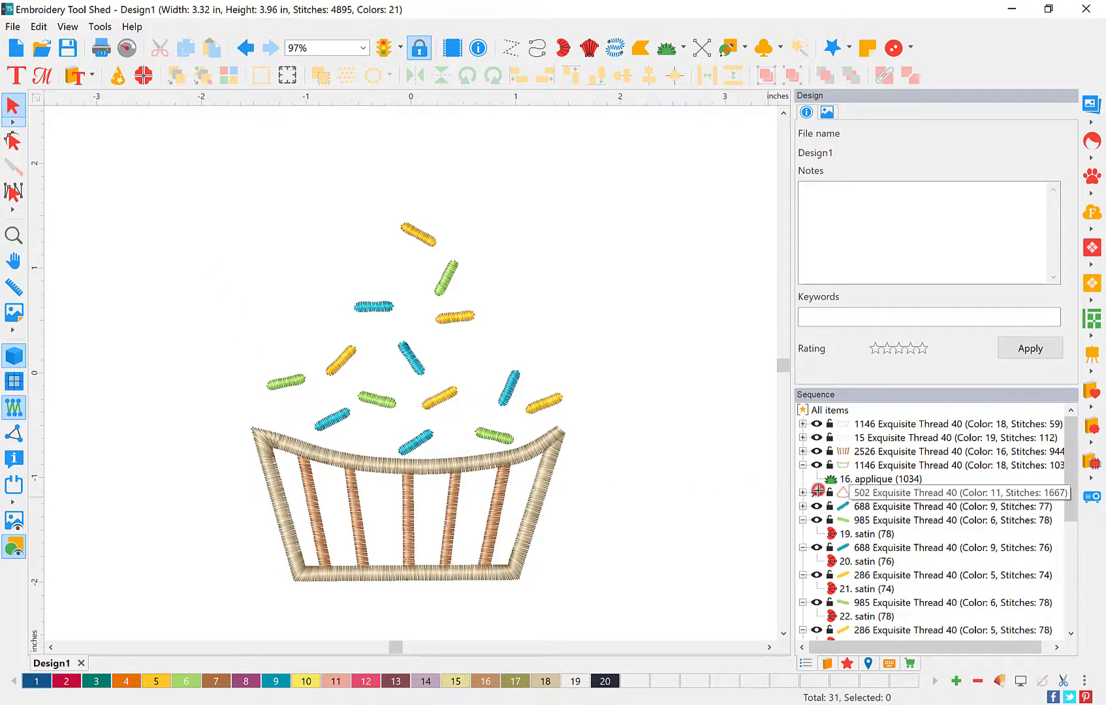
click(818, 491)
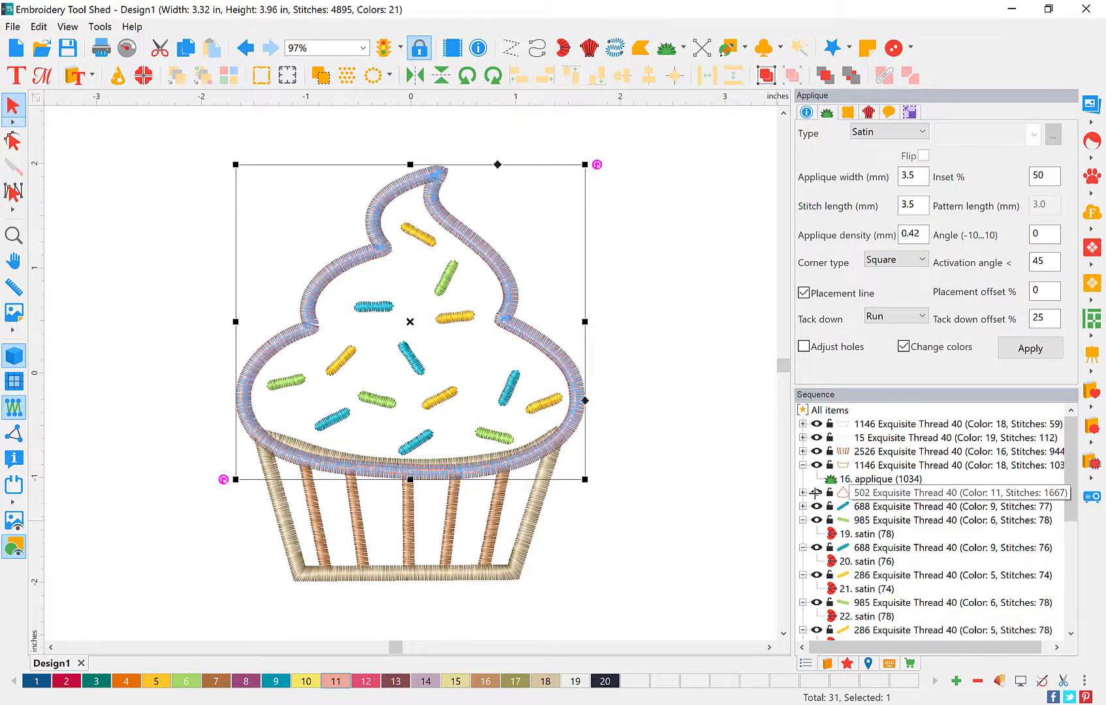
click(816, 492)
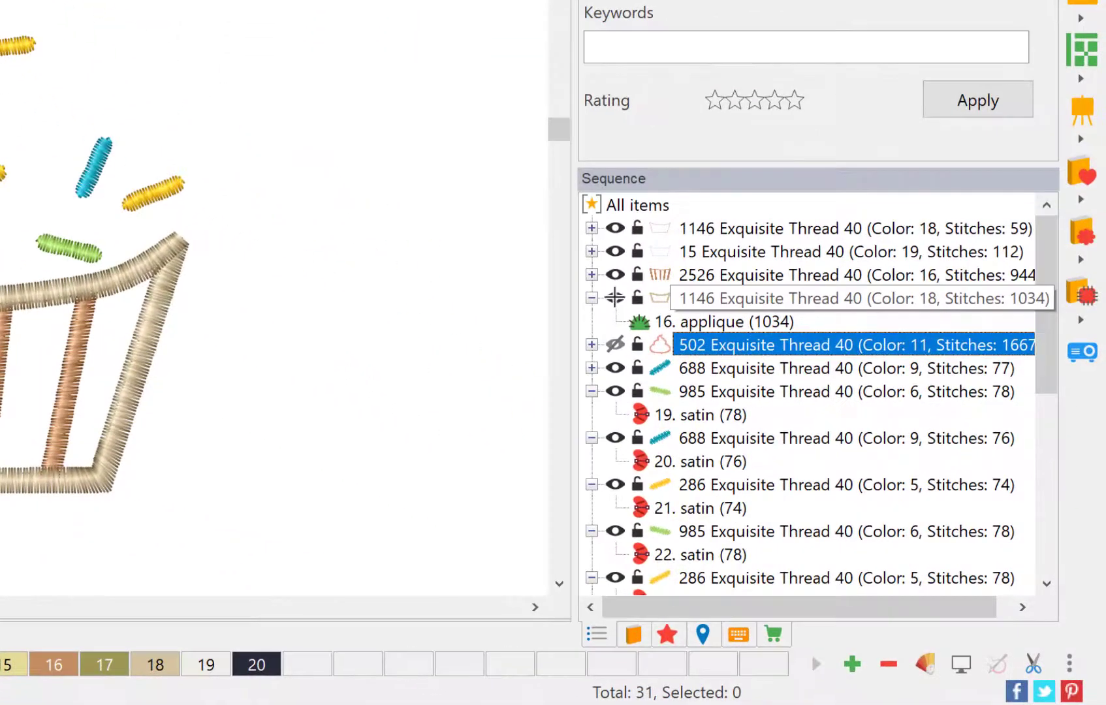
click(615, 275)
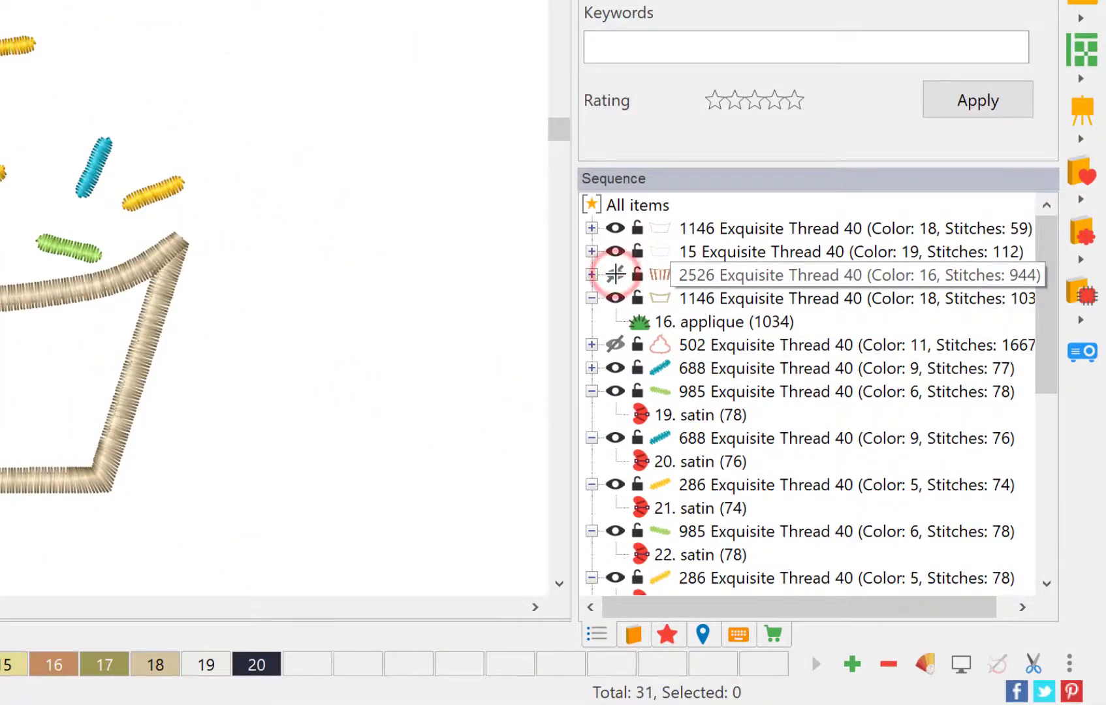
click(612, 251)
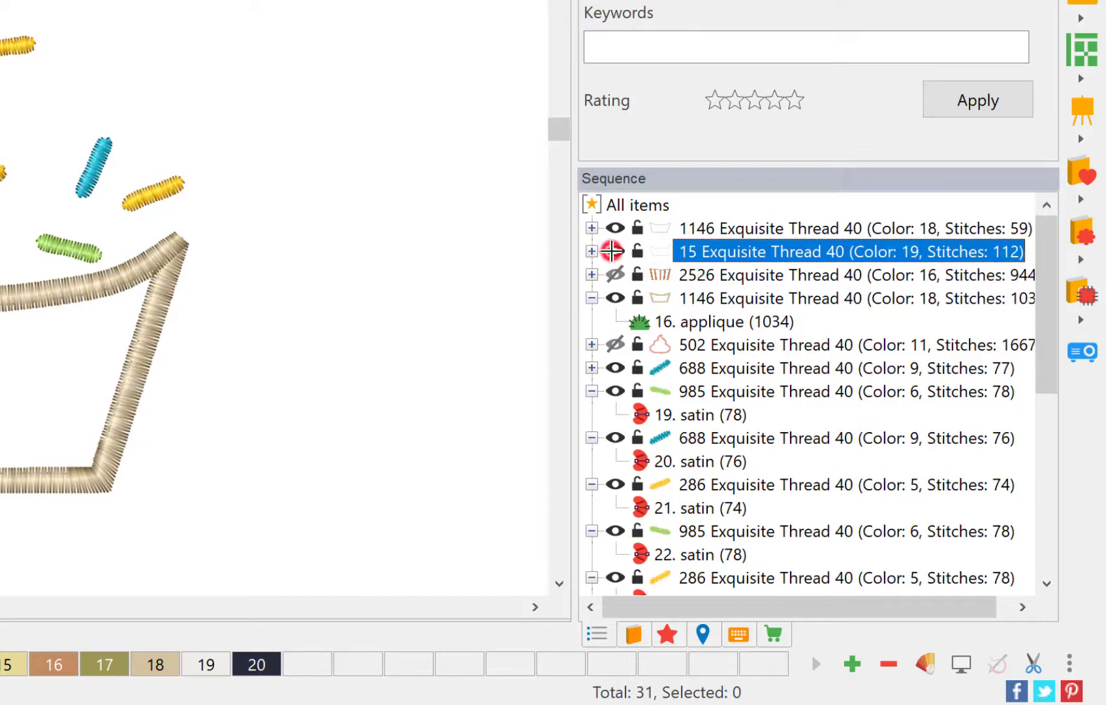
click(613, 229)
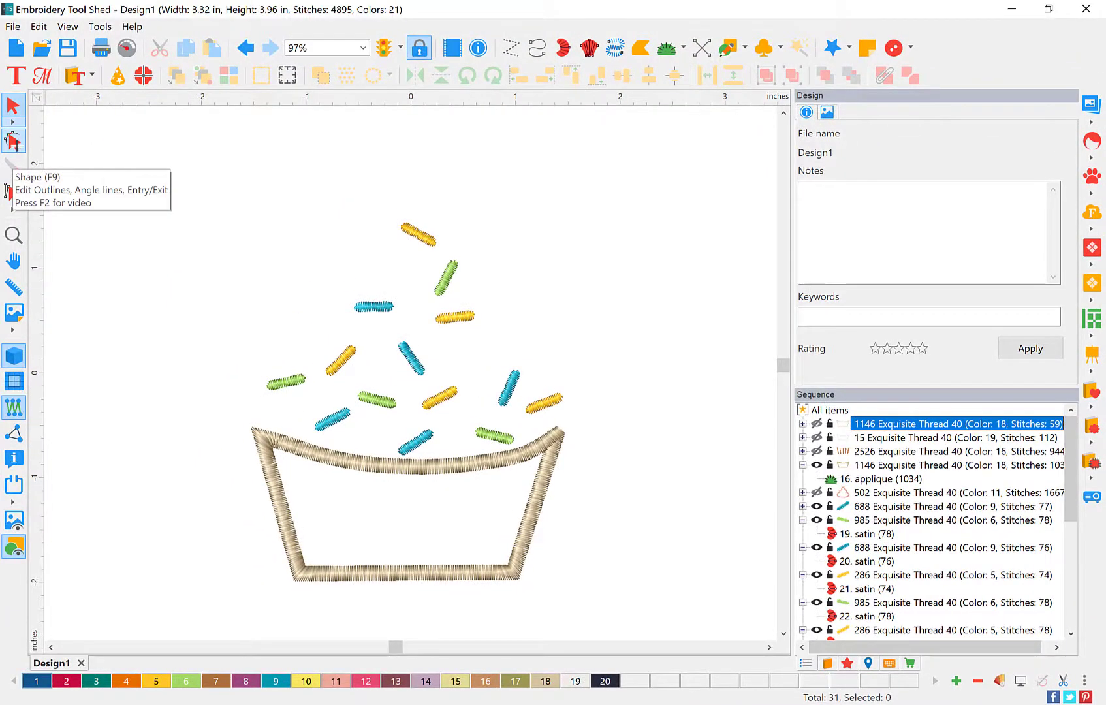
Step: Edit the wrapper's satin border with the Shape tool and split its line at the upper-right corner node
click(13, 141)
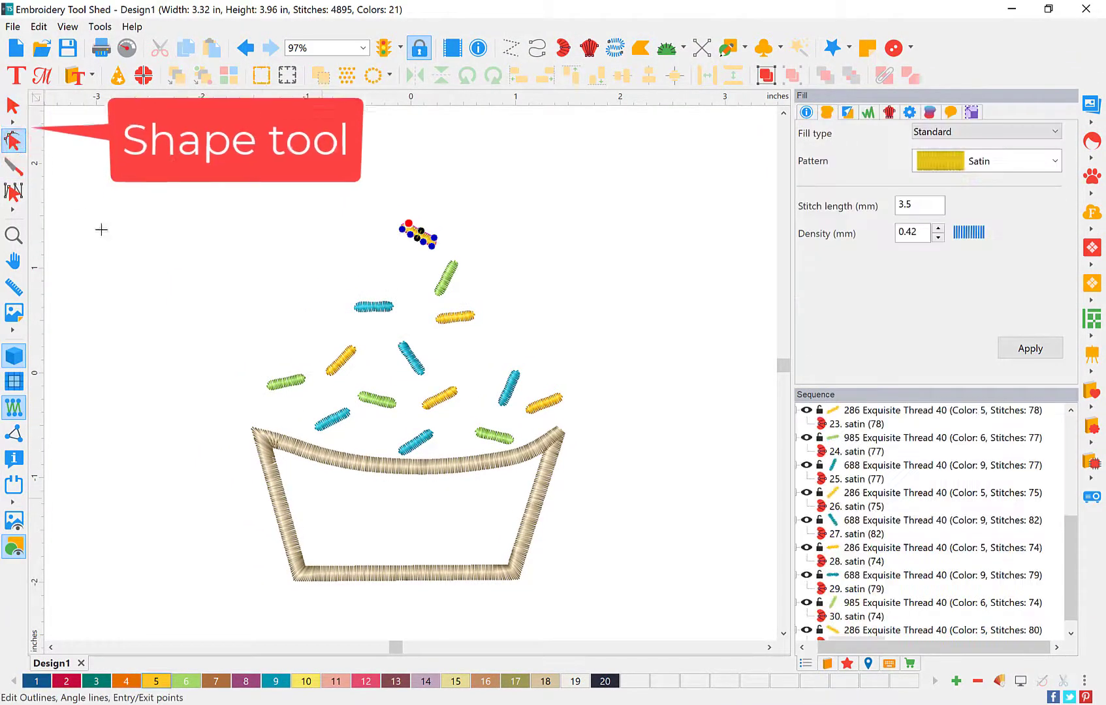
click(331, 458)
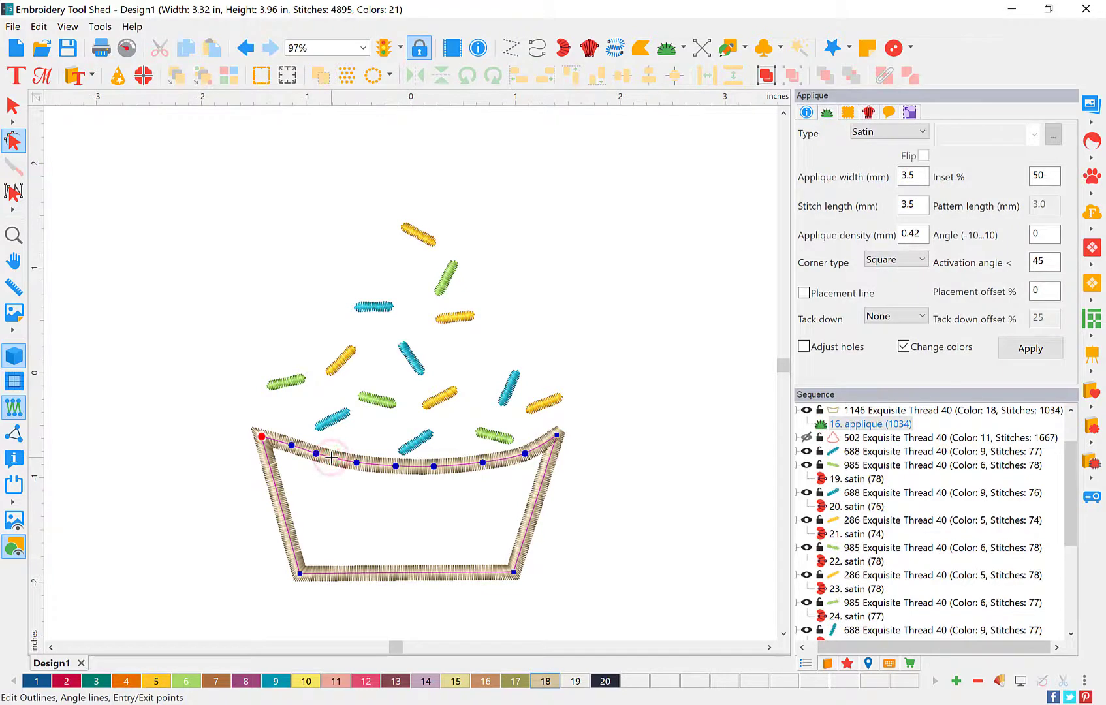
click(13, 235)
drag(235, 416, 582, 607)
click(13, 140)
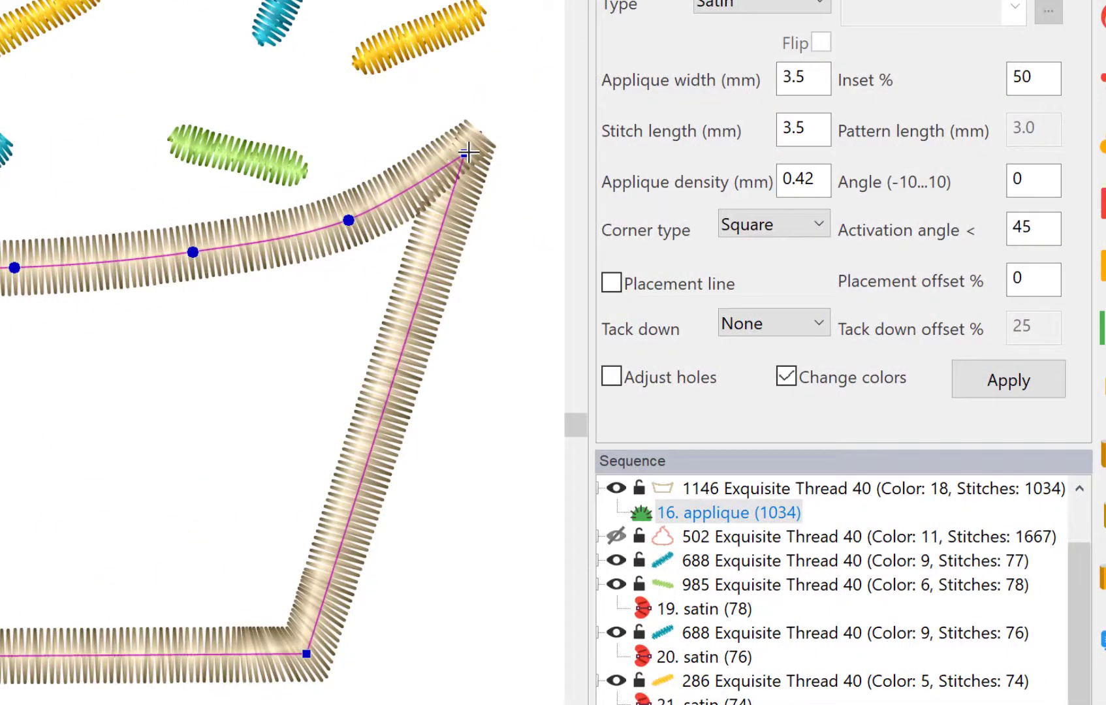
click(467, 154)
right_click(465, 152)
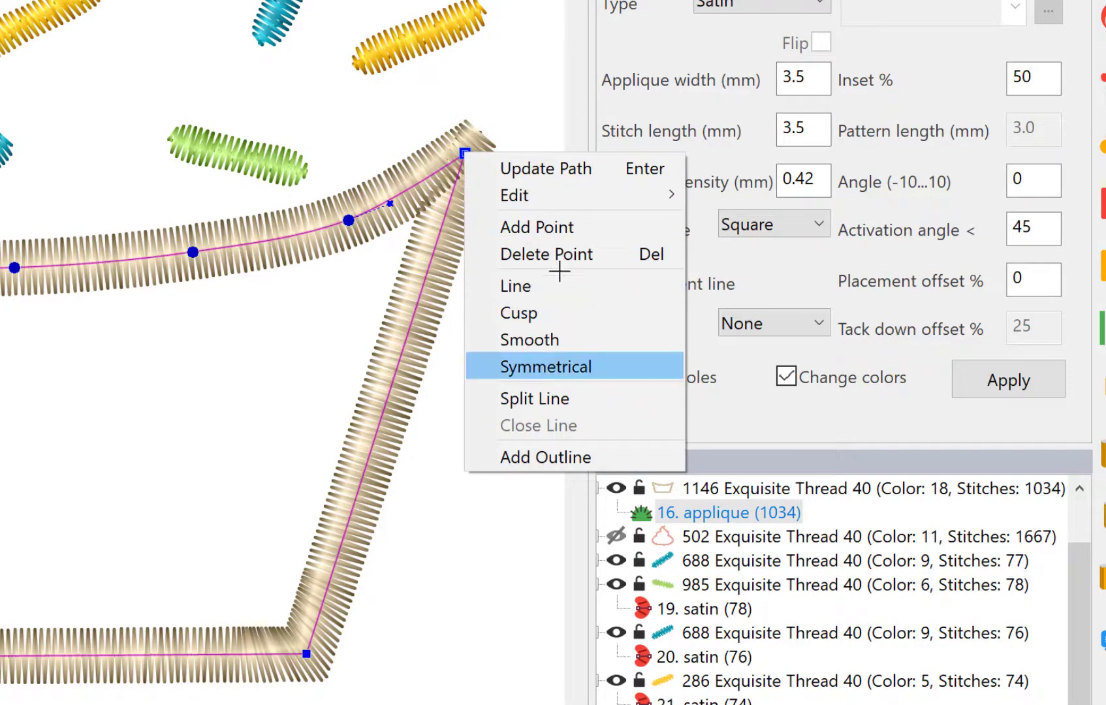
click(601, 397)
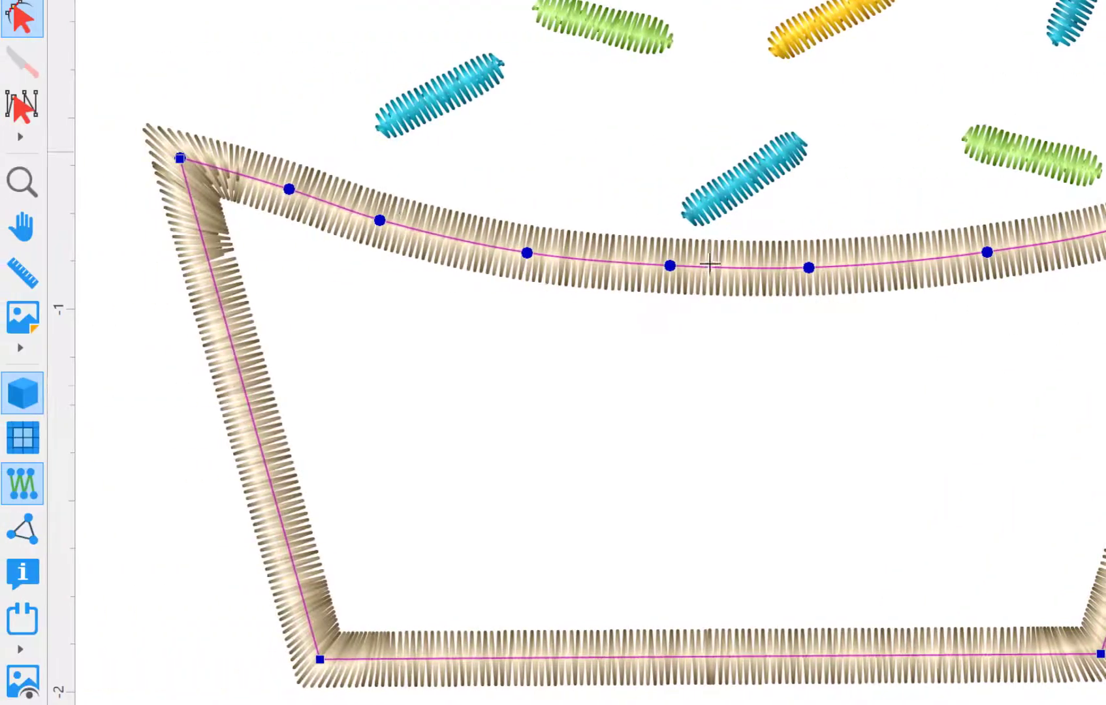
Step: Split the wrapper's satin border line at its upper-left corner node to separate the curved top section
click(183, 160)
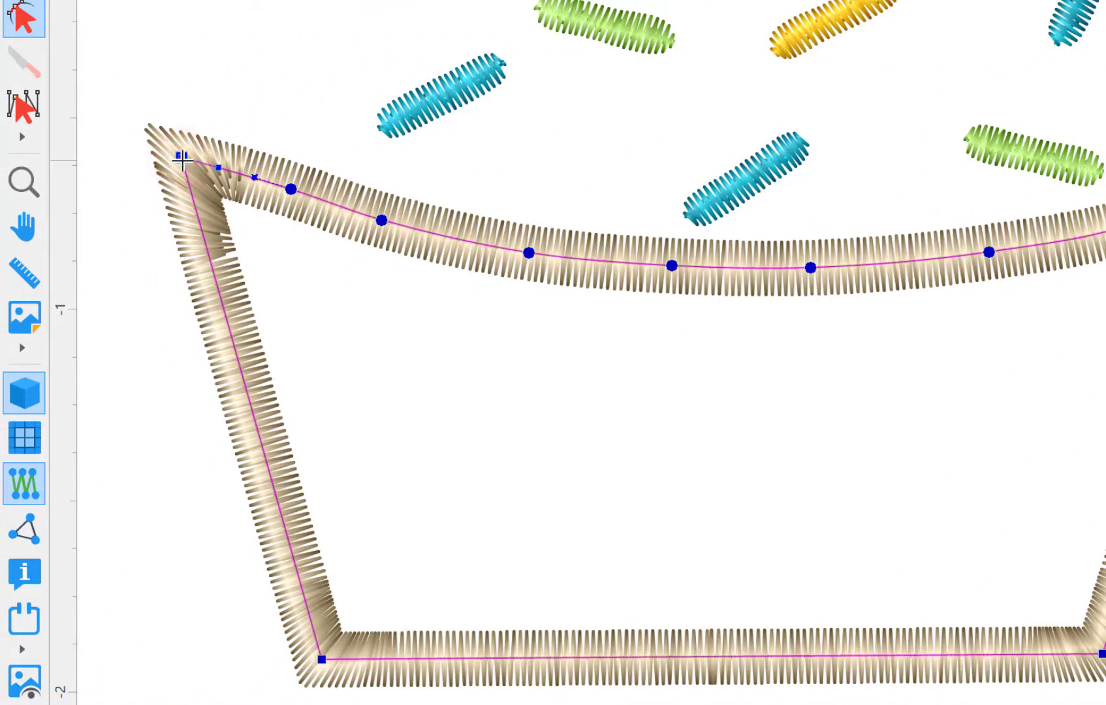
right_click(183, 159)
key(Down)
key(Down)
key(Down)
key(Down)
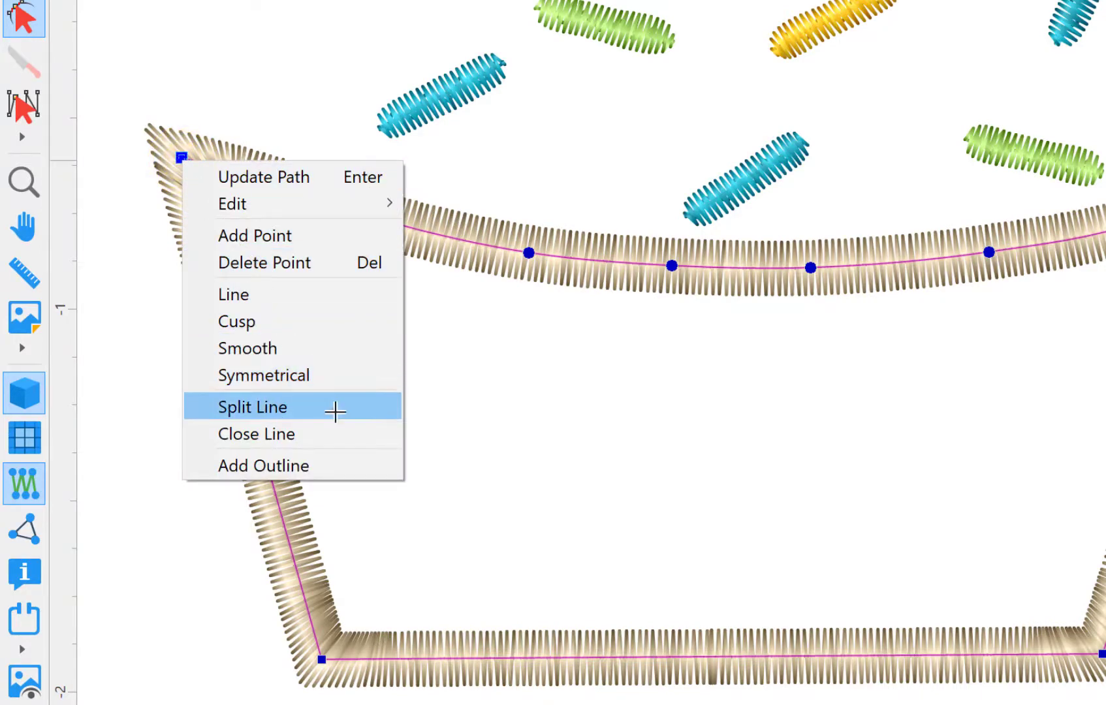
click(336, 413)
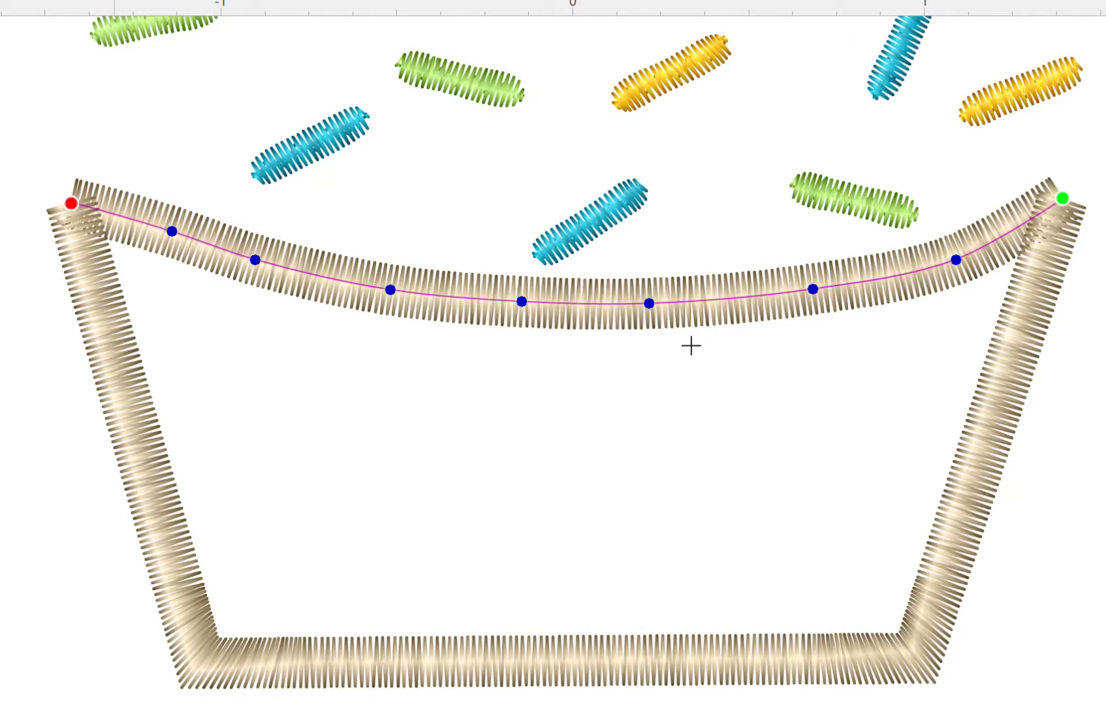
click(292, 333)
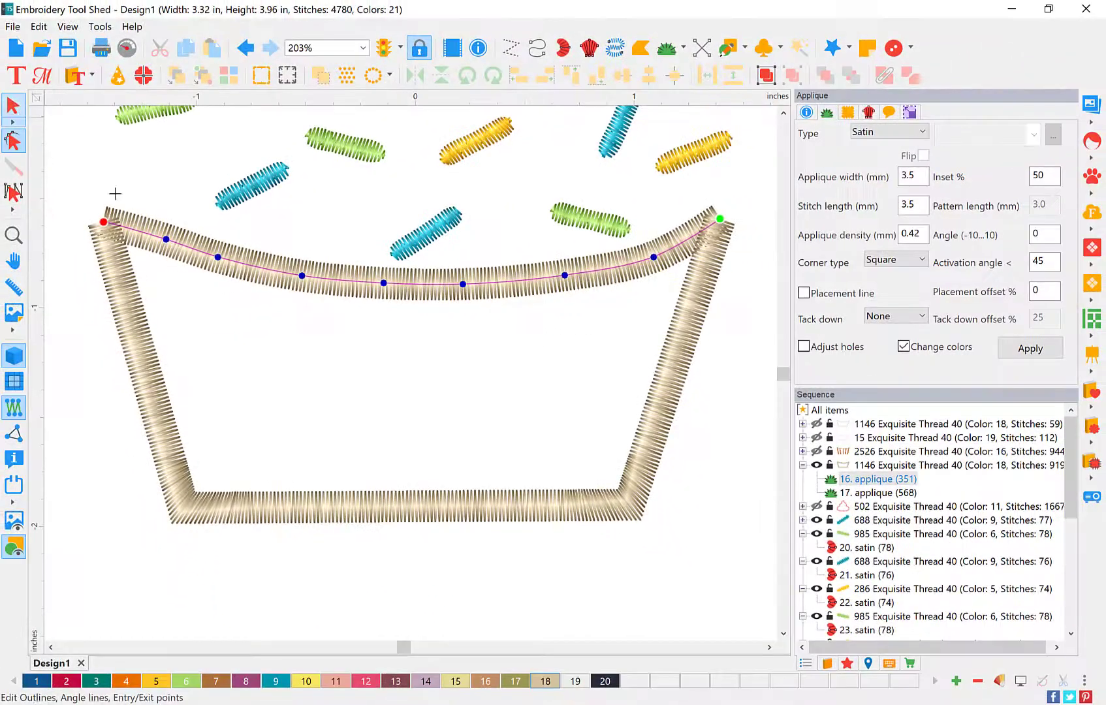
Step: Delete the curved top section of the wrapper's satin border, keeping the sides and base
click(12, 105)
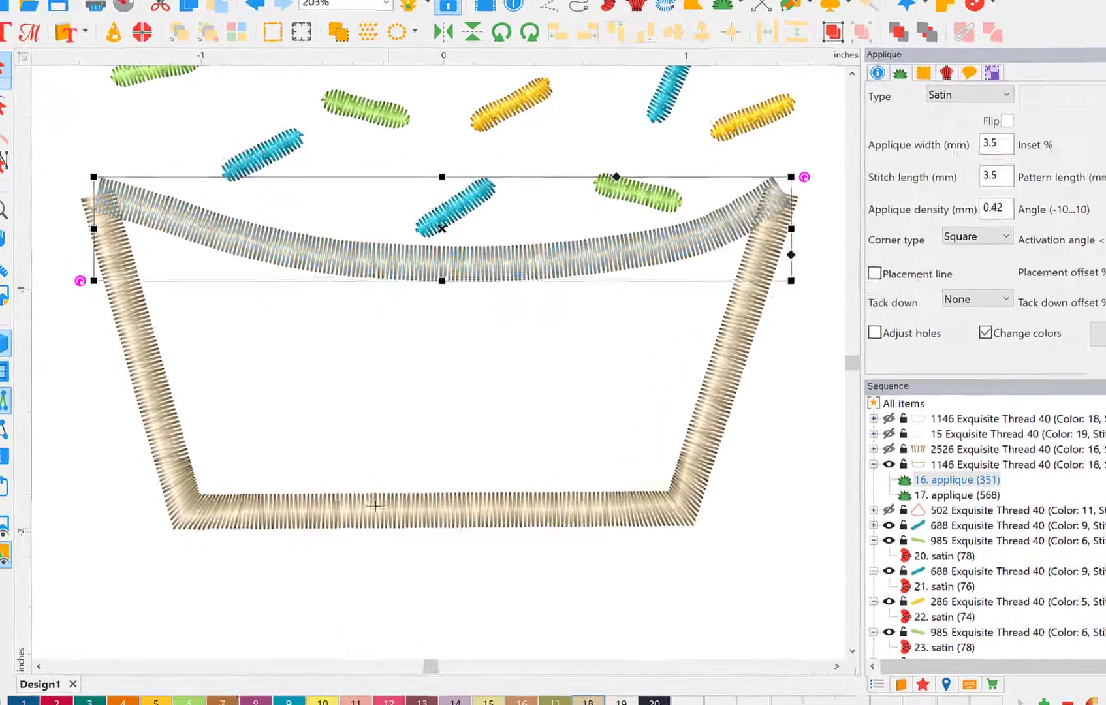
click(367, 517)
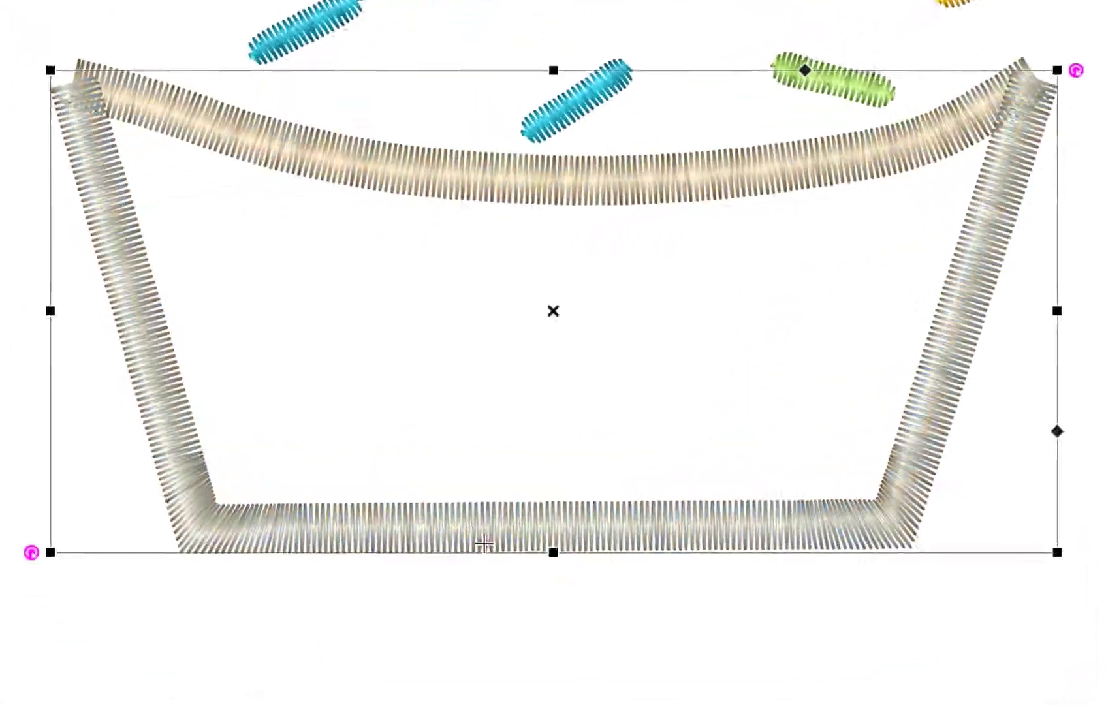
click(354, 293)
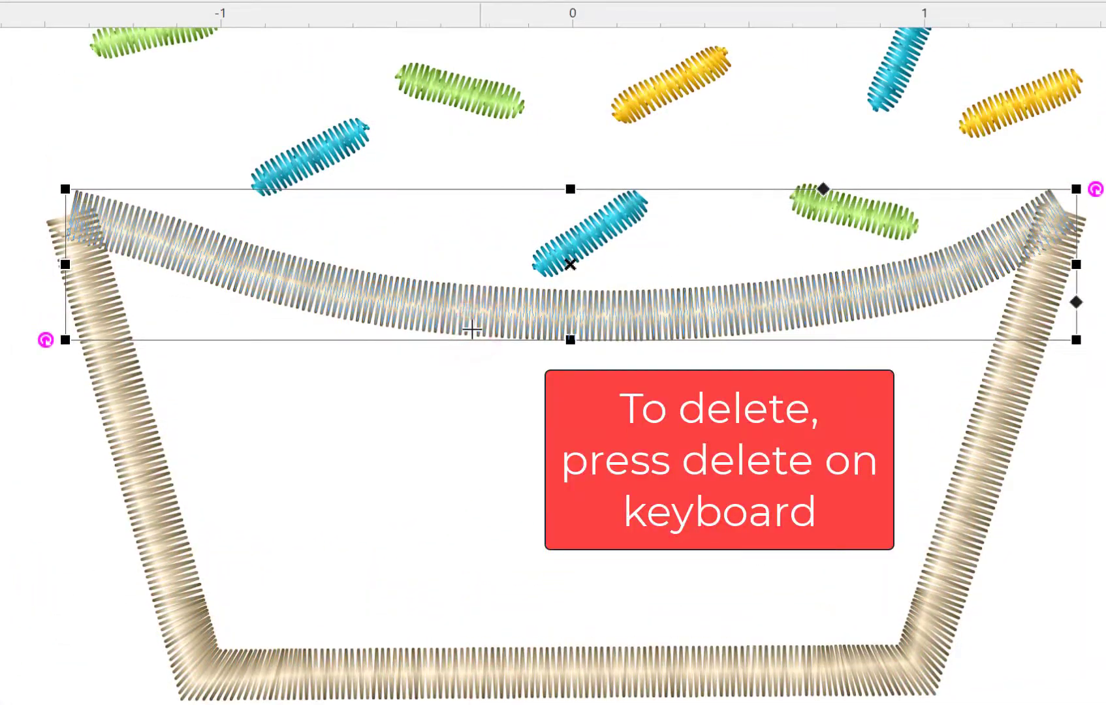
key(Delete)
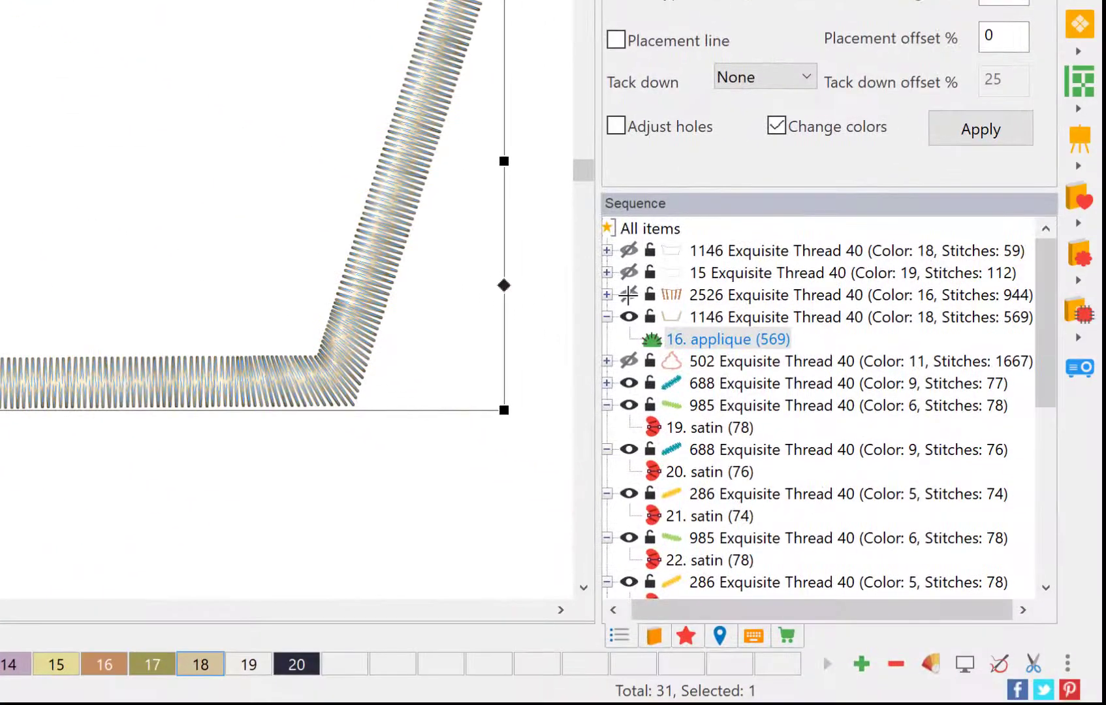
Step: Unhide the color 16 stripes, color 19 tack-down, first color 18 run and color 11 frosting, and fit the design in view
click(628, 295)
click(628, 295)
click(629, 273)
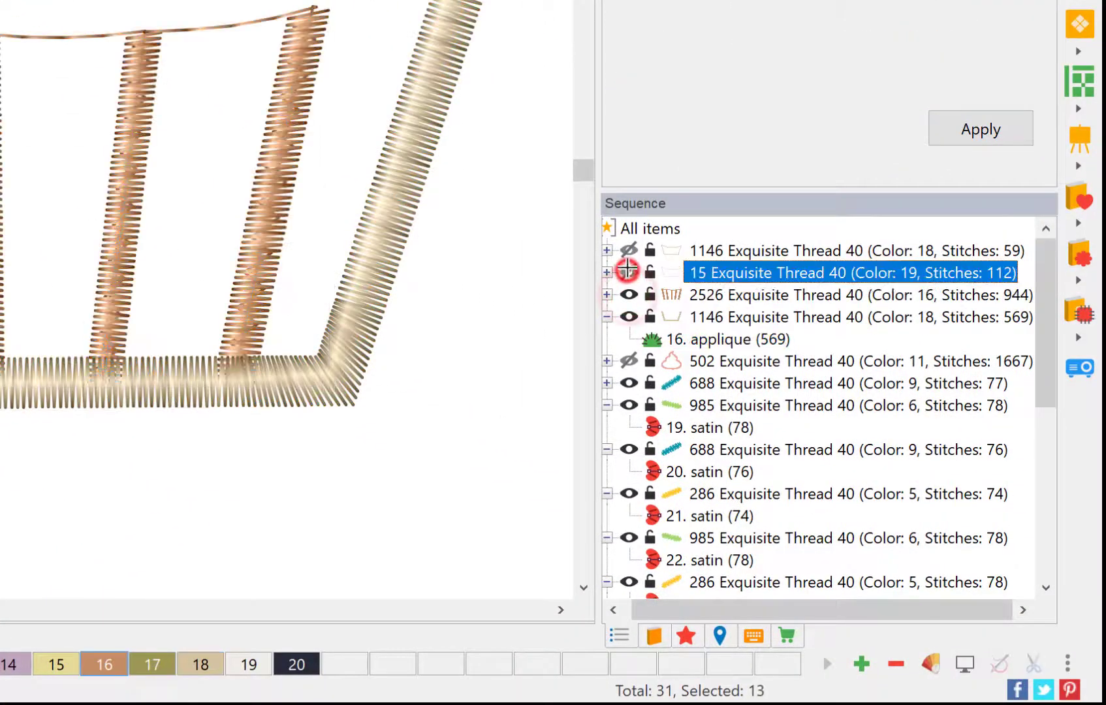
click(627, 251)
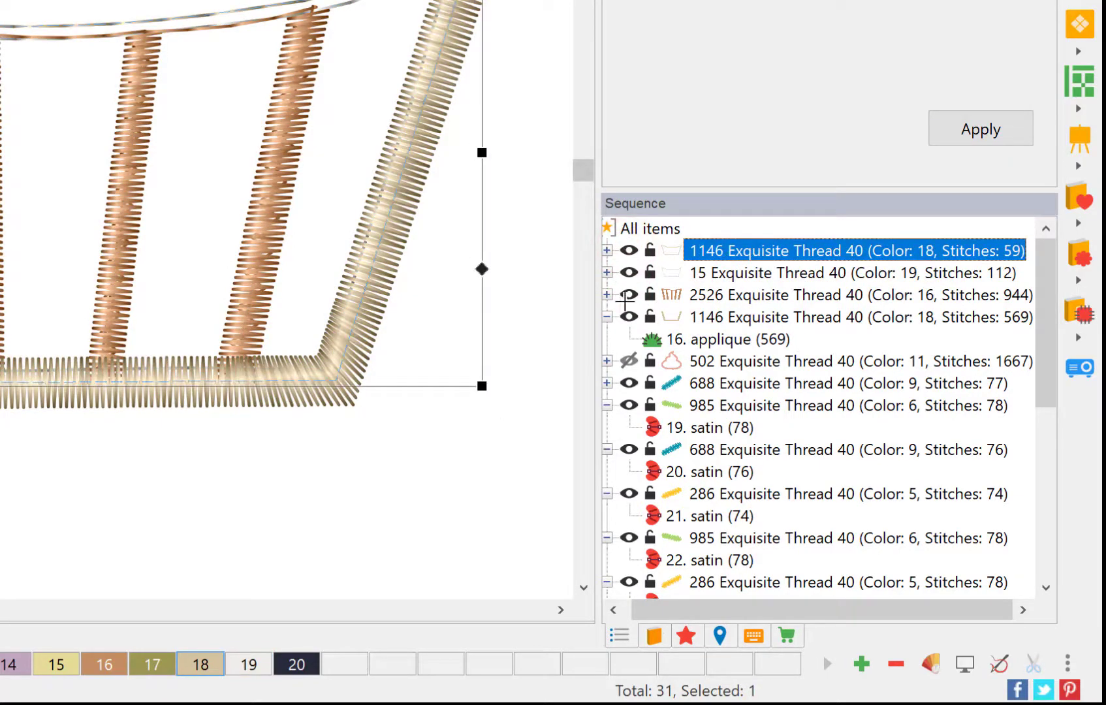
click(626, 360)
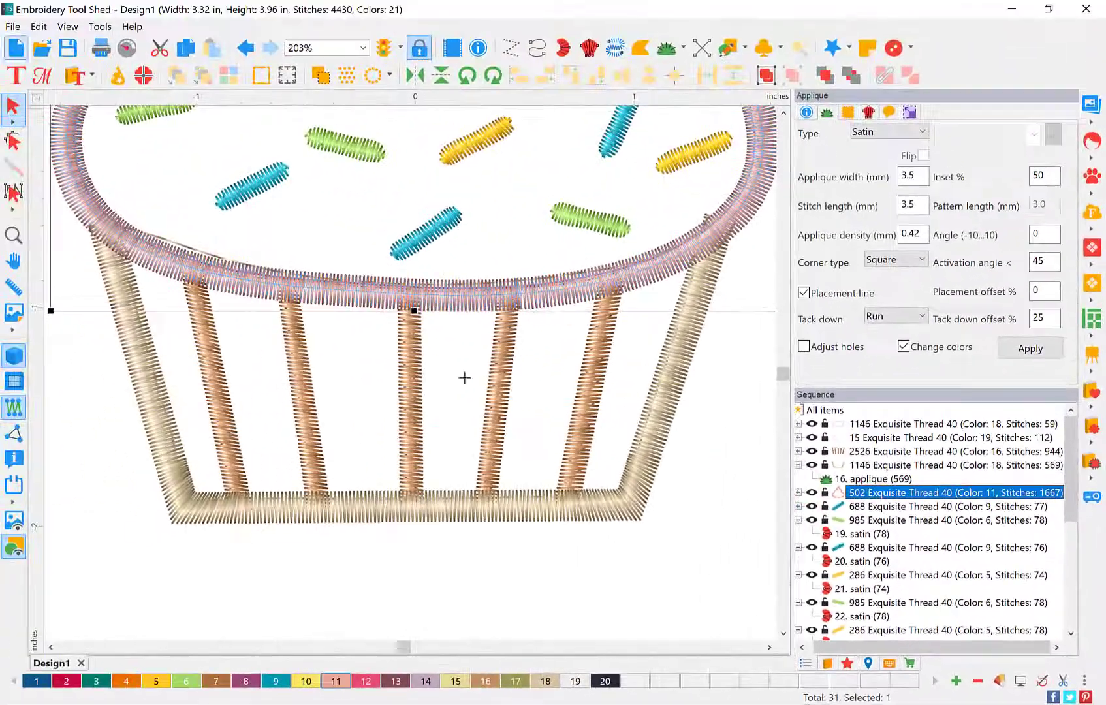
double_click(13, 235)
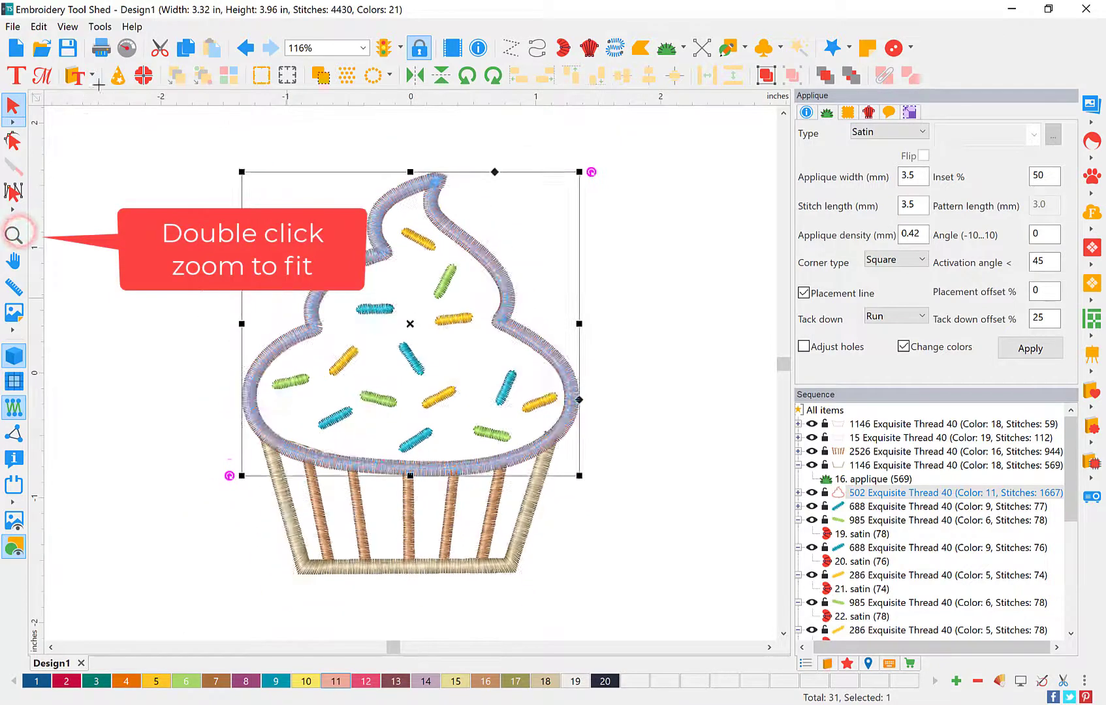
Step: Simulate the design's stitching, checking the open-topped wrapper border before the frosting and sprinkles stitch
click(126, 47)
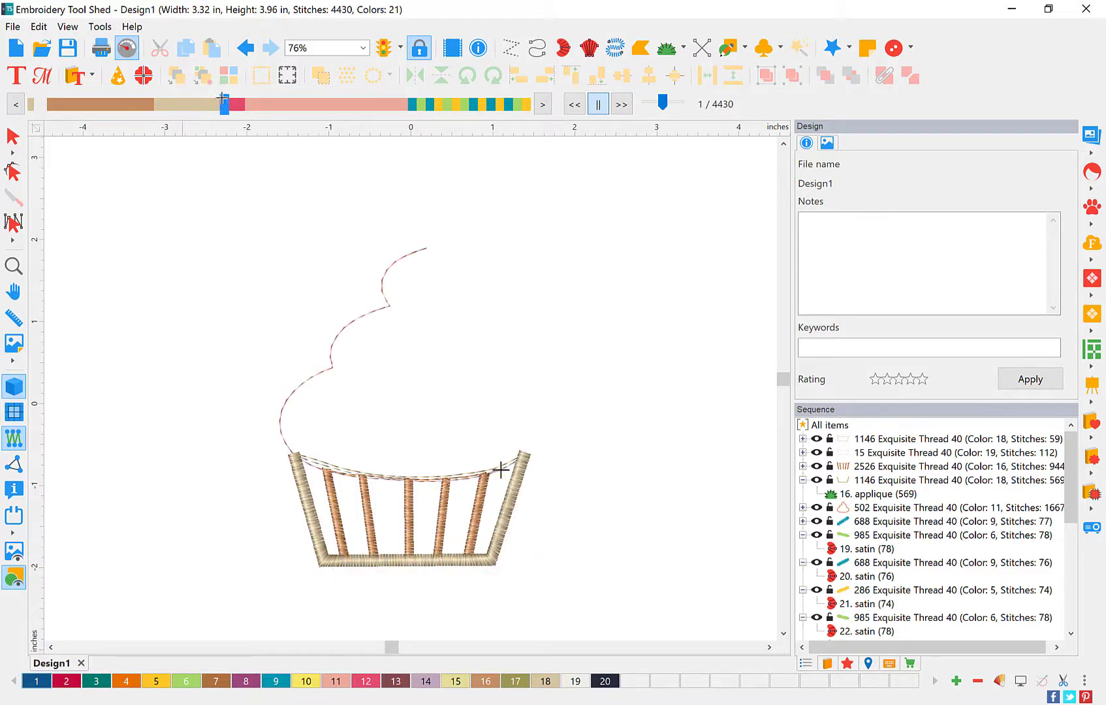
drag(222, 98, 220, 94)
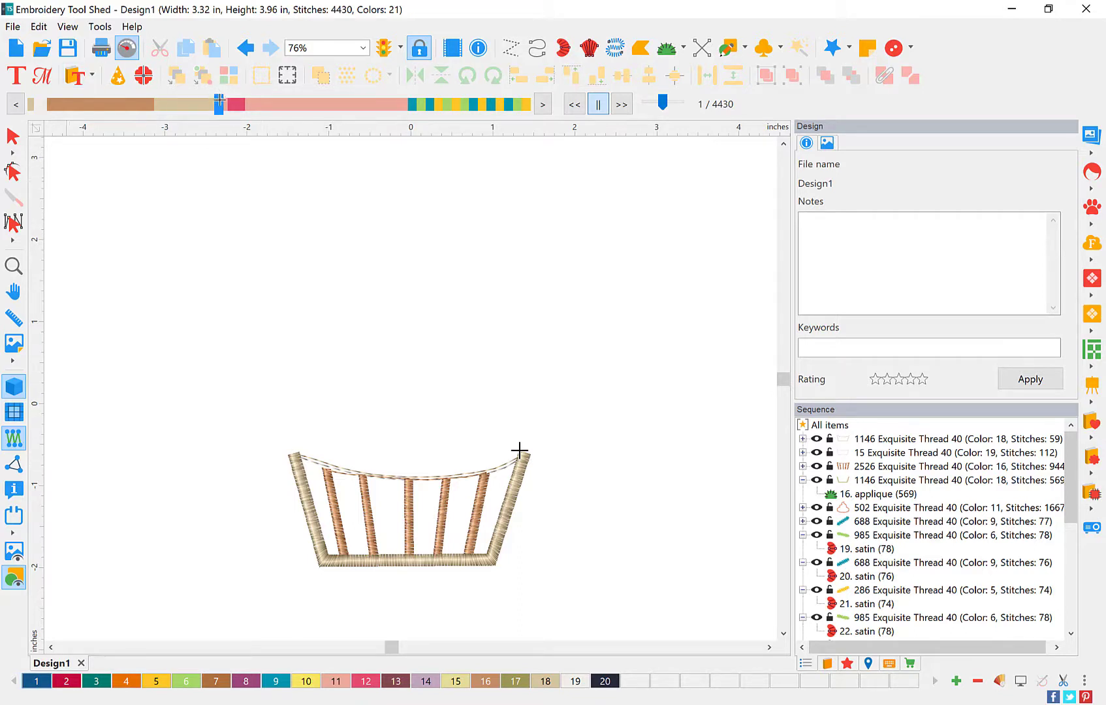
mouse_move(220, 102)
mouse_down()
mouse_move(345, 112)
mouse_move(608, 199)
mouse_up()
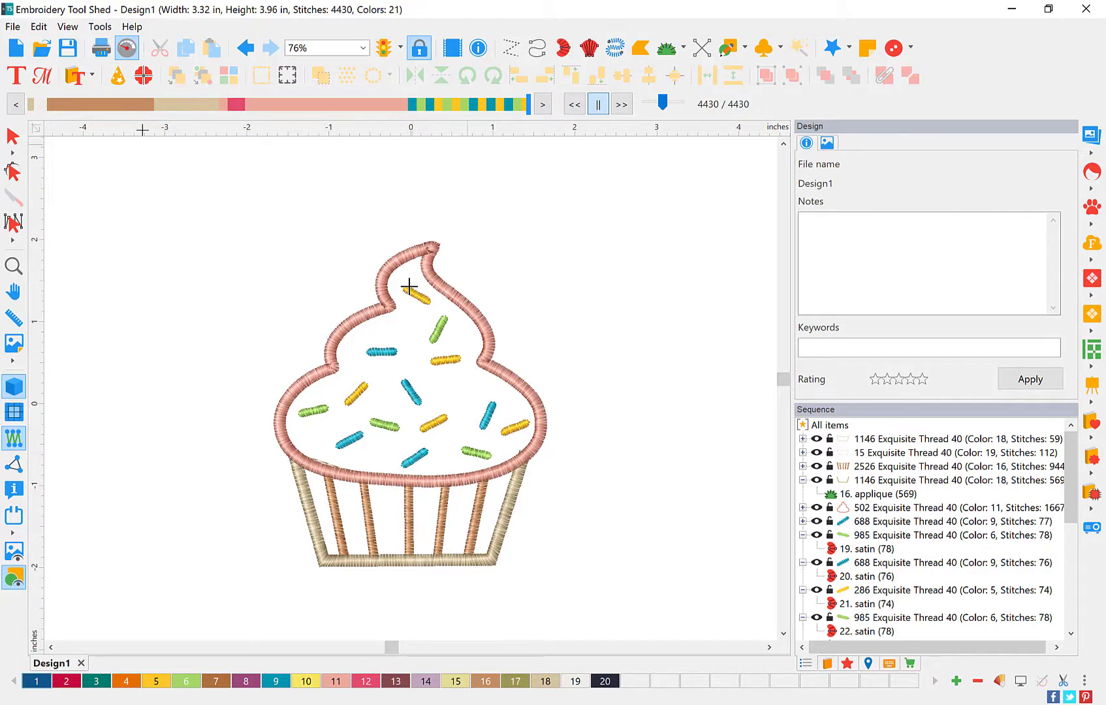
click(12, 136)
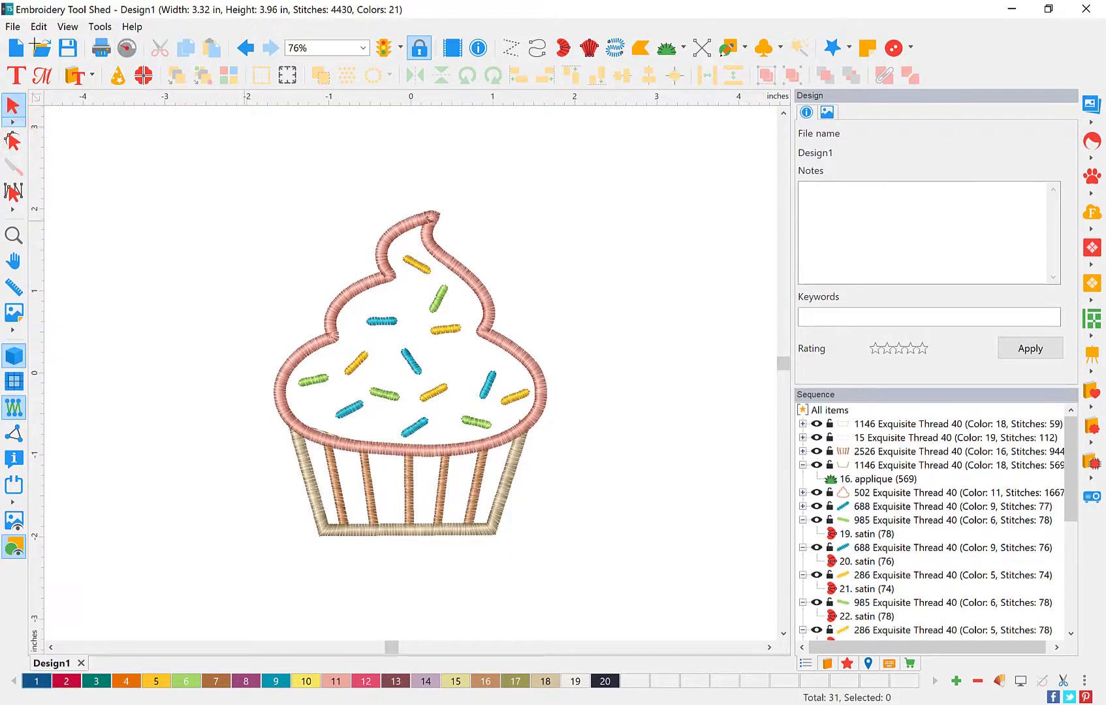
Step: Resequence the design by color to group the sprinkles, and preview the stitching
click(37, 26)
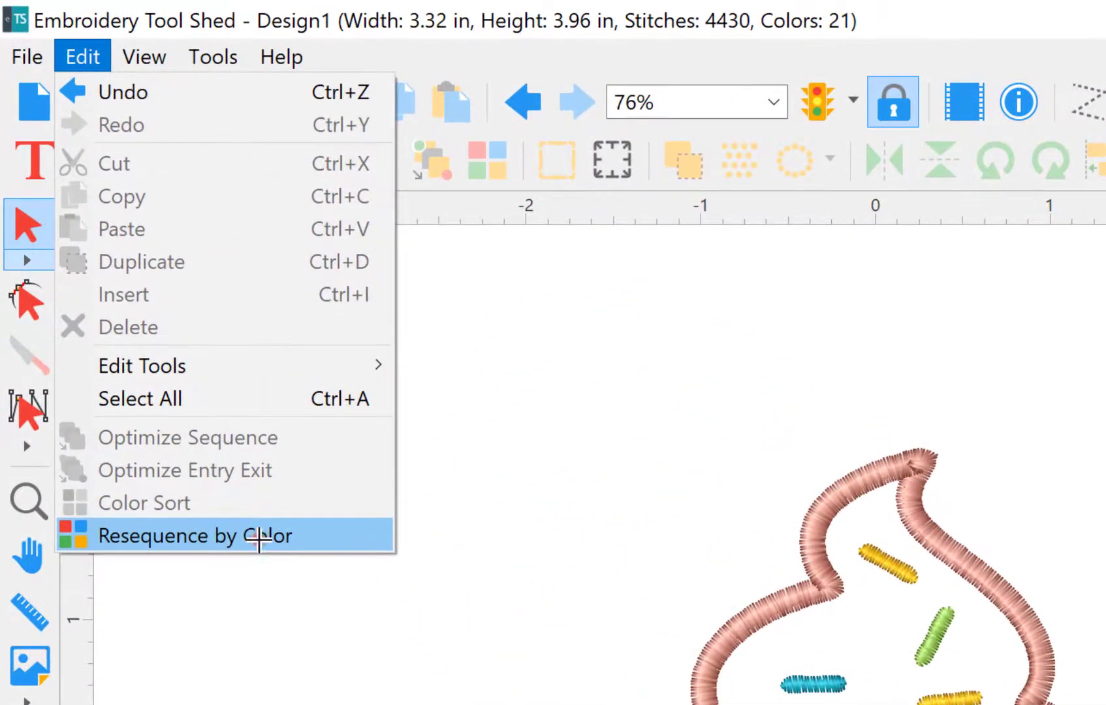
click(122, 253)
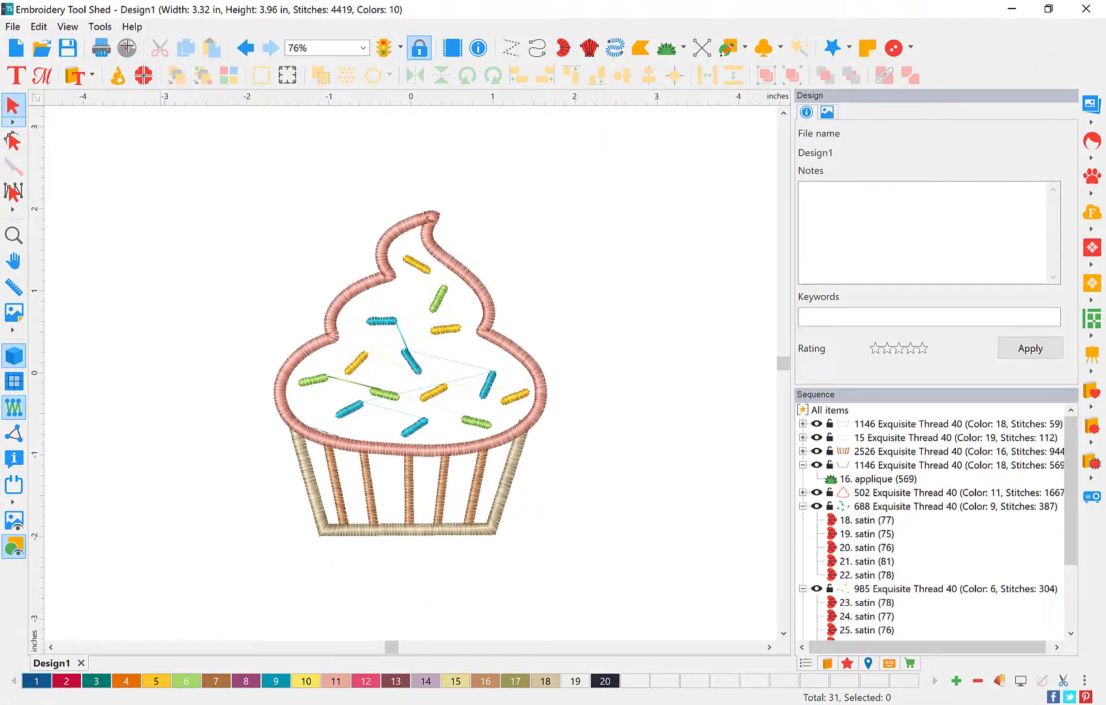
click(126, 48)
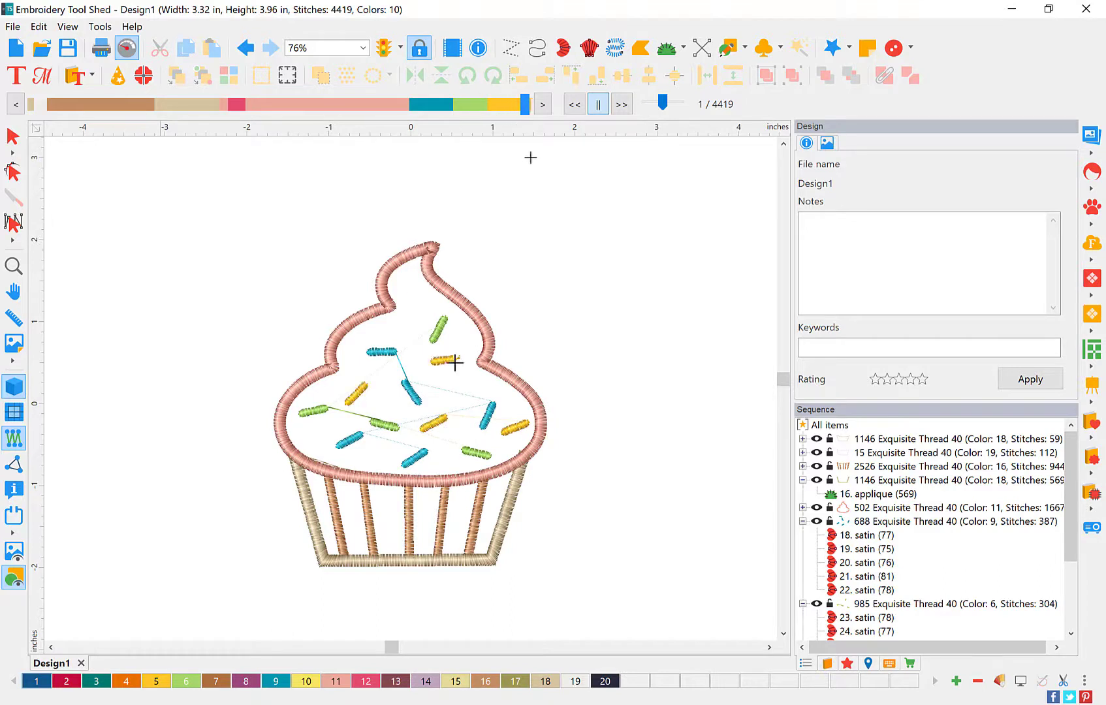
click(13, 136)
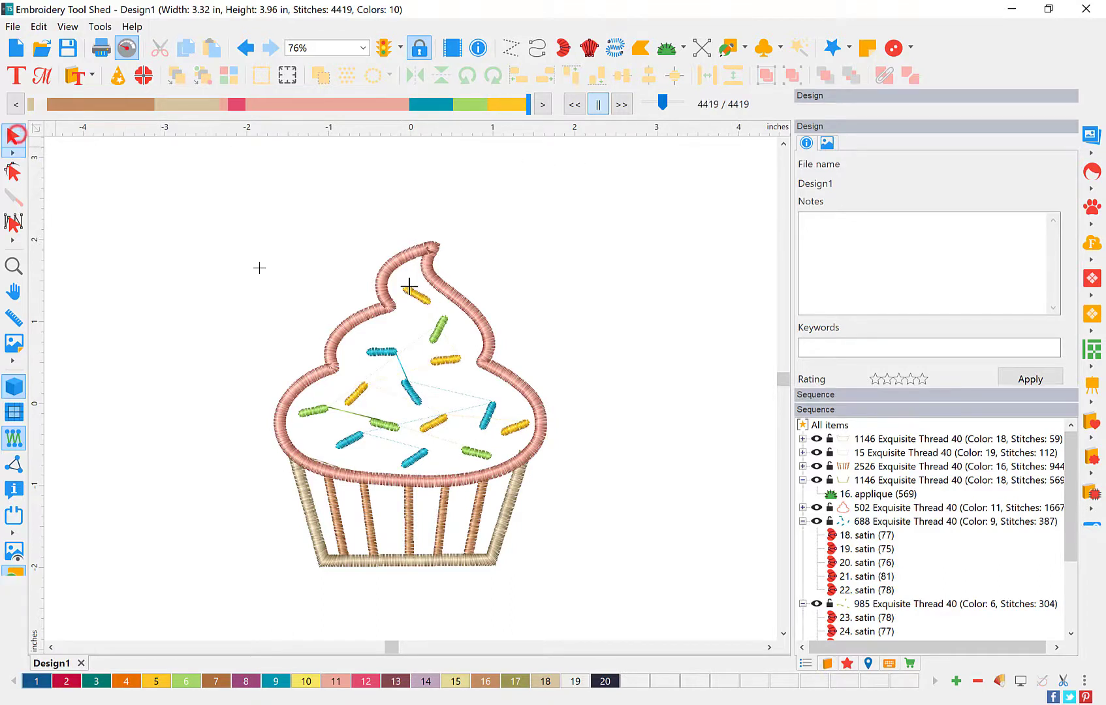